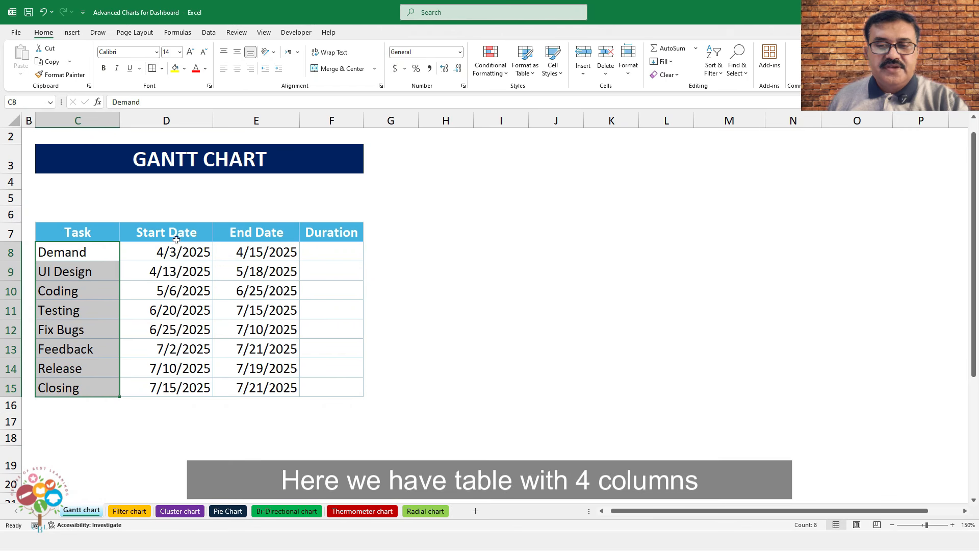
# Enter =E8-D8 in F8 to get the Demand task's 12-day duration
pyautogui.moveTo(193, 252); pyautogui.dragTo(211, 390)
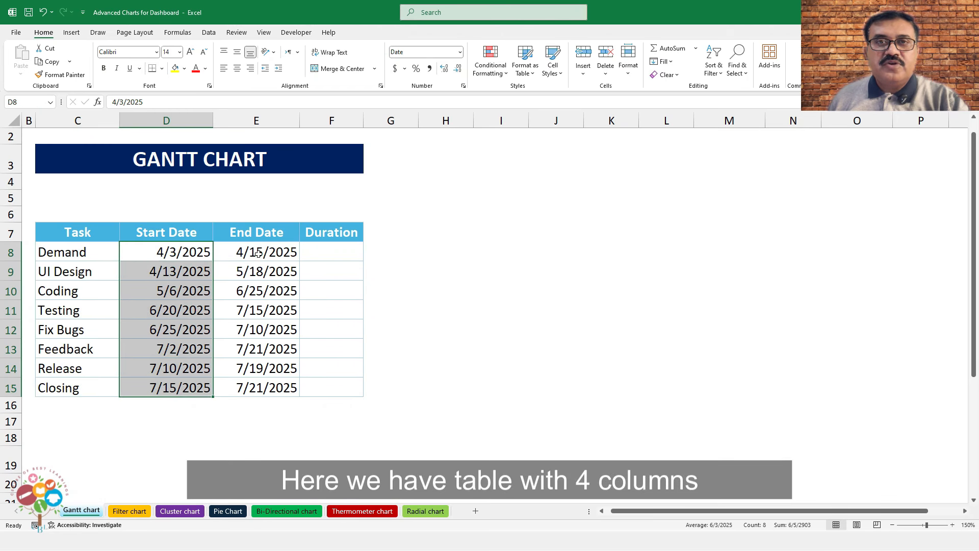
pyautogui.moveTo(258, 253); pyautogui.dragTo(264, 386)
pyautogui.click(324, 258)
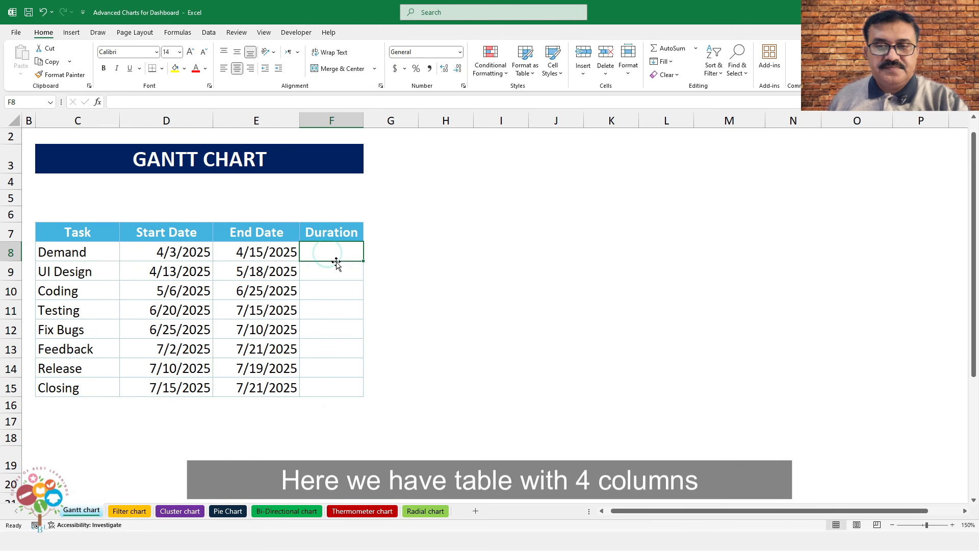
pyautogui.write('=')
pyautogui.click(284, 257)
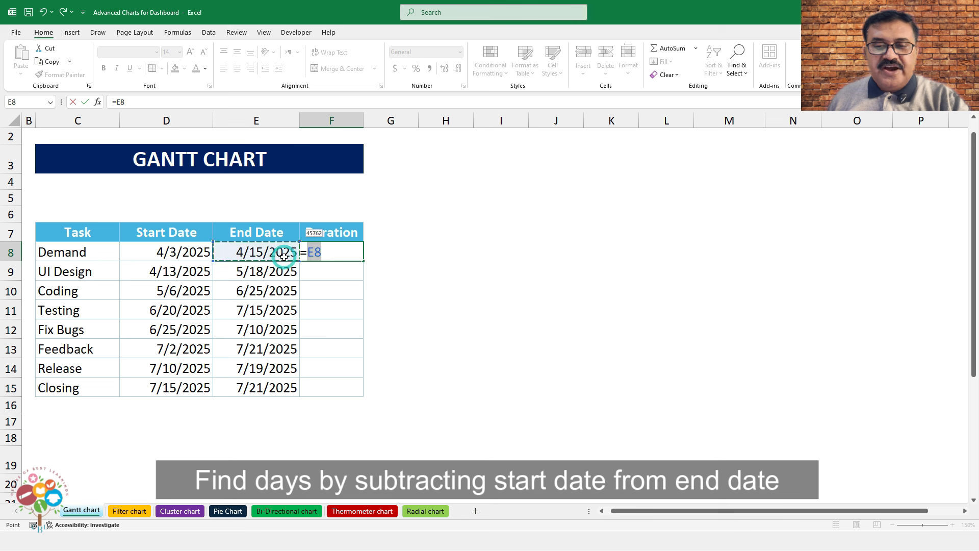
pyautogui.write('-')
pyautogui.click(198, 255)
pyautogui.press('Return')
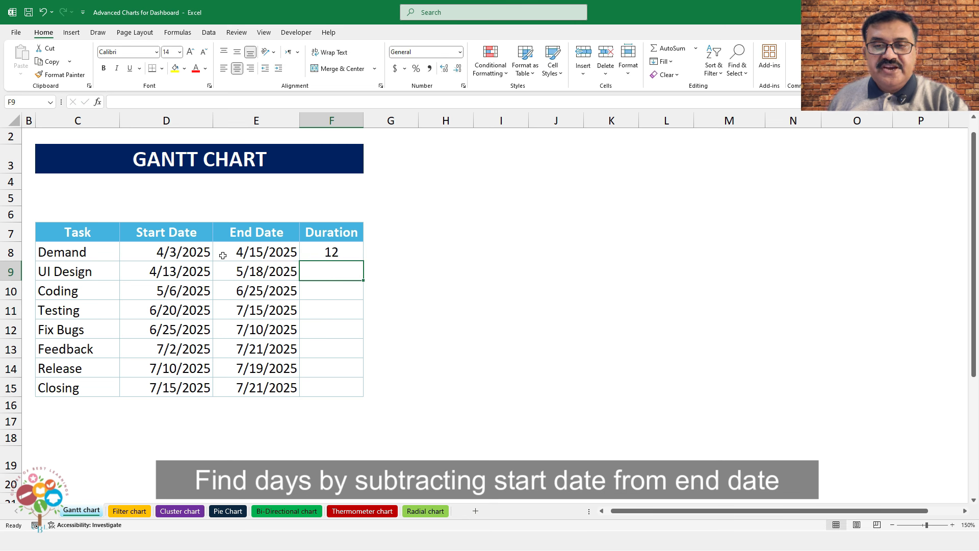
# Copy the duration formula down to F15 and select the Start Date values D8:D15
pyautogui.click(312, 250)
pyautogui.moveTo(363, 260); pyautogui.dragTo(367, 396)
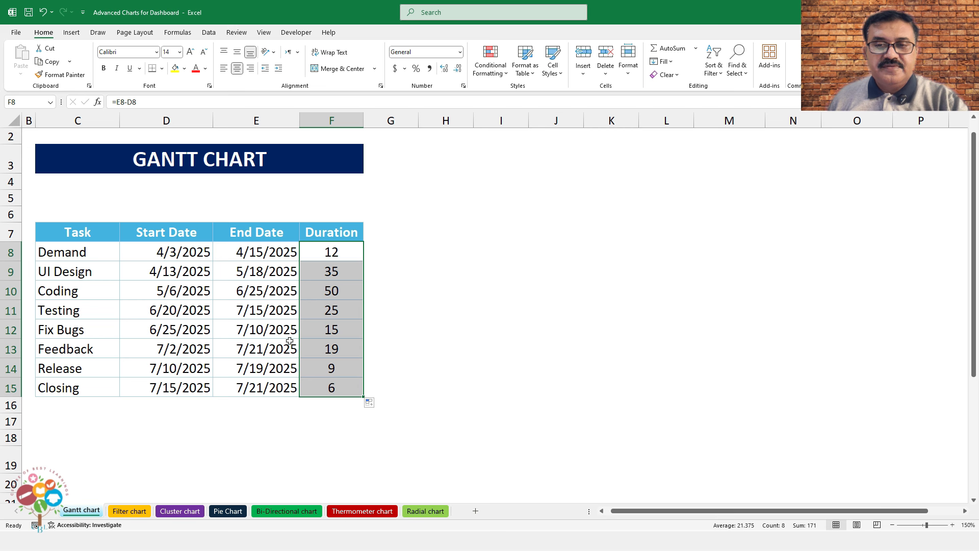
pyautogui.moveTo(194, 252); pyautogui.dragTo(192, 388)
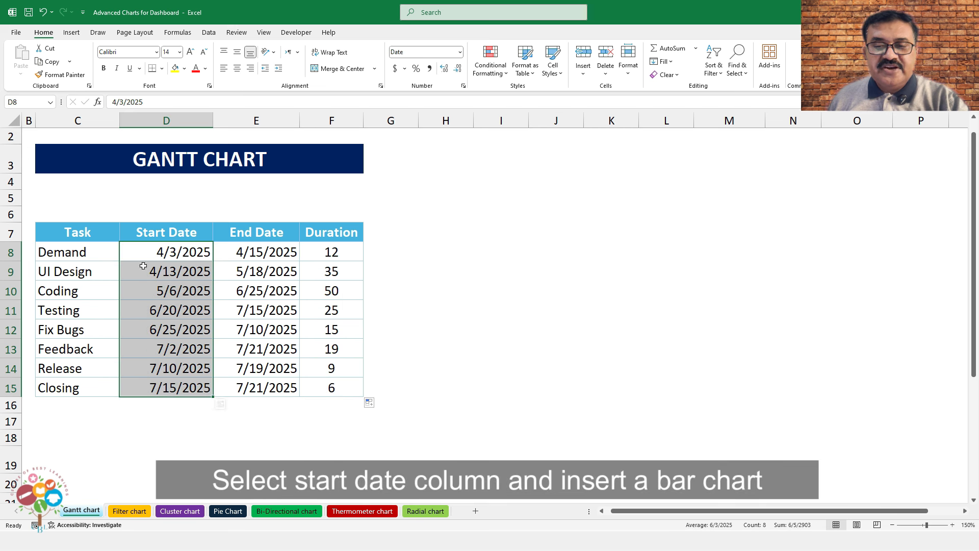
# Insert a 2-D bar chart of the start dates, placed beside the table and stretched to column O
pyautogui.click(71, 33)
pyautogui.click(306, 48)
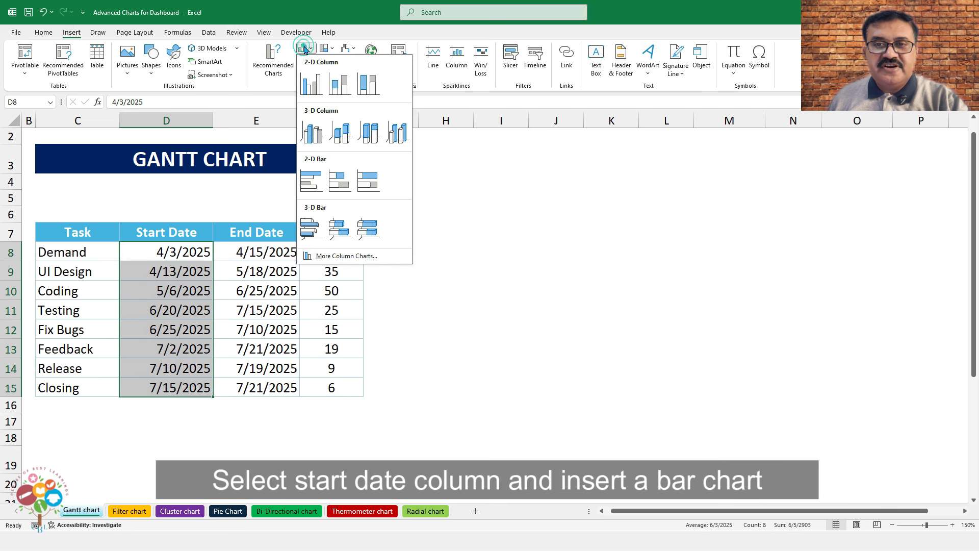
pyautogui.click(345, 181)
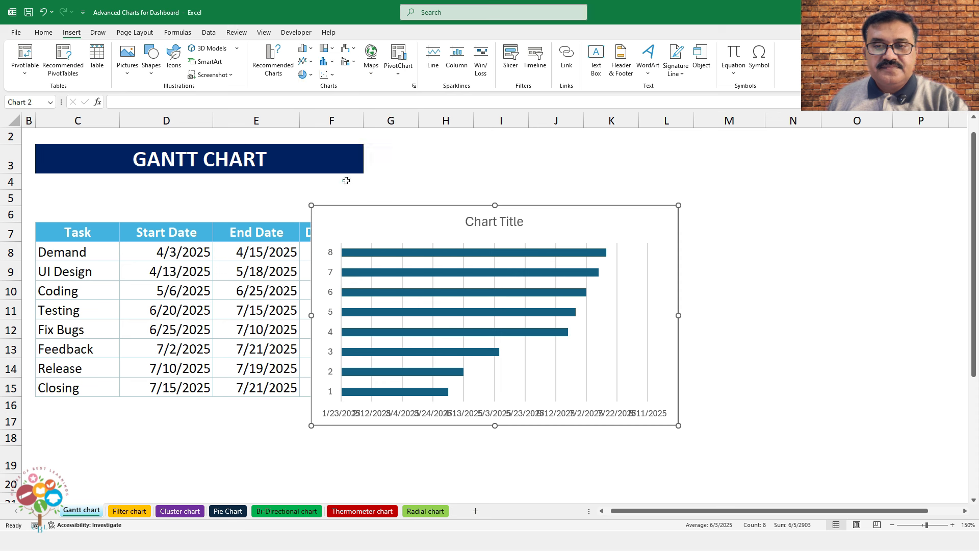
pyautogui.moveTo(392, 206); pyautogui.dragTo(453, 173)
pyautogui.moveTo(738, 395); pyautogui.dragTo(892, 455)
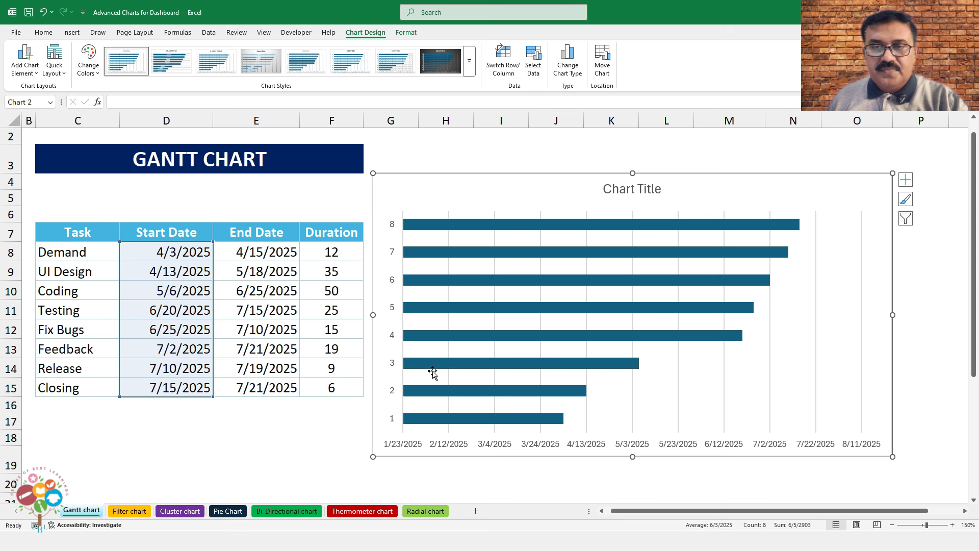
# Add a new chart series using the Duration values F8:F15
pyautogui.rightClick(454, 229)
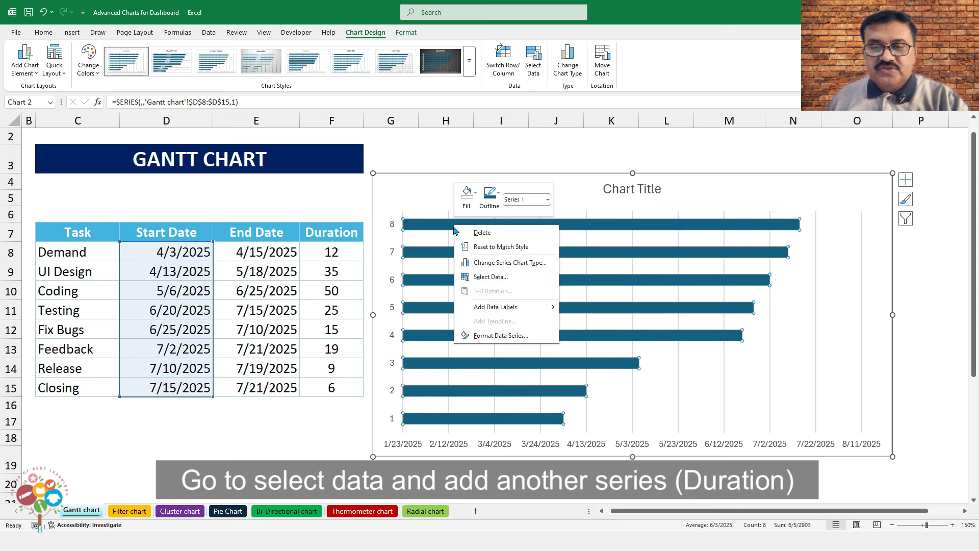
pyautogui.click(491, 278)
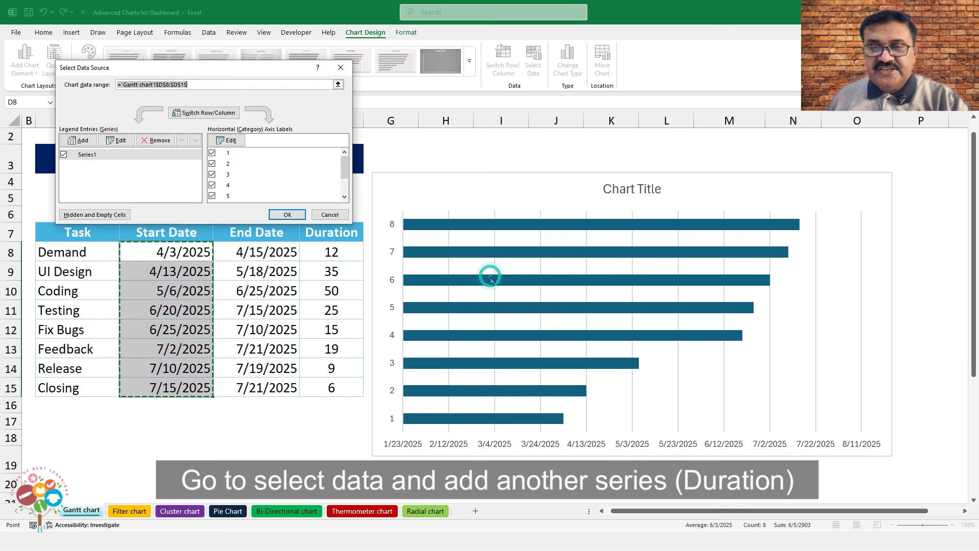
pyautogui.click(79, 139)
pyautogui.click(144, 157)
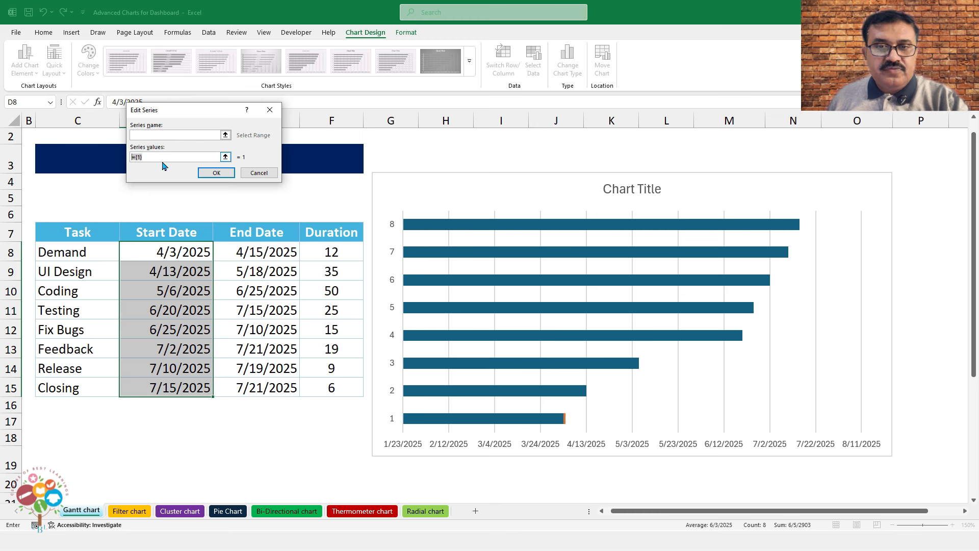
pyautogui.moveTo(329, 250); pyautogui.dragTo(327, 392)
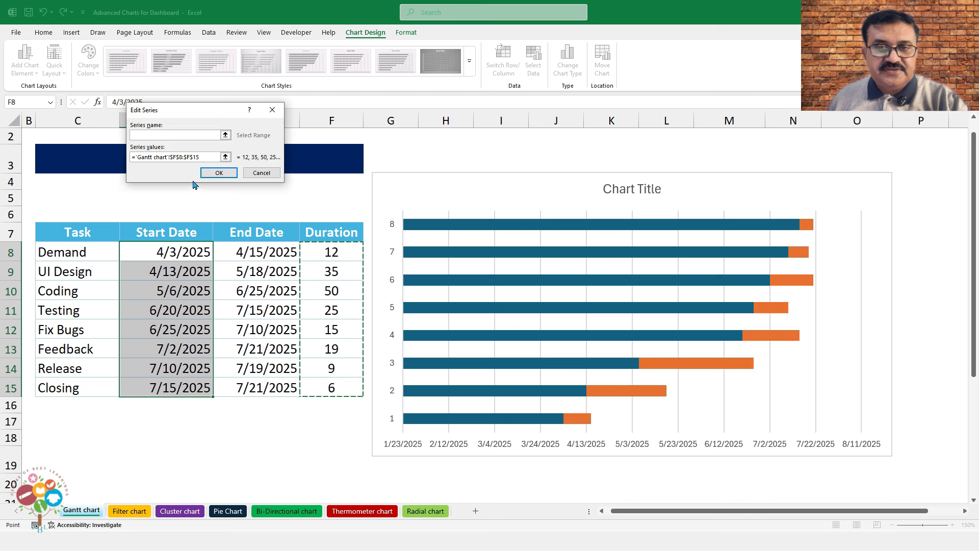
pyautogui.click(218, 174)
# Set the vertical axis labels to the task names in C8:C15 and apply the data changes
pyautogui.click(96, 169)
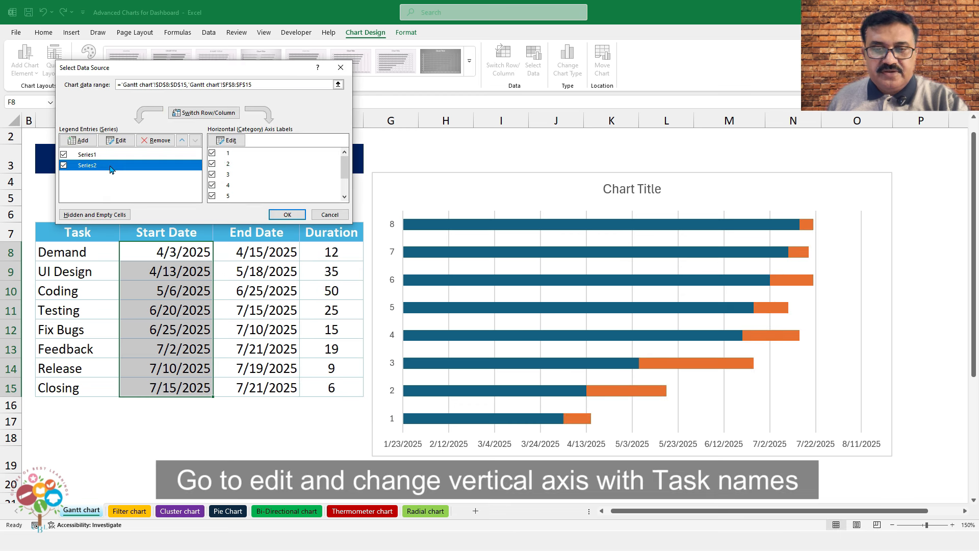
pyautogui.click(227, 140)
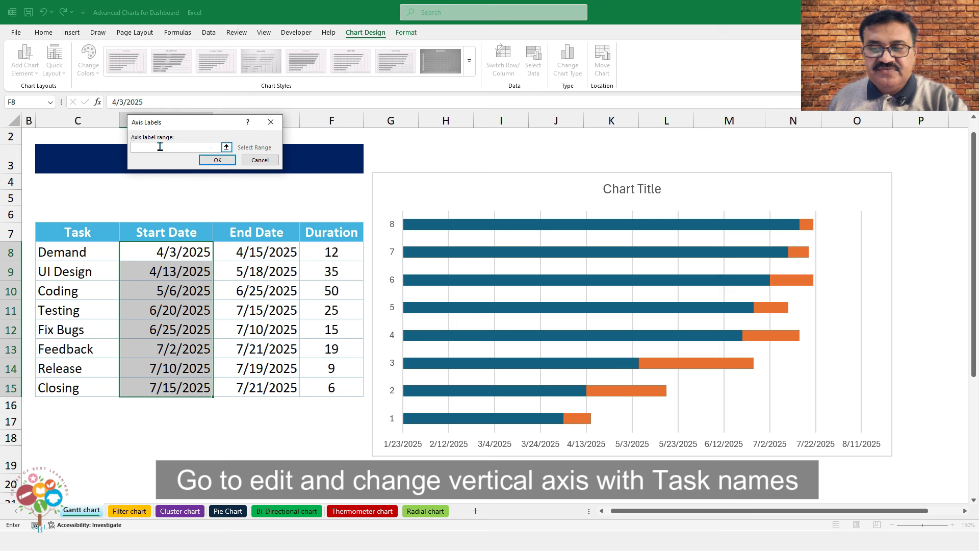
pyautogui.moveTo(103, 249); pyautogui.dragTo(108, 392)
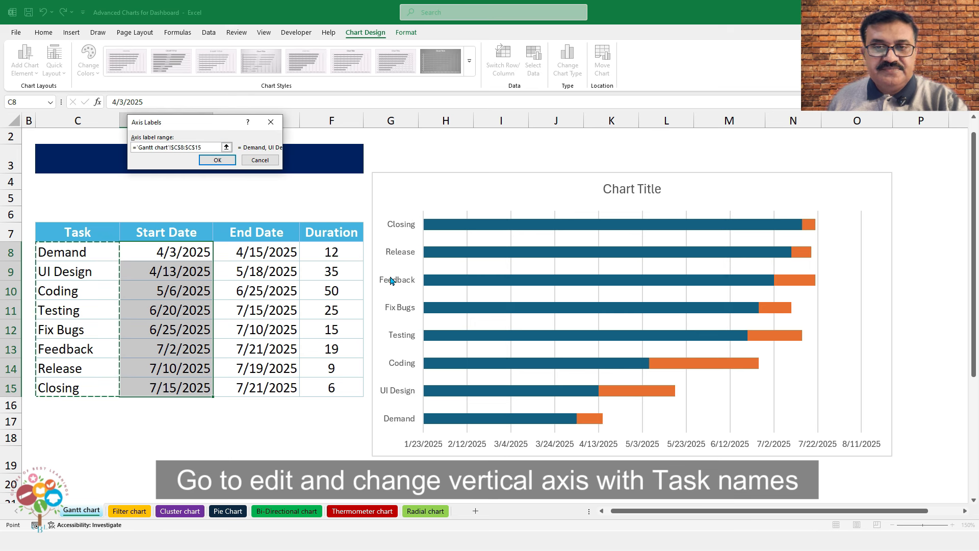
pyautogui.click(218, 159)
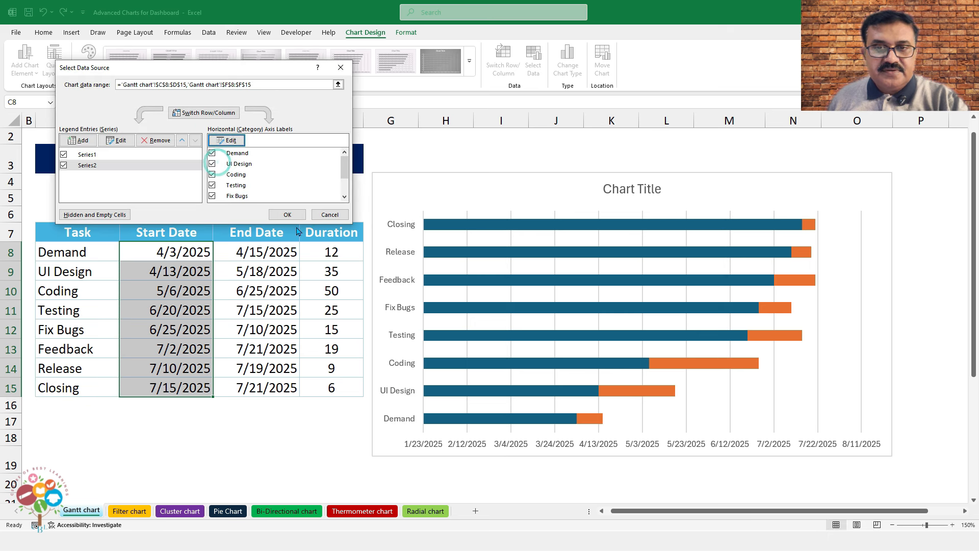
pyautogui.click(287, 215)
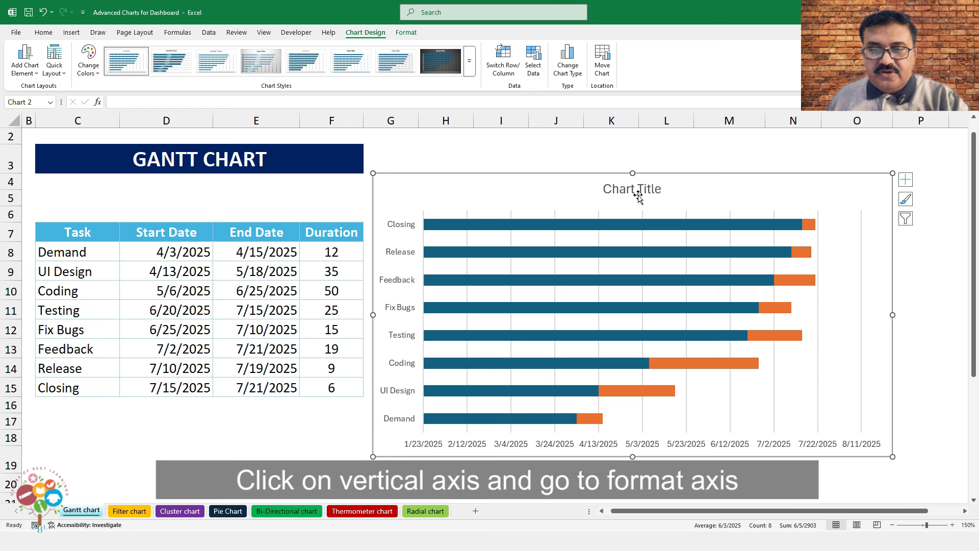
# Reverse the task axis so categories run from Demand at top to Closing
pyautogui.rightClick(393, 254)
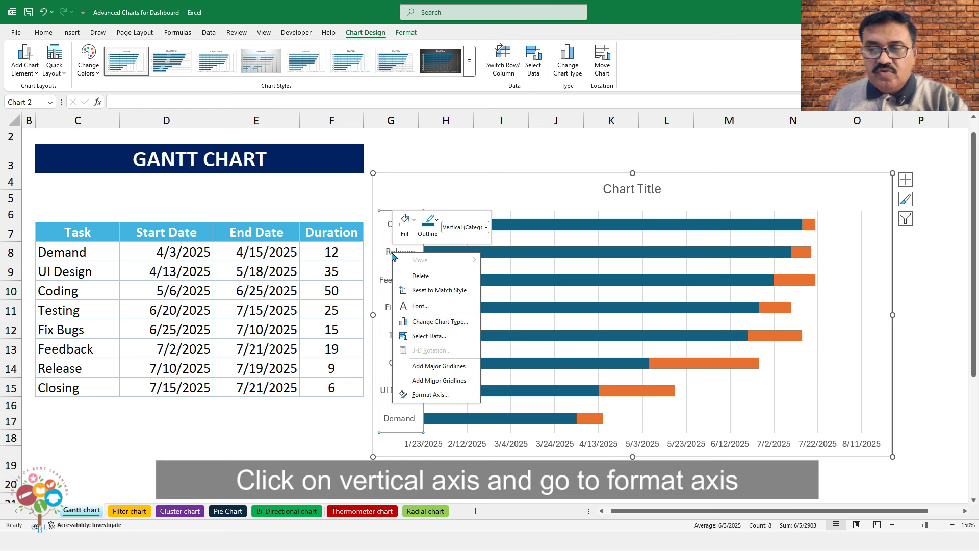
pyautogui.click(423, 395)
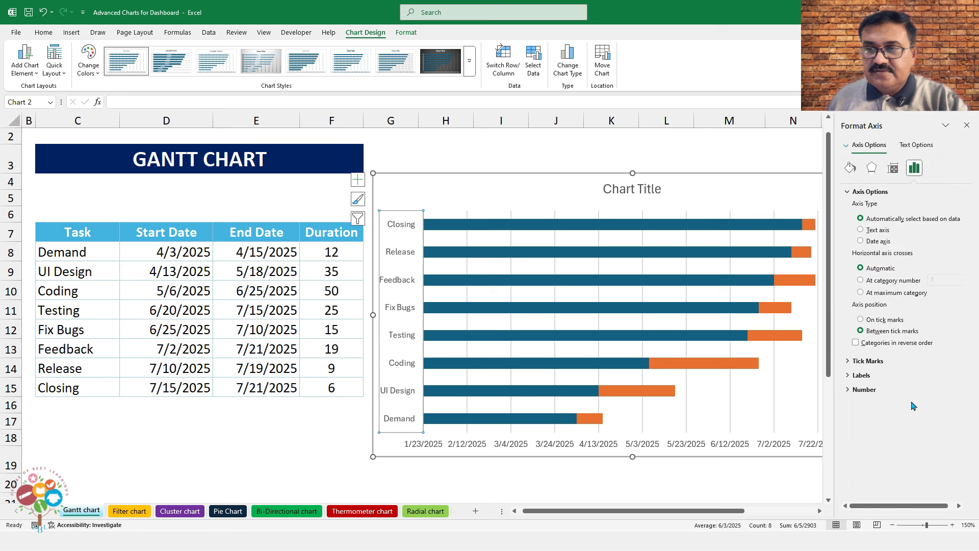
pyautogui.click(855, 342)
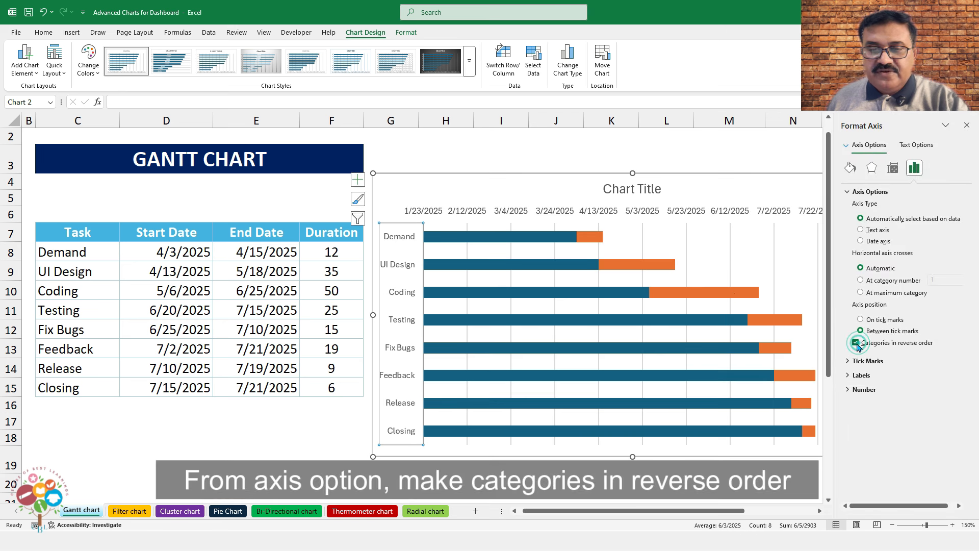
# Give the date axis a custom dd/mm number format
pyautogui.click(594, 215)
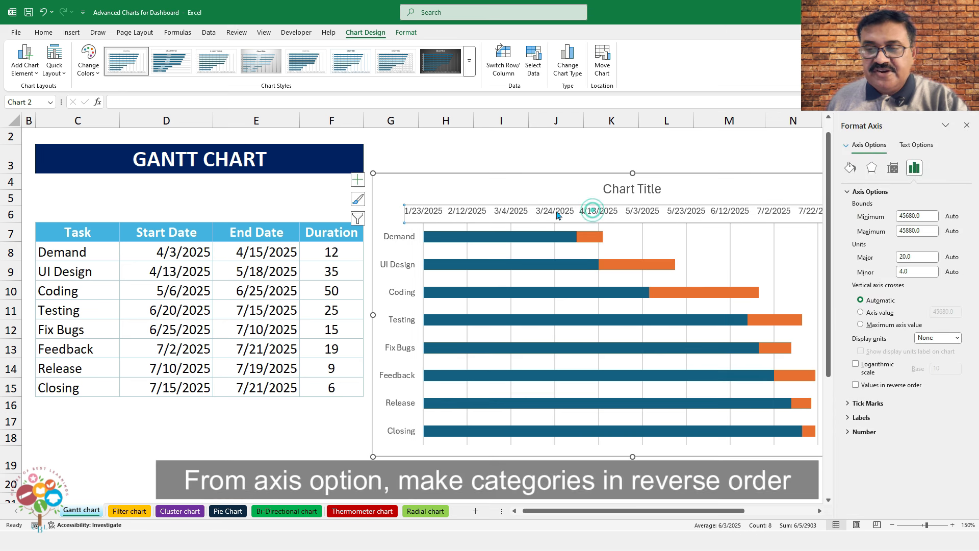
pyautogui.click(865, 432)
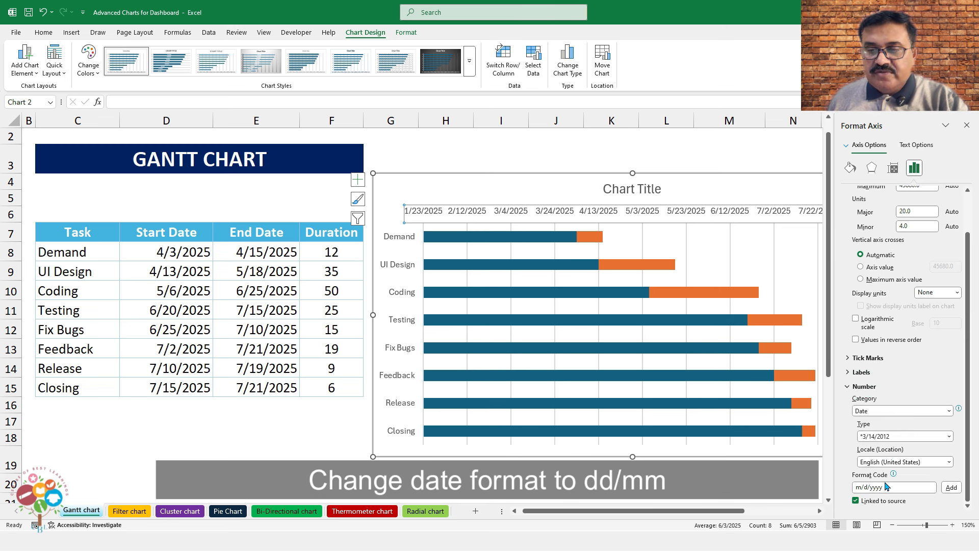
pyautogui.moveTo(891, 487); pyautogui.dragTo(848, 491)
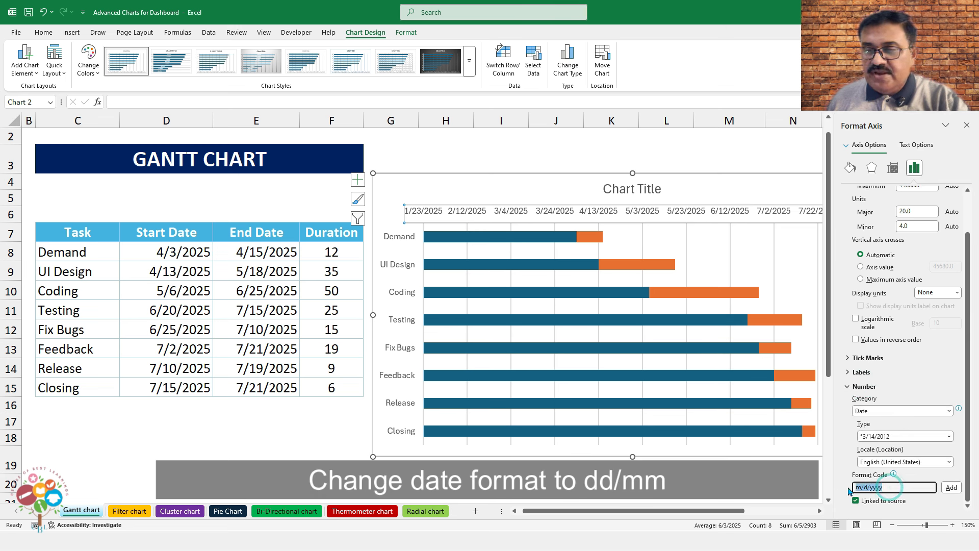
pyautogui.write('dd/mm')
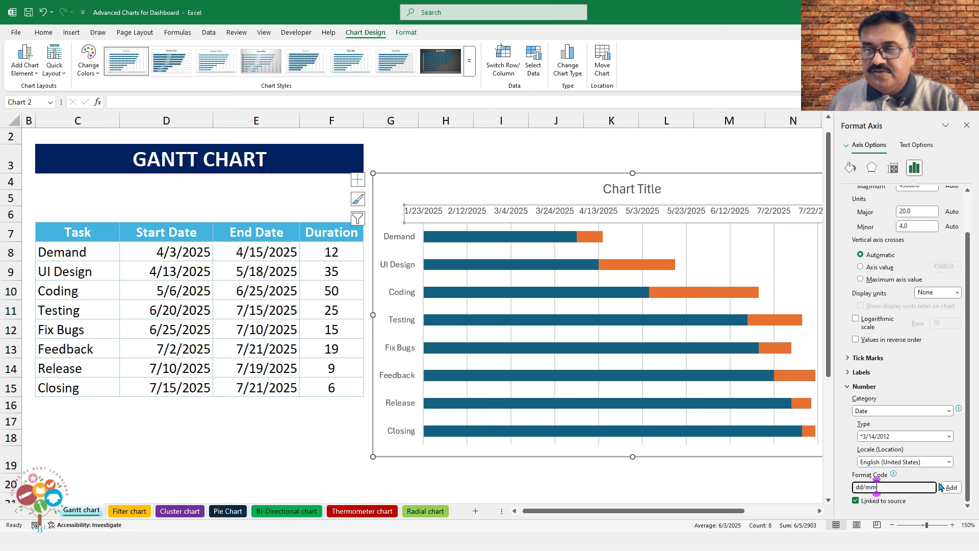
pyautogui.click(941, 487)
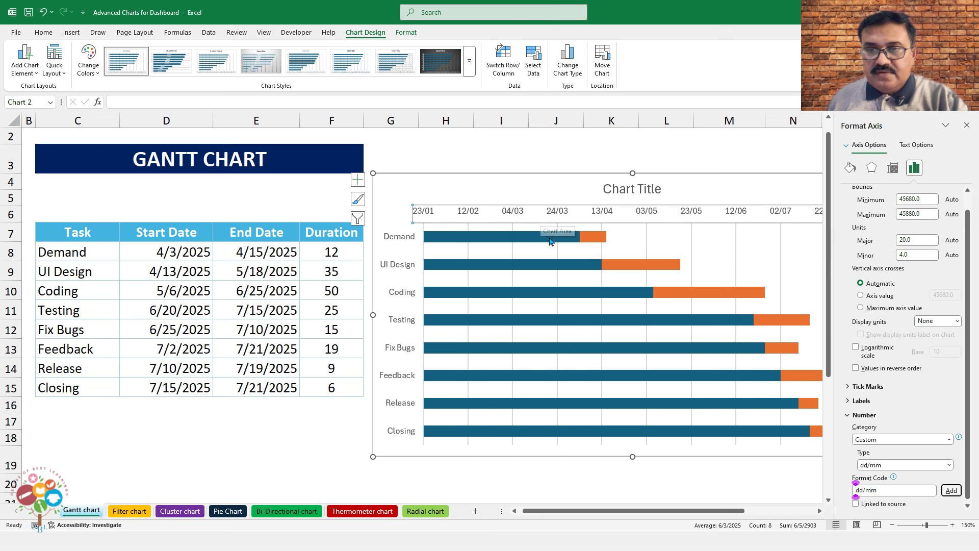
pyautogui.click(503, 243)
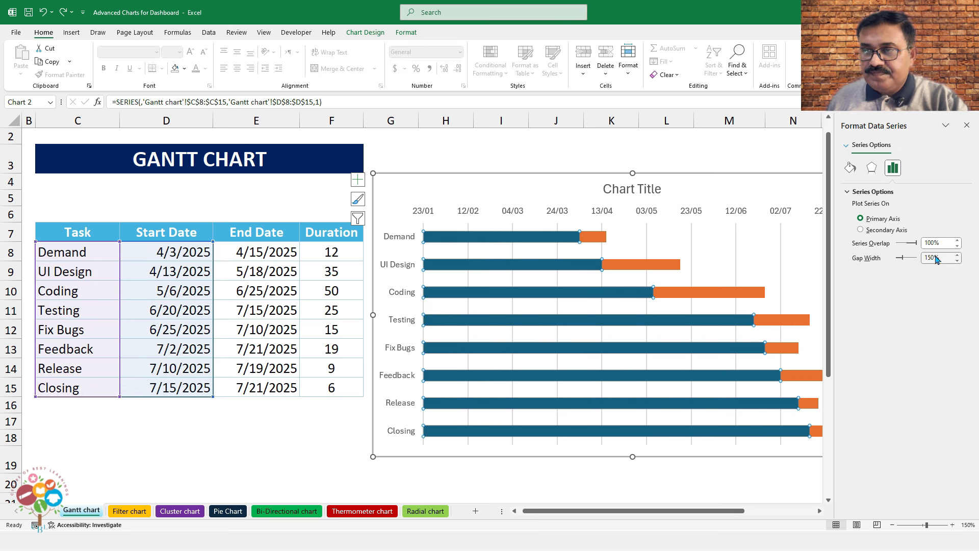
# Set start-date bars to 50% gap width, no border, light blue fill at 86% transparency
pyautogui.write('50')
pyautogui.press('Return')
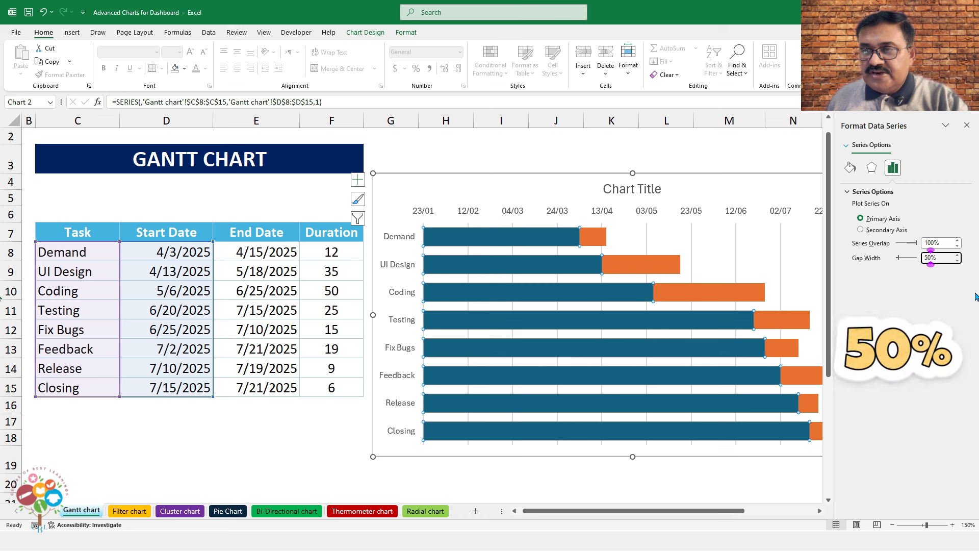
pyautogui.click(849, 168)
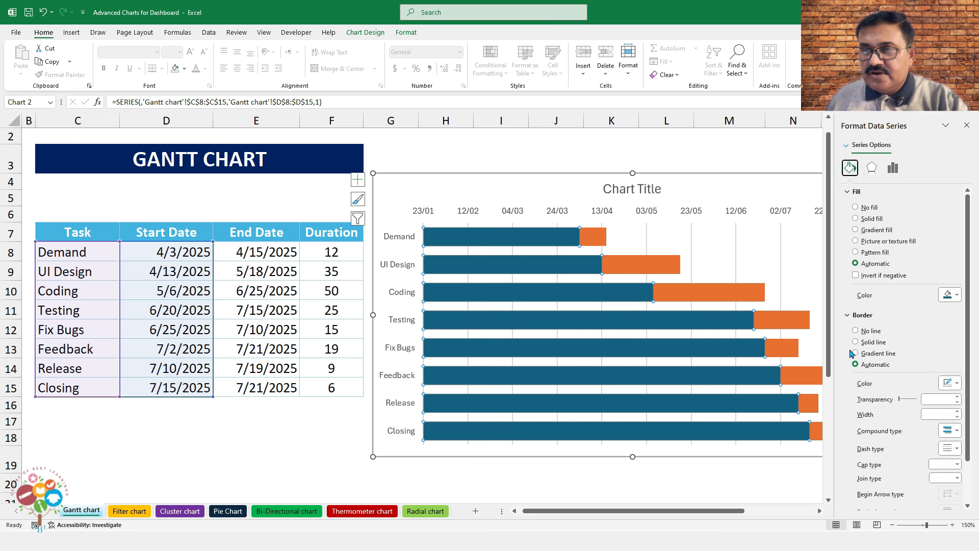
pyautogui.click(856, 331)
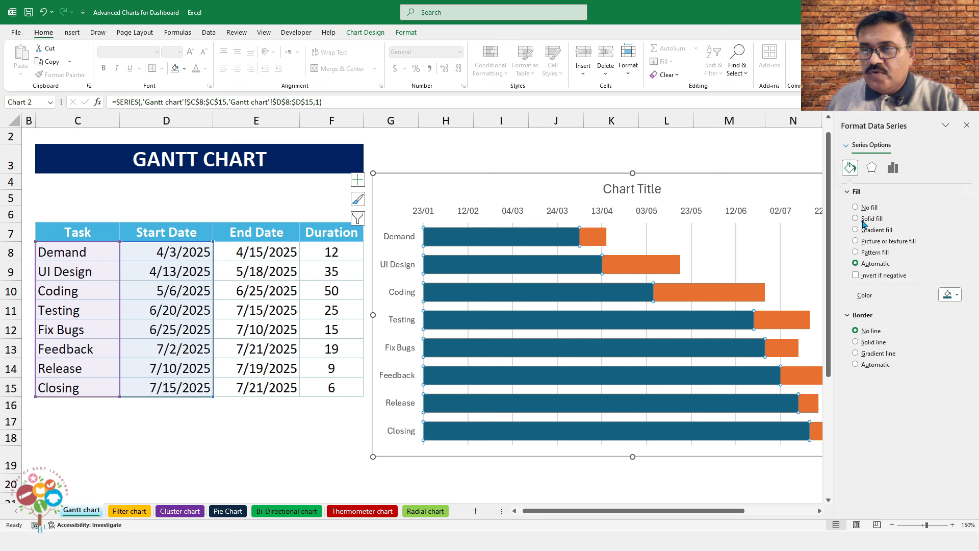
pyautogui.click(863, 220)
pyautogui.click(956, 297)
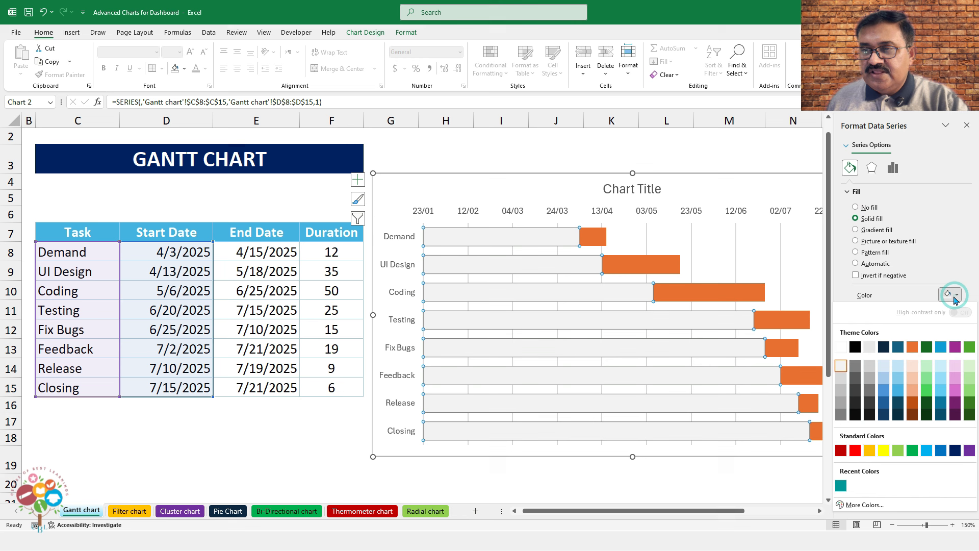
pyautogui.click(884, 366)
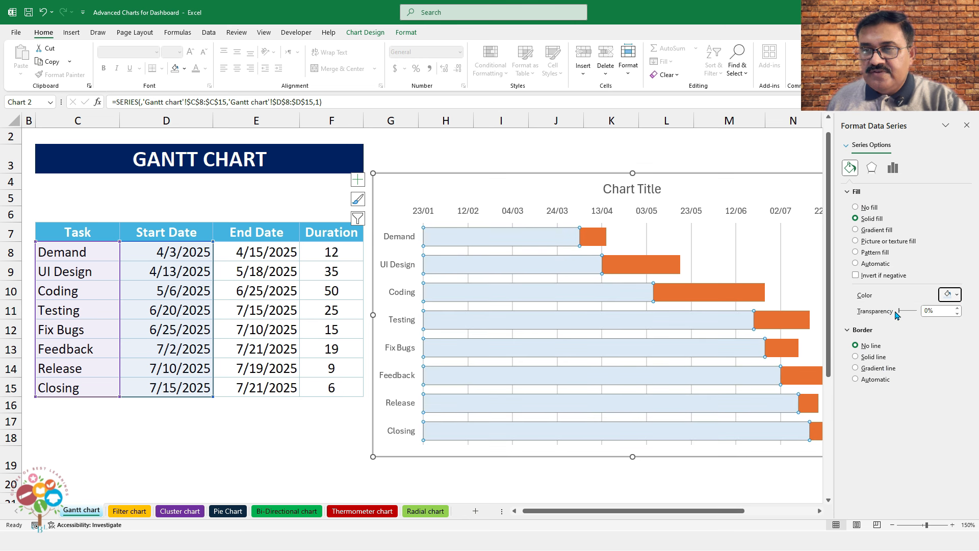
pyautogui.moveTo(900, 315); pyautogui.dragTo(914, 313)
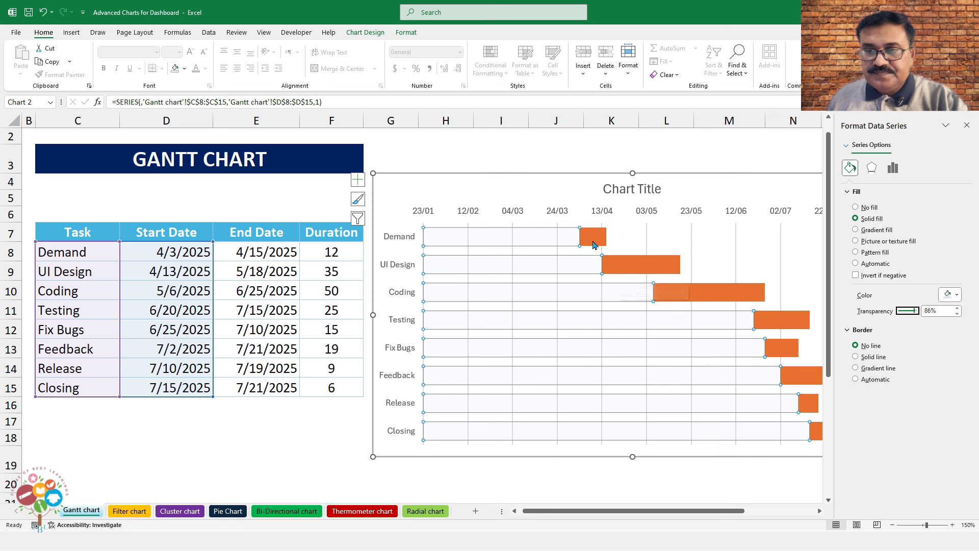
pyautogui.click(593, 245)
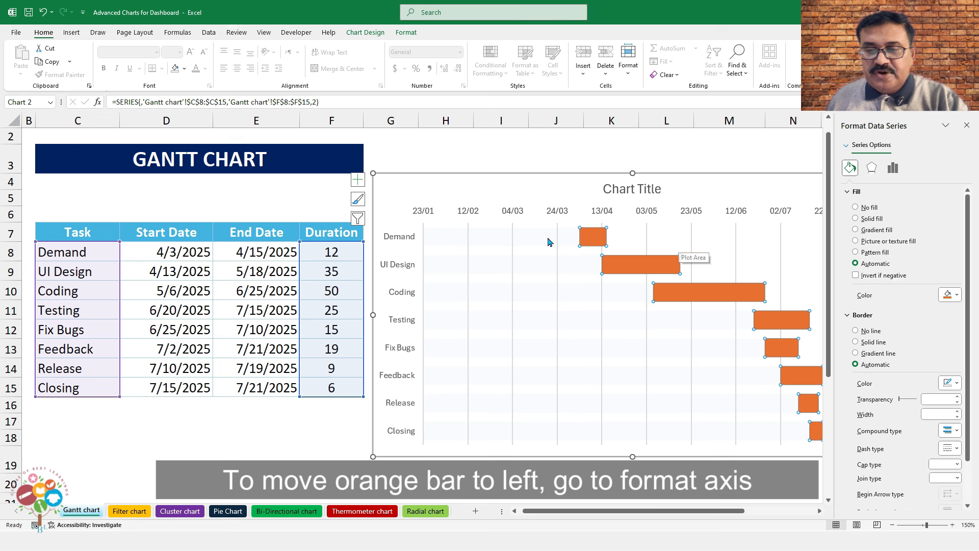
# Set the date axis minimum bound to 45750 so it starts at 03/04
pyautogui.click(557, 211)
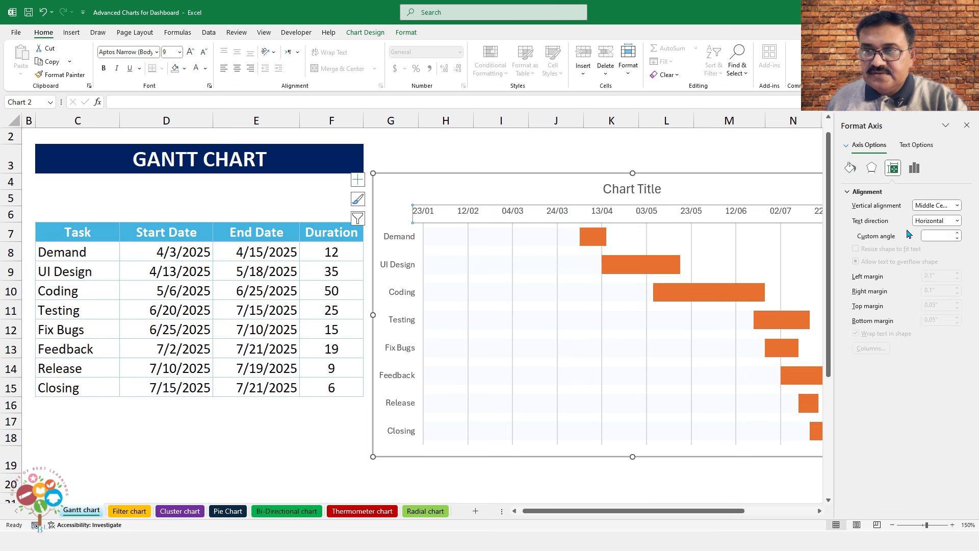
pyautogui.click(914, 168)
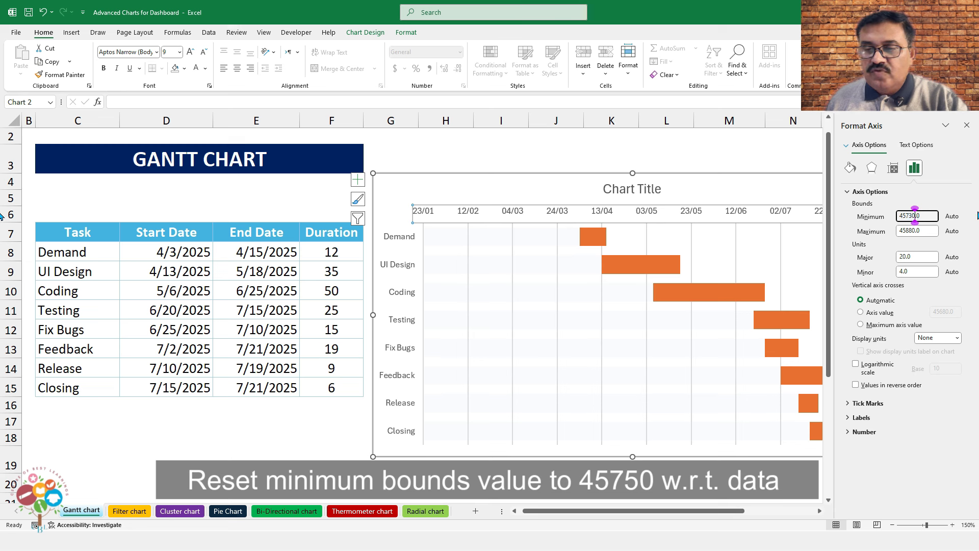
pyautogui.press('Return')
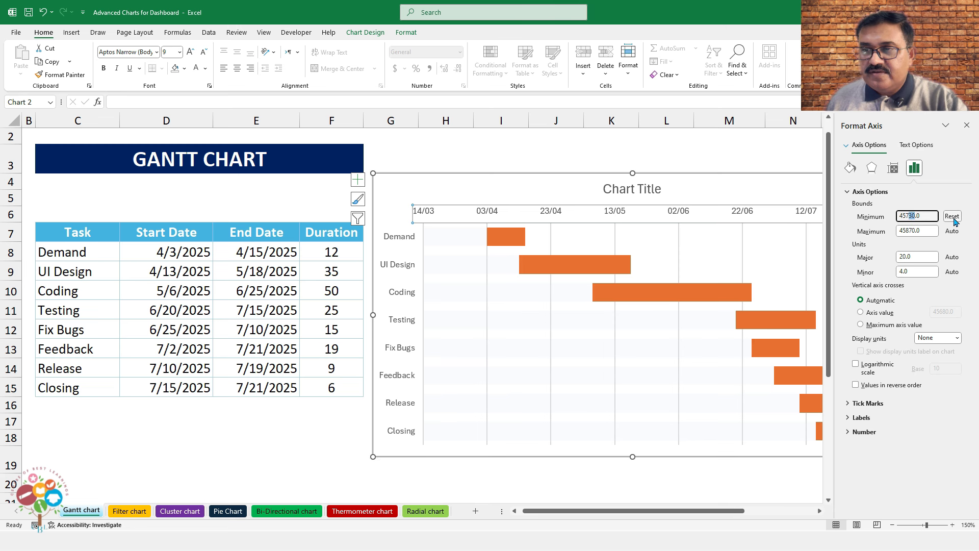
pyautogui.press('Return')
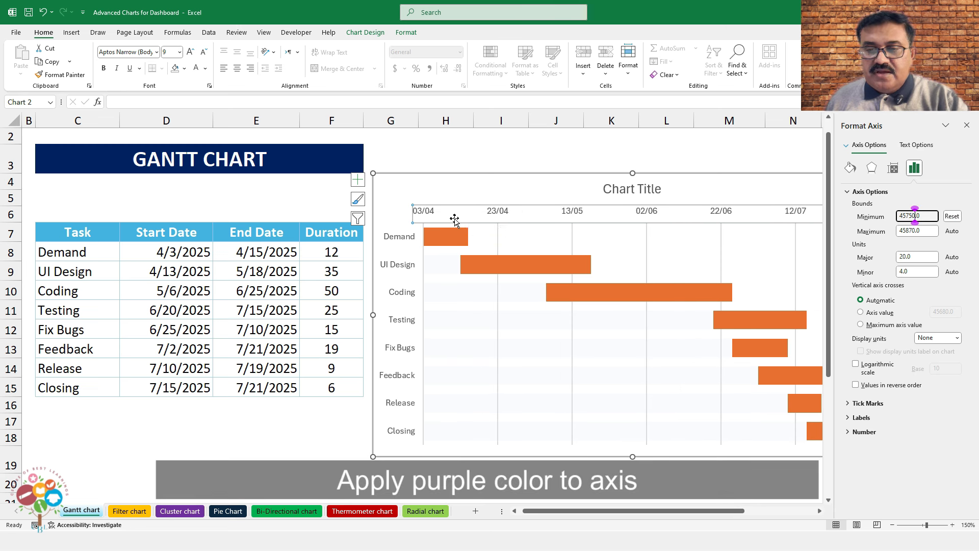
# Make the date-axis and task-axis labels bold and purple
pyautogui.click(103, 68)
pyautogui.click(206, 69)
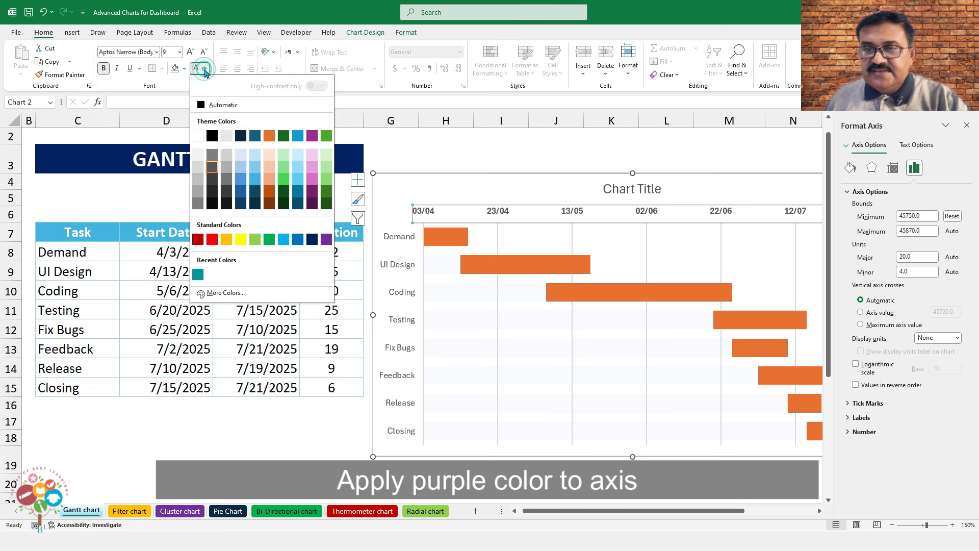
pyautogui.click(326, 239)
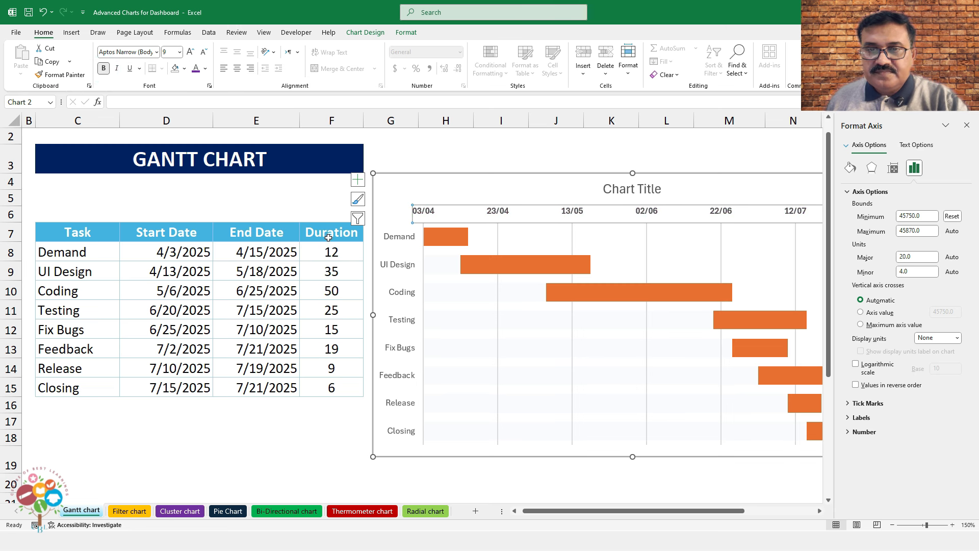
pyautogui.click(401, 244)
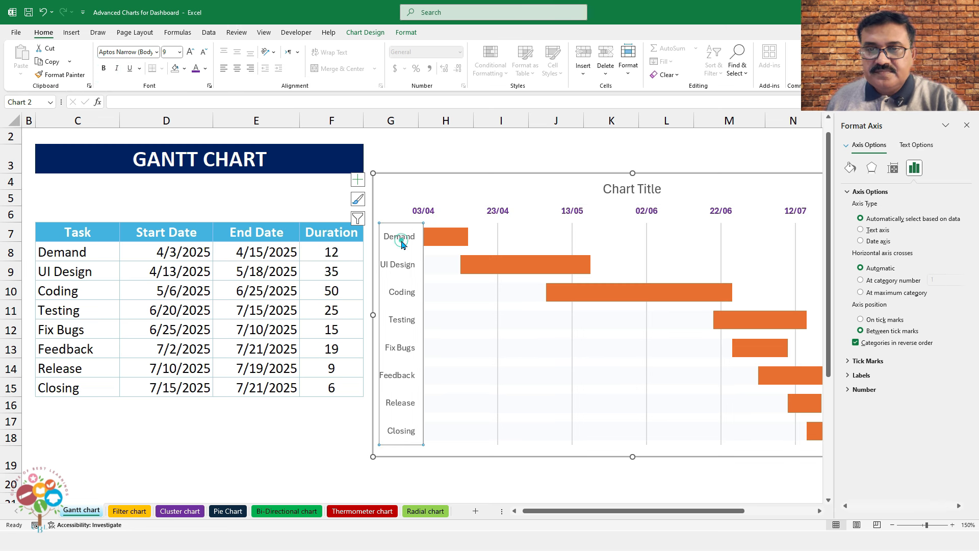
pyautogui.click(197, 70)
pyautogui.click(103, 67)
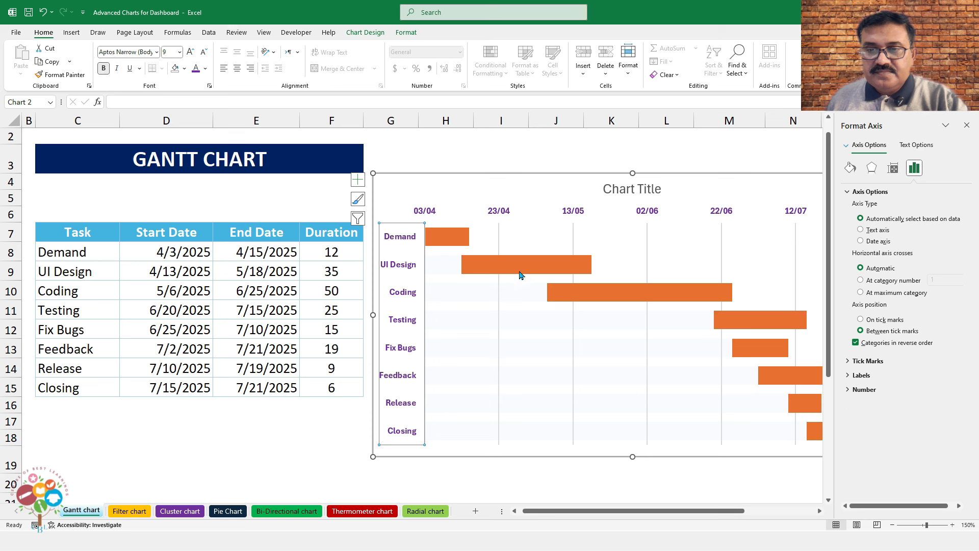
pyautogui.click(455, 239)
# Colour the Demand bar purple, UI Design light blue and Coding gold
pyautogui.click(456, 241)
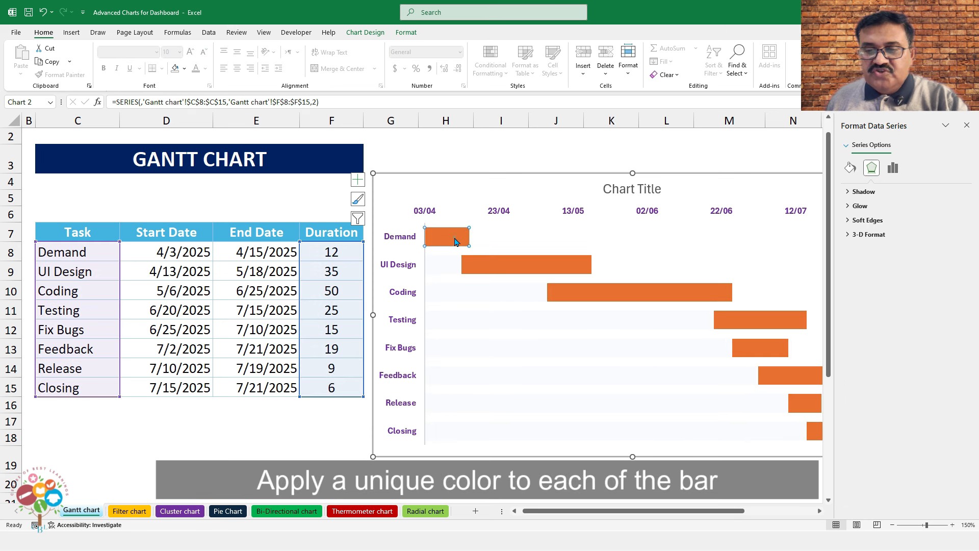
pyautogui.click(185, 71)
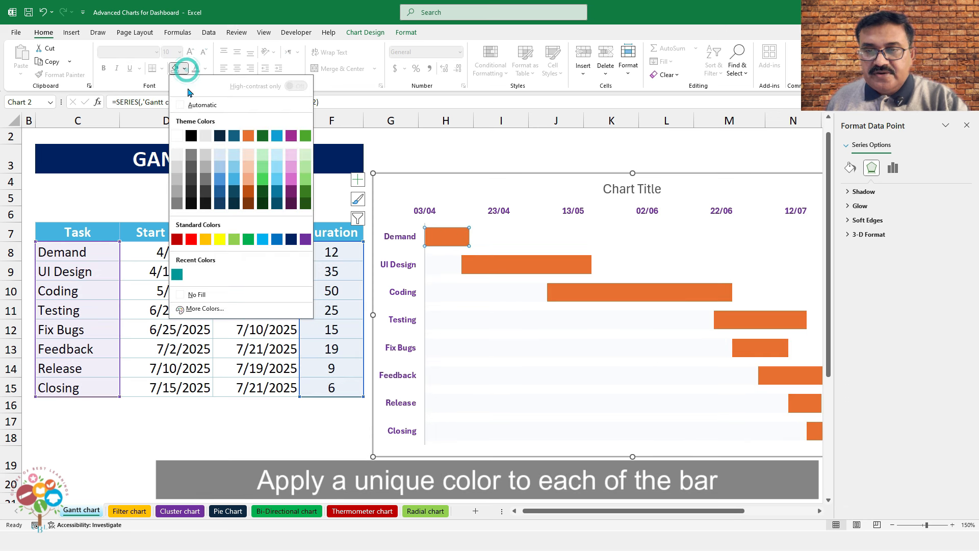
pyautogui.click(305, 240)
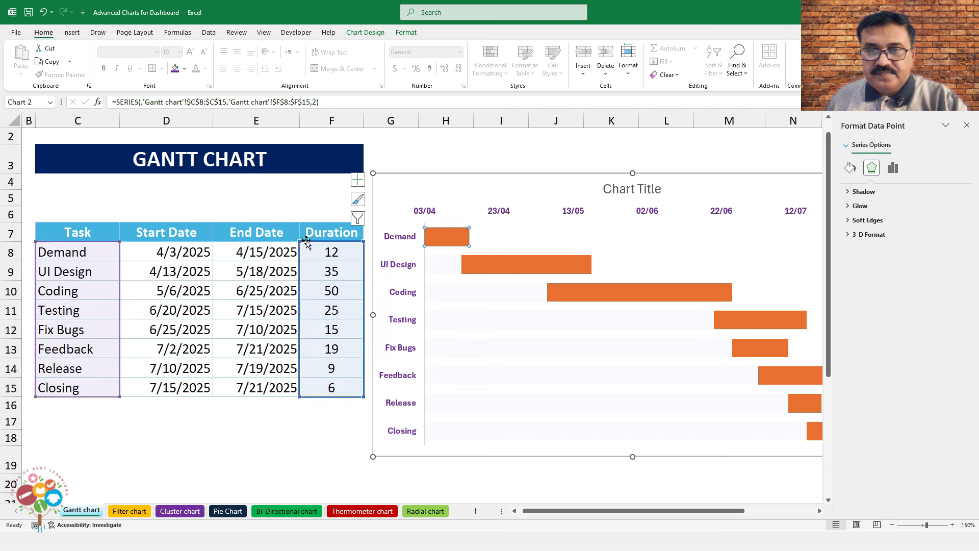
pyautogui.click(185, 71)
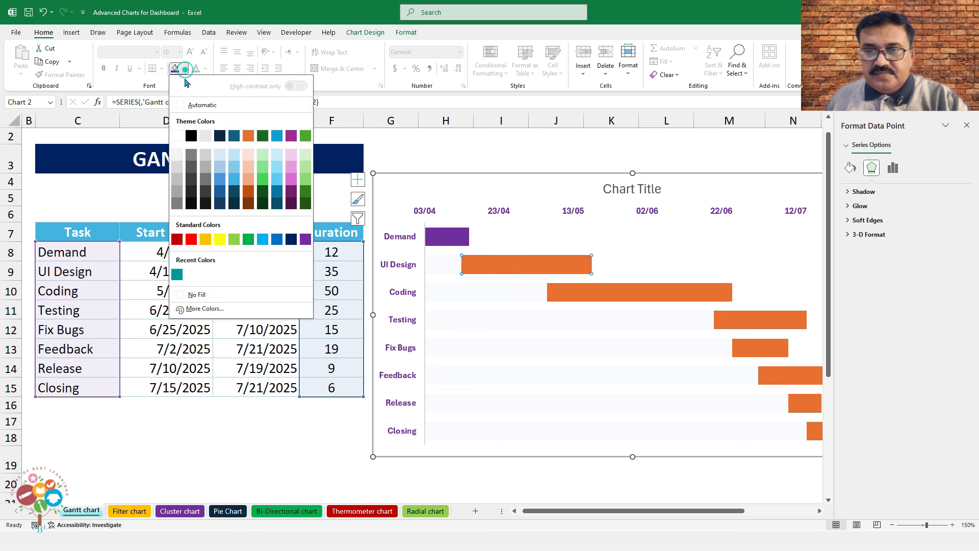
pyautogui.click(262, 239)
pyautogui.click(599, 291)
pyautogui.rightClick(599, 291)
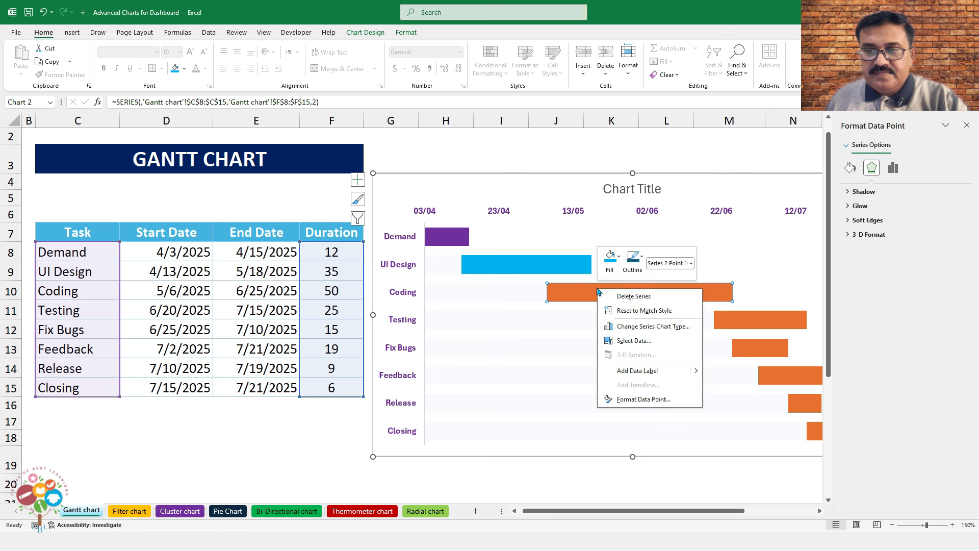
pyautogui.click(610, 256)
pyautogui.click(637, 442)
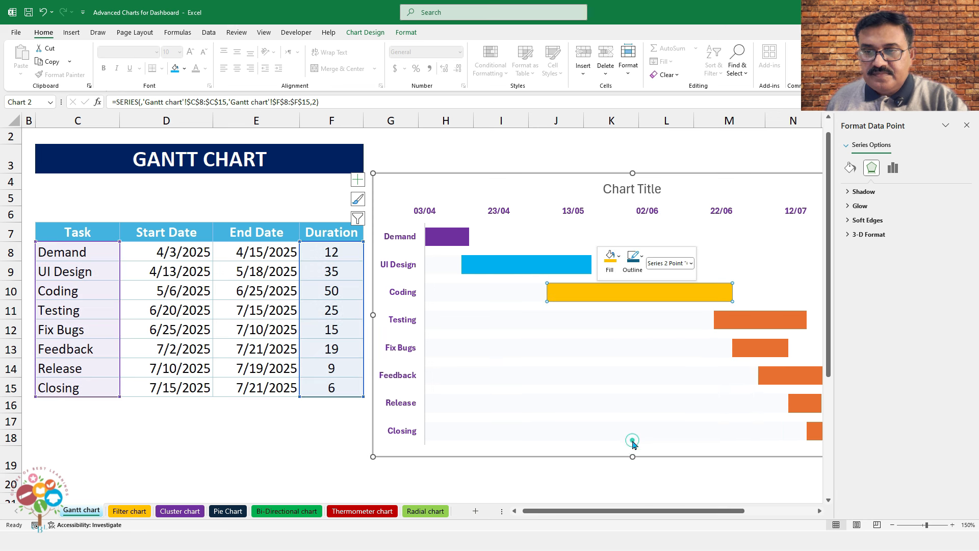
pyautogui.click(965, 126)
# Colour the Testing bar teal, Fix Bugs red and Feedback light green
pyautogui.click(788, 322)
pyautogui.rightClick(787, 321)
pyautogui.click(806, 288)
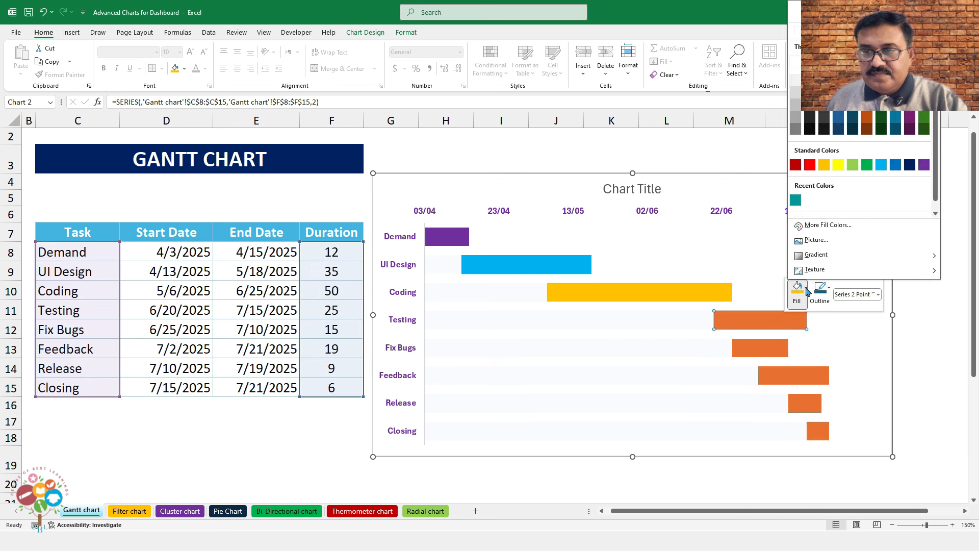
pyautogui.click(795, 200)
pyautogui.click(759, 348)
pyautogui.rightClick(760, 348)
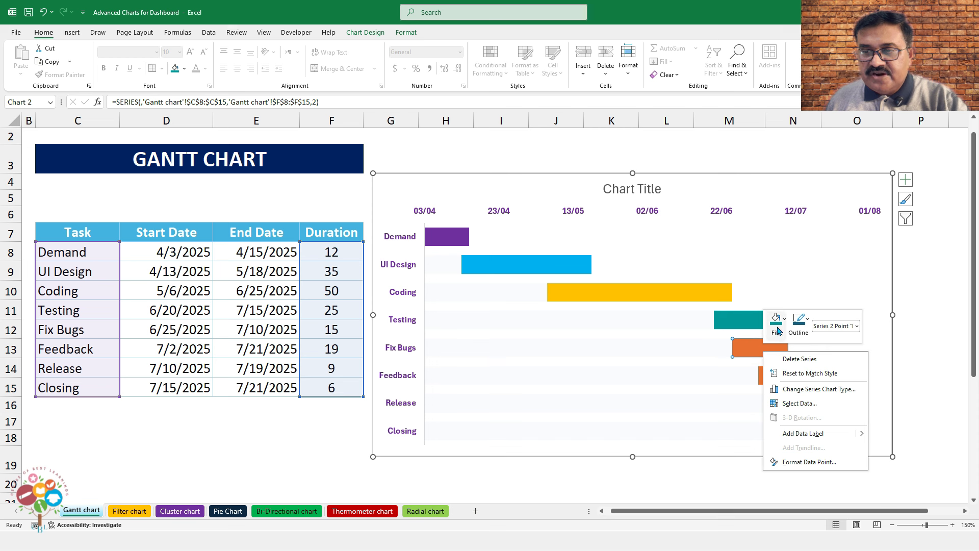
pyautogui.click(778, 330)
pyautogui.click(787, 188)
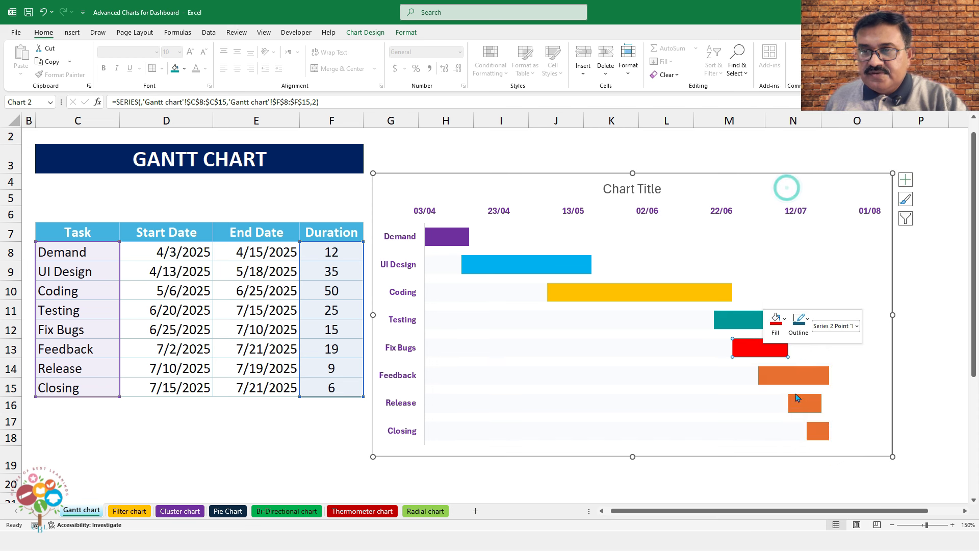
pyautogui.click(793, 376)
pyautogui.rightClick(793, 376)
pyautogui.click(806, 352)
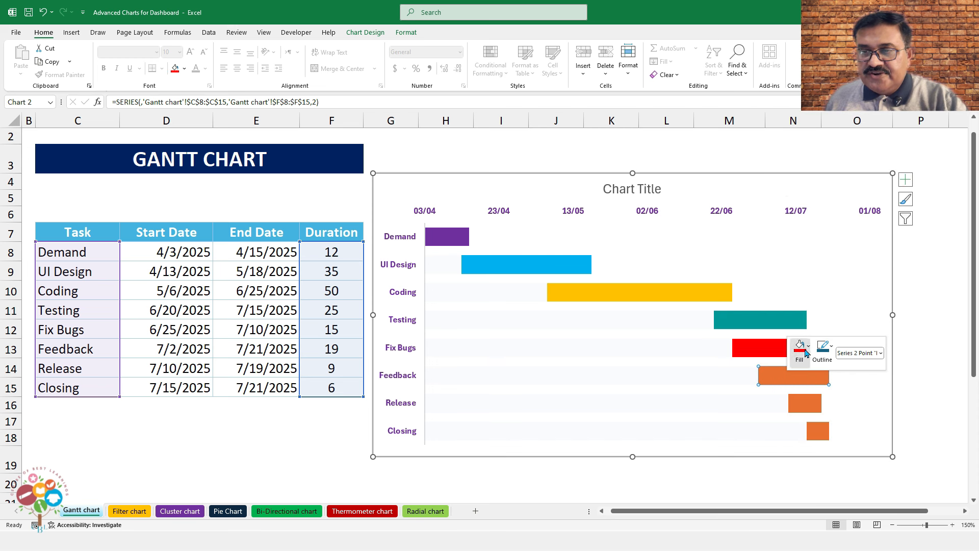
pyautogui.click(859, 217)
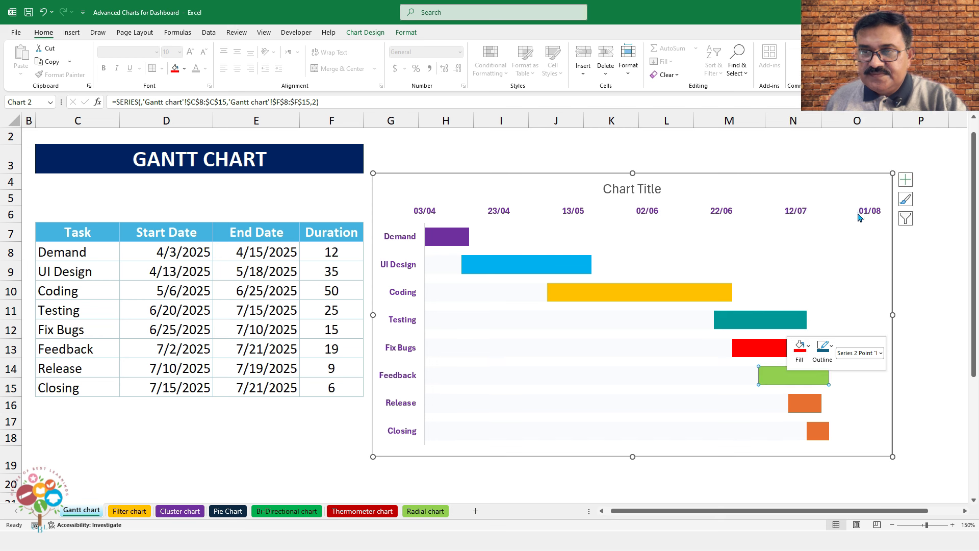
# Colour the Release bar dark blue and the Closing bar dark orange
pyautogui.click(808, 402)
pyautogui.rightClick(810, 403)
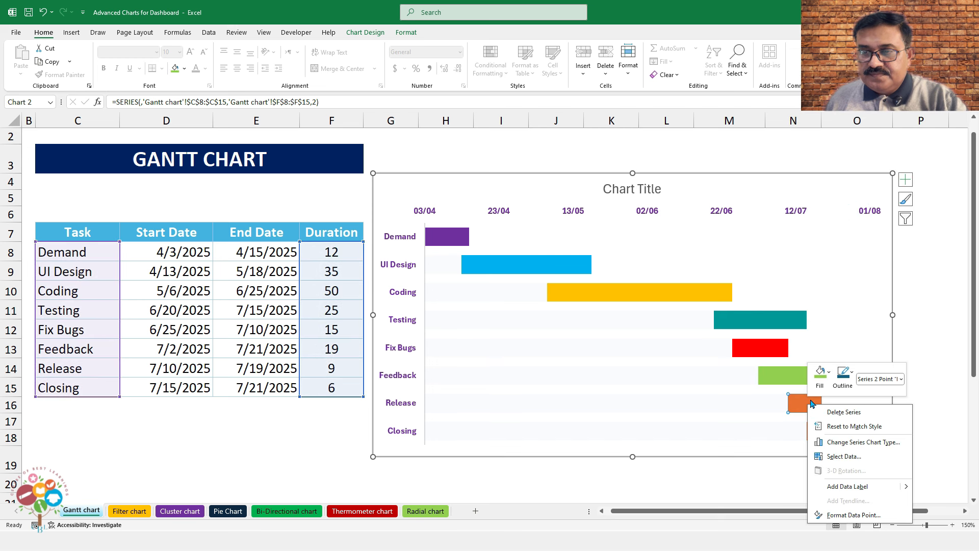
pyautogui.click(820, 373)
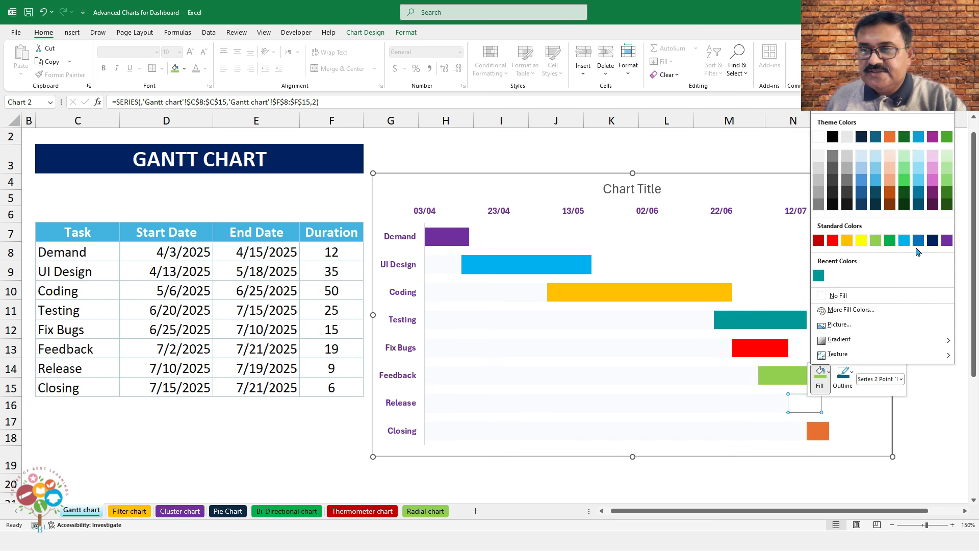
pyautogui.click(918, 241)
pyautogui.click(822, 436)
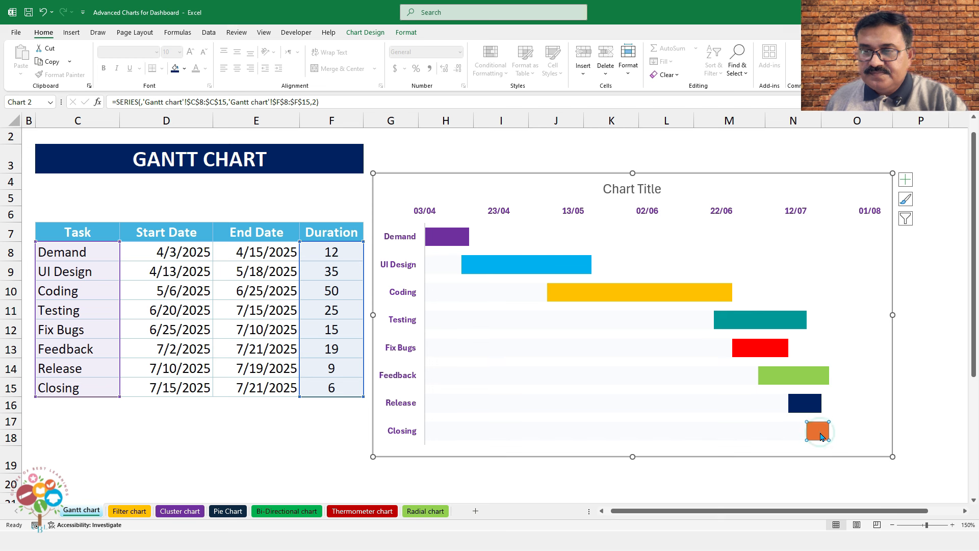
pyautogui.rightClick(822, 437)
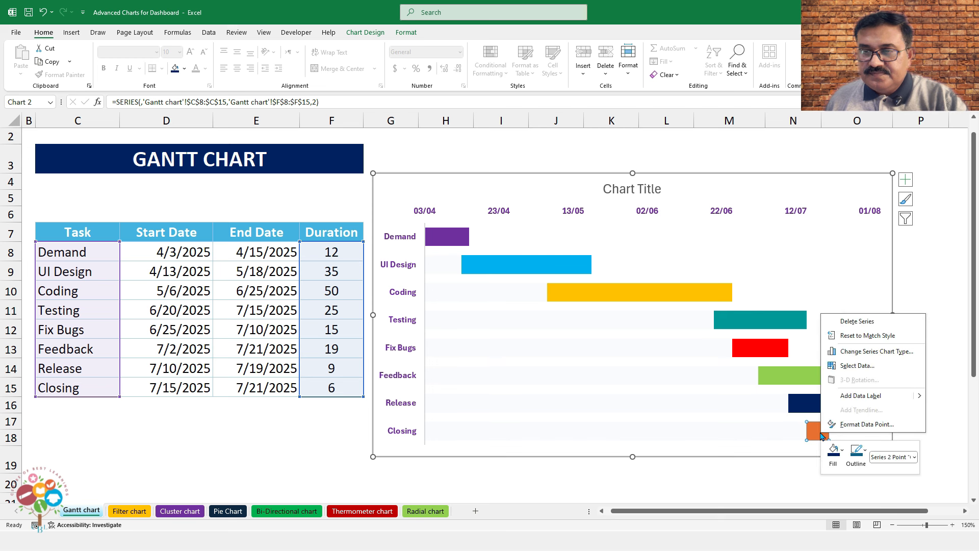
pyautogui.click(842, 454)
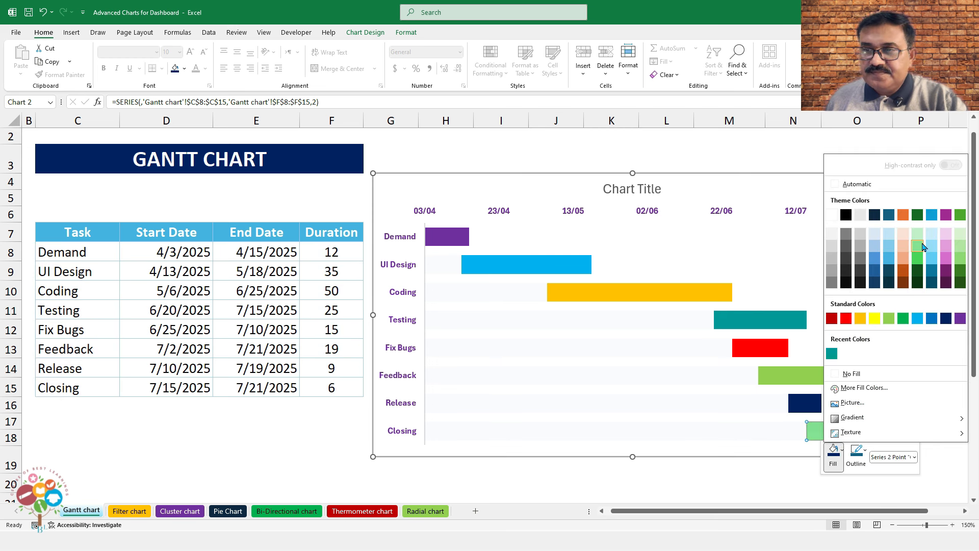
pyautogui.click(905, 269)
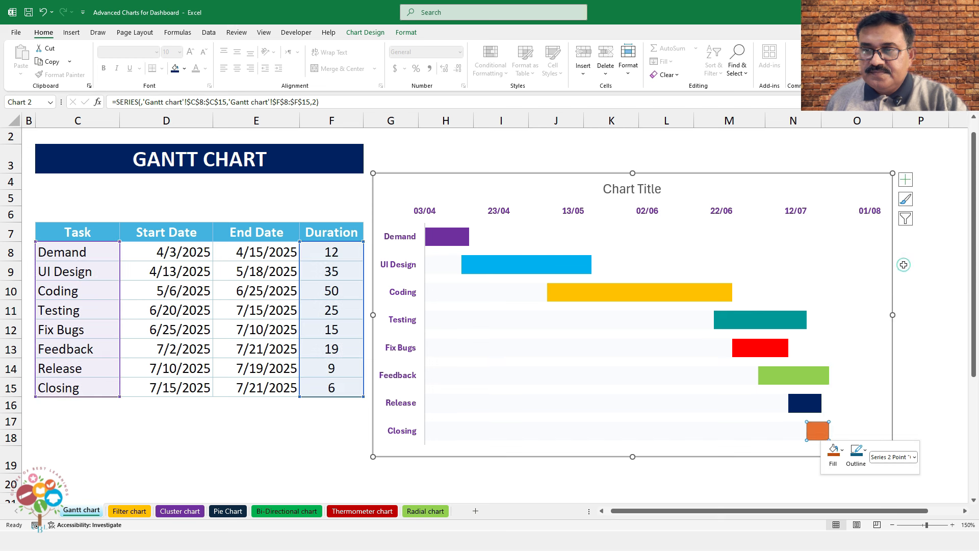
pyautogui.click(912, 381)
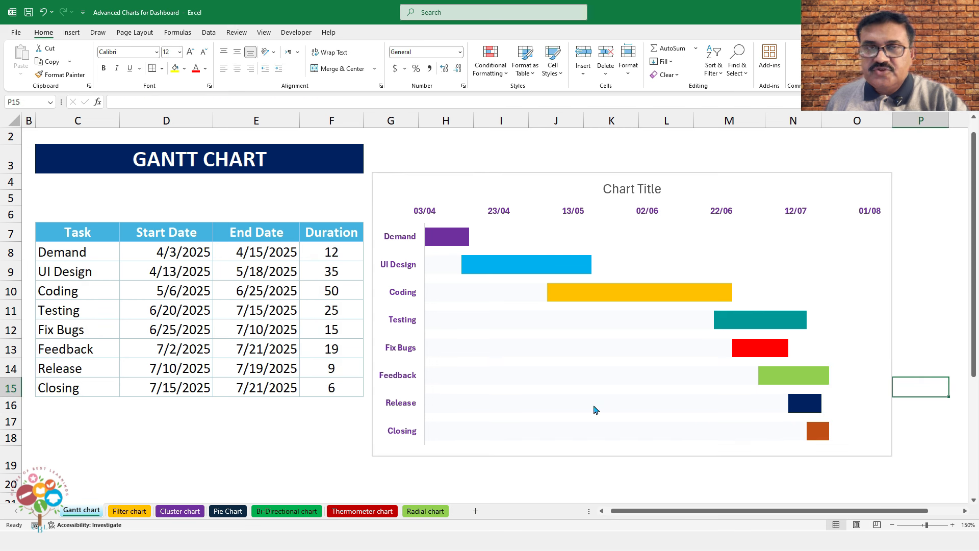
# Add data labels at the Inside End of the duration bars
pyautogui.doubleClick(453, 232)
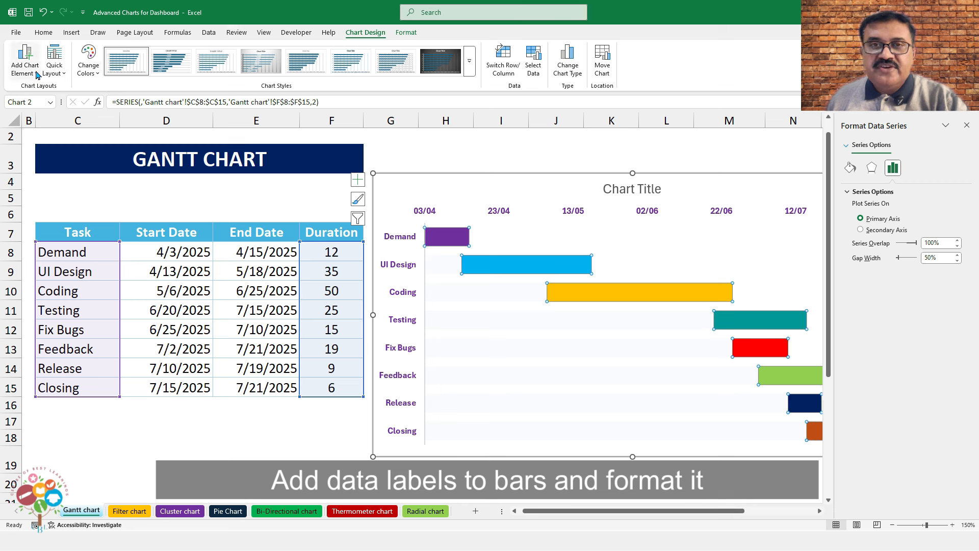
pyautogui.click(24, 59)
pyautogui.moveTo(55, 131)
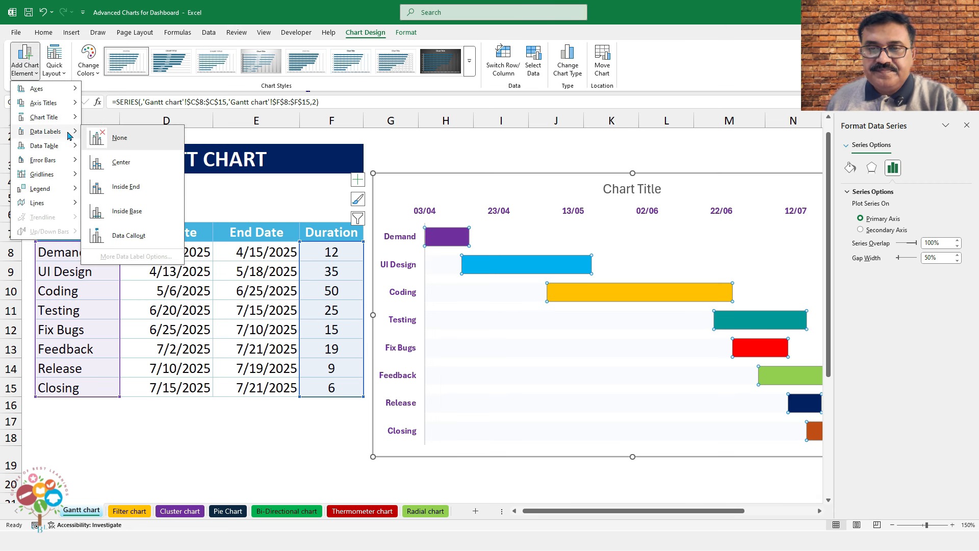
pyautogui.click(117, 186)
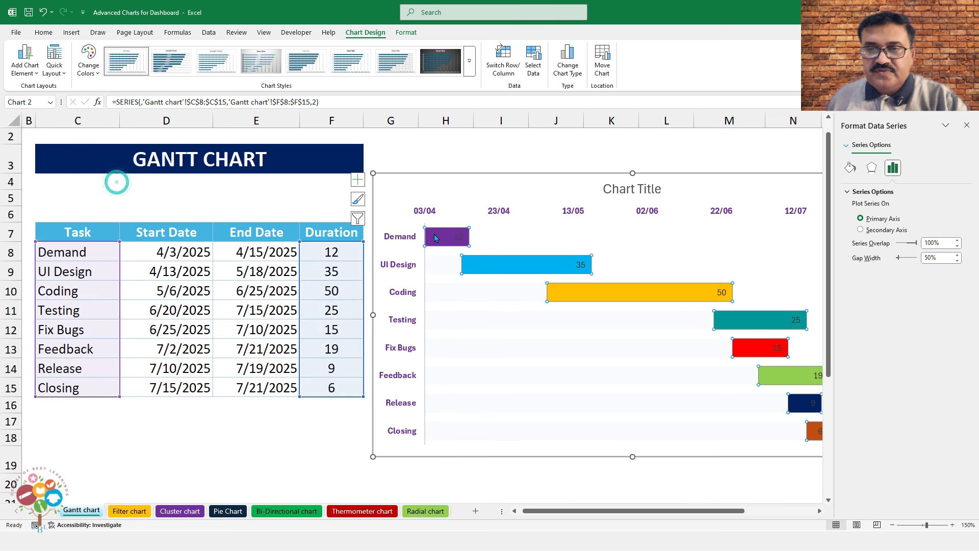
# Format the data labels bold, white, at font size 10.5
pyautogui.click(460, 237)
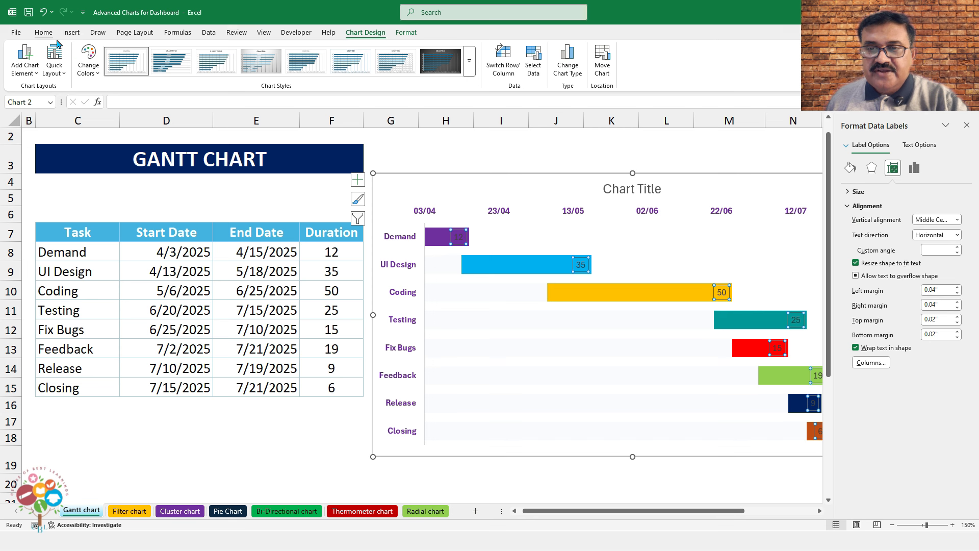
pyautogui.click(43, 33)
pyautogui.click(103, 68)
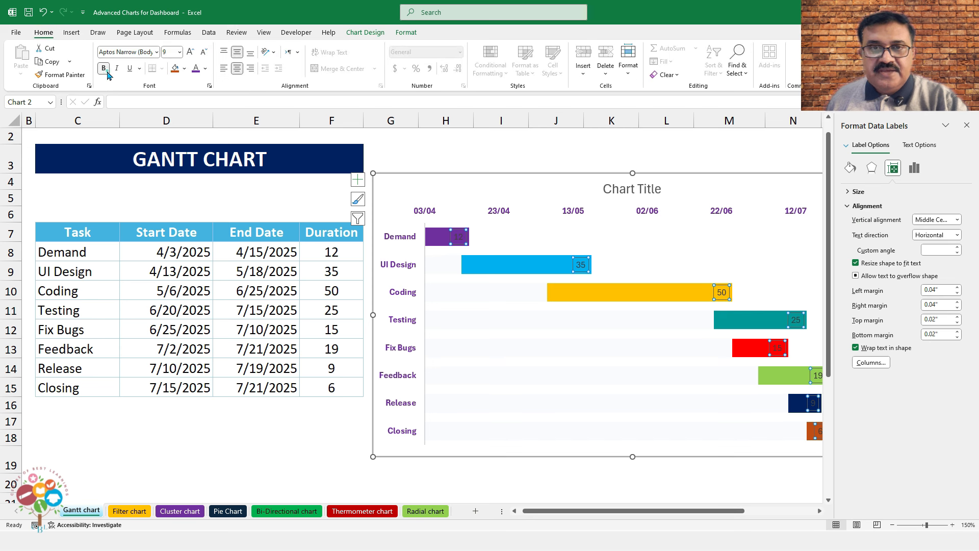
pyautogui.click(205, 68)
pyautogui.click(197, 133)
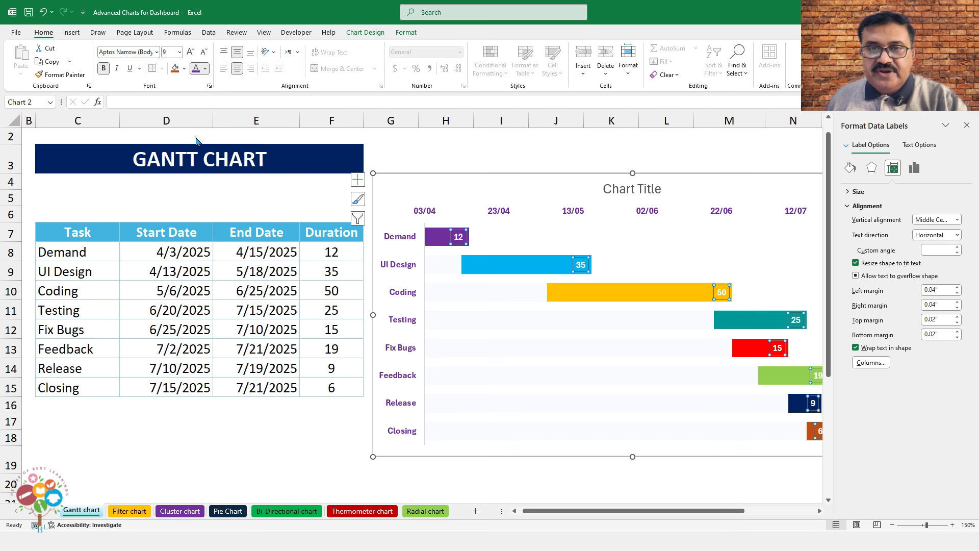
pyautogui.click(190, 51)
pyautogui.click(191, 52)
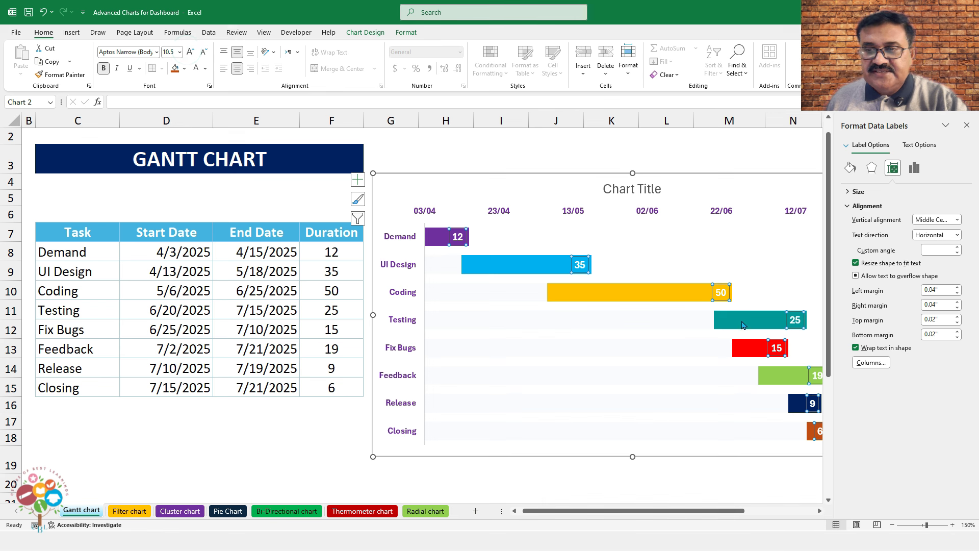
pyautogui.click(967, 127)
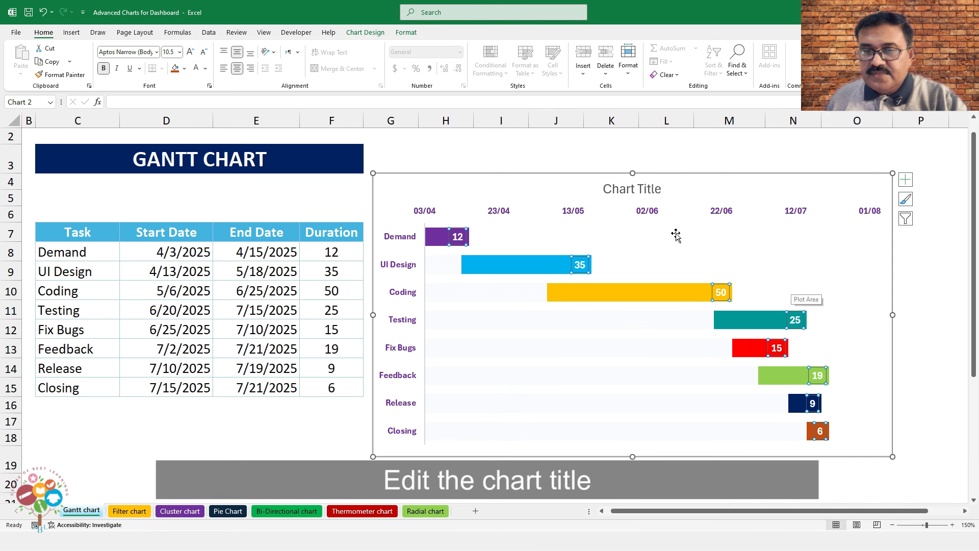
# Change the chart title text to 'Gantt Chart'
pyautogui.click(637, 188)
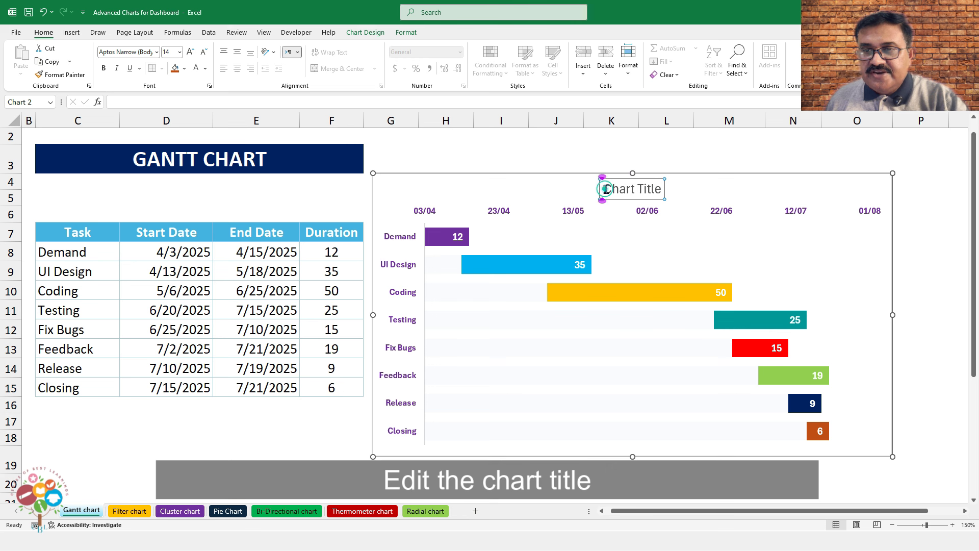
pyautogui.moveTo(604, 189); pyautogui.dragTo(660, 187)
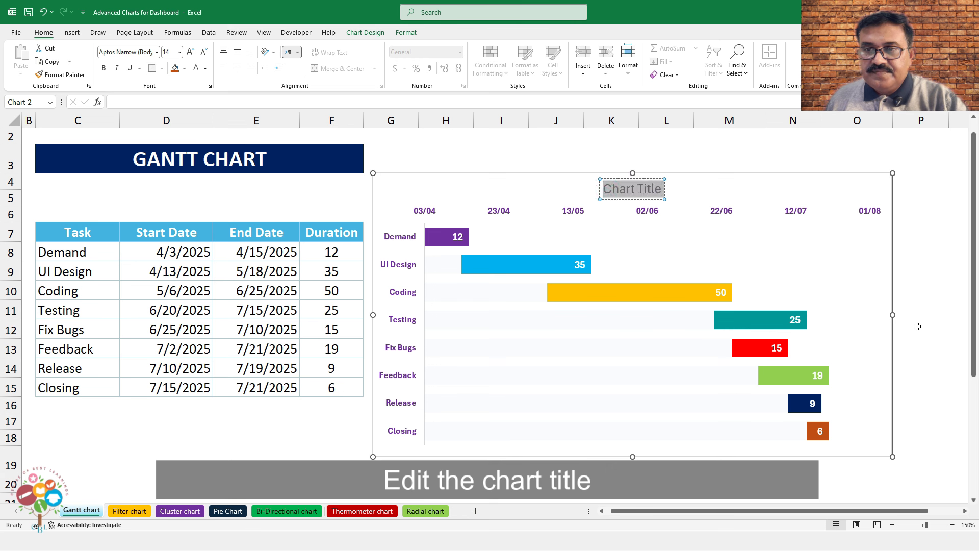
pyautogui.write('Gantt Chart')
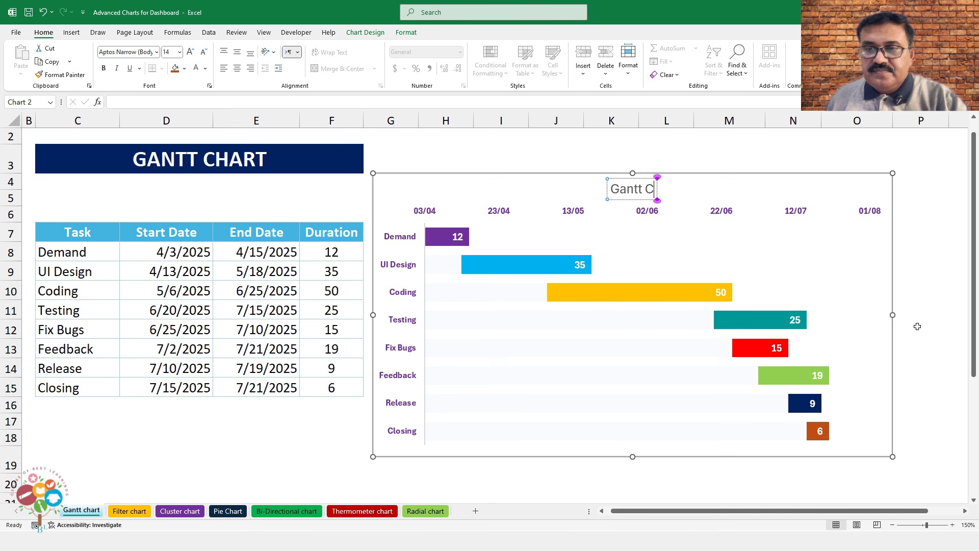
pyautogui.click(633, 159)
# Give the title a light grey fill, 16-point size and bold text
pyautogui.click(620, 181)
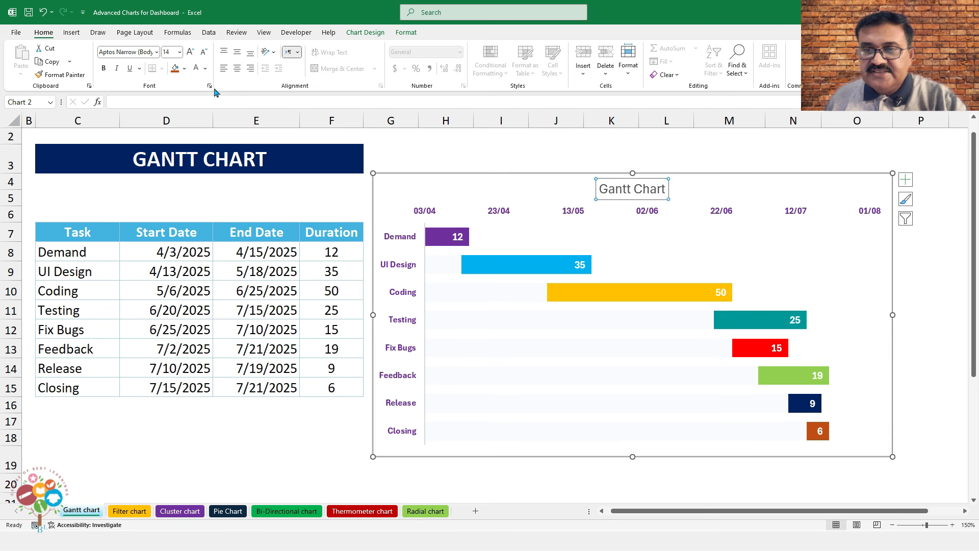
pyautogui.click(184, 68)
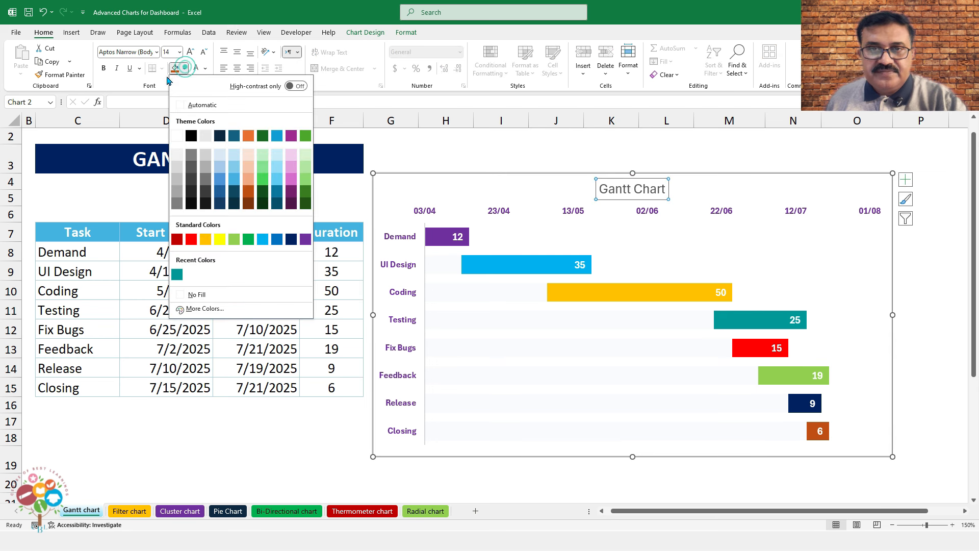
pyautogui.click(177, 160)
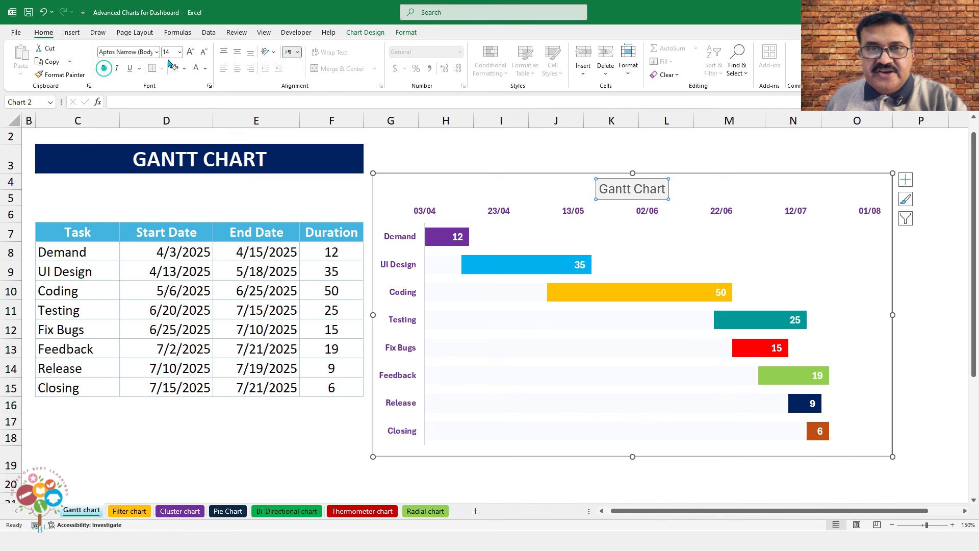
pyautogui.click(189, 52)
pyautogui.click(105, 70)
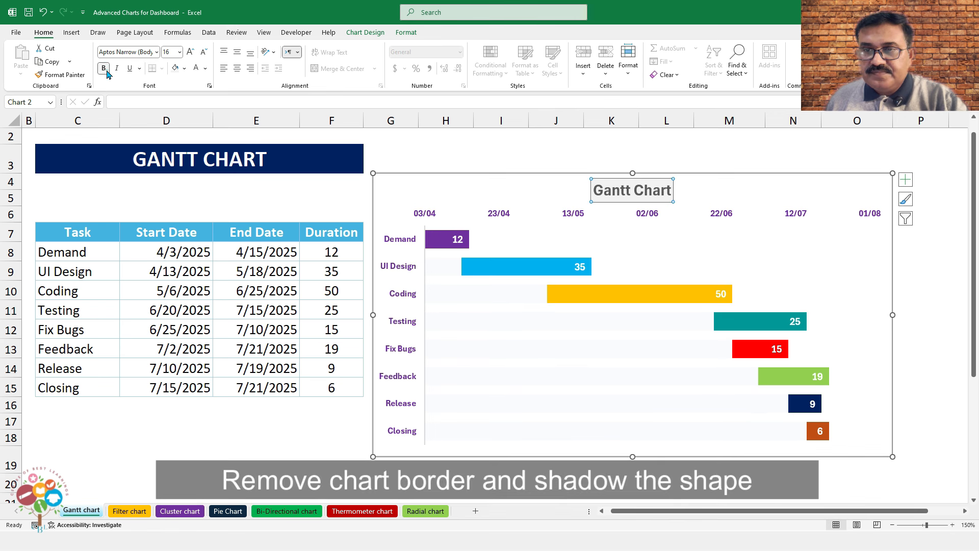
pyautogui.click(107, 72)
# Apply an outer shadow preset to the chart area
pyautogui.click(756, 175)
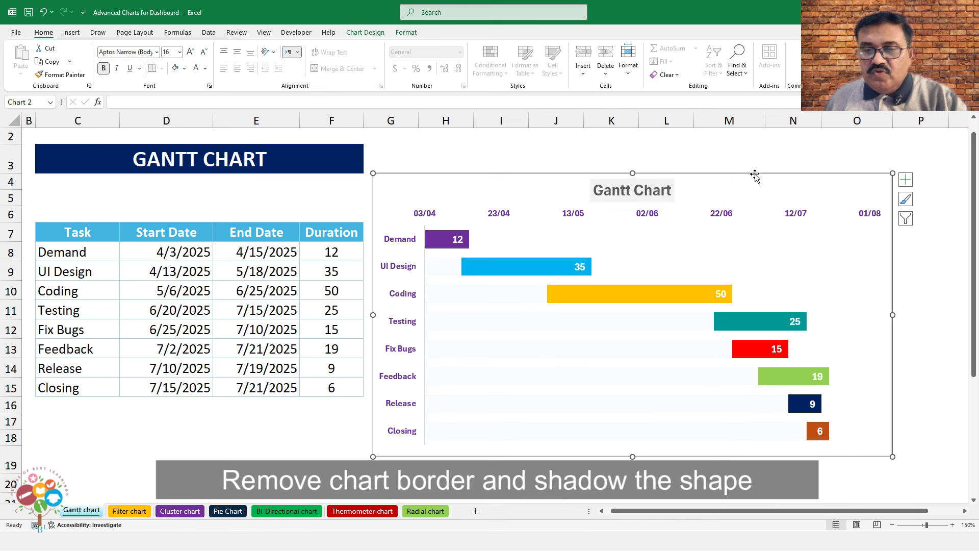
pyautogui.click(406, 35)
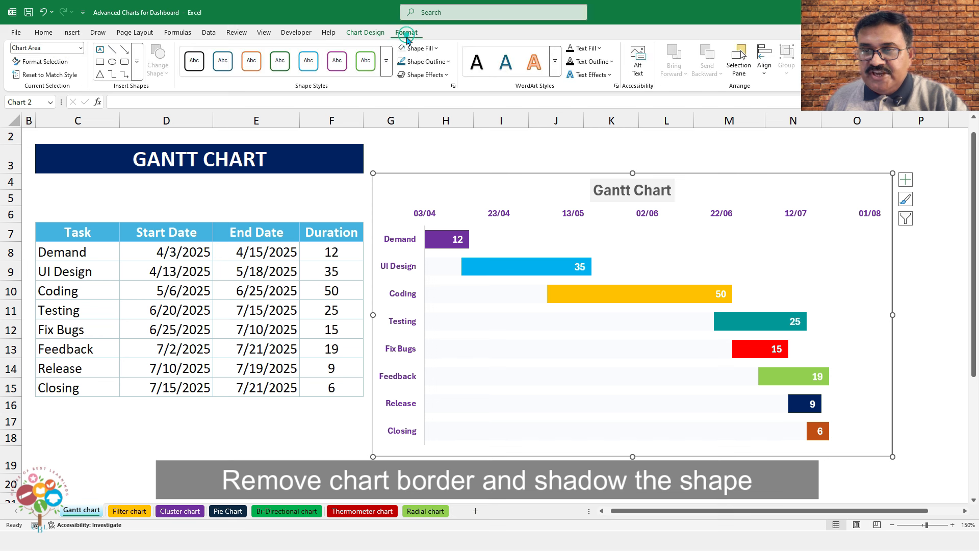
pyautogui.click(436, 74)
pyautogui.moveTo(453, 116)
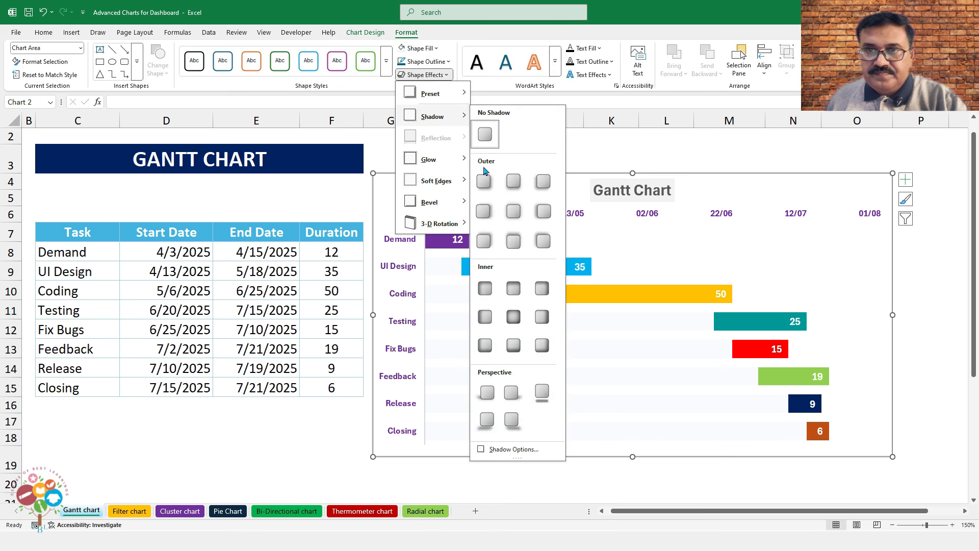
pyautogui.click(484, 180)
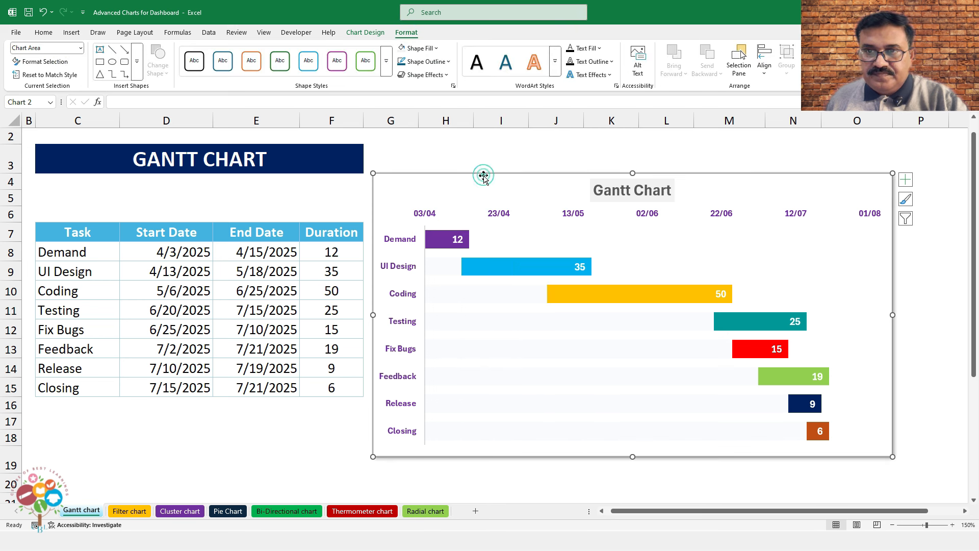
pyautogui.click(423, 74)
pyautogui.moveTo(449, 118)
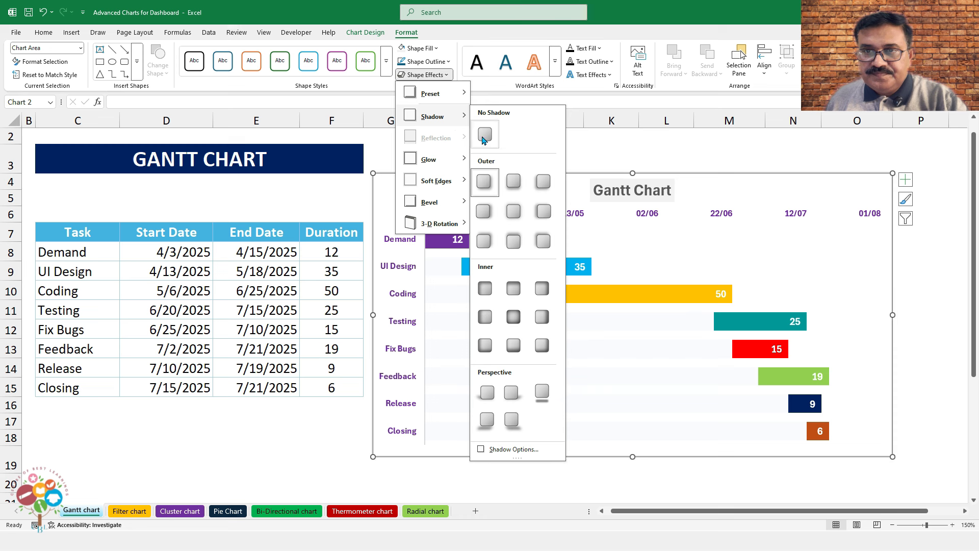
pyautogui.click(431, 71)
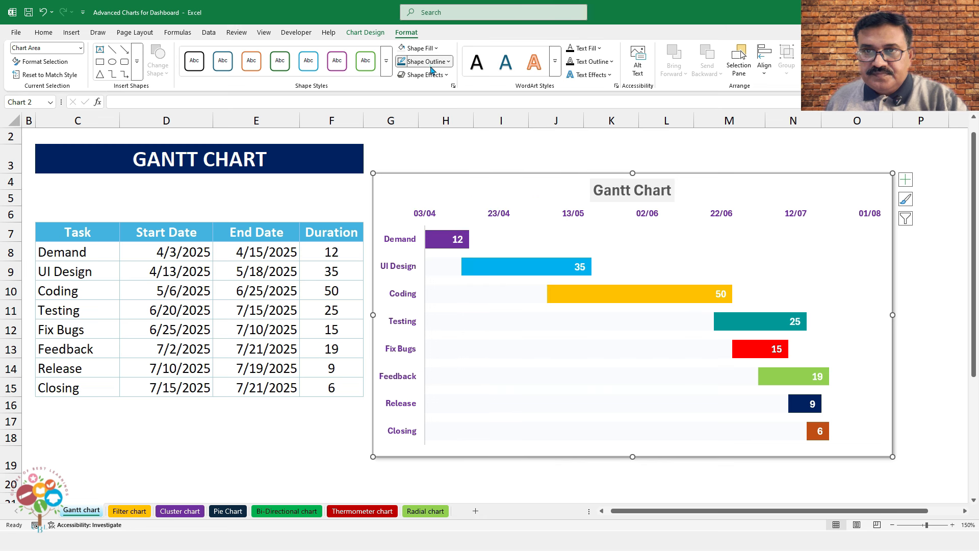
# Set the chart's shape outline to No Outline
pyautogui.click(427, 61)
pyautogui.click(482, 288)
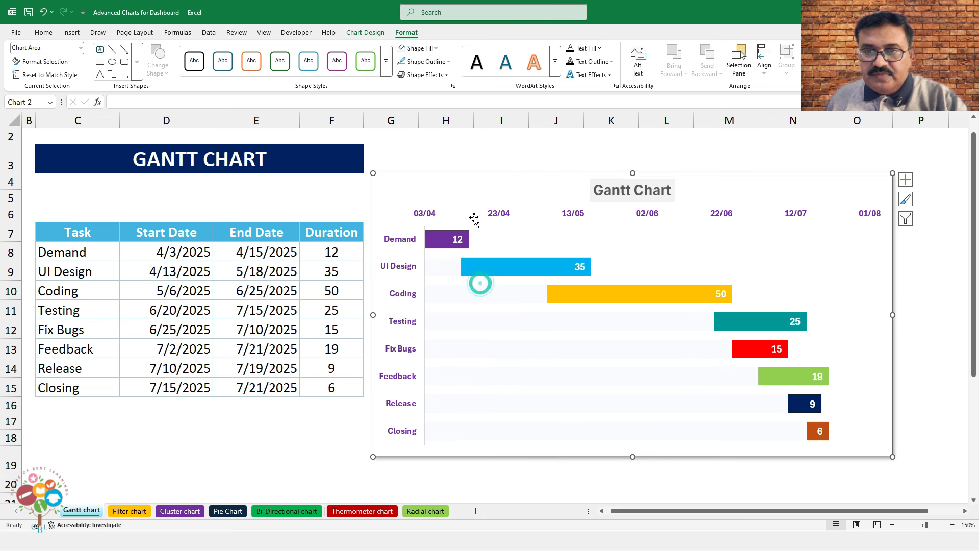
pyautogui.click(498, 155)
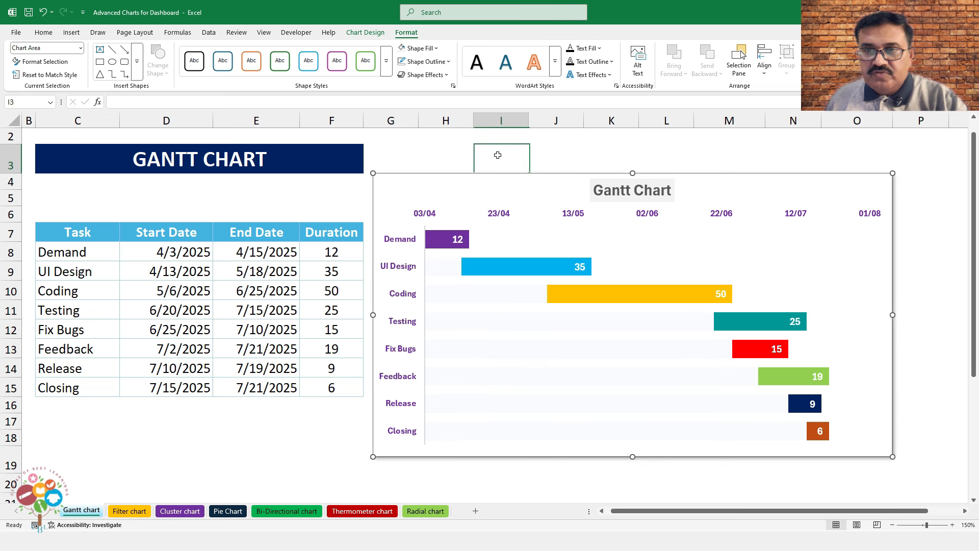
# Change the Demand (E8) and UI Design (E9) end dates so they last 9 and 42 days
pyautogui.click(259, 251)
pyautogui.doubleClick(259, 252)
pyautogui.write('2')
pyautogui.press('Return')
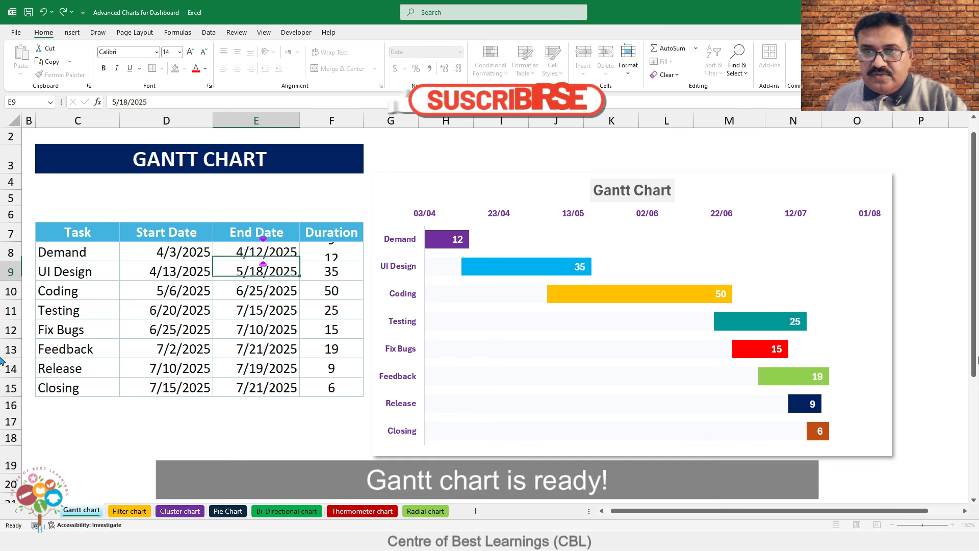
pyautogui.press('F2')
pyautogui.press('Left')
pyautogui.press('Left')
pyautogui.press('Left')
pyautogui.press('Left')
pyautogui.press('Left')
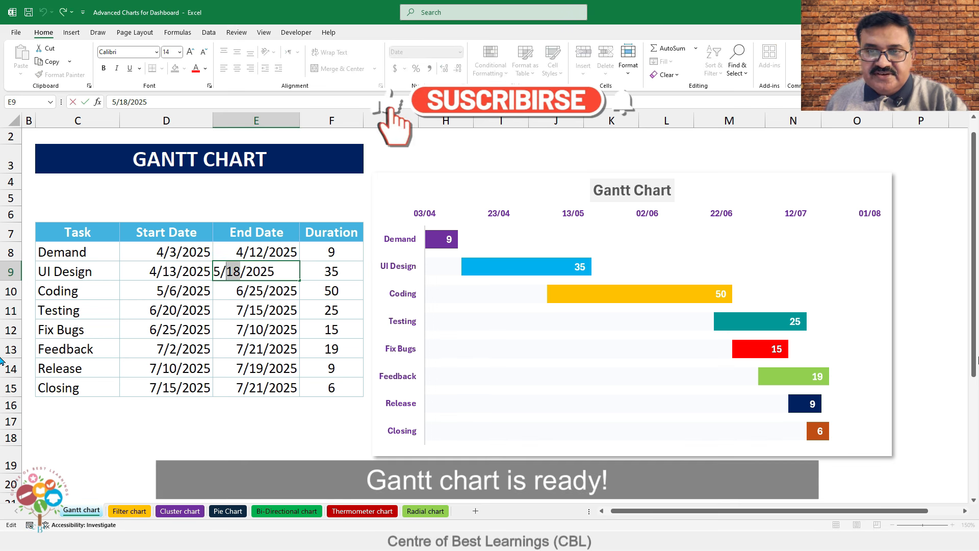
pyautogui.press('BackSpace')
pyautogui.press('BackSpace')
pyautogui.write('25')
pyautogui.press('Return')
# Edit the Testing, Closing and Feedback end dates in E11, E15 and E13; Testing becomes 30 days, Closing 4
pyautogui.press('Return')
pyautogui.press('F2')
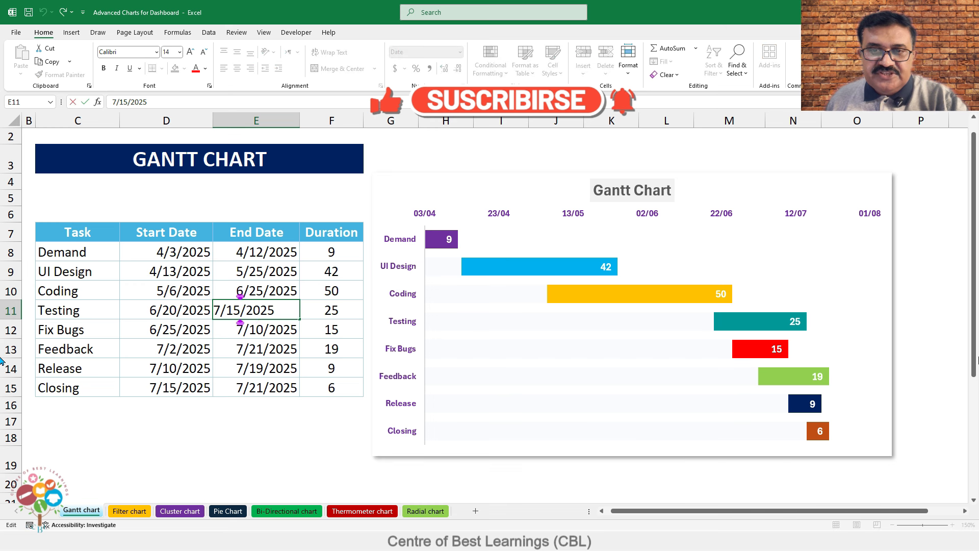
pyautogui.write('20')
pyautogui.press('Return')
pyautogui.press('Return')
pyautogui.press('Return')
pyautogui.press('Return')
pyautogui.press('F2')
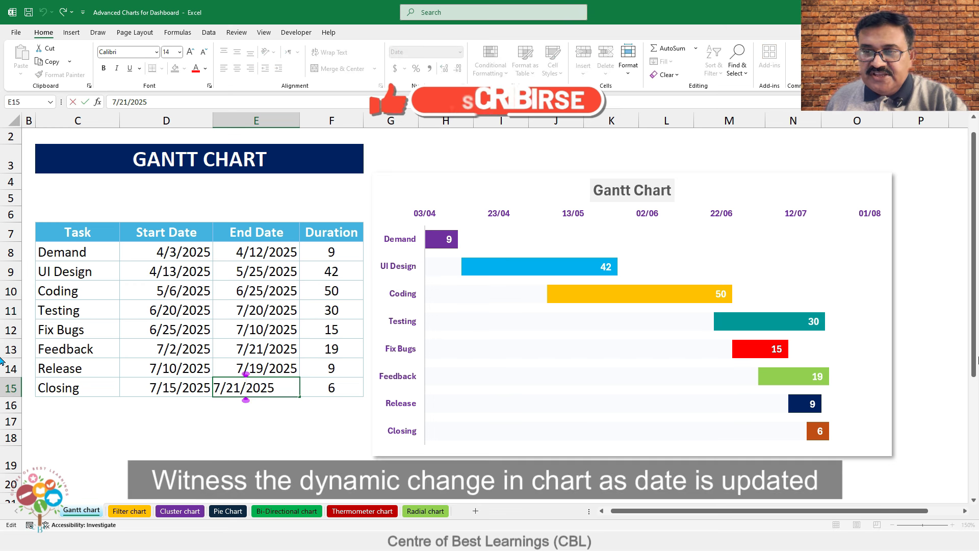
pyautogui.press('Right')
pyautogui.hotkey('shift', 'Left')
pyautogui.hotkey('shift', 'Left')
pyautogui.write('19')
pyautogui.press('Return')
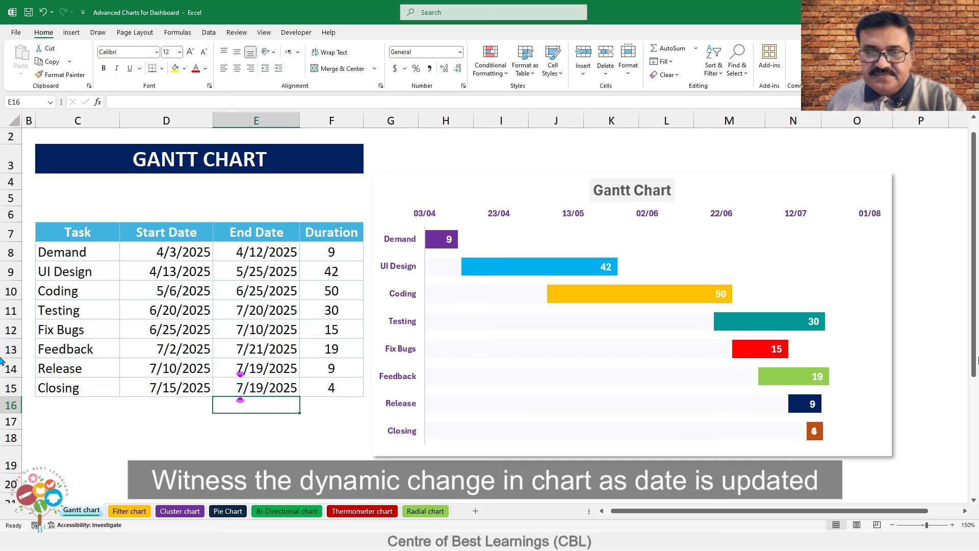
pyautogui.press('Up')
pyautogui.press('Up')
pyautogui.press('Up')
pyautogui.press('F2')
pyautogui.write('6')
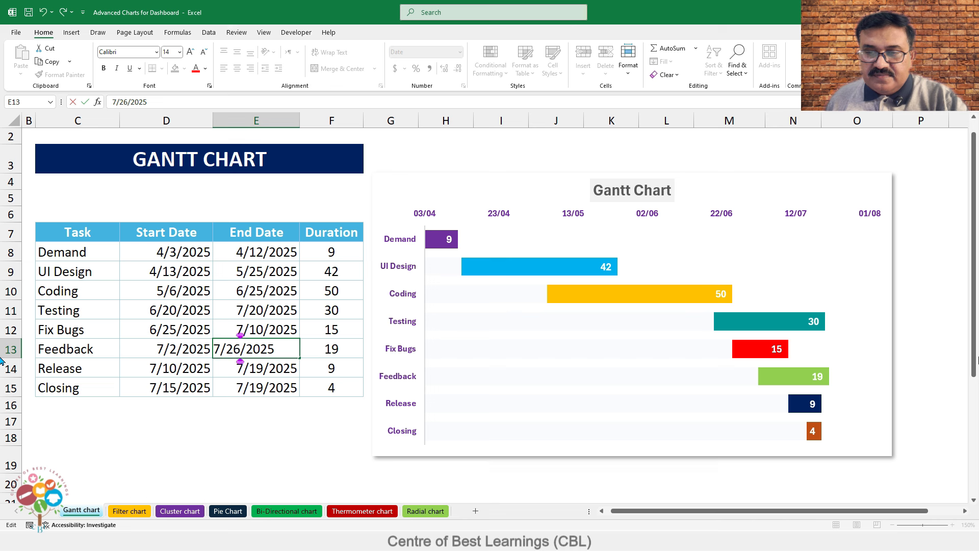
pyautogui.press('Return')
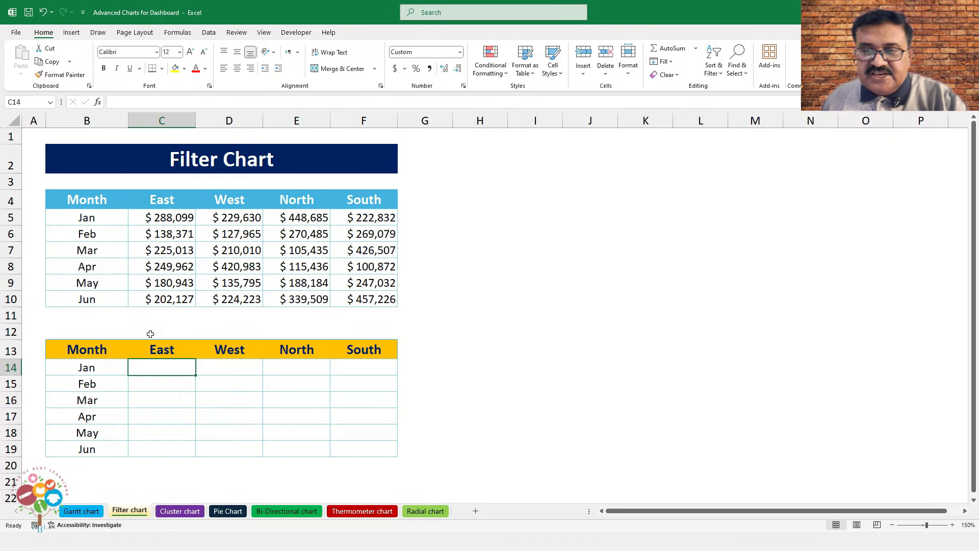
# Enter TRUE in C12 and fill it across to F12 above the East, West, North and South columns
pyautogui.click(157, 332)
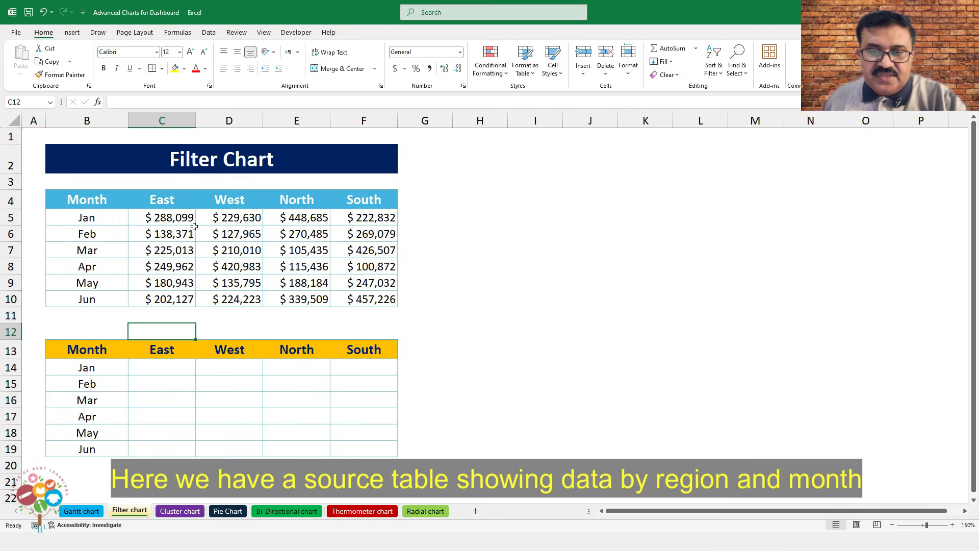
pyautogui.moveTo(109, 206); pyautogui.dragTo(373, 300)
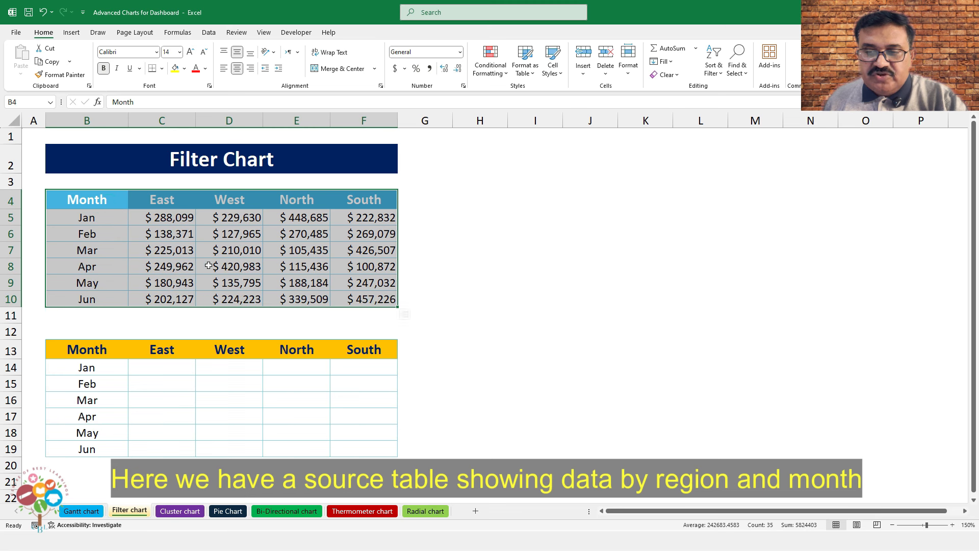
pyautogui.click(90, 352)
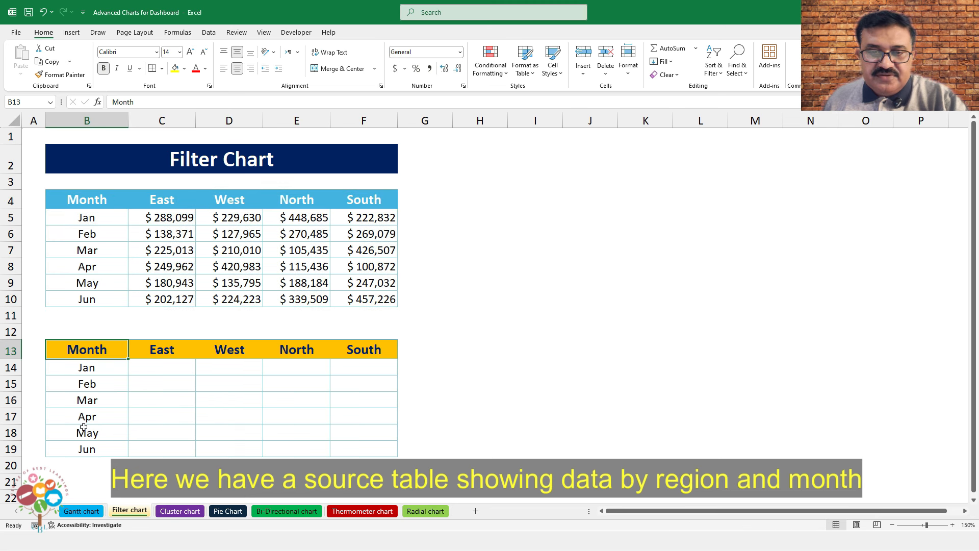
pyautogui.click(153, 363)
pyautogui.click(159, 335)
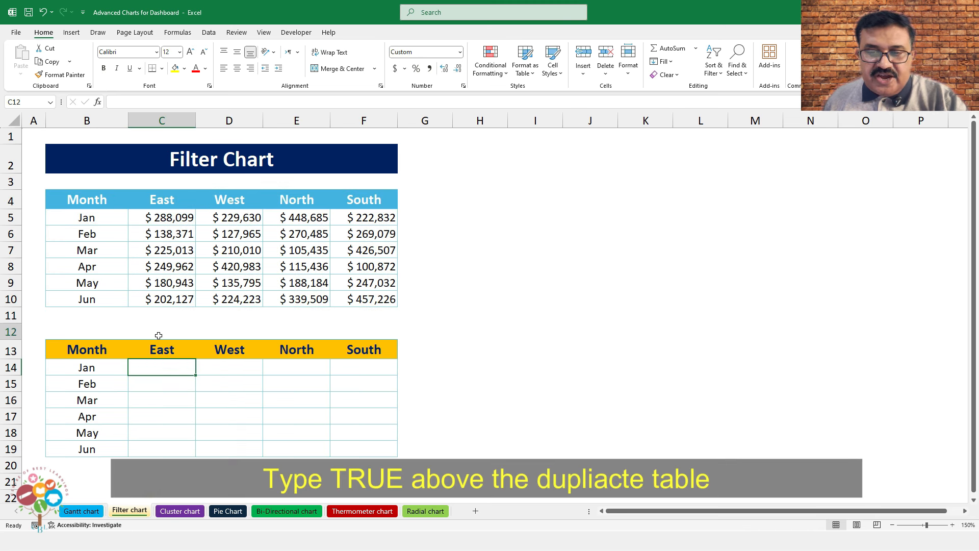
pyautogui.write('TRU')
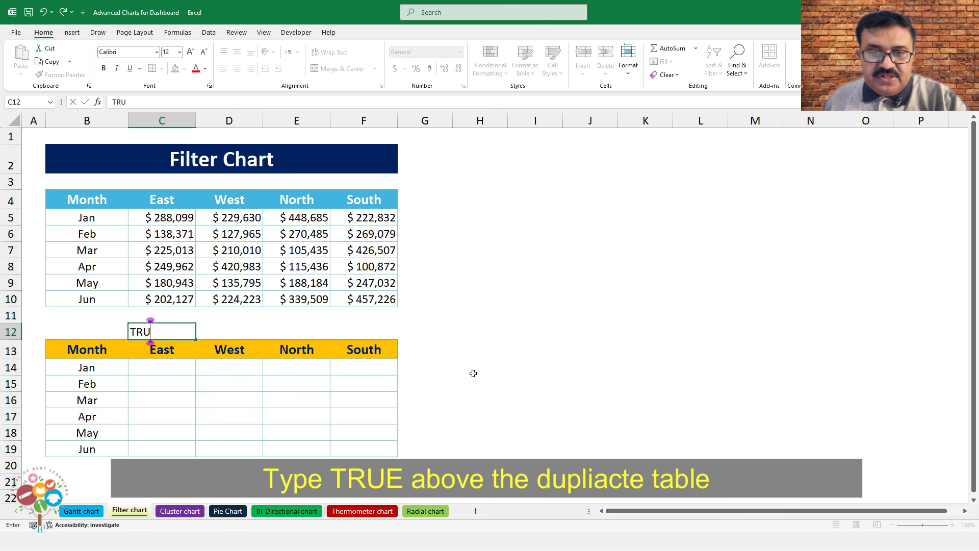
pyautogui.write('E')
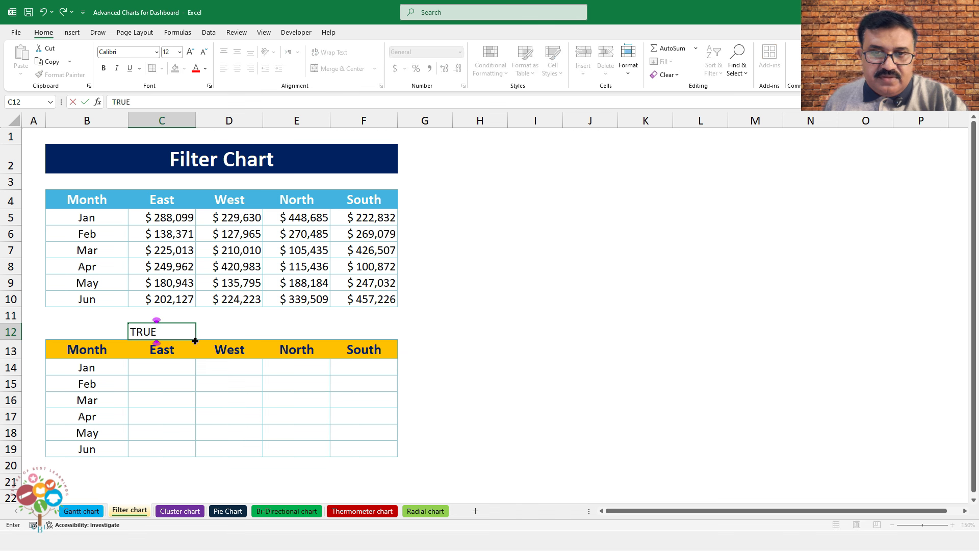
pyautogui.moveTo(195, 339); pyautogui.dragTo(365, 340)
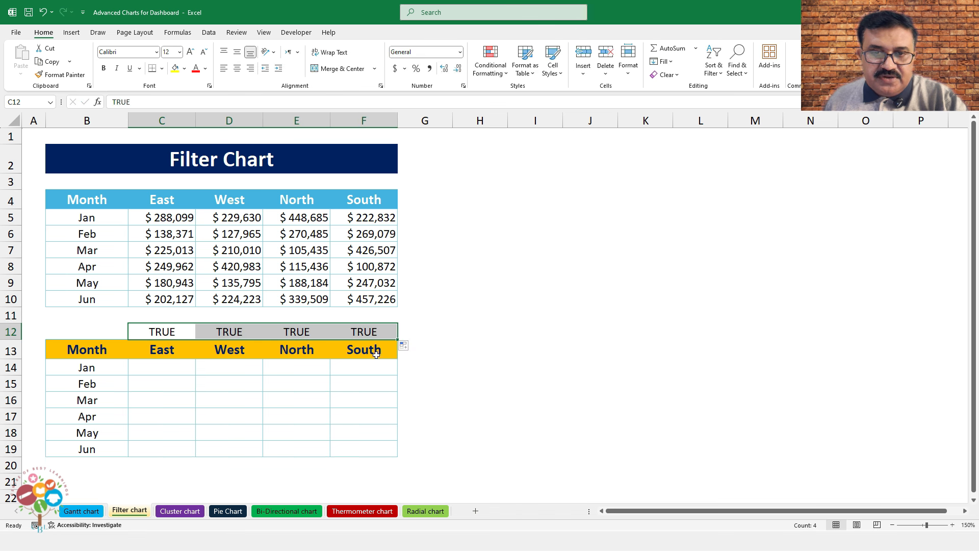
pyautogui.click(168, 373)
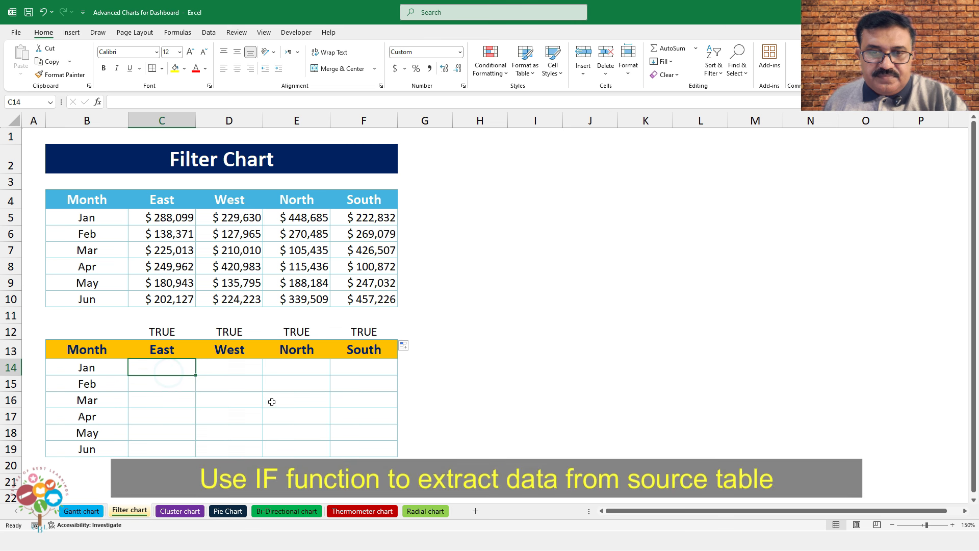
# Enter =IF(C$12=TRUE,C5,"") in C14 and fill it across to F and down to row 19
pyautogui.write('=IF(')
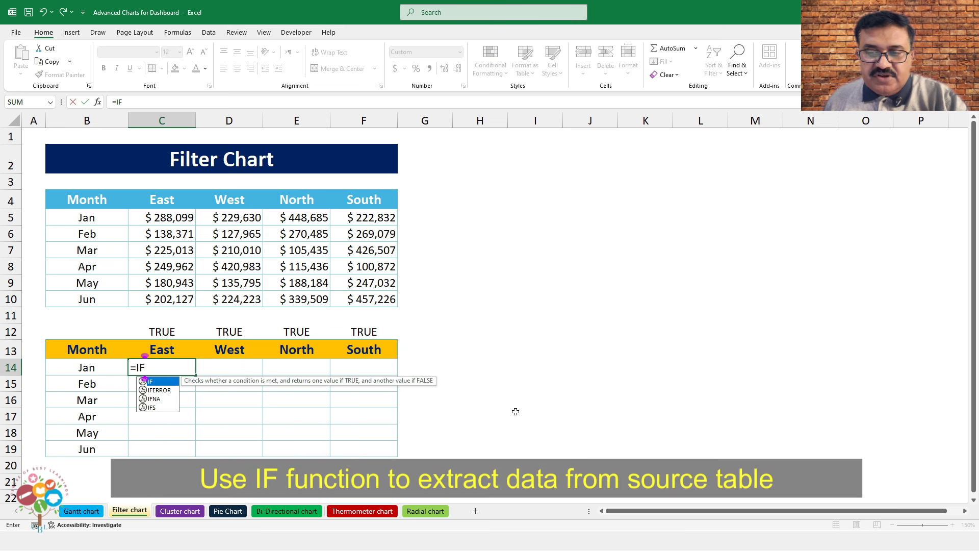
pyautogui.click(149, 332)
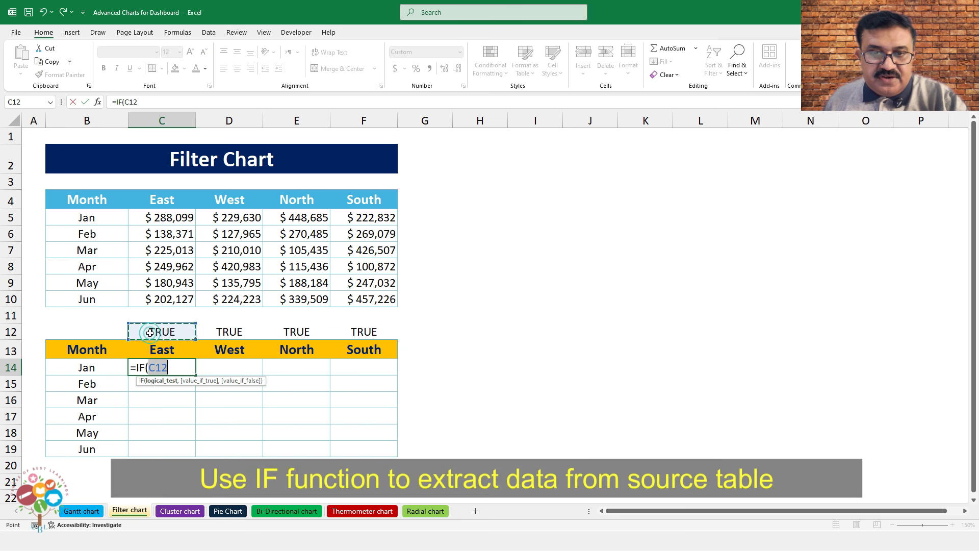
pyautogui.press('F4')
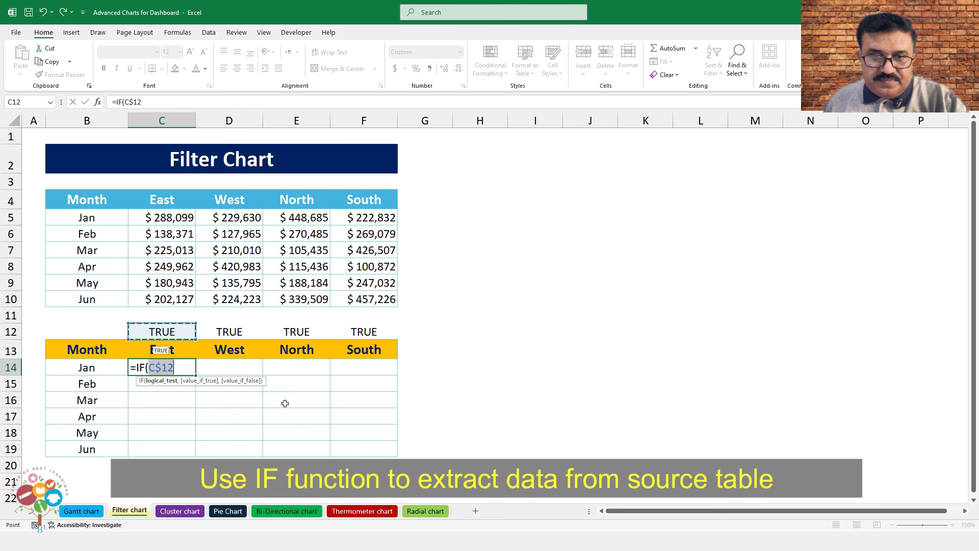
pyautogui.write('=TRUE')
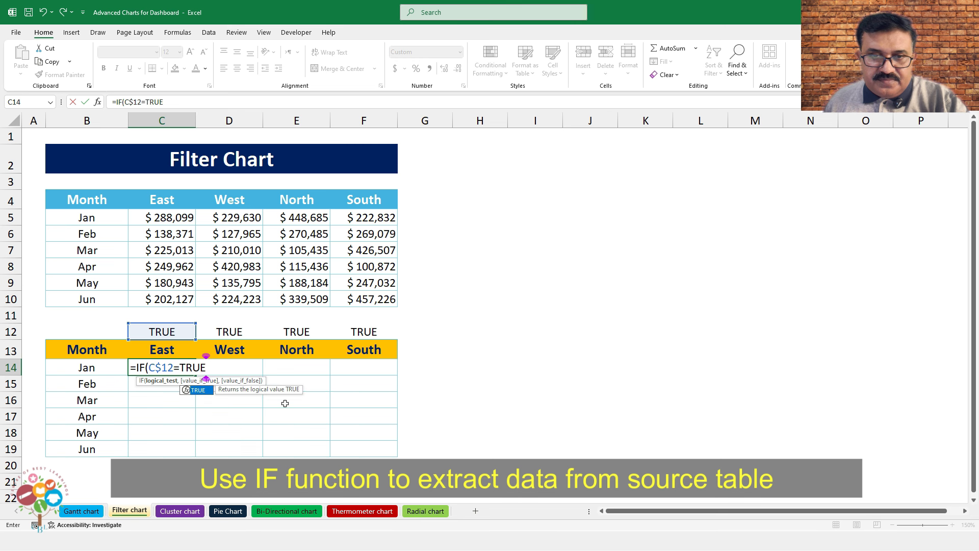
pyautogui.write(',')
pyautogui.click(164, 218)
pyautogui.write(',"')
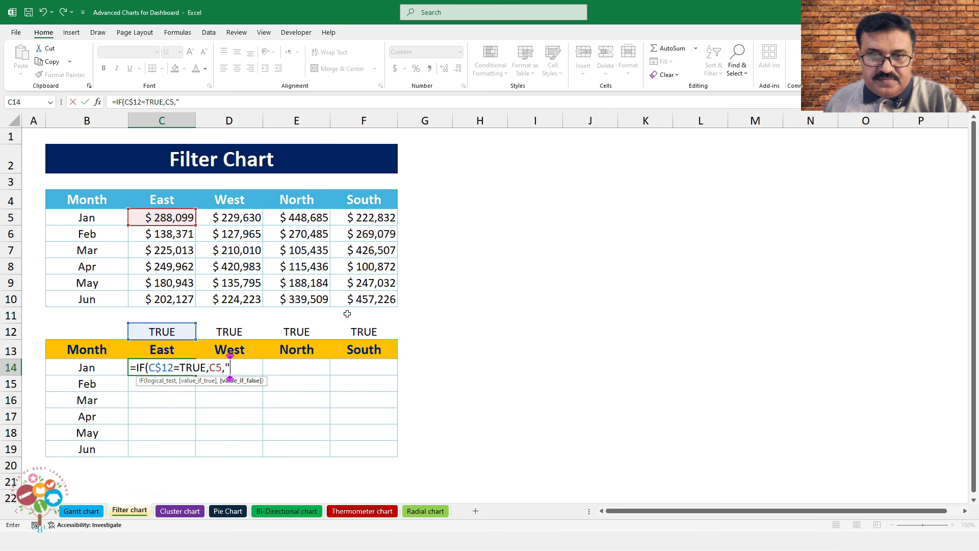
pyautogui.write('")')
pyautogui.hotkey('ctrl', 'Return')
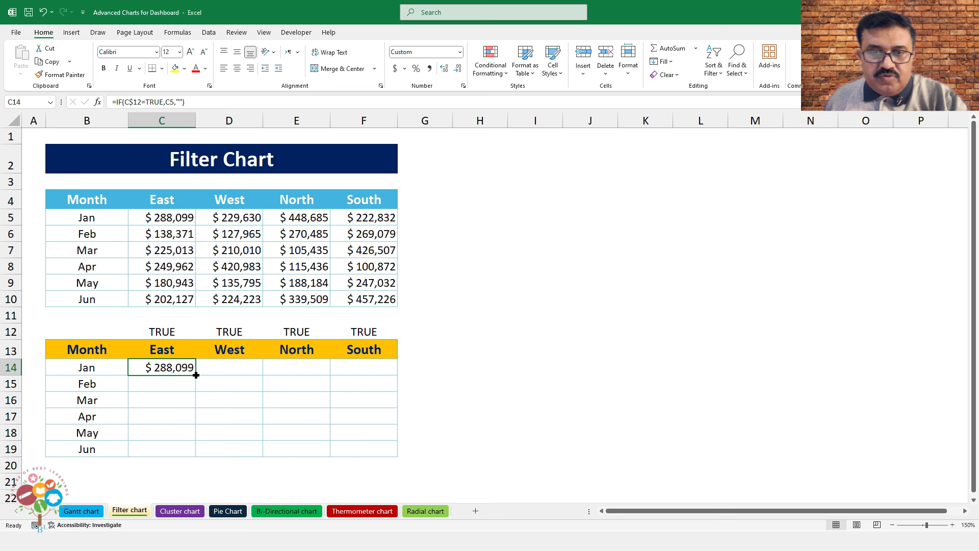
pyautogui.moveTo(196, 375); pyautogui.dragTo(398, 458)
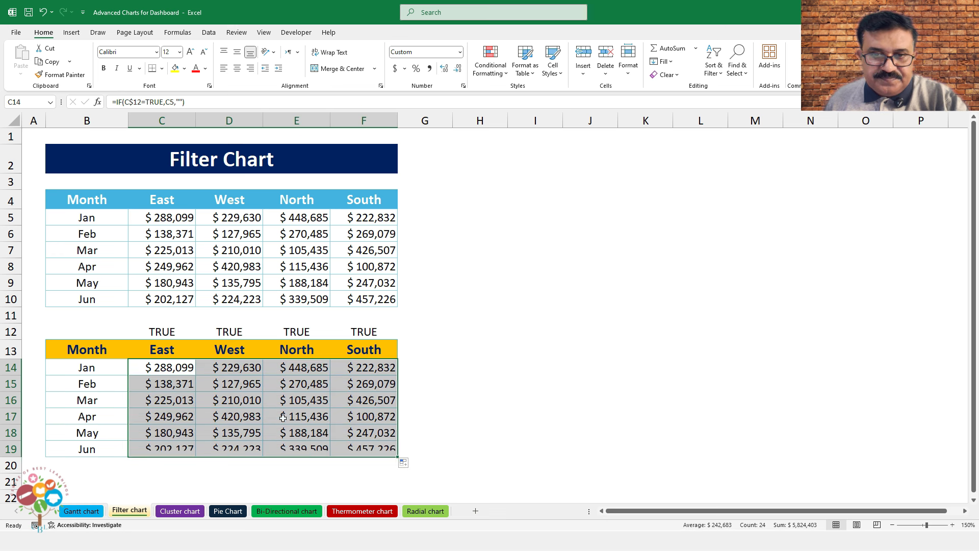
pyautogui.click(381, 449)
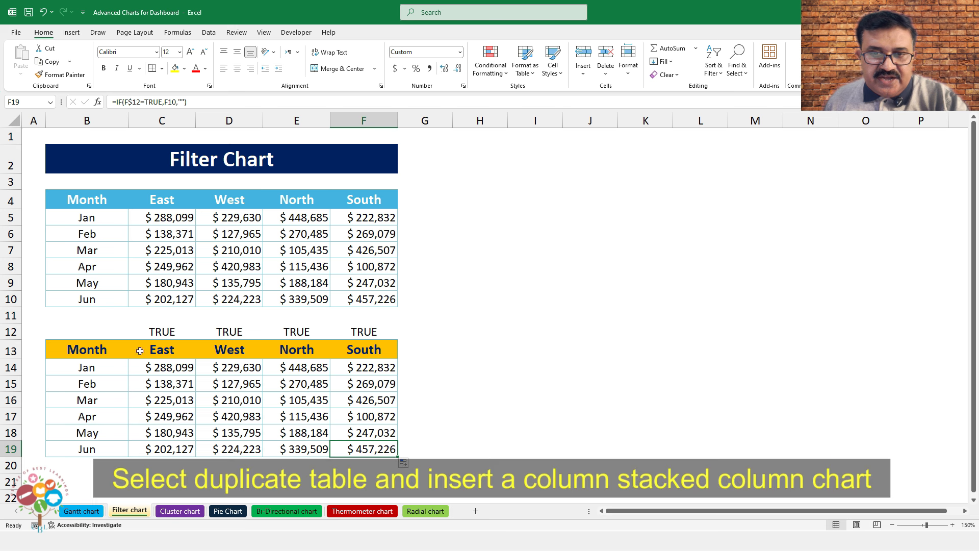
# Insert a stacked column chart of B13:F19, moved right of the tables and enlarged
pyautogui.moveTo(102, 349); pyautogui.dragTo(366, 447)
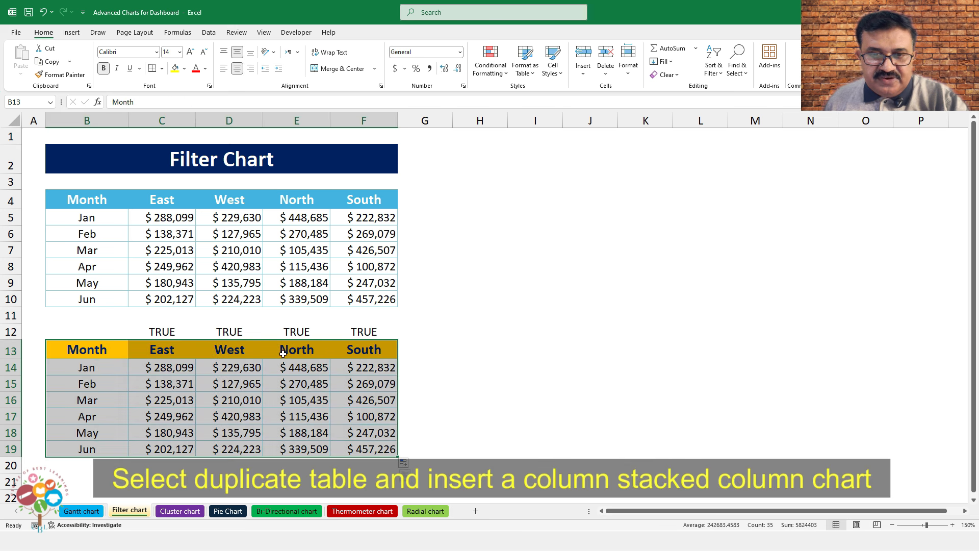
pyautogui.click(73, 34)
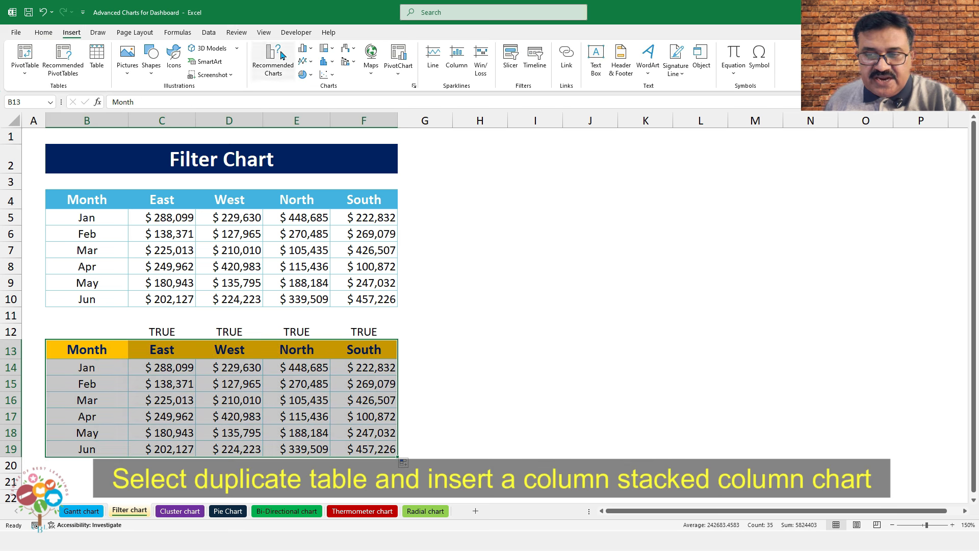
pyautogui.click(305, 49)
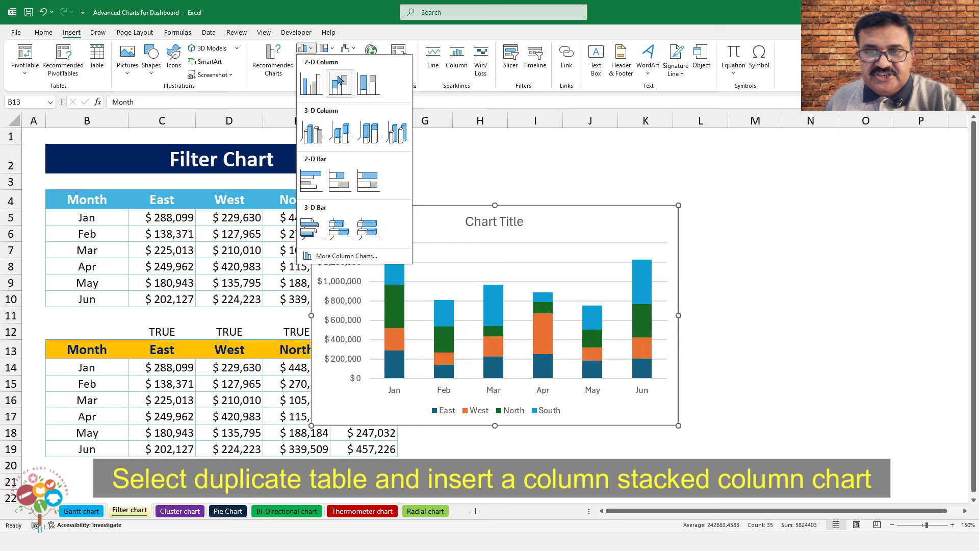
pyautogui.click(338, 82)
pyautogui.moveTo(527, 209); pyautogui.dragTo(627, 193)
pyautogui.moveTo(780, 408); pyautogui.dragTo(892, 455)
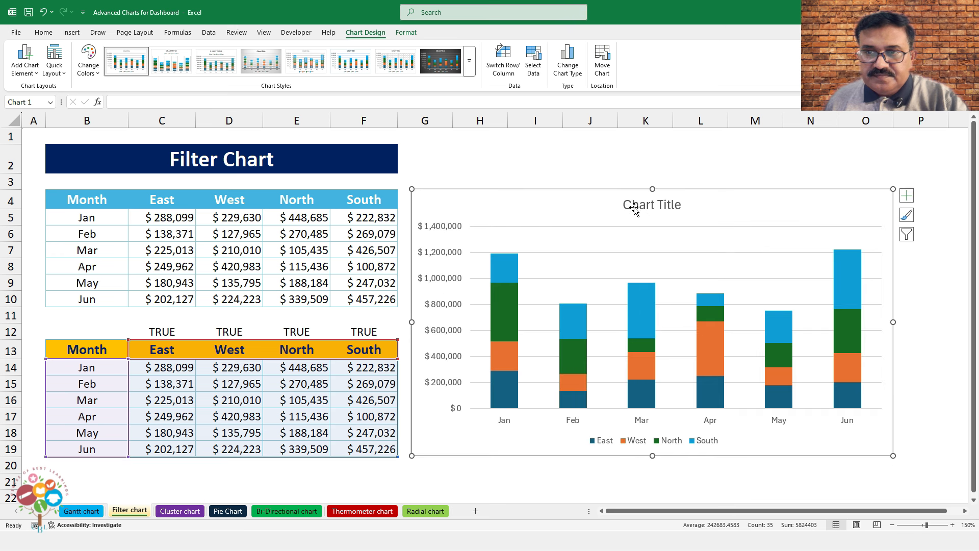
# Turn off the chart's title and gridlines, then show the Developer Form Controls list
pyautogui.click(907, 196)
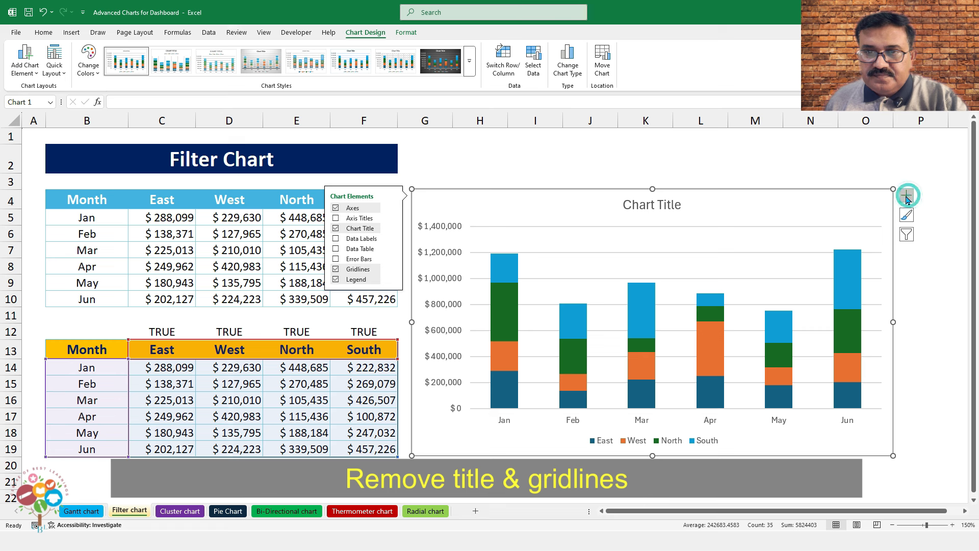
pyautogui.click(907, 196)
pyautogui.click(907, 196)
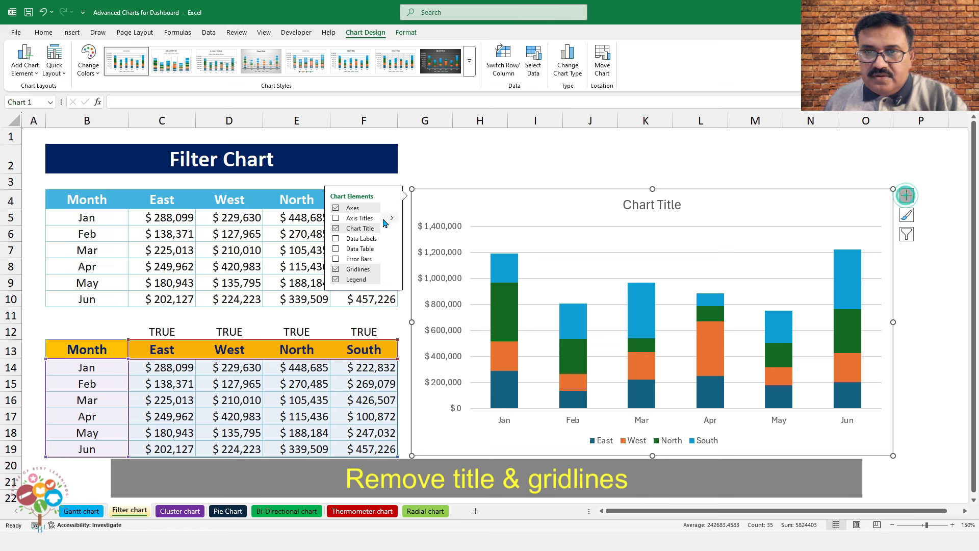
pyautogui.click(336, 229)
pyautogui.click(335, 268)
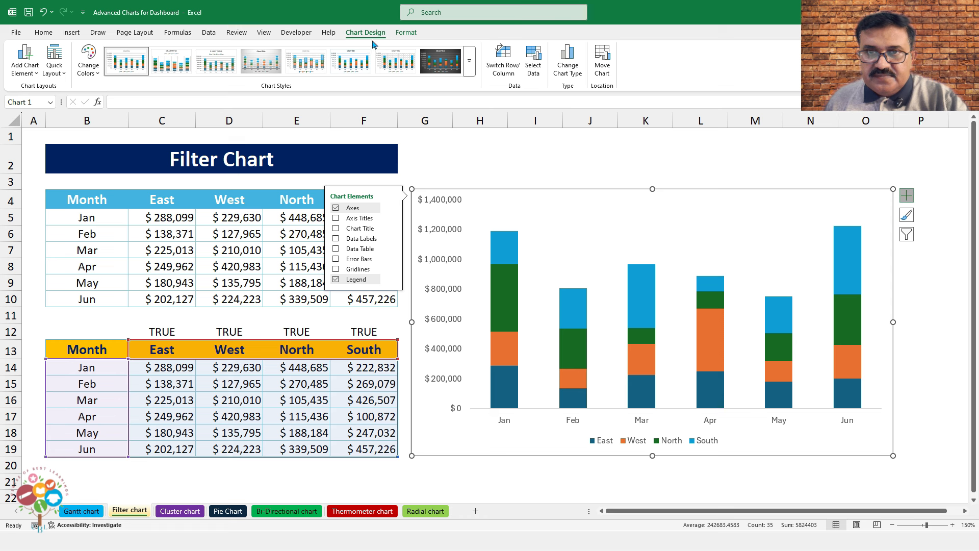
pyautogui.click(296, 33)
pyautogui.click(235, 67)
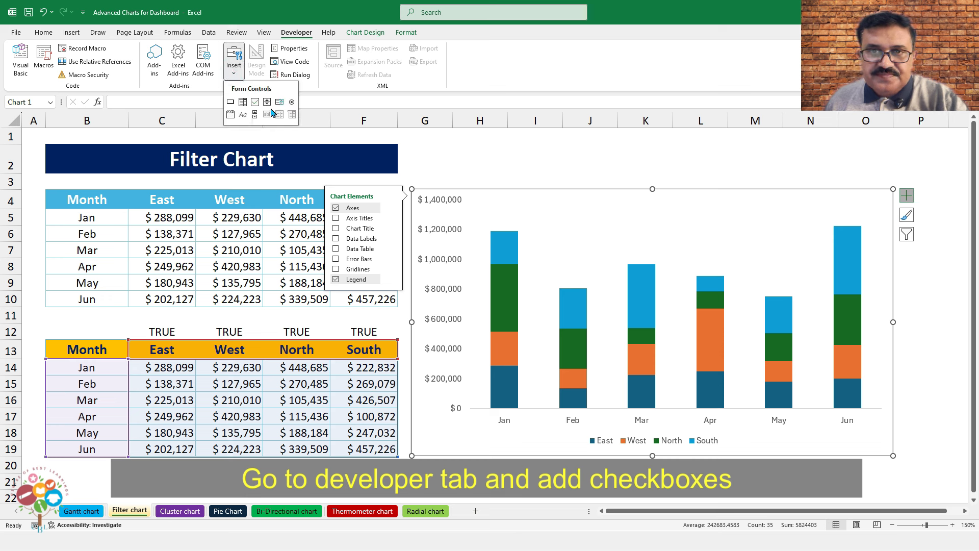
# Draw a check box above the chart, label it EAST, and narrow it to fit the label
pyautogui.click(255, 102)
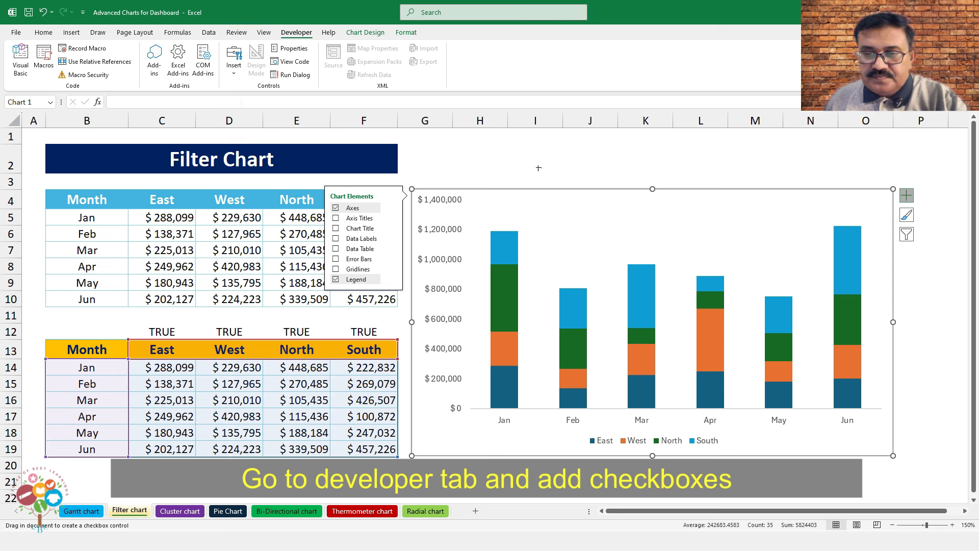
pyautogui.moveTo(541, 162); pyautogui.dragTo(623, 185)
pyautogui.click(561, 174)
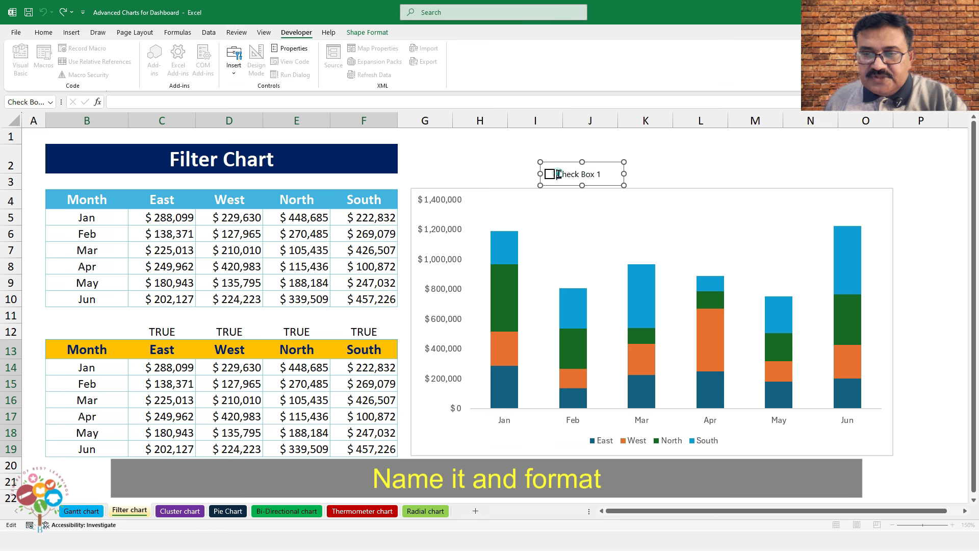
pyautogui.hotkey('ctrl', 'shift', 'Right')
pyautogui.hotkey('ctrl', 'shift', 'Right')
pyautogui.hotkey('ctrl', 'shift', 'Right')
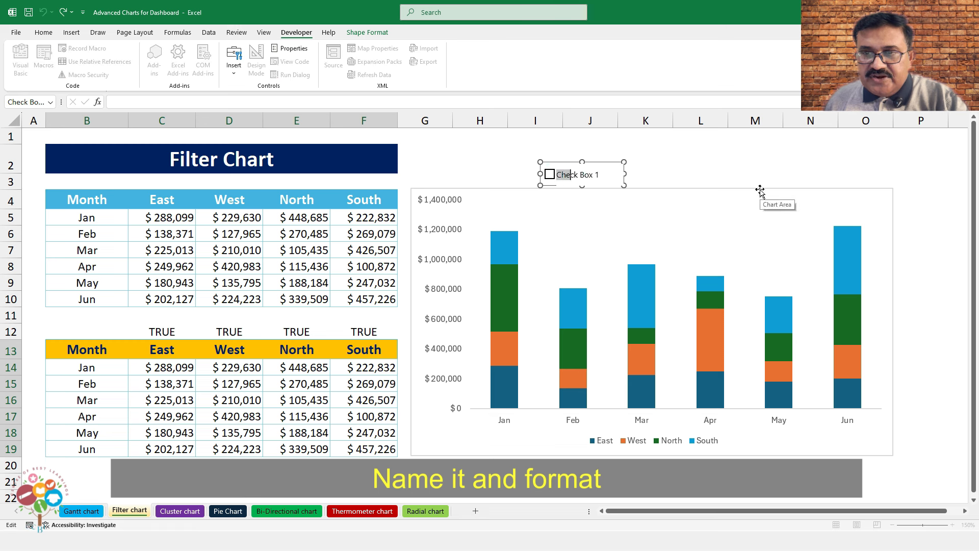
pyautogui.write('EAST')
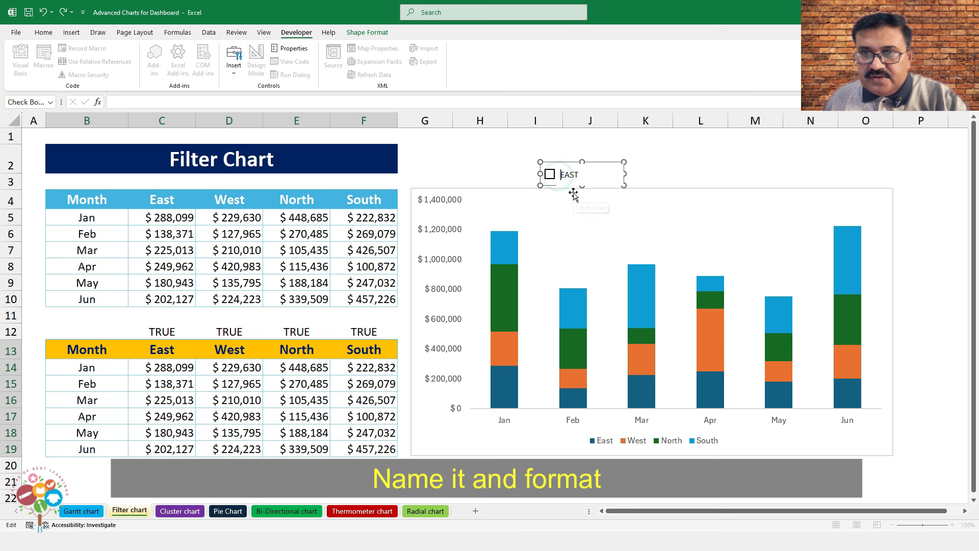
pyautogui.moveTo(624, 174); pyautogui.dragTo(604, 174)
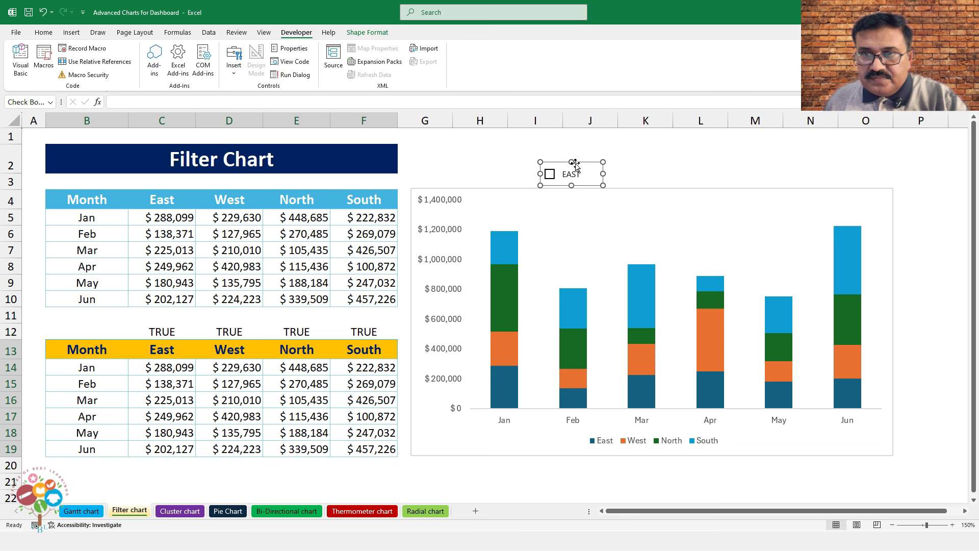
# Fill the EAST check box with a light blue-grey theme colour
pyautogui.click(359, 32)
pyautogui.click(413, 48)
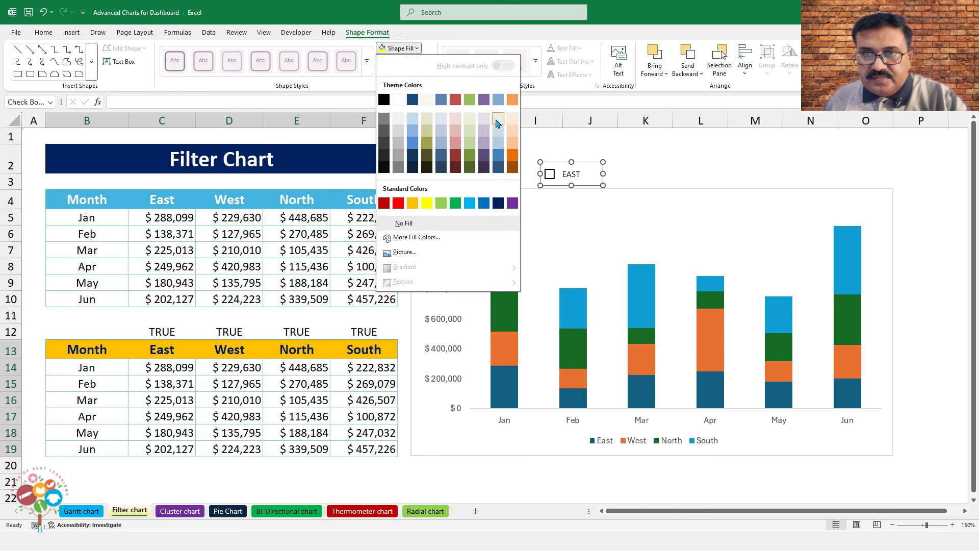
pyautogui.click(496, 120)
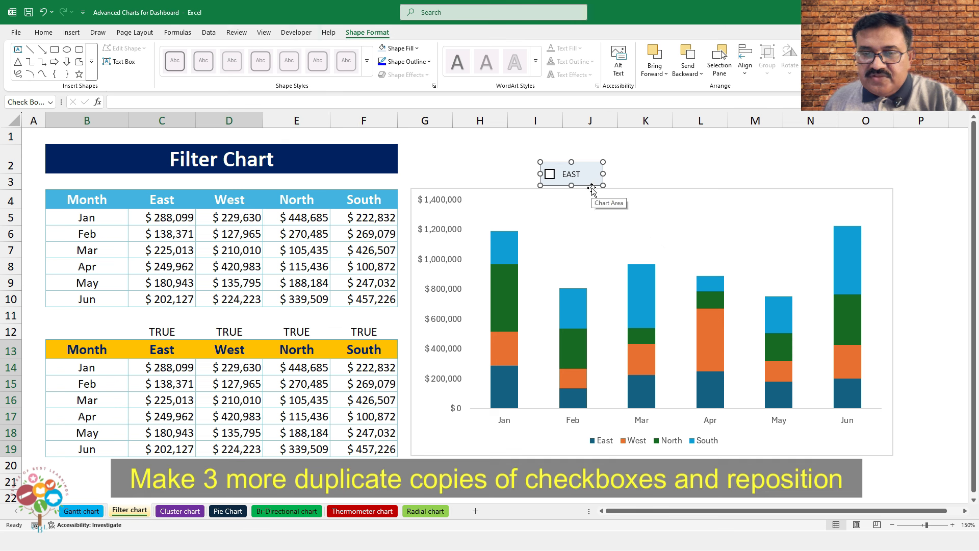
# Duplicate the EAST check box three times and drag the copies into a row above the chart
pyautogui.hotkey('ctrl', 'd')
pyautogui.hotkey('ctrl', 'd')
pyautogui.hotkey('ctrl', 'd')
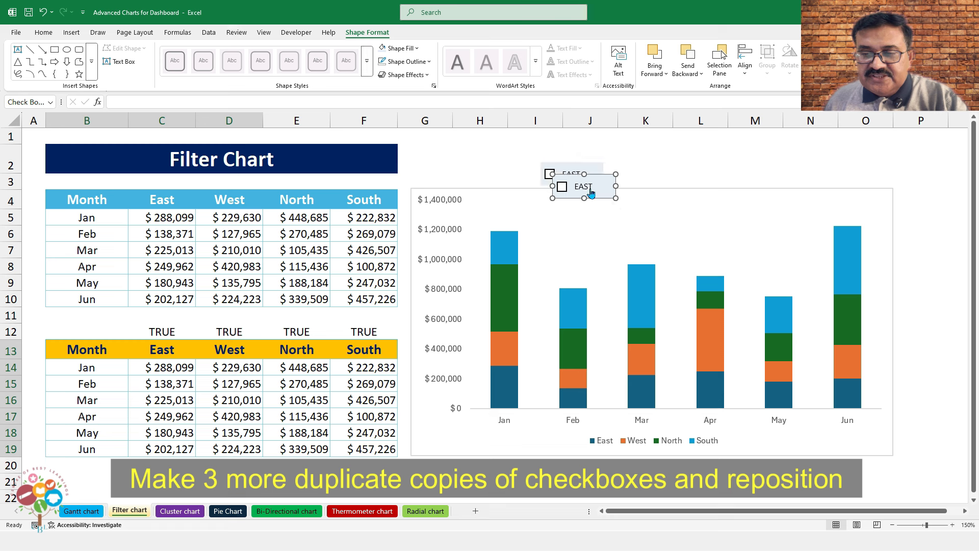
pyautogui.moveTo(617, 198); pyautogui.dragTo(852, 159)
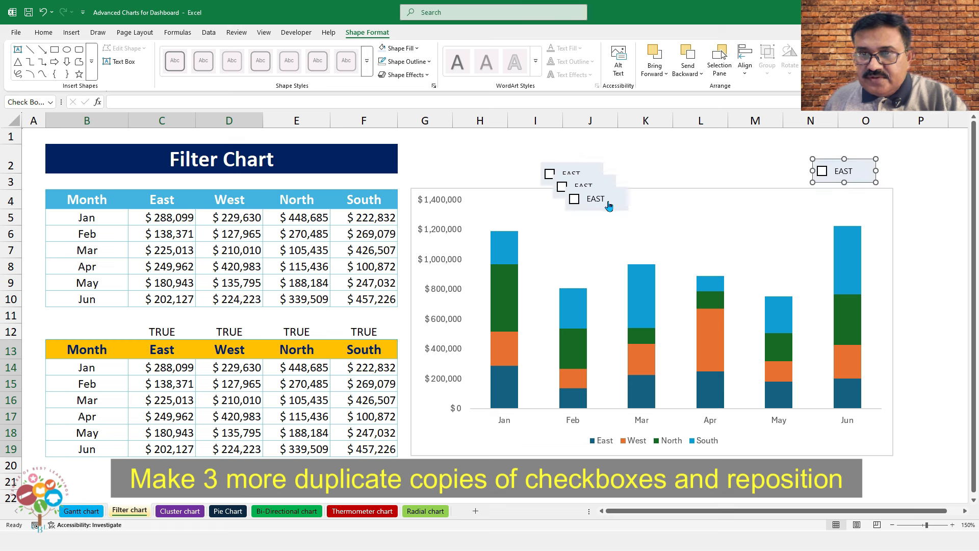
pyautogui.rightClick(621, 191)
pyautogui.press('Escape')
pyautogui.moveTo(621, 191); pyautogui.dragTo(783, 160)
pyautogui.click(585, 186)
pyautogui.moveTo(606, 174); pyautogui.dragTo(689, 160)
# Select all four check boxes, distribute them horizontally and align their middles
pyautogui.keyDown('ctrl'); pyautogui.rightClick(573, 165); pyautogui.keyUp('ctrl')
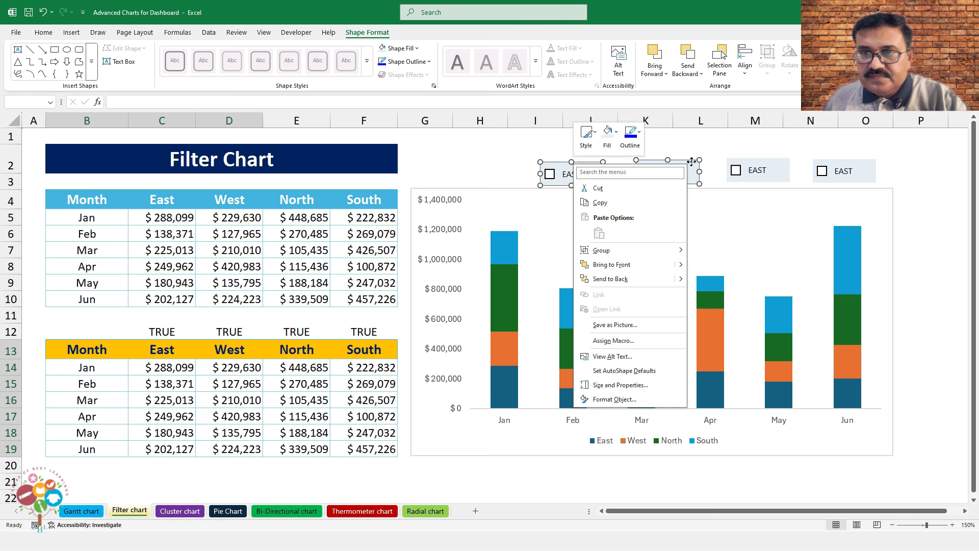
pyautogui.keyDown('ctrl'); pyautogui.rightClick(743, 161); pyautogui.keyUp('ctrl')
pyautogui.keyDown('ctrl'); pyautogui.rightClick(866, 168); pyautogui.keyUp('ctrl')
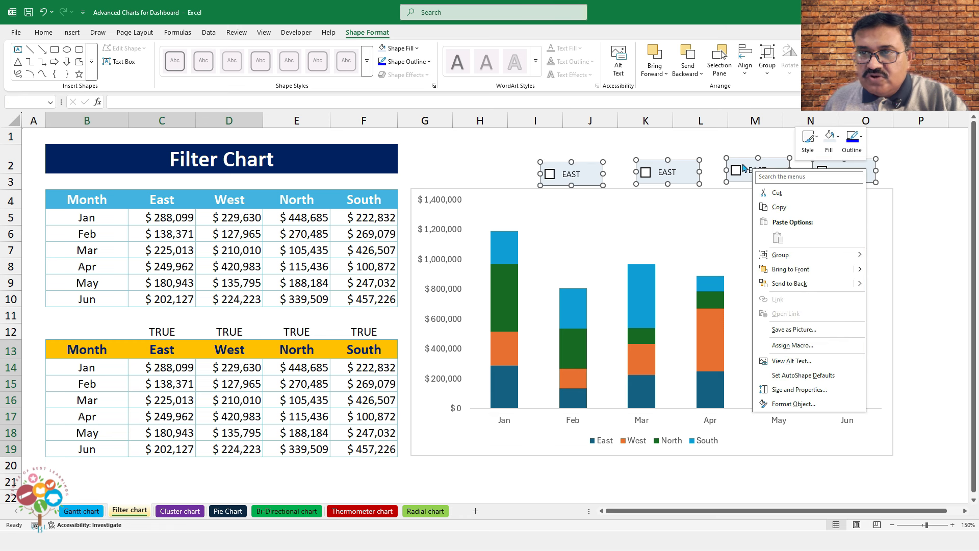
pyautogui.click(742, 166)
pyautogui.click(746, 64)
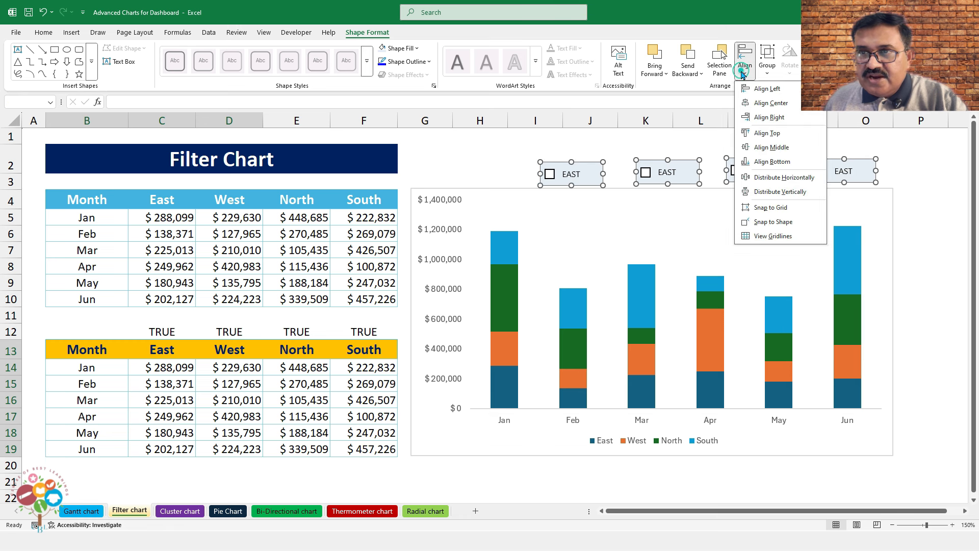
pyautogui.click(795, 176)
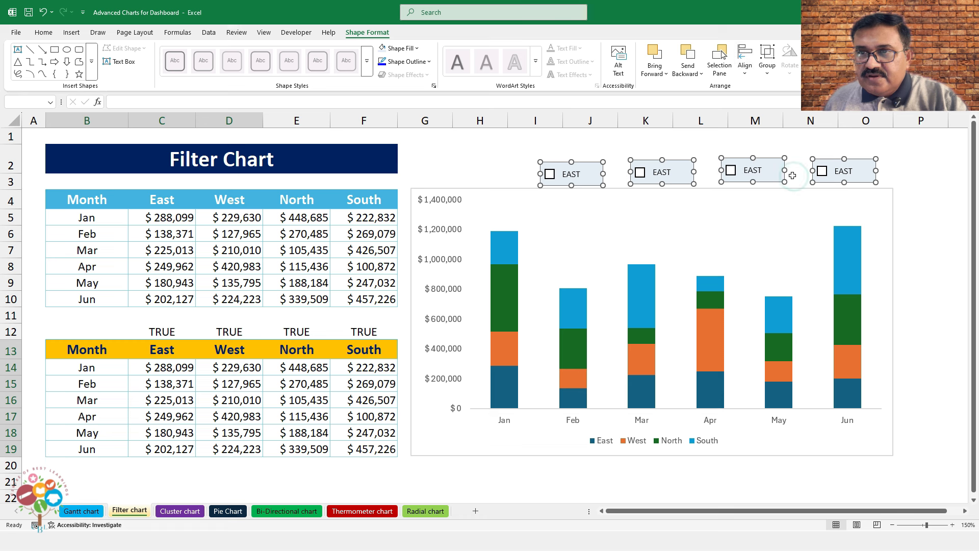
pyautogui.click(743, 73)
pyautogui.click(771, 147)
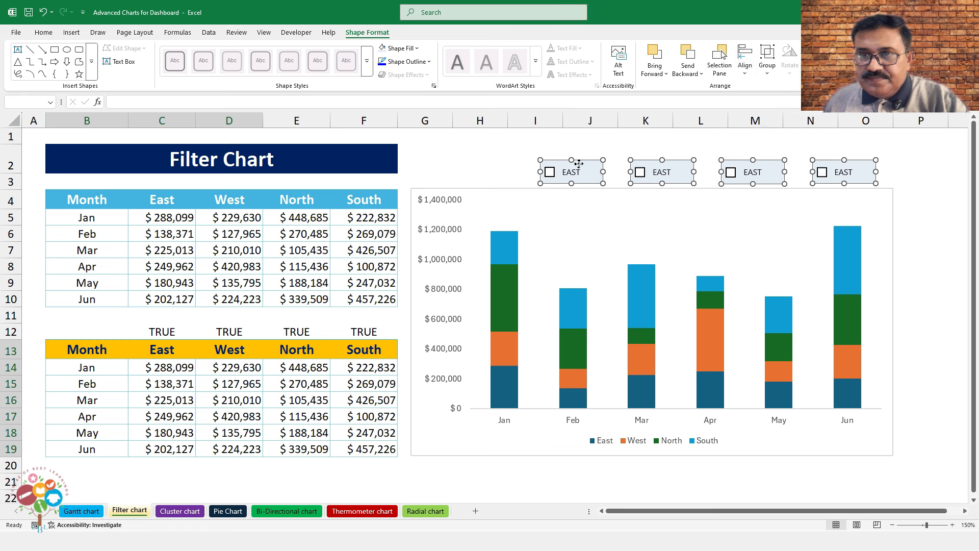
# Rename the three copied check boxes WEST, NORTH and SOUTH
pyautogui.click(933, 201)
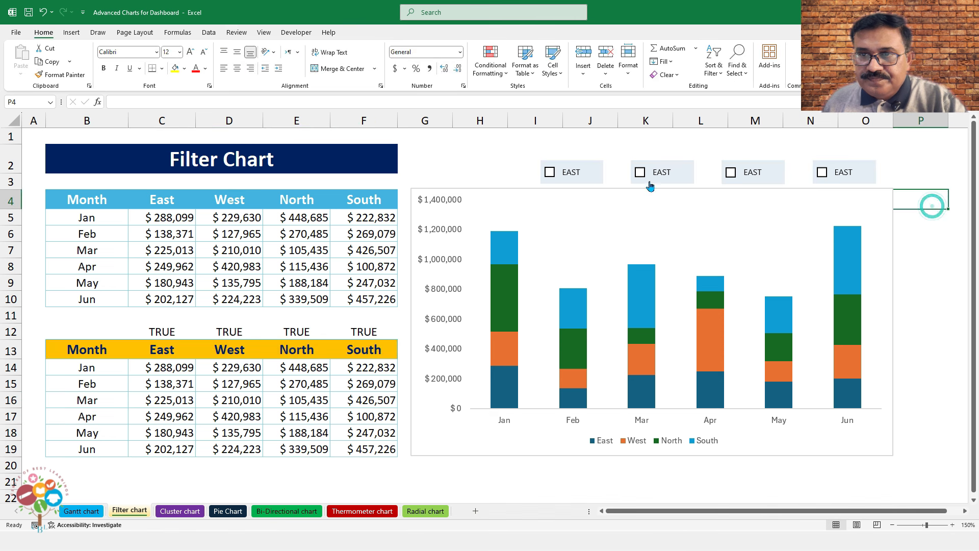
pyautogui.rightClick(649, 177)
pyautogui.click(678, 223)
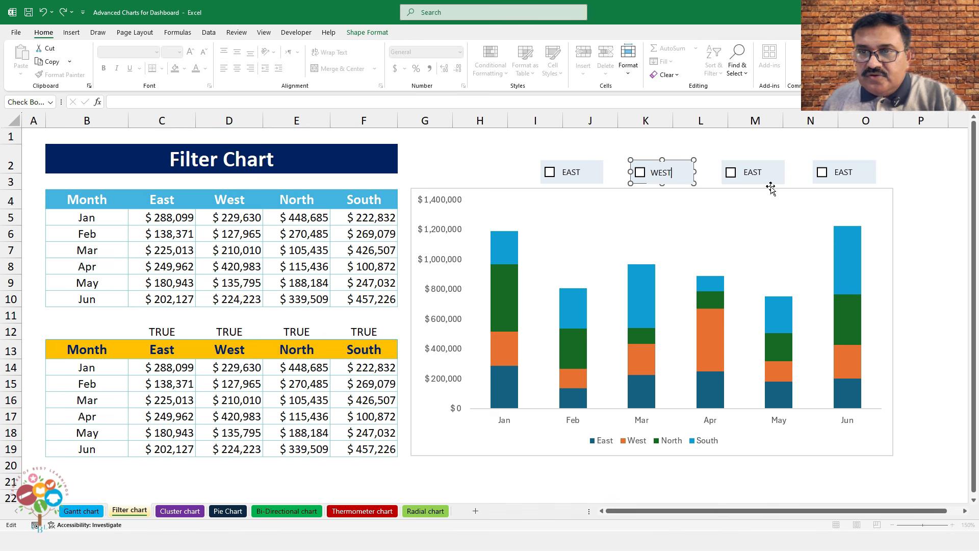
pyautogui.write('WEST')
pyautogui.rightClick(763, 170)
pyautogui.click(790, 228)
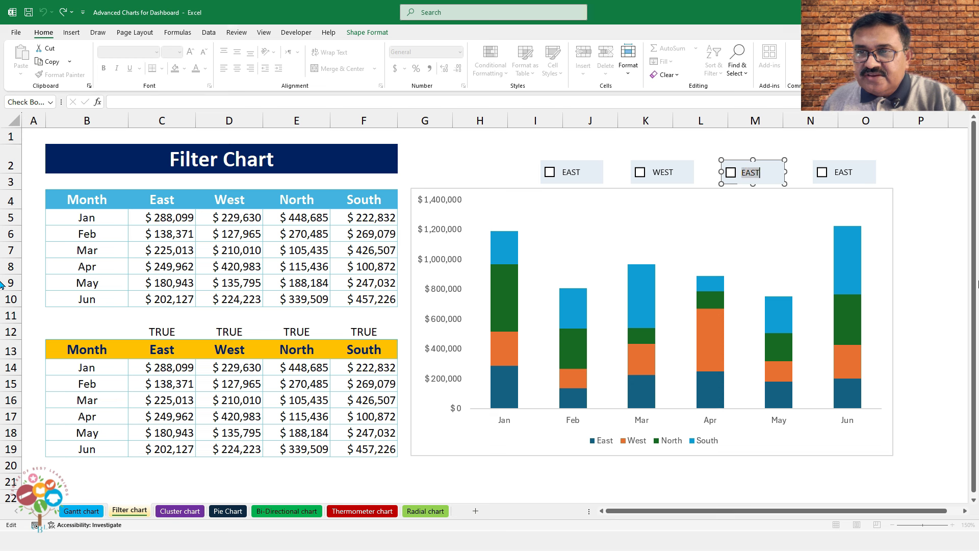
pyautogui.rightClick(843, 173)
pyautogui.click(870, 226)
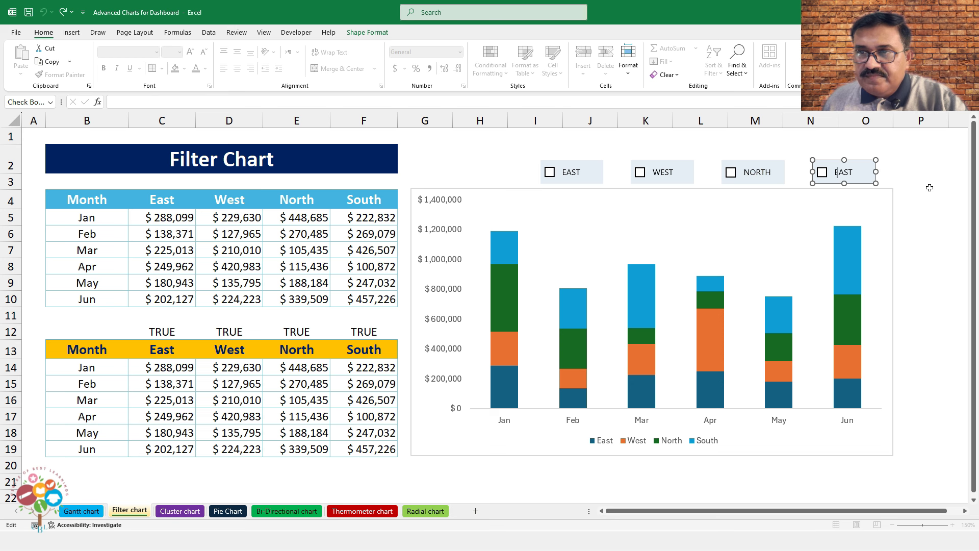
pyautogui.click(920, 207)
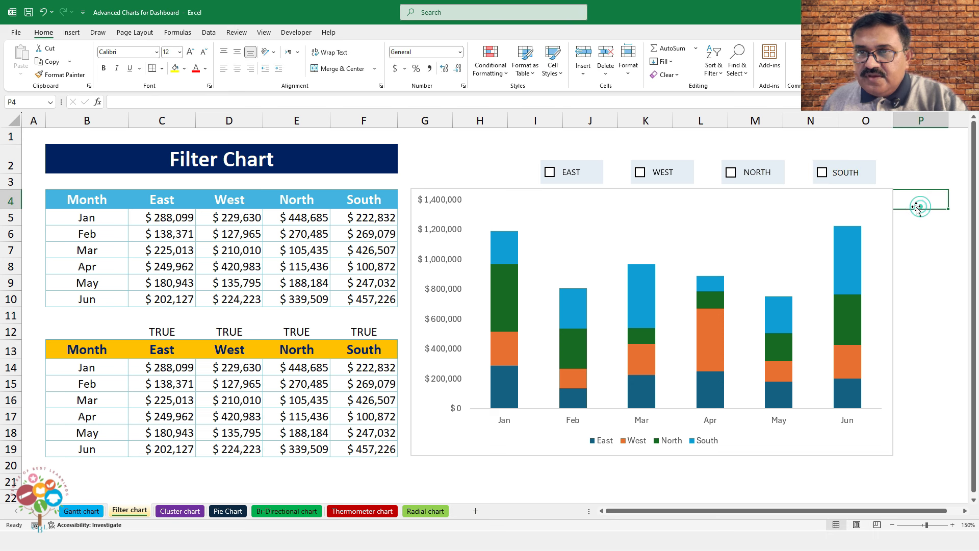
pyautogui.rightClick(585, 182)
# Link the EAST check box to cell C12 and the WEST check box to D12
pyautogui.click(618, 295)
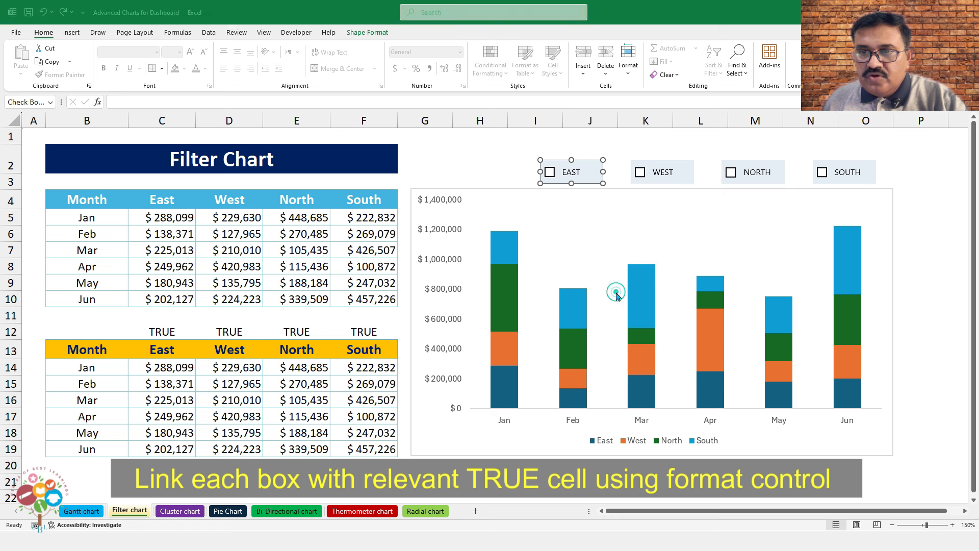
pyautogui.click(154, 104)
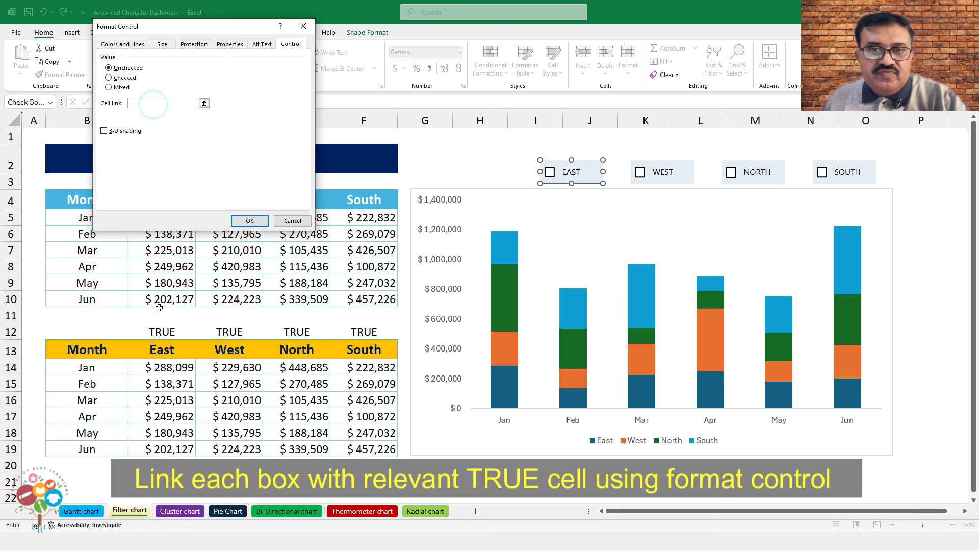
pyautogui.click(168, 330)
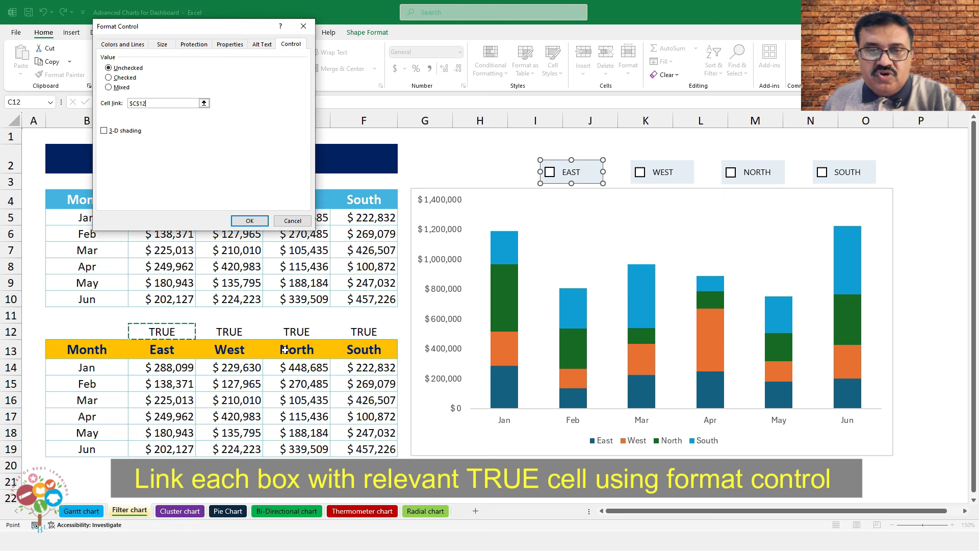
pyautogui.press('Return')
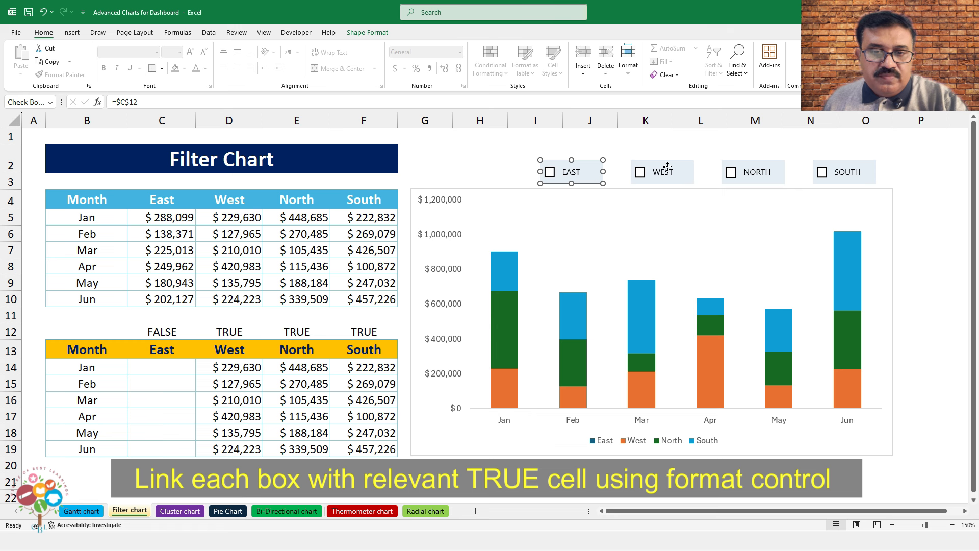
pyautogui.rightClick(667, 169)
pyautogui.click(706, 277)
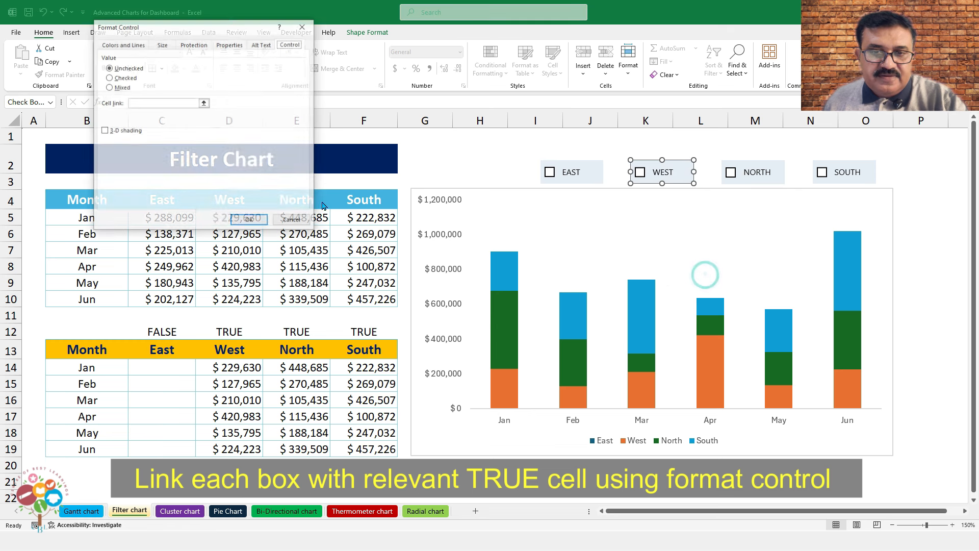
pyautogui.click(147, 103)
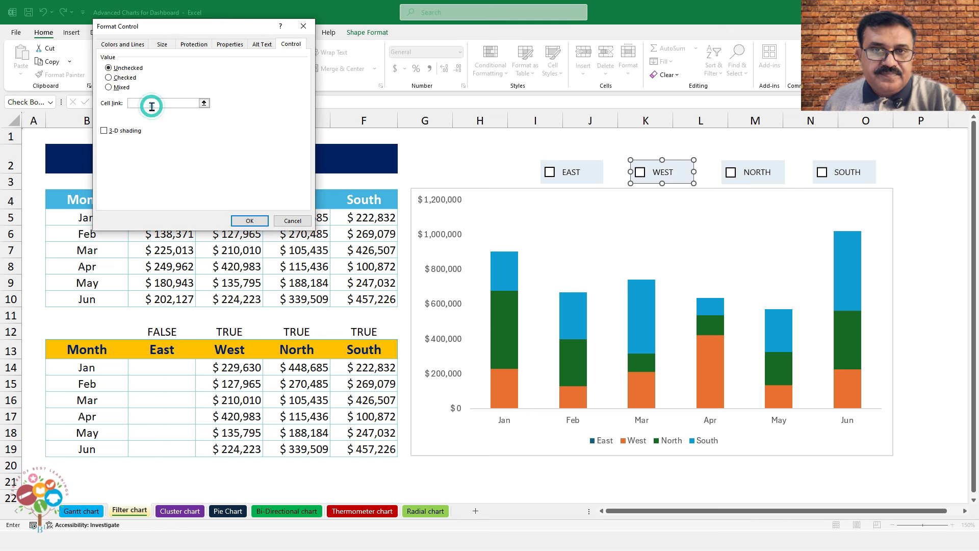
pyautogui.click(229, 334)
pyautogui.click(250, 221)
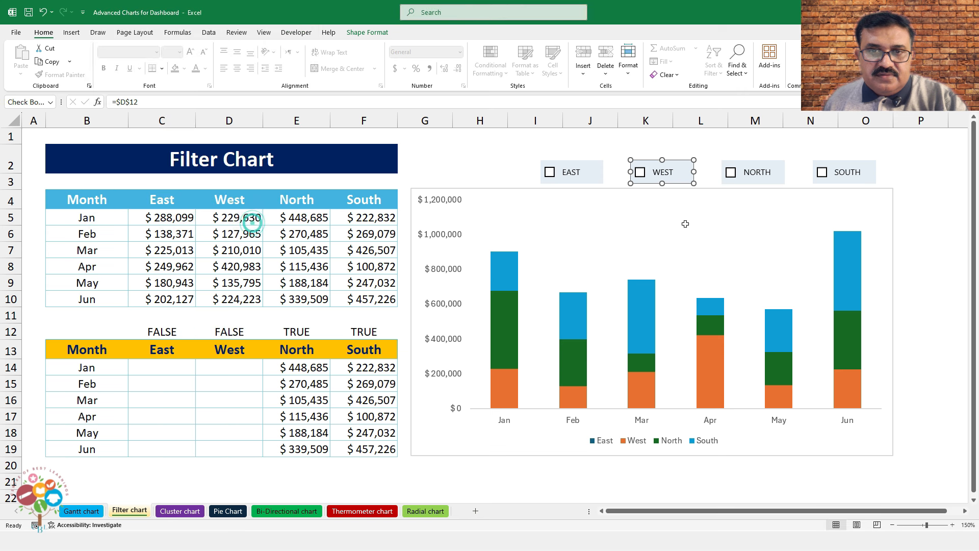
# Link the NORTH check box to cell E12 and the SOUTH check box to F12
pyautogui.rightClick(755, 173)
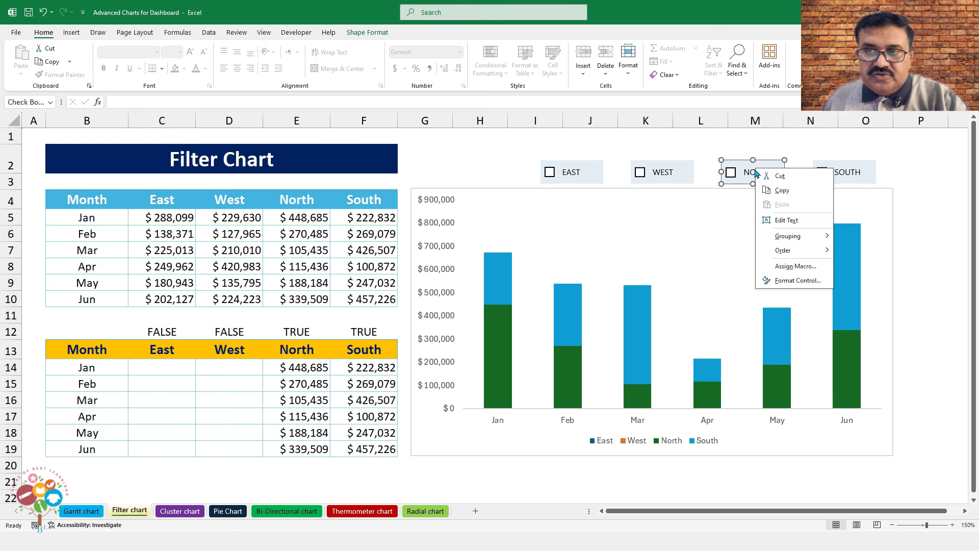
pyautogui.click(777, 280)
pyautogui.click(153, 103)
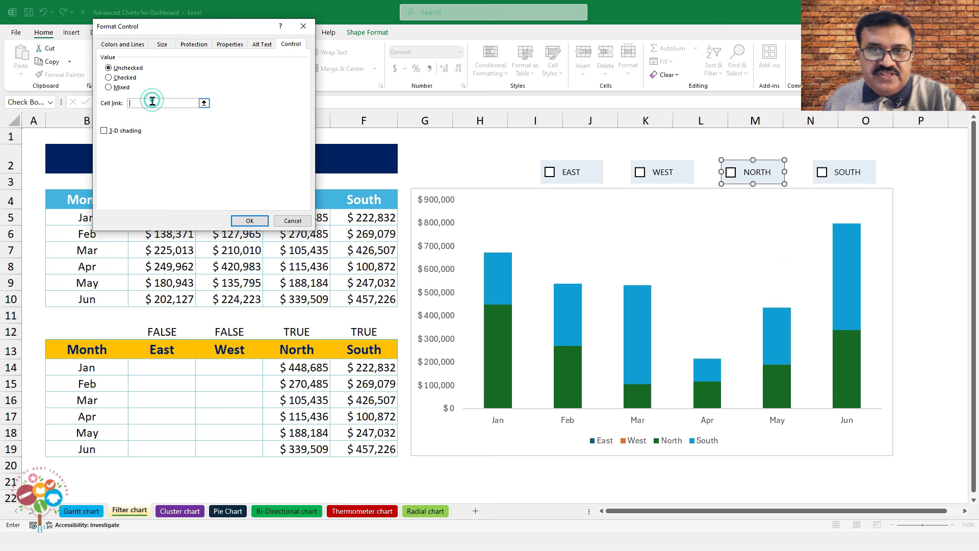
pyautogui.click(296, 332)
pyautogui.click(244, 219)
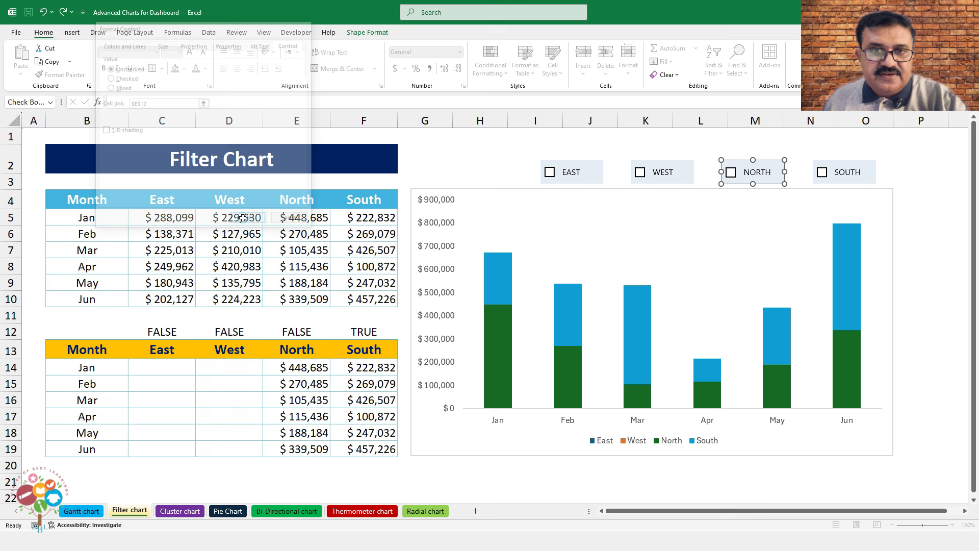
pyautogui.rightClick(831, 169)
pyautogui.click(871, 280)
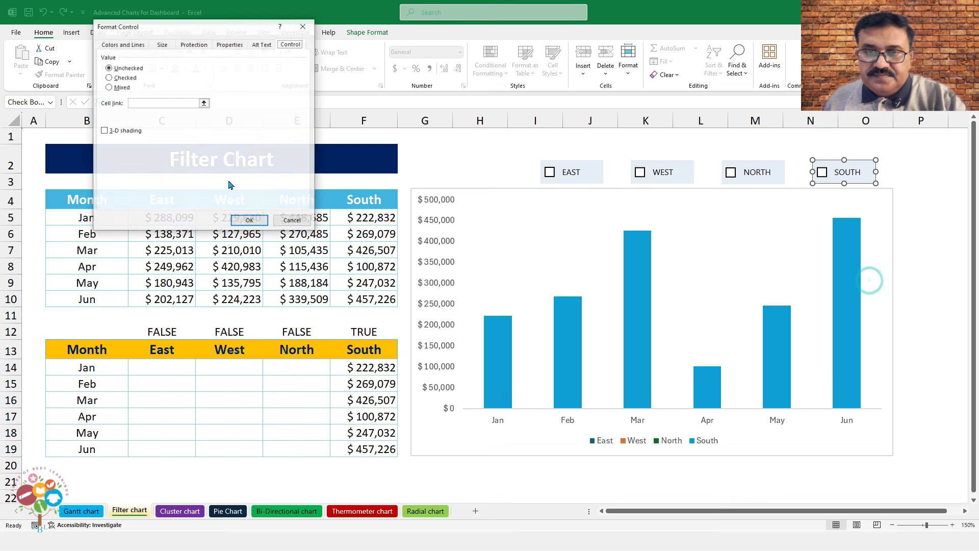
pyautogui.click(153, 102)
pyautogui.click(364, 331)
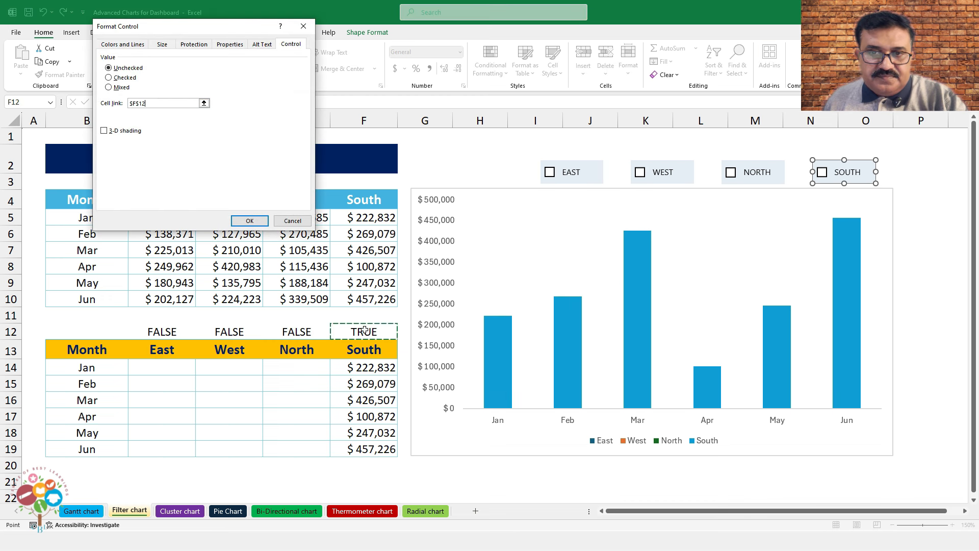
pyautogui.click(249, 220)
pyautogui.click(952, 218)
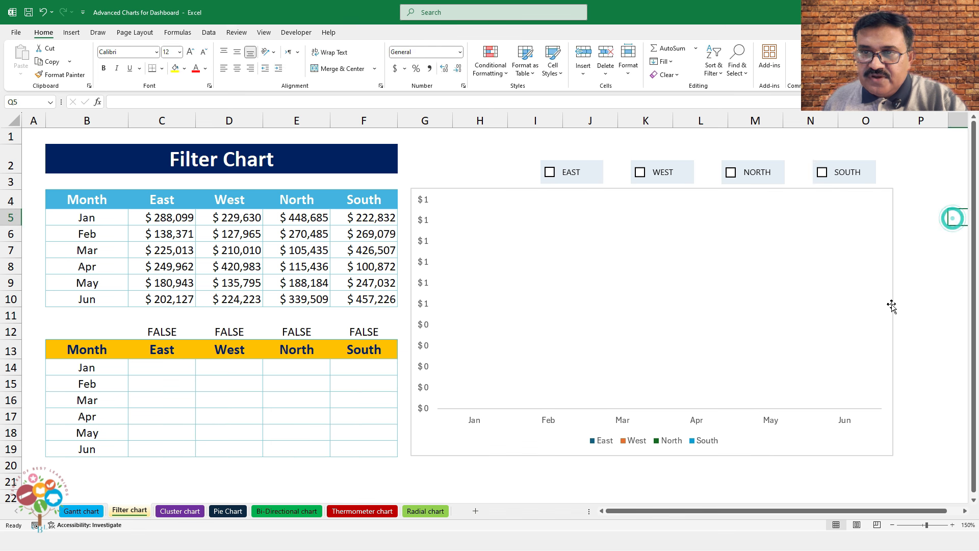
# Tick EAST, WEST, NORTH and SOUTH so all four regions show in the chart
pyautogui.click(550, 173)
pyautogui.click(640, 172)
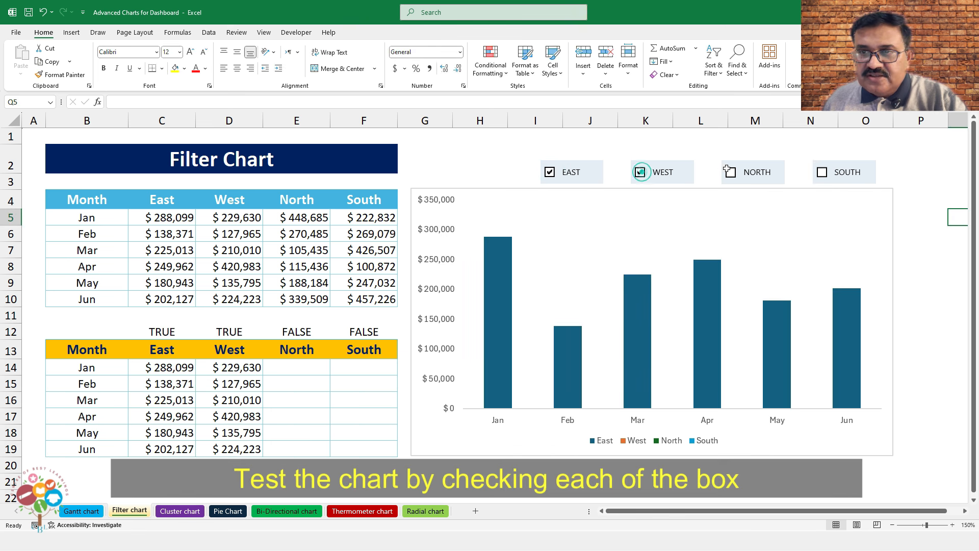
pyautogui.click(732, 176)
pyautogui.click(820, 172)
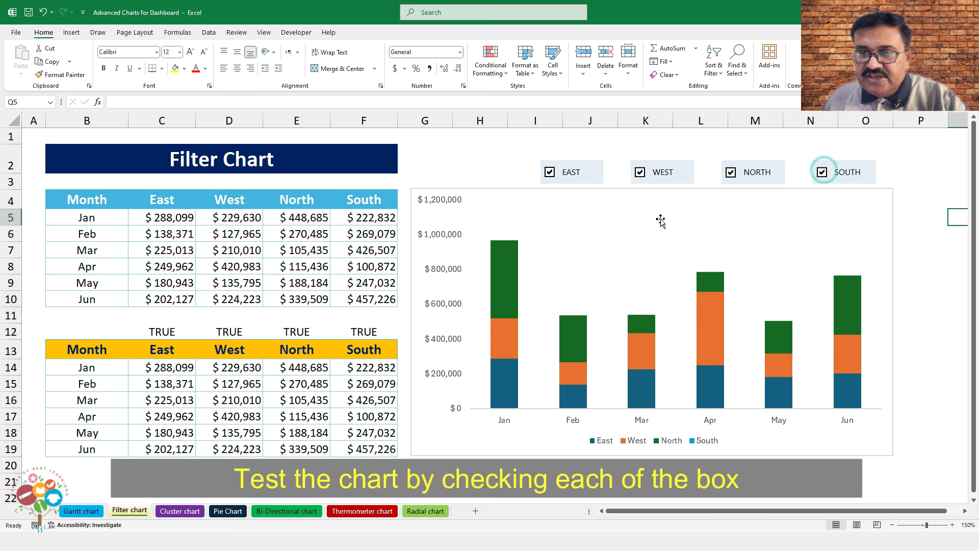
# Give the chart area a preset shadow effect and no outline
pyautogui.click(502, 190)
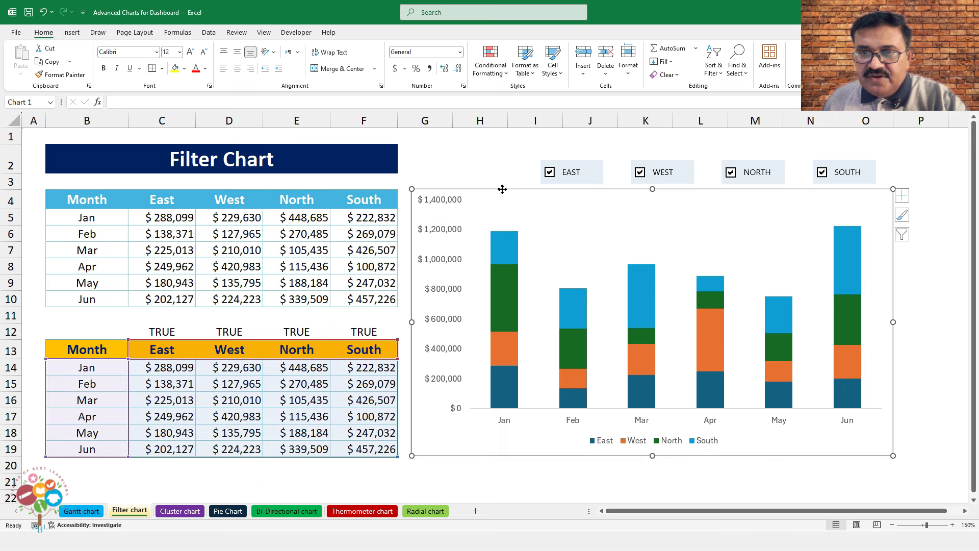
pyautogui.click(405, 34)
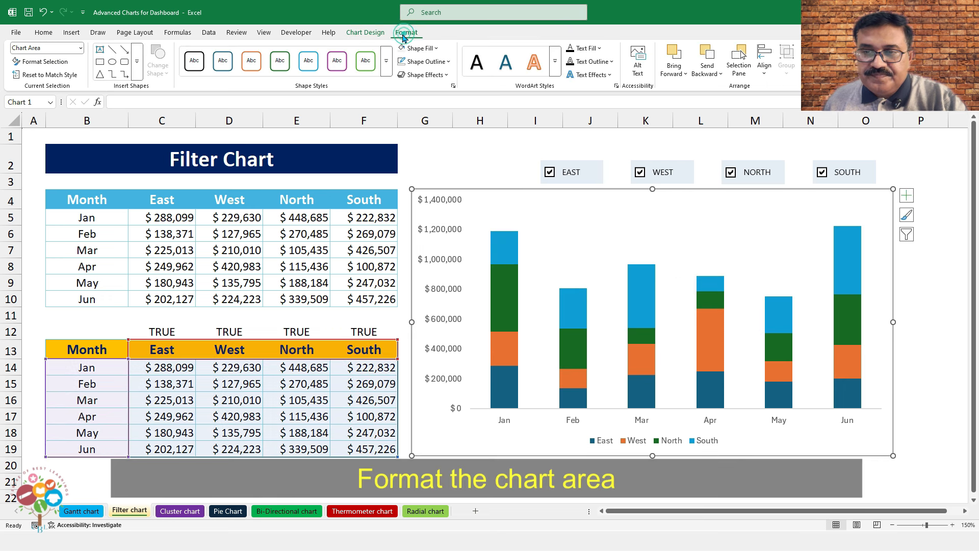
pyautogui.click(424, 74)
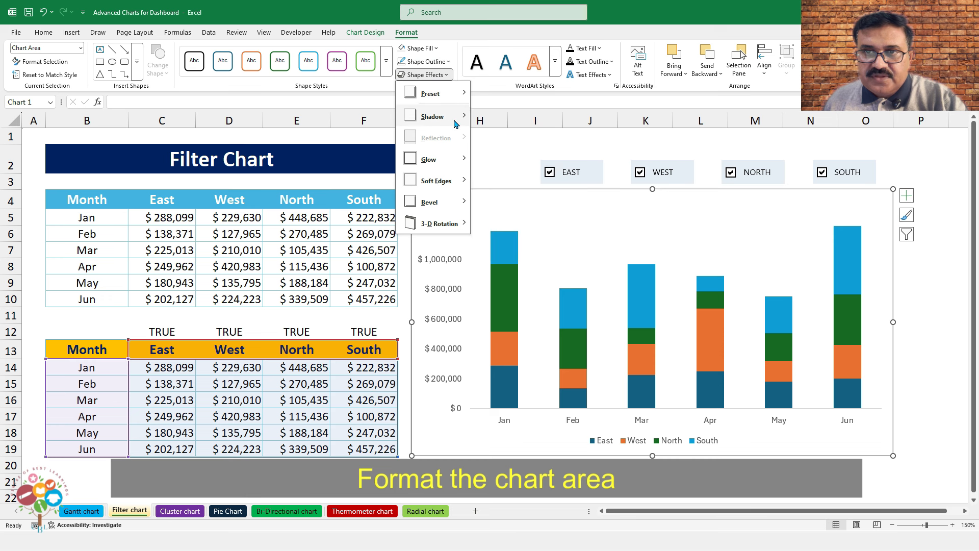
pyautogui.moveTo(437, 97)
pyautogui.click(482, 183)
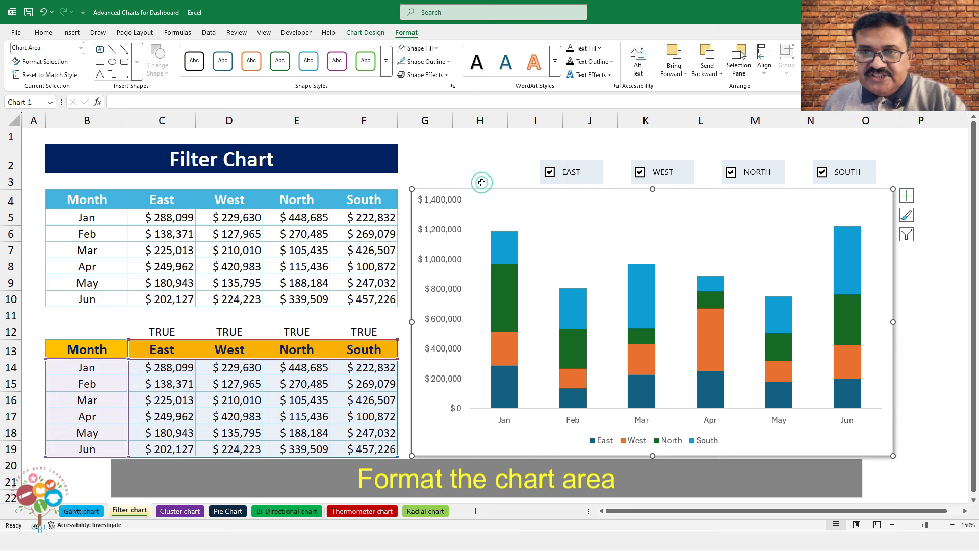
pyautogui.click(423, 48)
pyautogui.click(422, 47)
pyautogui.click(429, 76)
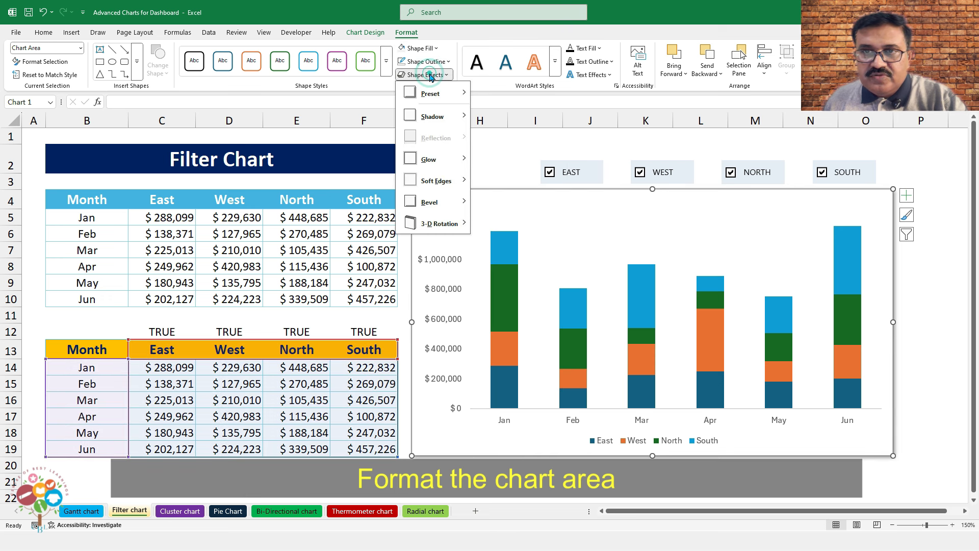
pyautogui.click(423, 61)
pyautogui.click(423, 62)
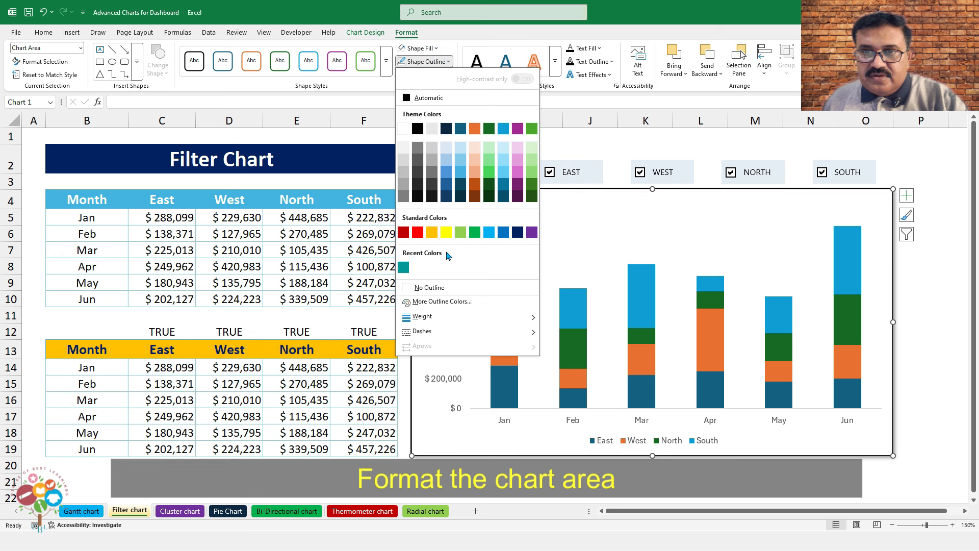
pyautogui.click(436, 288)
pyautogui.click(911, 310)
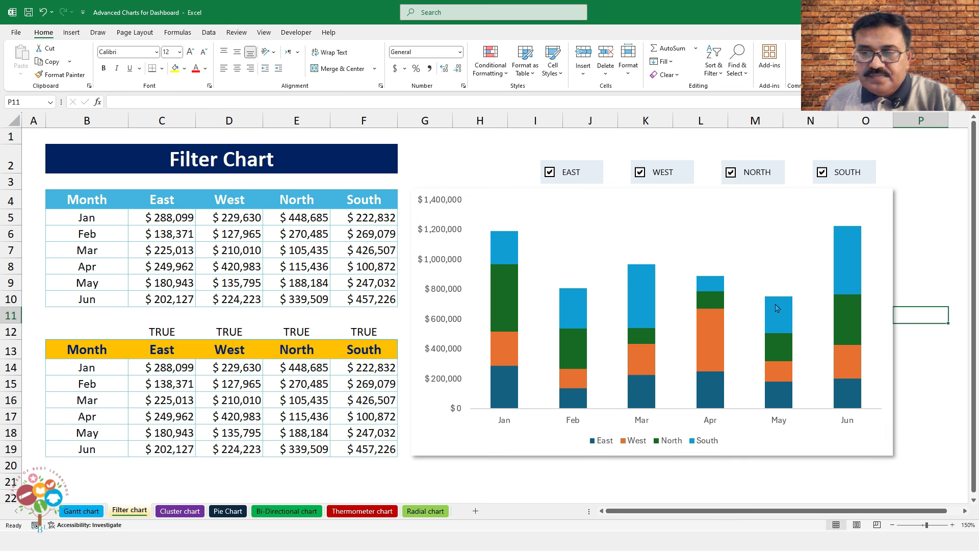
# Untick all four region check boxes to empty the chart, then tick them all again
pyautogui.click(823, 174)
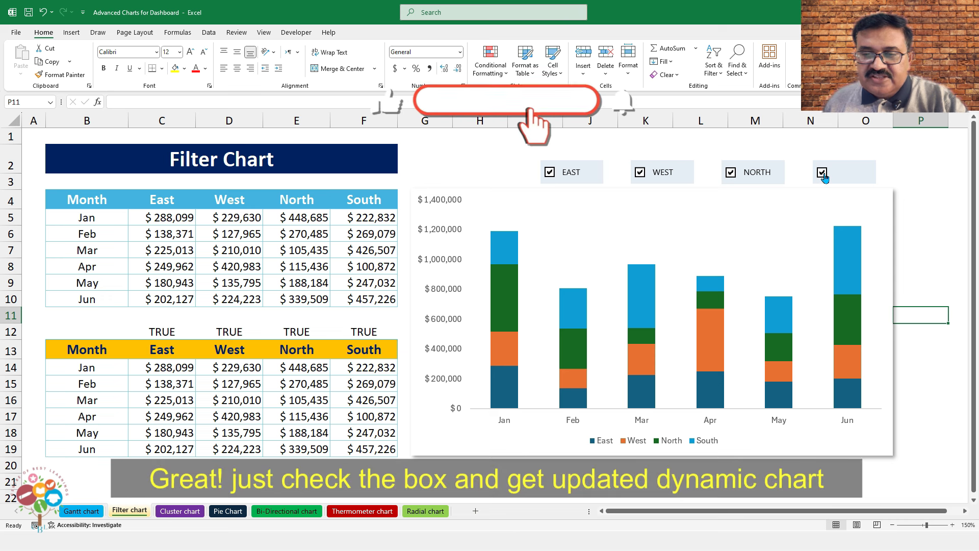
pyautogui.click(731, 172)
pyautogui.click(641, 173)
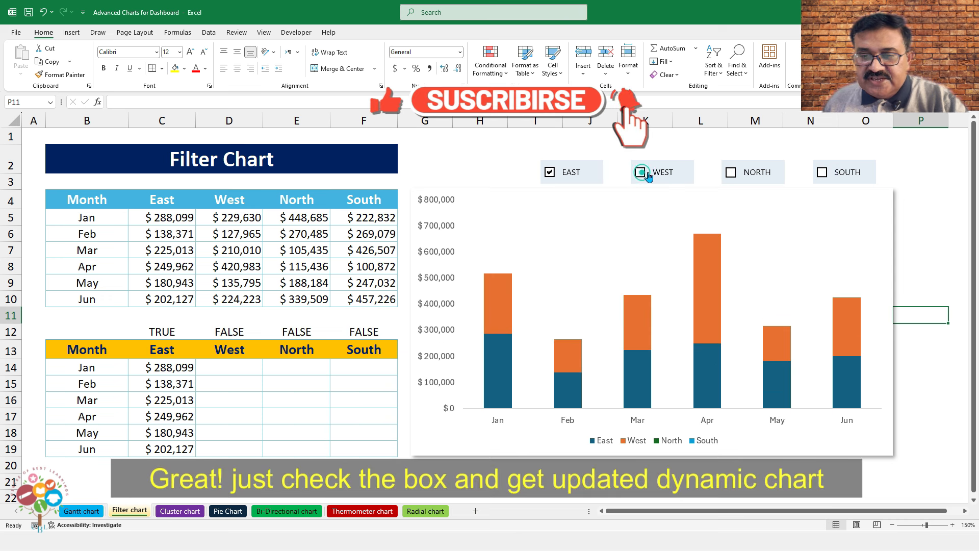
pyautogui.click(550, 172)
pyautogui.click(639, 172)
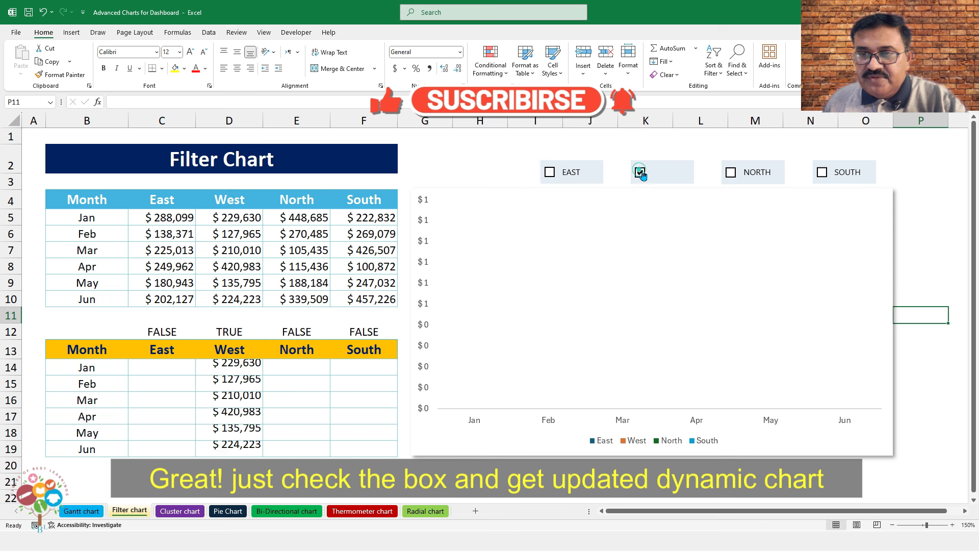
pyautogui.click(731, 173)
pyautogui.click(820, 174)
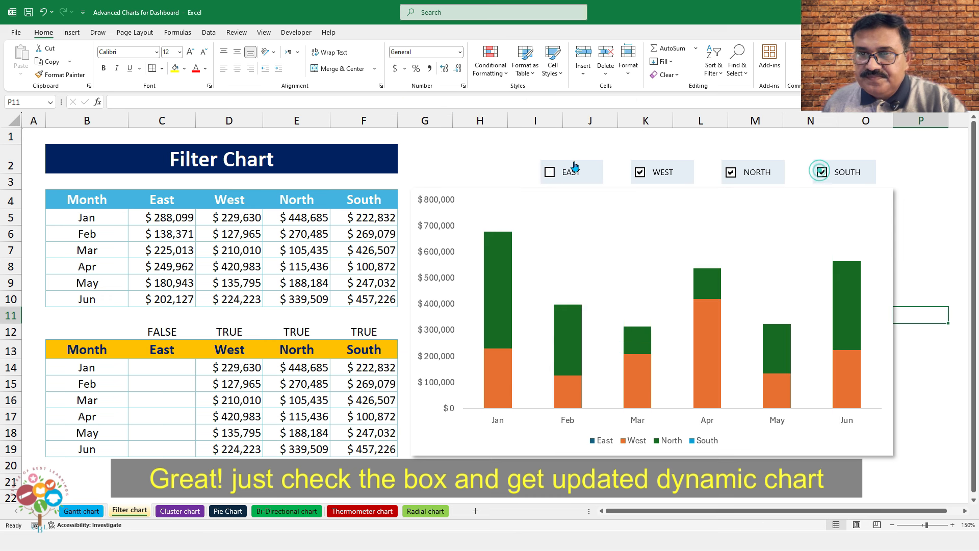
pyautogui.click(550, 172)
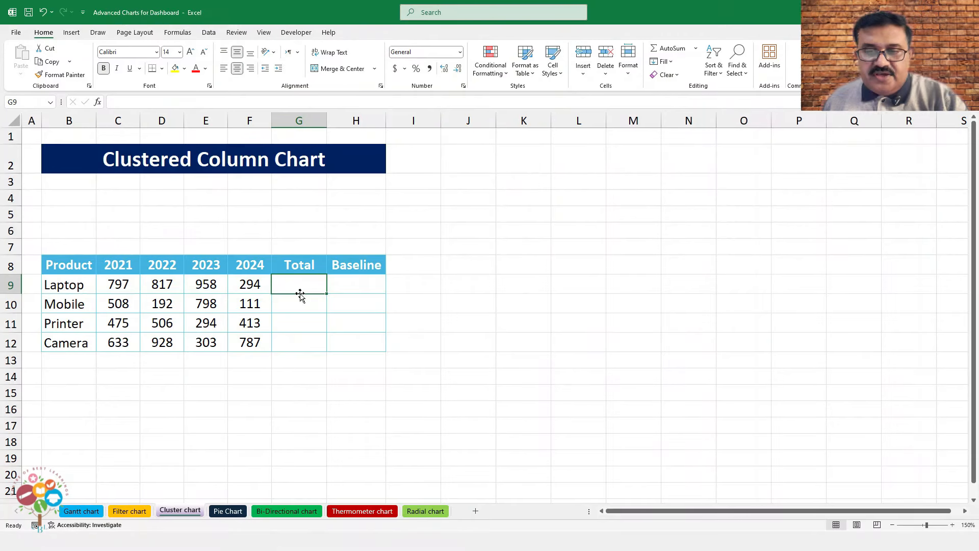
# Sum each product's 2021–2024 values into the Total column G9:G12
pyautogui.moveTo(76, 273); pyautogui.dragTo(241, 340)
pyautogui.click(296, 289)
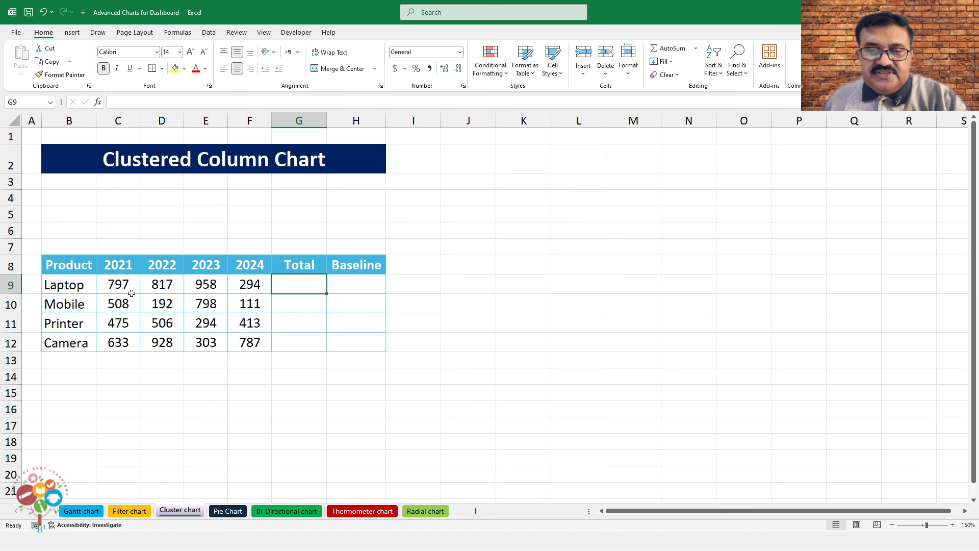
pyautogui.moveTo(131, 294); pyautogui.dragTo(287, 342)
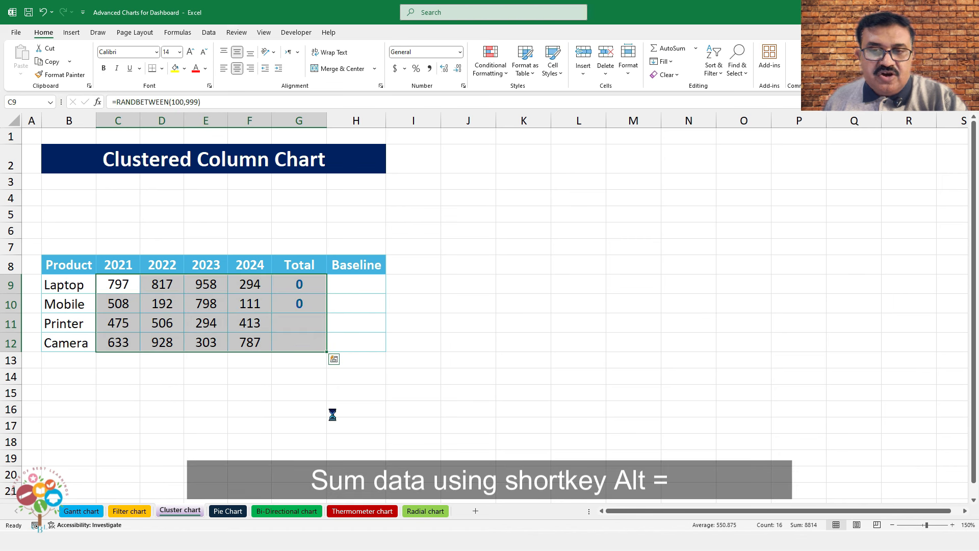
pyautogui.click(301, 282)
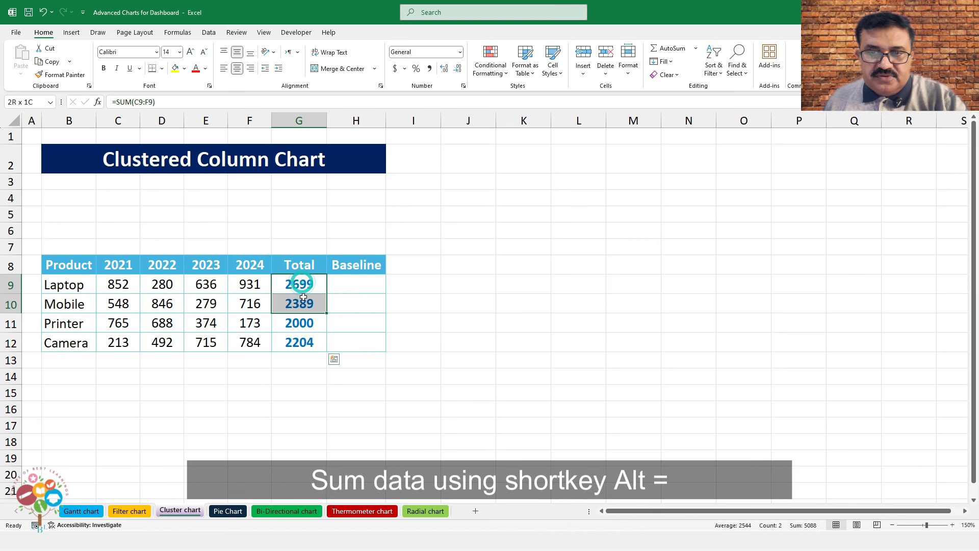
# Fill 0 into every Baseline cell H9:H12, then select the table B8:H12
pyautogui.click(338, 285)
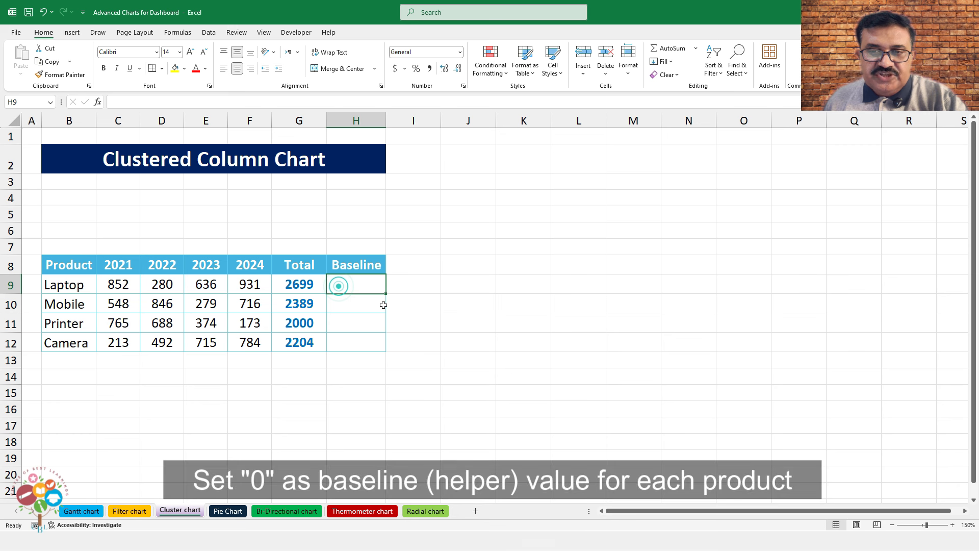
pyautogui.write('0')
pyautogui.hotkey('shift', 'Down')
pyautogui.hotkey('shift', 'Down')
pyautogui.hotkey('shift', 'Down')
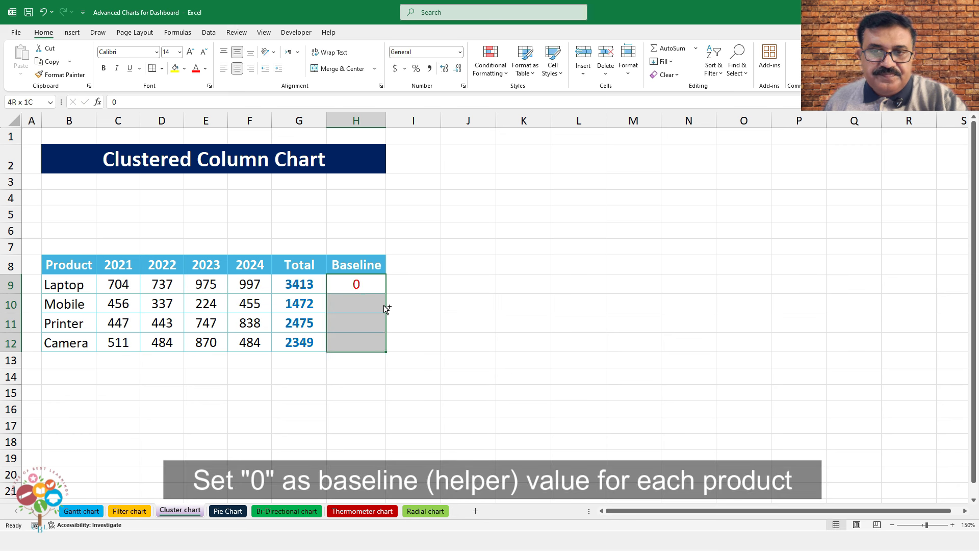
pyautogui.hotkey('ctrl', 'd')
pyautogui.click(366, 288)
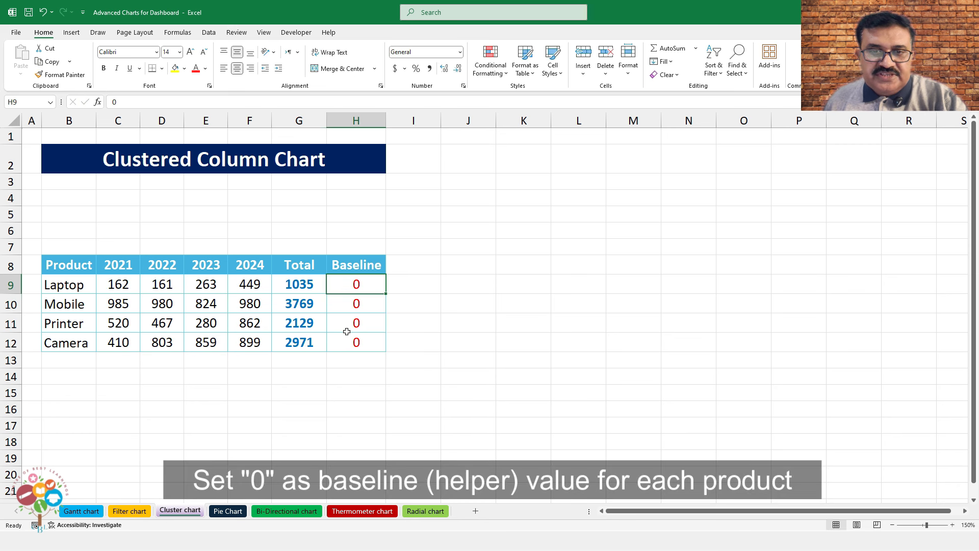
pyautogui.moveTo(65, 271); pyautogui.dragTo(342, 344)
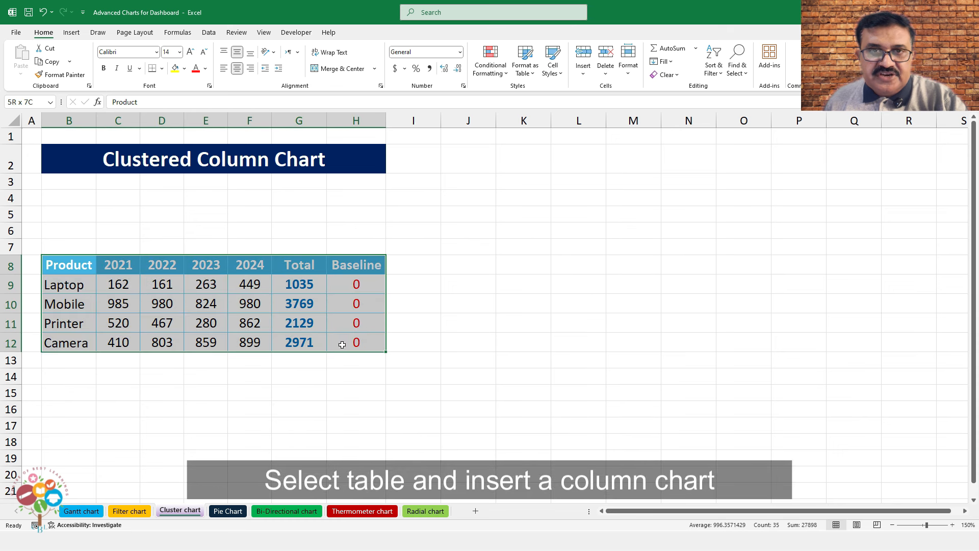
# Insert a clustered column chart of the B8:H12 table
pyautogui.click(72, 32)
pyautogui.click(304, 51)
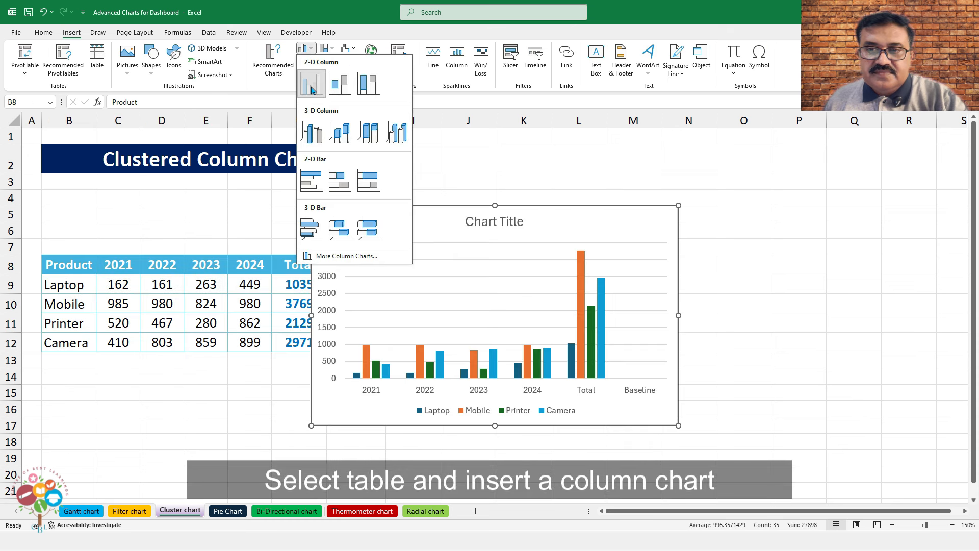
pyautogui.click(311, 83)
# Move the chart beside the table and enlarge it, then switch rows and columns so products become categories
pyautogui.moveTo(533, 205); pyautogui.dragTo(620, 174)
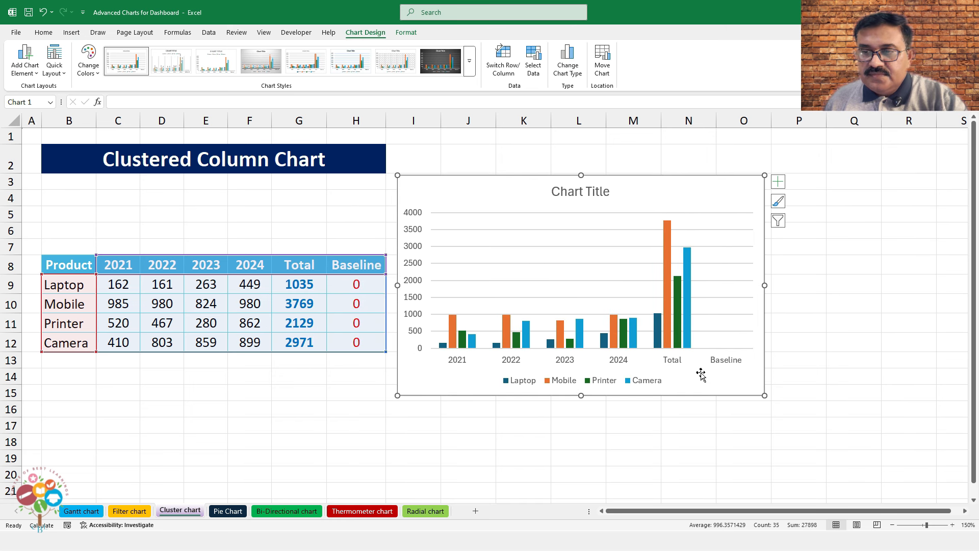
pyautogui.moveTo(764, 395); pyautogui.dragTo(882, 462)
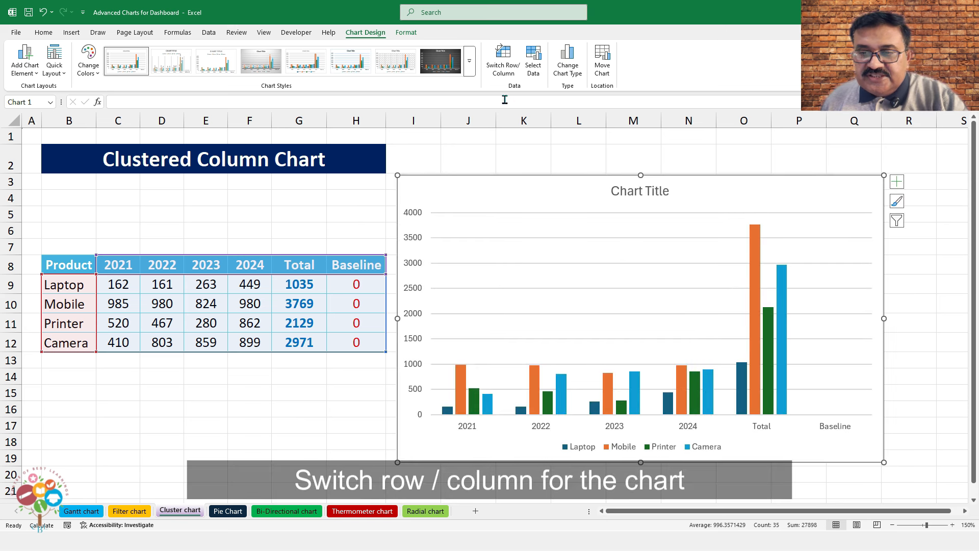
pyautogui.click(503, 64)
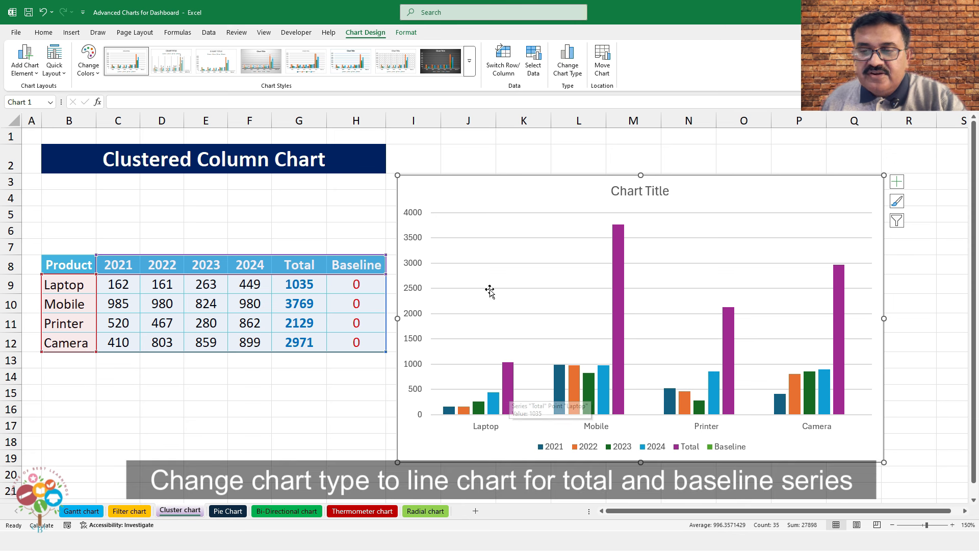
# Make the chart a combo with 2021–2024 as clustered columns and Total and Baseline as lines
pyautogui.rightClick(477, 236)
pyautogui.click(498, 274)
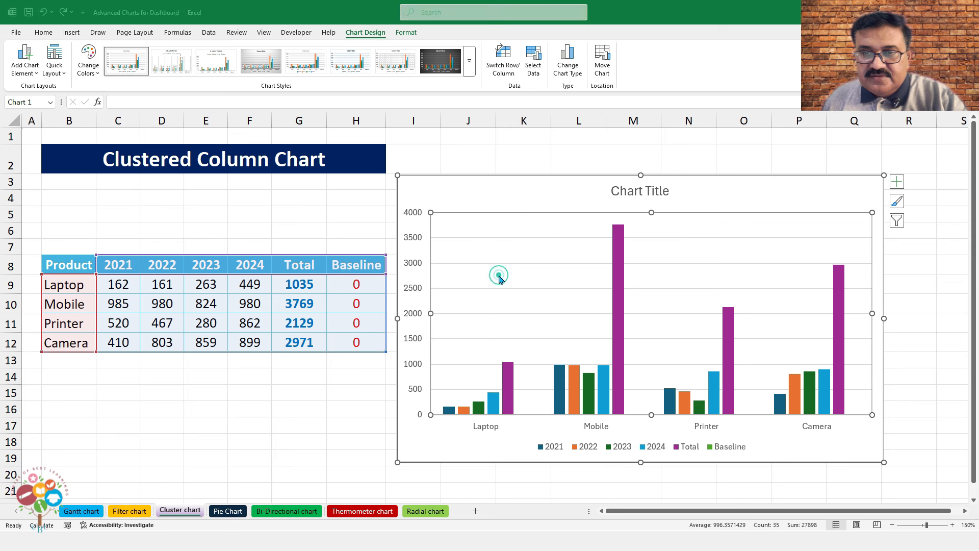
pyautogui.click(380, 377)
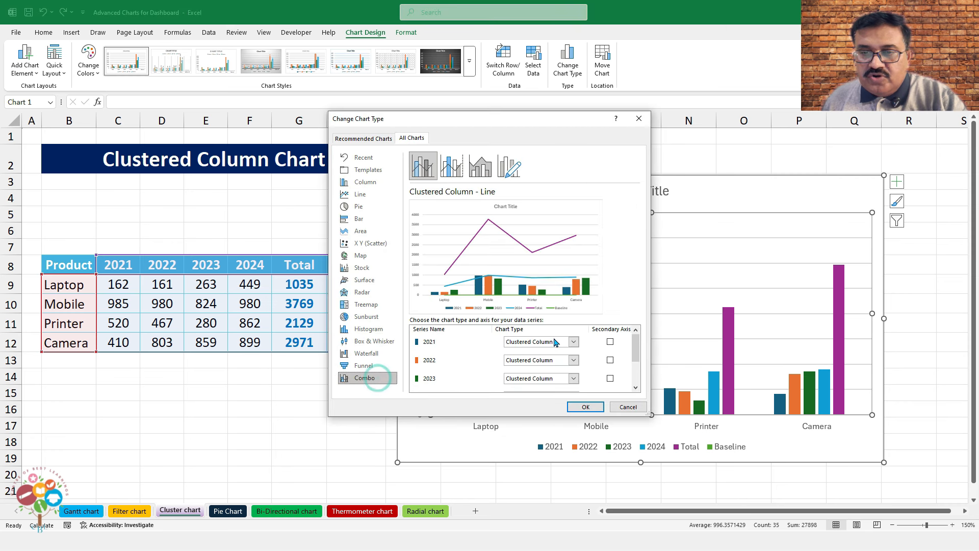
pyautogui.scroll(-2, 579, 346)
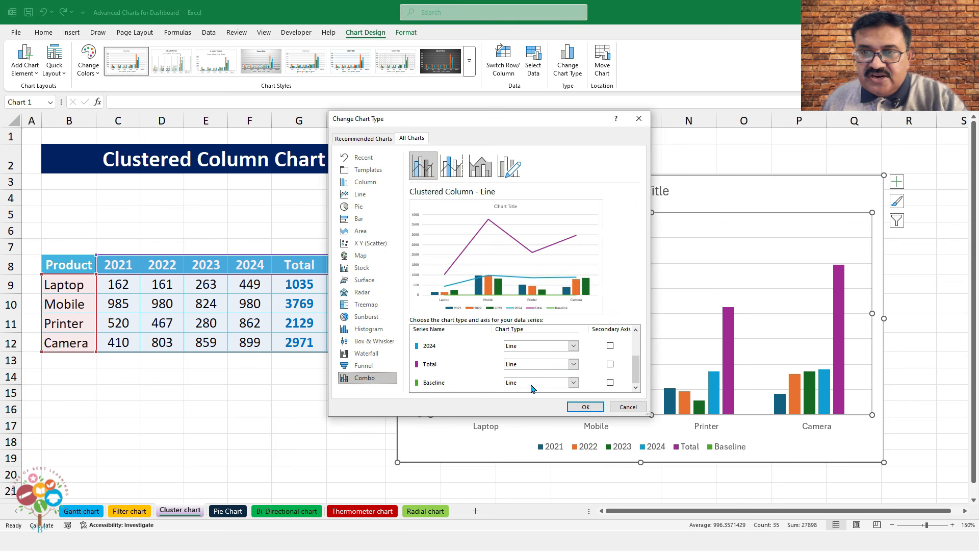
pyautogui.click(536, 347)
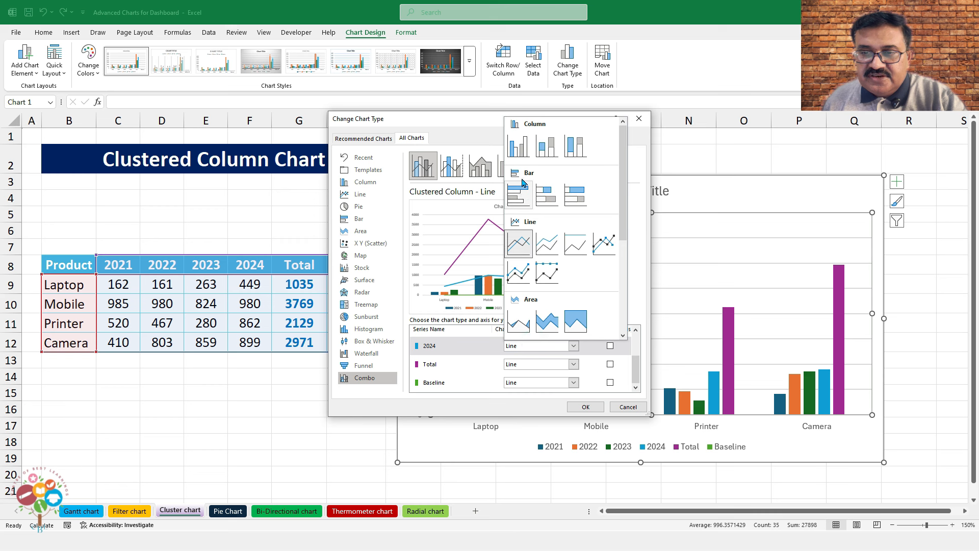
pyautogui.click(517, 152)
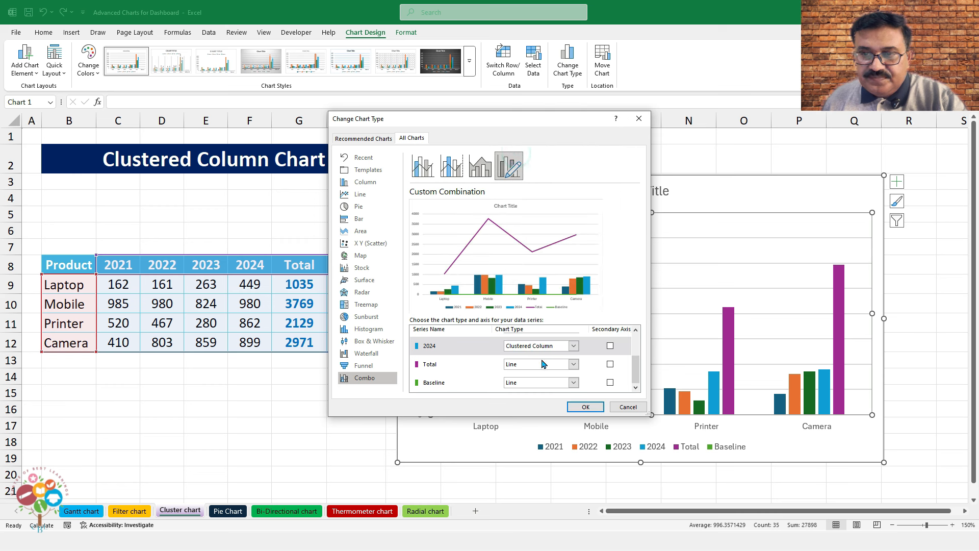
pyautogui.scroll(3, 543, 363)
pyautogui.scroll(-3, 528, 359)
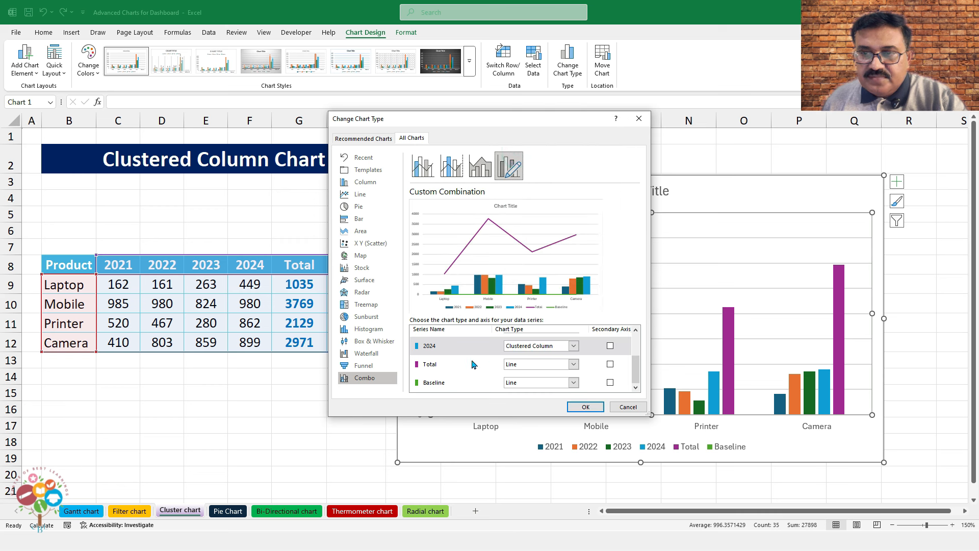
pyautogui.click(584, 406)
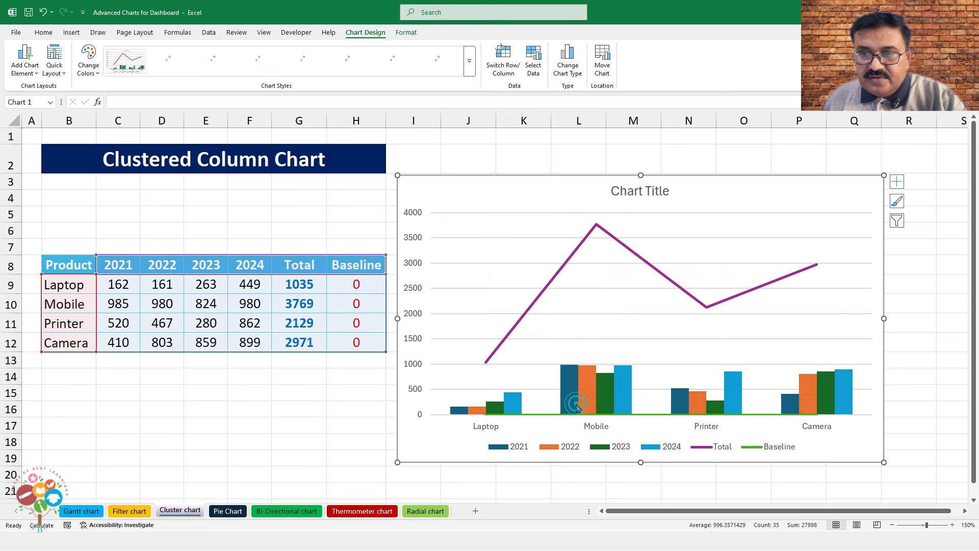
pyautogui.click(644, 417)
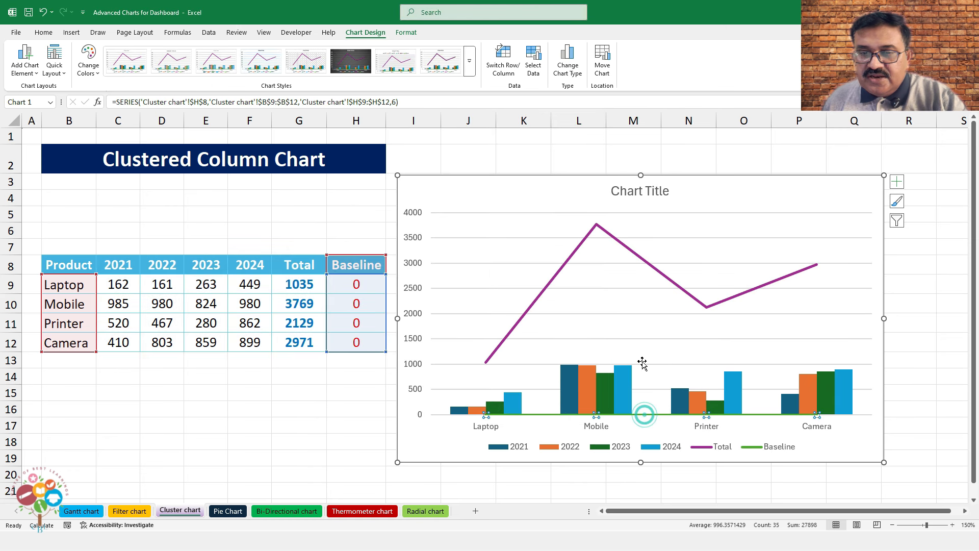
pyautogui.click(664, 275)
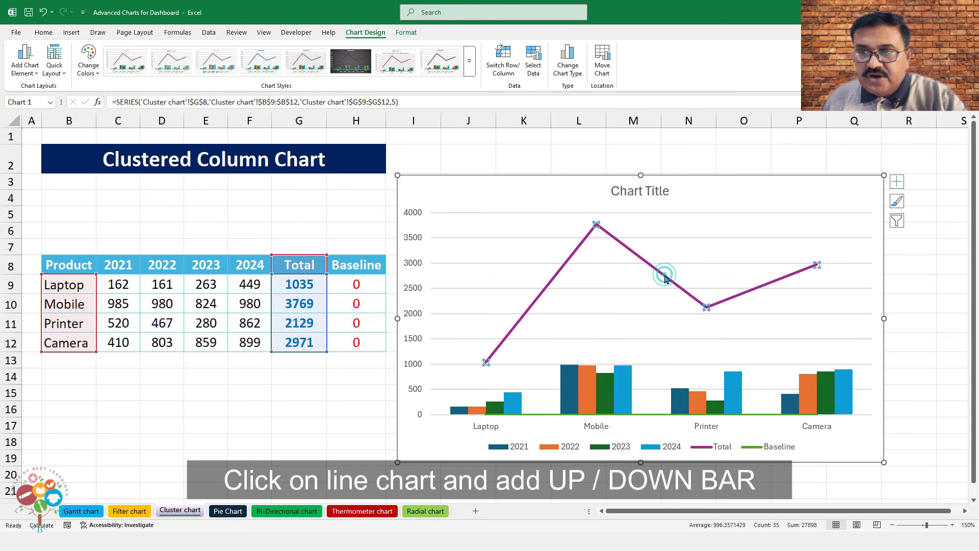
# Add up/down bars and remove the gridlines and chart title
pyautogui.click(895, 182)
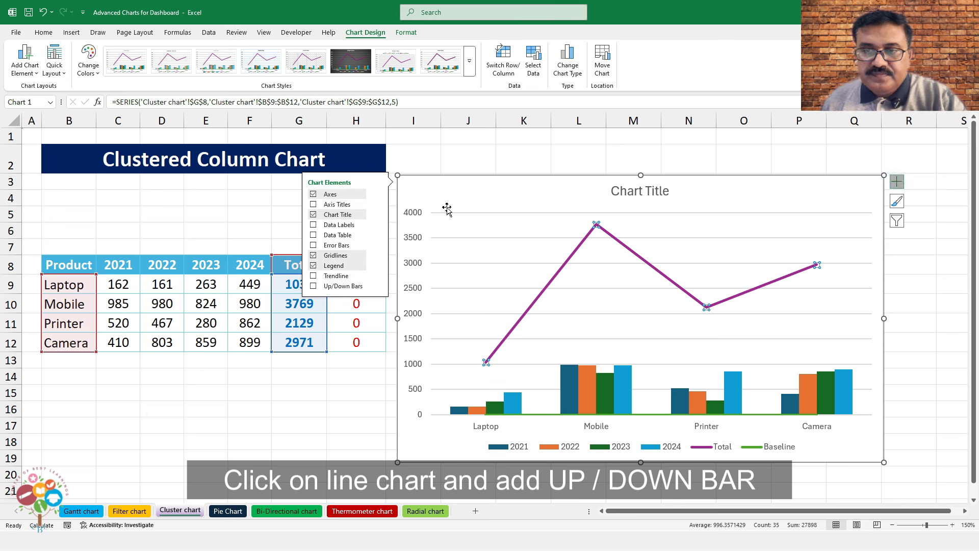
pyautogui.click(314, 286)
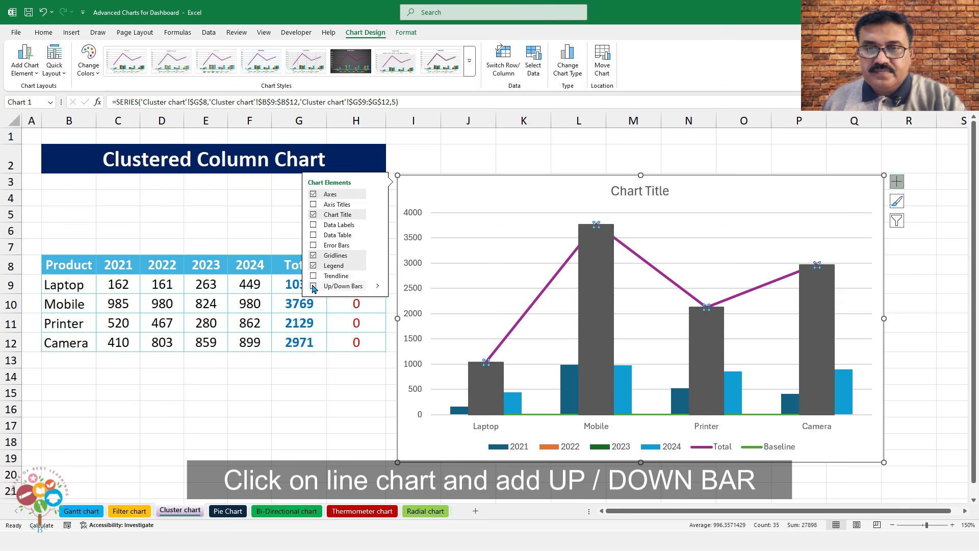
pyautogui.click(313, 256)
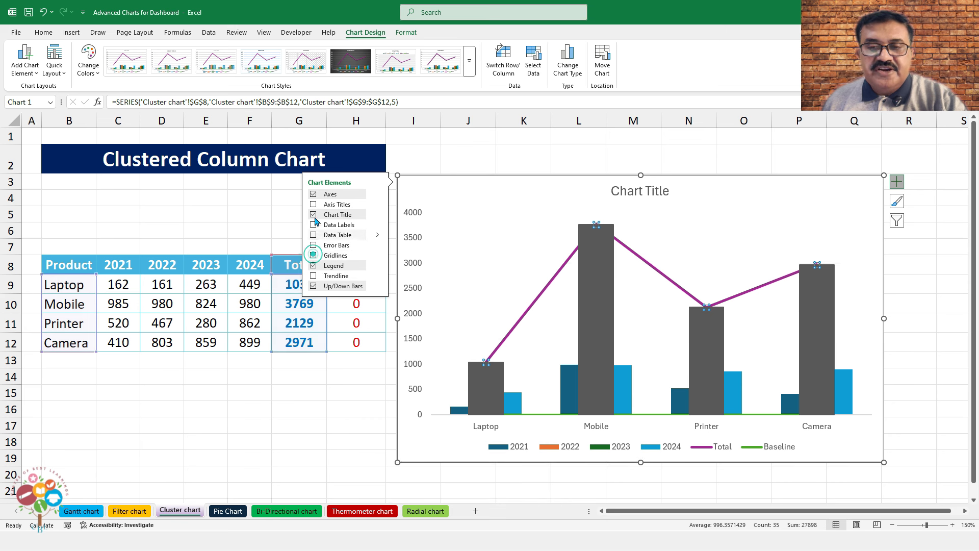
pyautogui.click(313, 215)
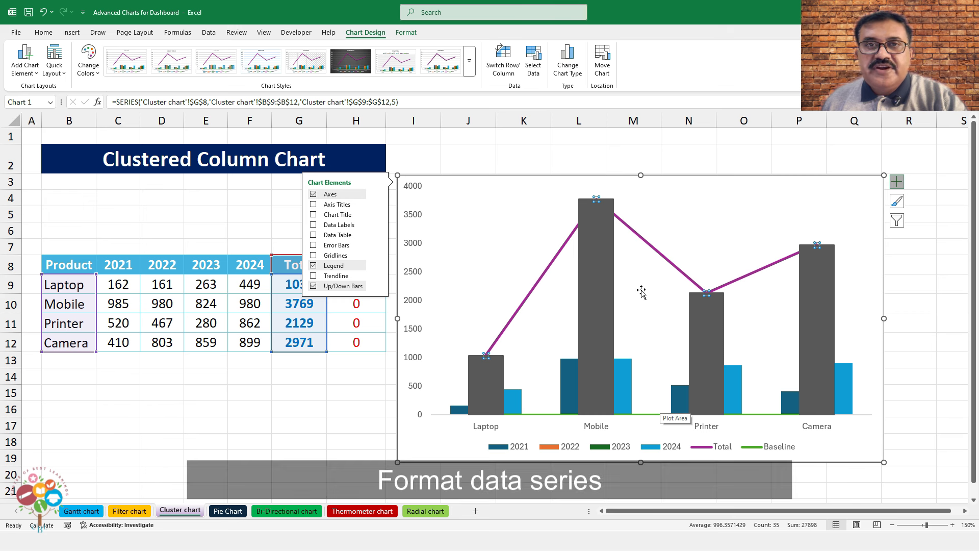
# Set the Total series gap width to 50% and give its line No line
pyautogui.rightClick(597, 202)
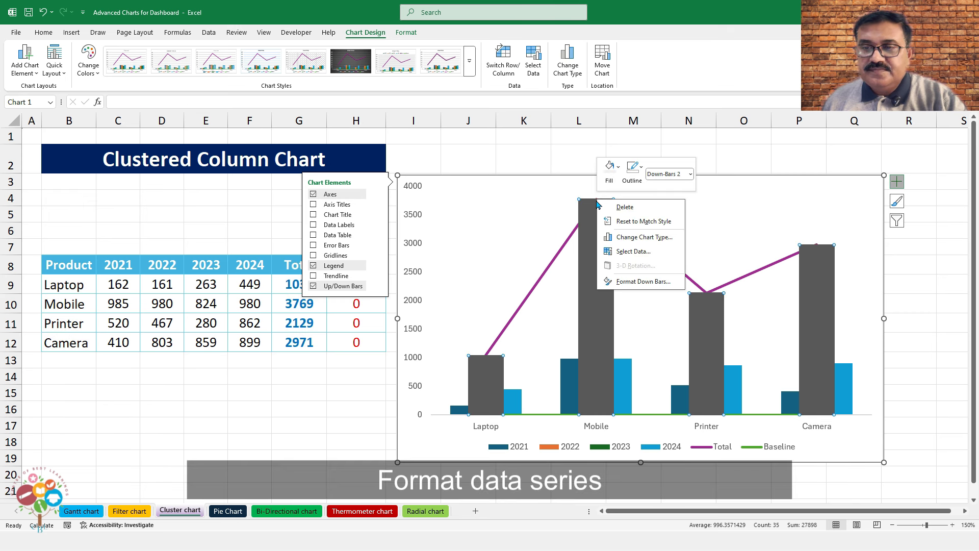
pyautogui.click(694, 282)
pyautogui.click(692, 281)
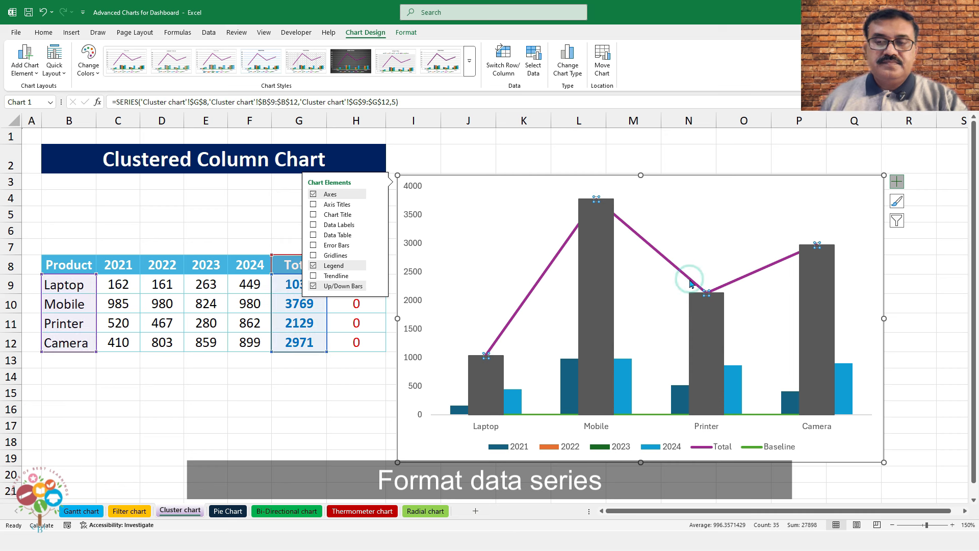
pyautogui.rightClick(691, 280)
pyautogui.click(741, 390)
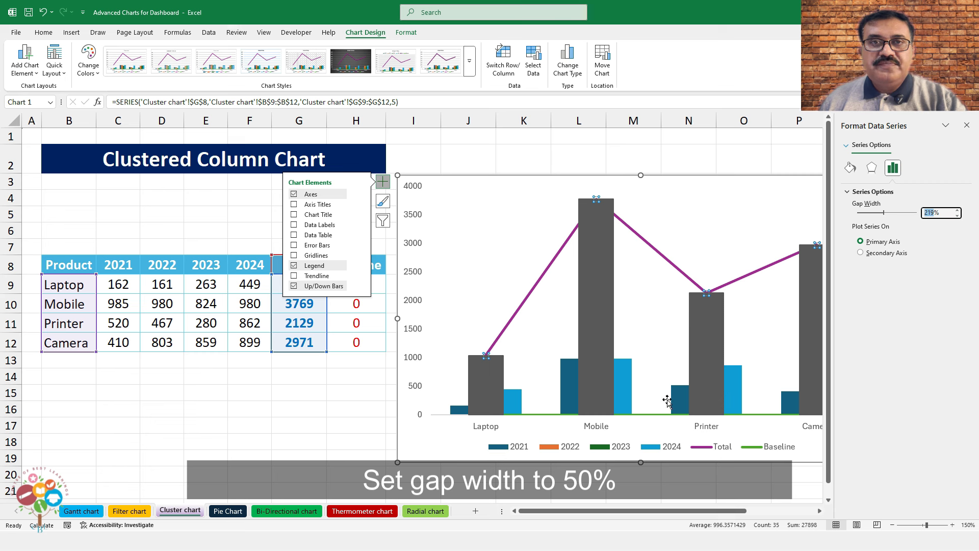
pyautogui.write('0')
pyautogui.press('Return')
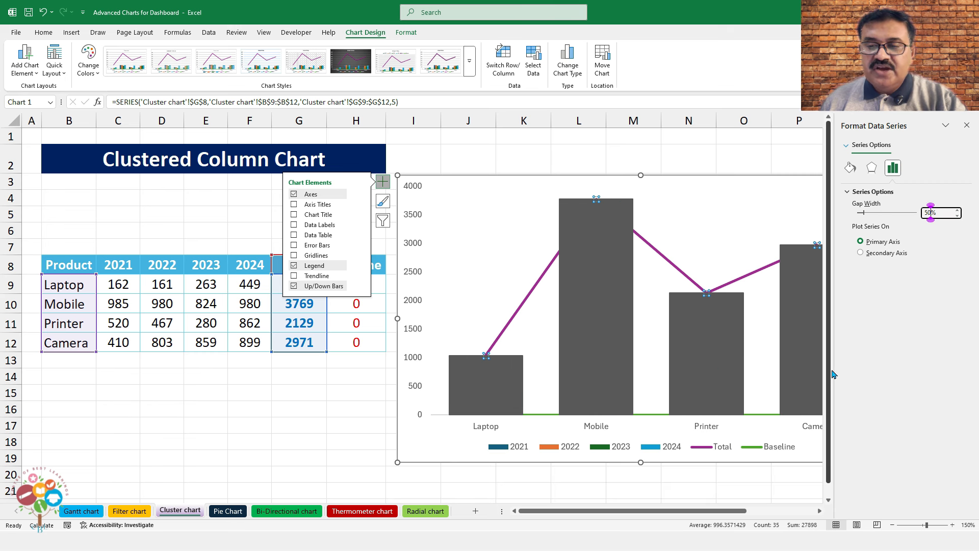
pyautogui.click(849, 169)
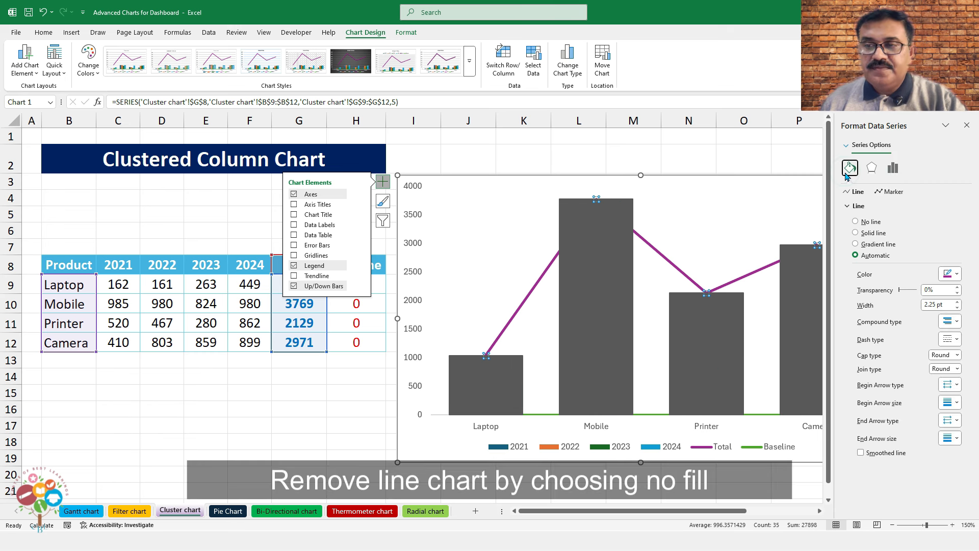
pyautogui.click(859, 223)
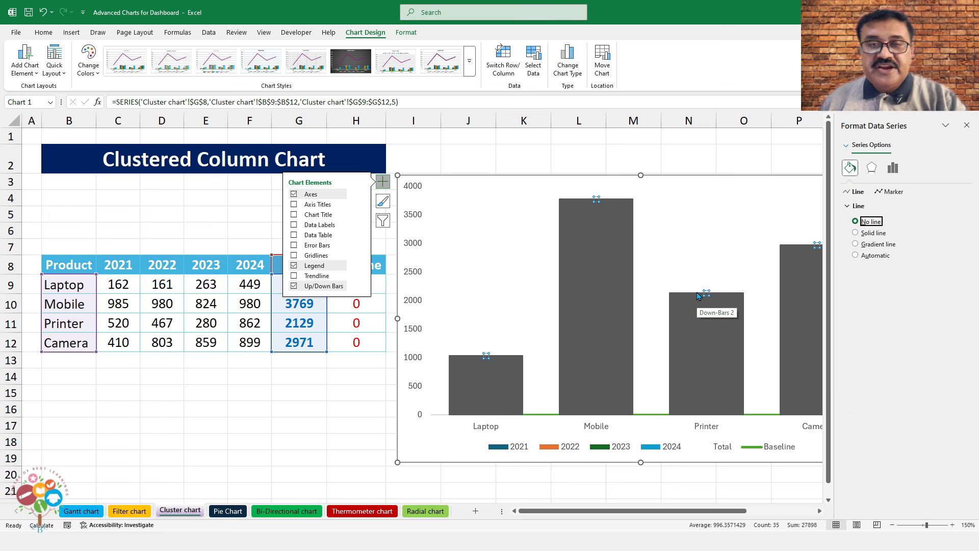
pyautogui.click(718, 302)
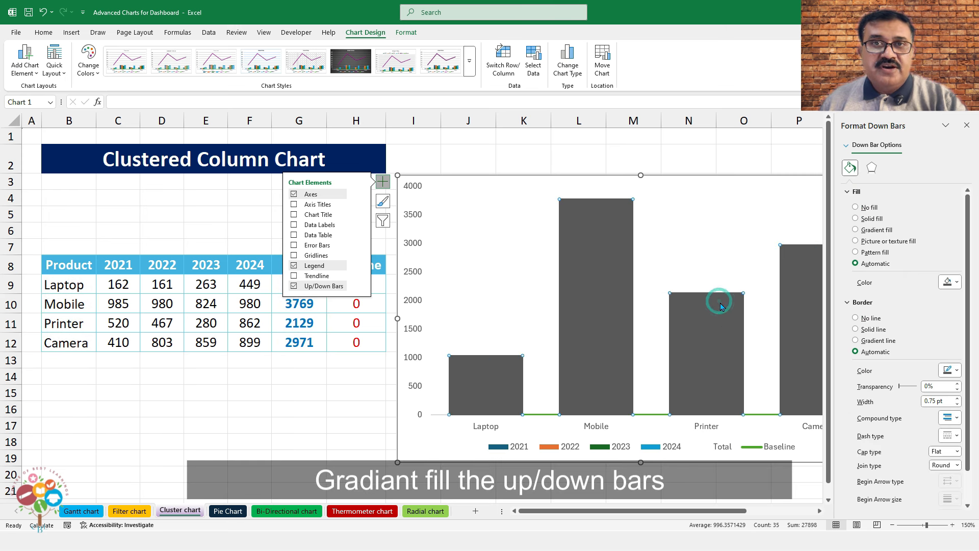
# Remove the down bars' border and give them a gradient fill with a light-blue left stop
pyautogui.click(860, 319)
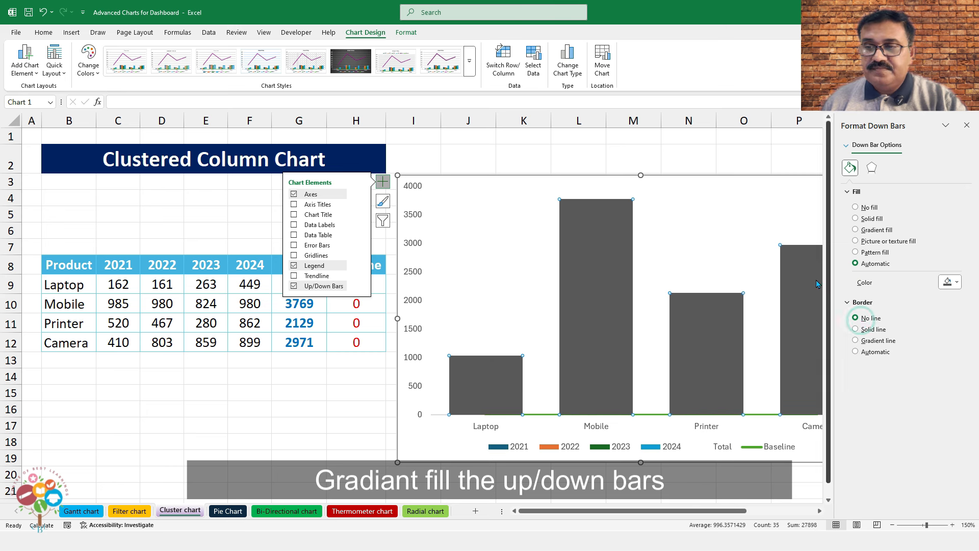
pyautogui.click(858, 230)
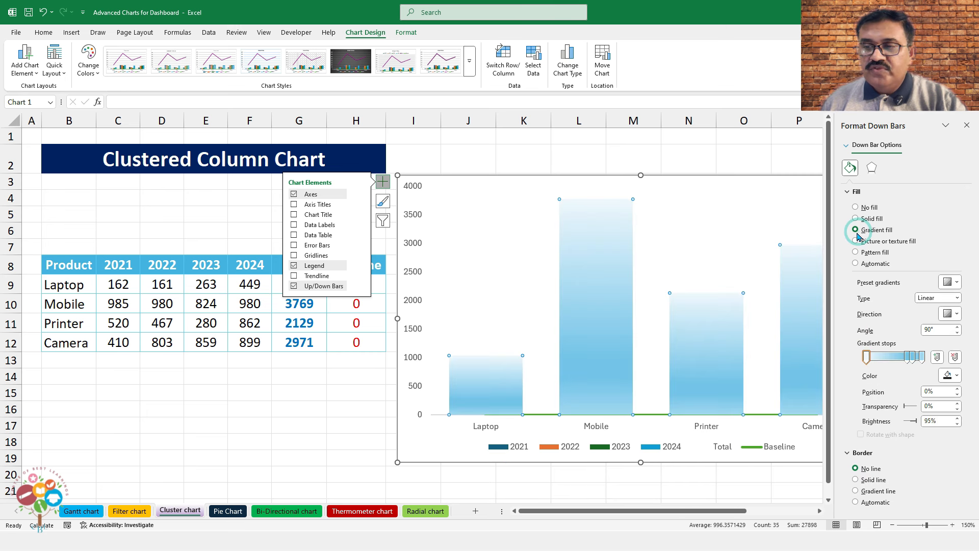
pyautogui.click(911, 359)
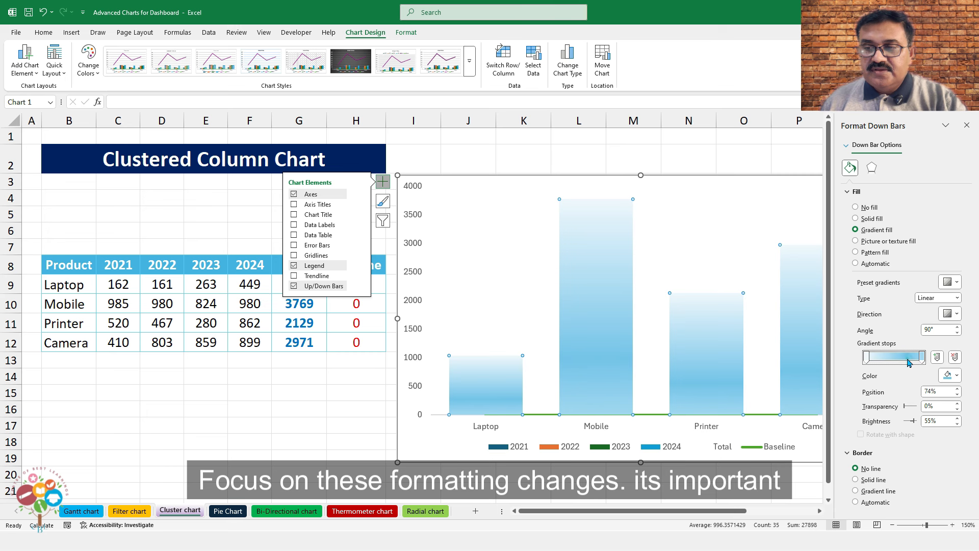
pyautogui.click(866, 358)
pyautogui.click(865, 359)
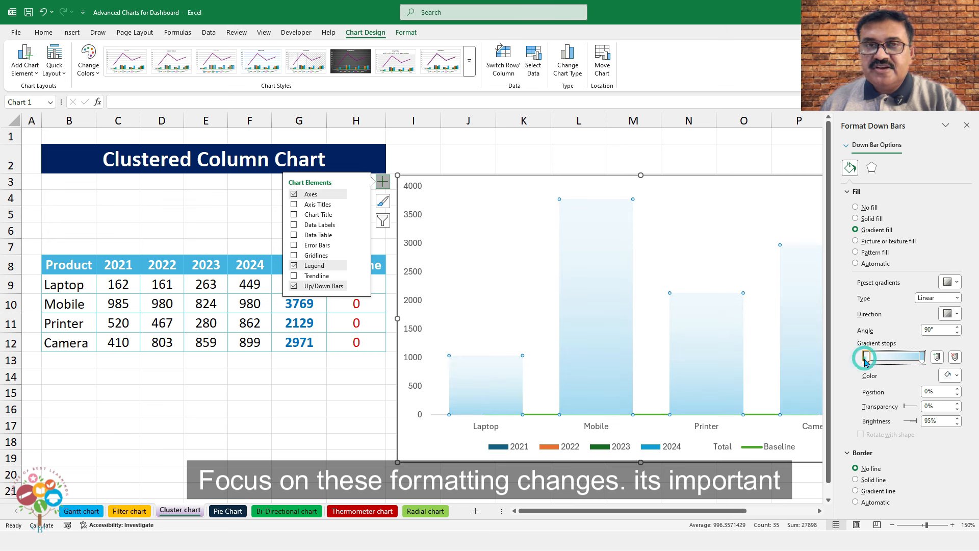
pyautogui.click(956, 375)
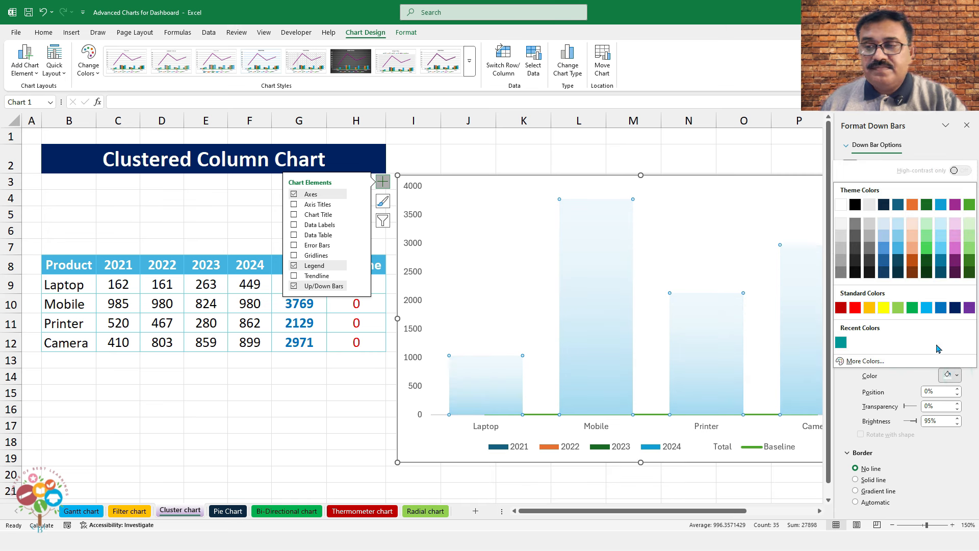
pyautogui.click(931, 309)
# Colour the right gradient stop light blue and set its transparency to 100%
pyautogui.click(922, 357)
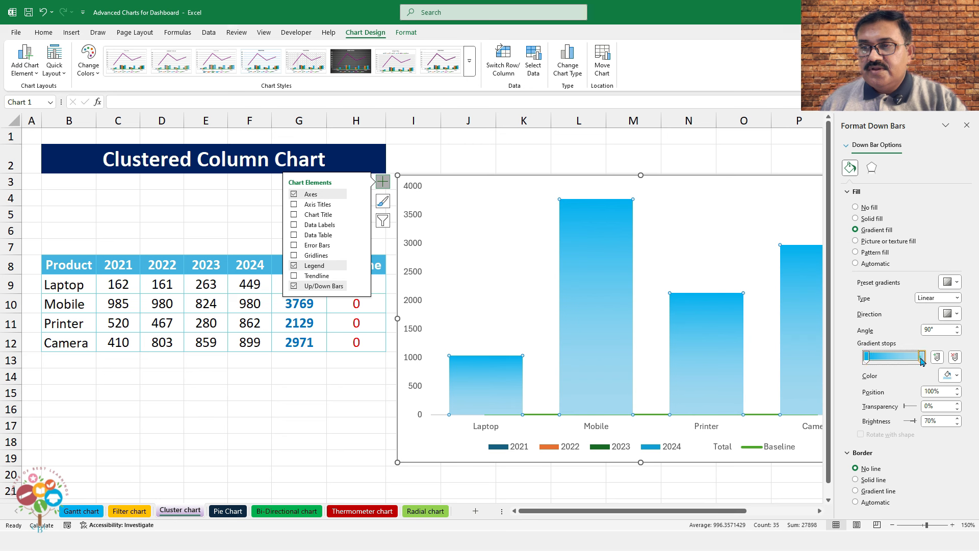
pyautogui.click(956, 376)
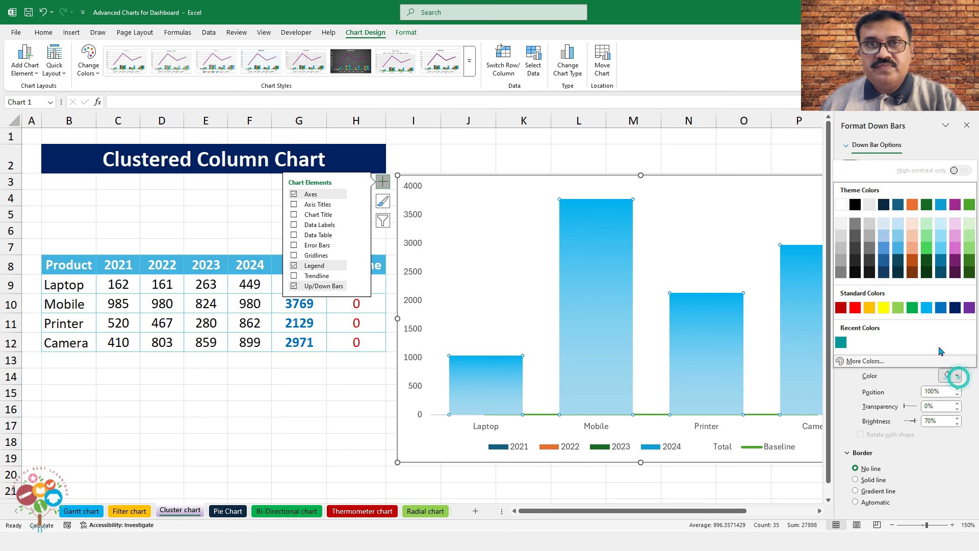
pyautogui.click(940, 223)
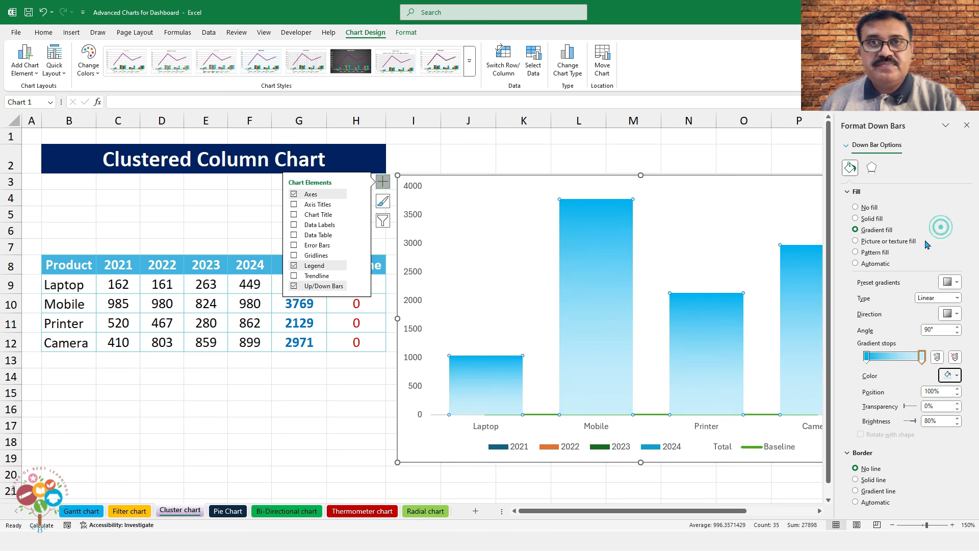
pyautogui.moveTo(906, 411); pyautogui.dragTo(922, 410)
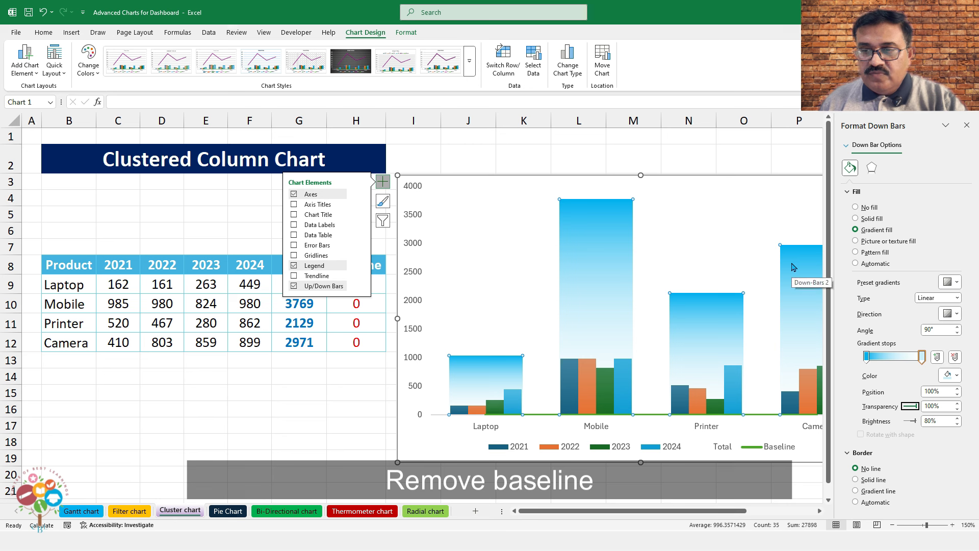
# Set the Baseline series line to No line
pyautogui.click(775, 415)
pyautogui.click(865, 223)
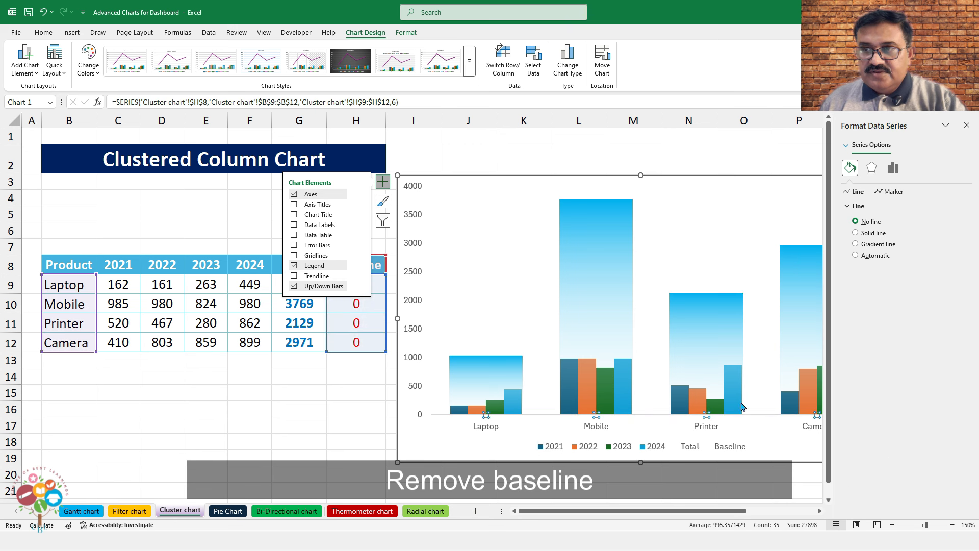
pyautogui.click(965, 124)
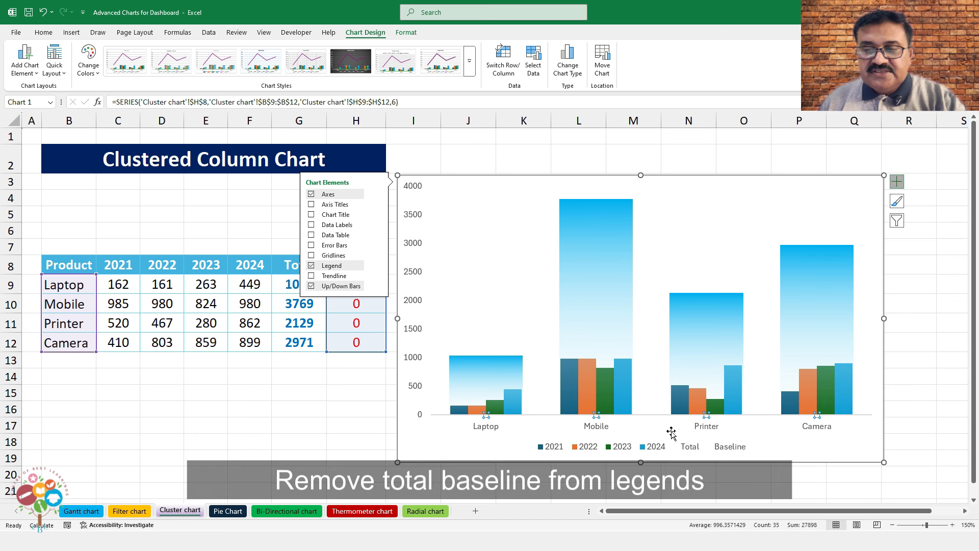
# Delete the Total and Baseline entries from the legend, leaving 2021–2024
pyautogui.doubleClick(689, 448)
pyautogui.click(689, 448)
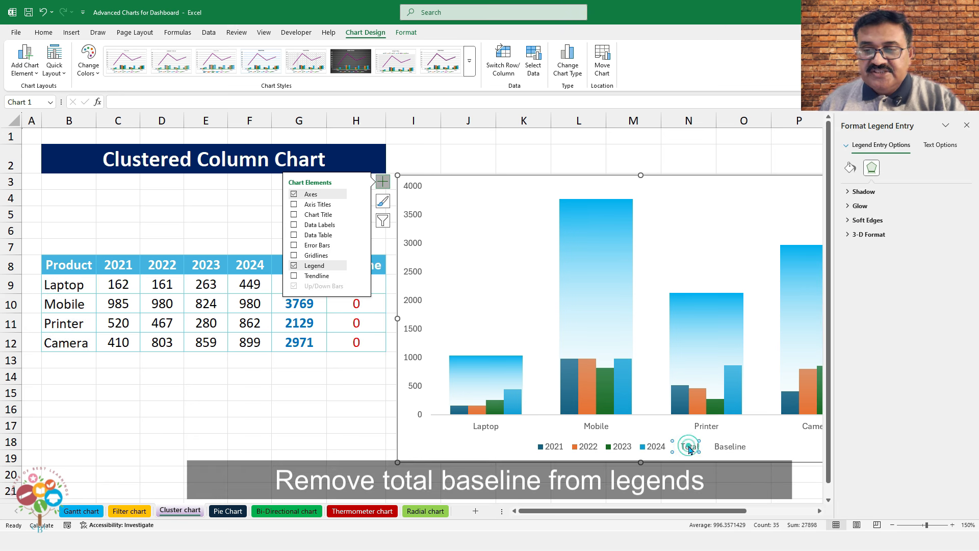
pyautogui.rightClick(689, 447)
pyautogui.click(724, 316)
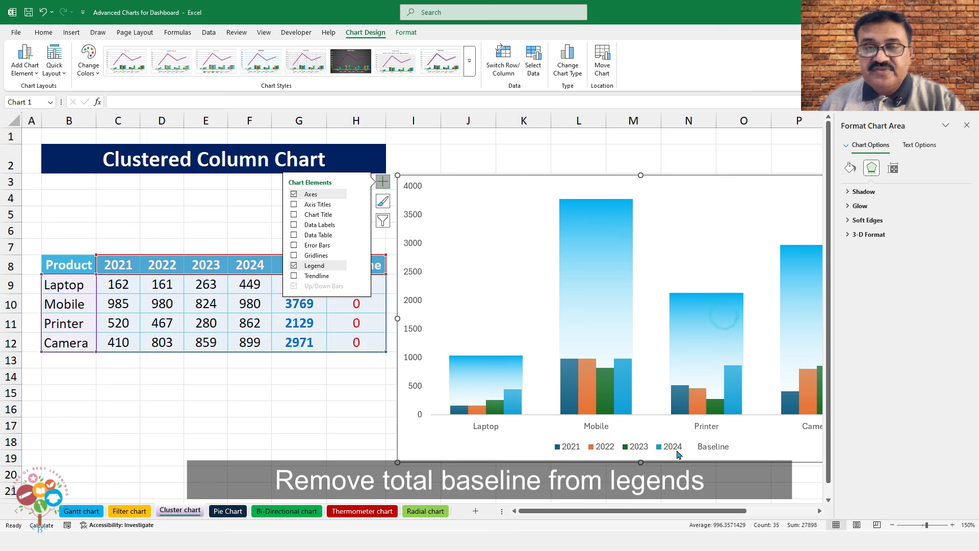
pyautogui.click(702, 451)
pyautogui.click(702, 452)
pyautogui.rightClick(706, 453)
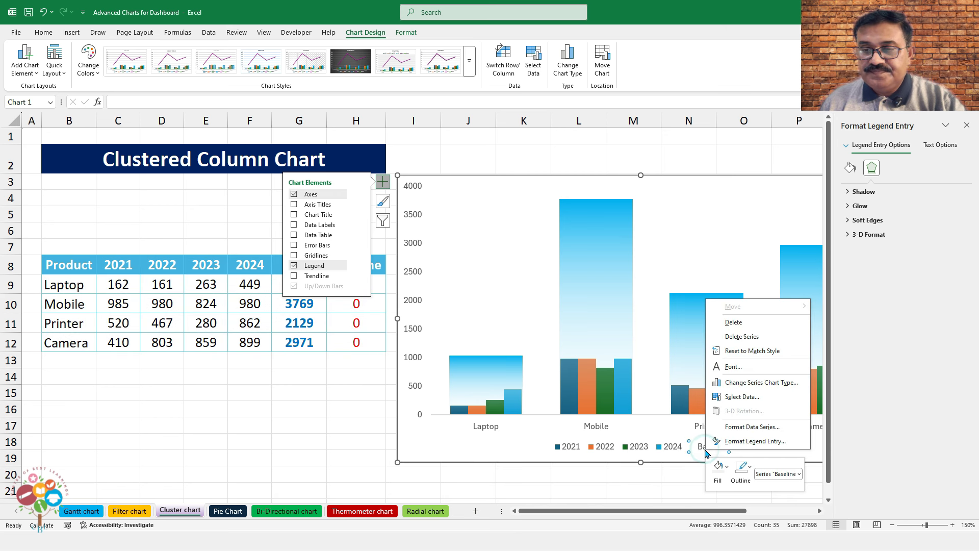
pyautogui.click(733, 322)
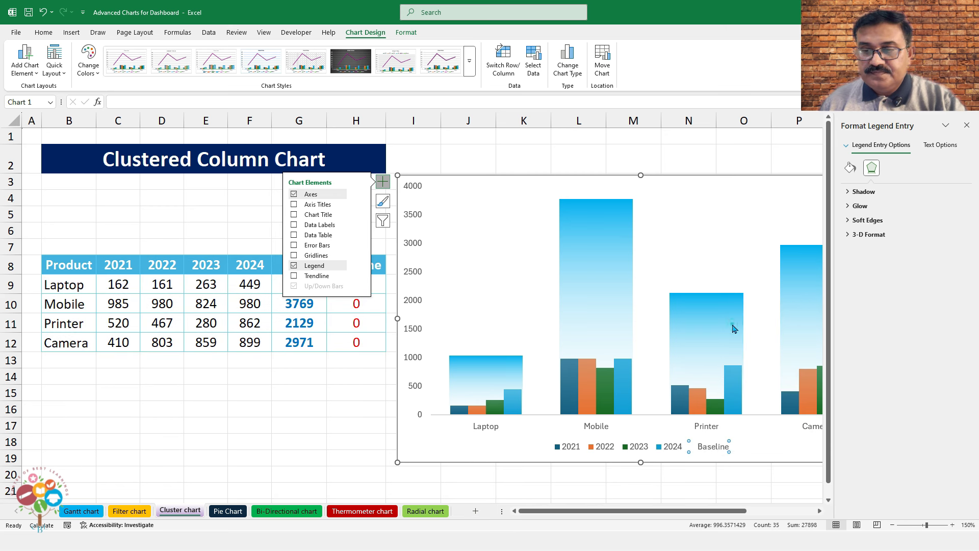
pyautogui.click(671, 446)
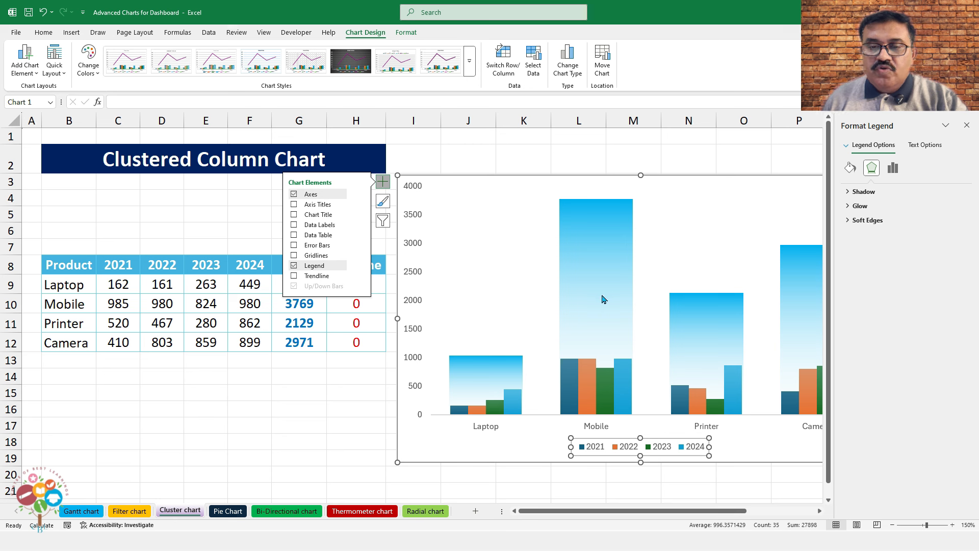
pyautogui.click(595, 200)
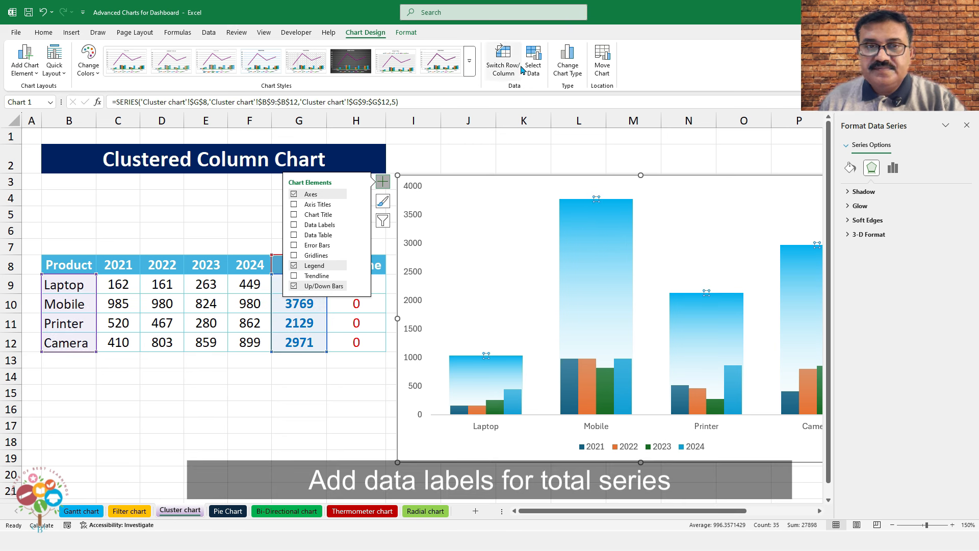
# Add Total data labels above the bars and change them to down-arrow callout shapes
pyautogui.click(34, 74)
pyautogui.moveTo(51, 131)
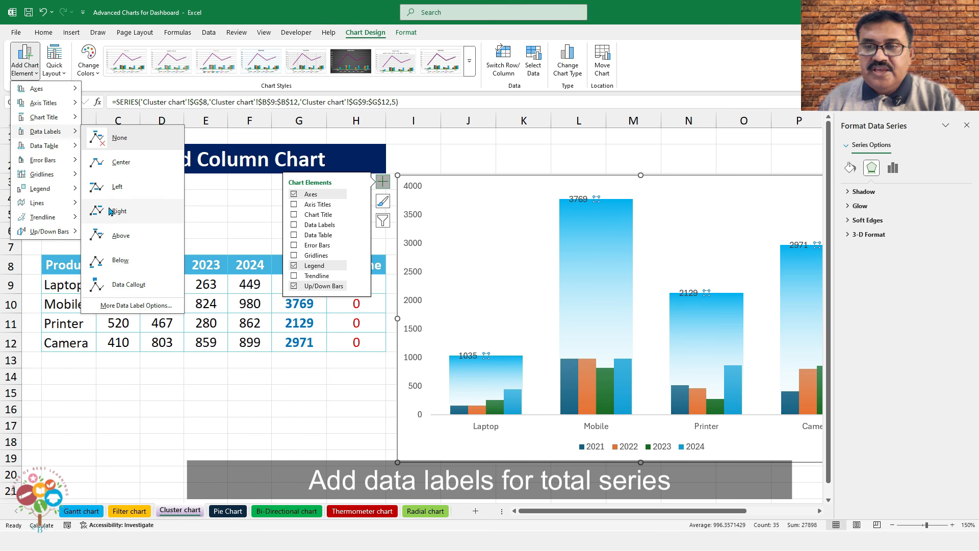
pyautogui.click(116, 236)
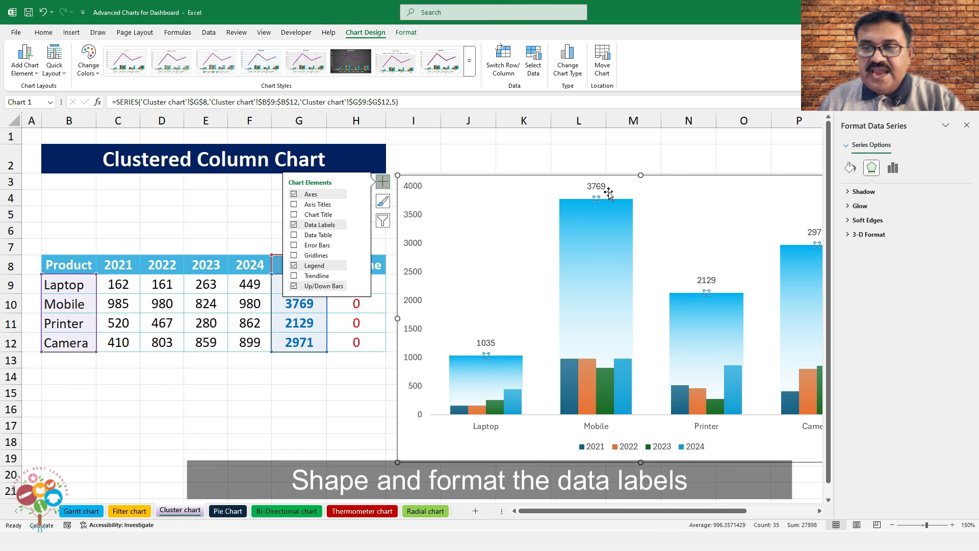
pyautogui.click(603, 188)
pyautogui.rightClick(603, 188)
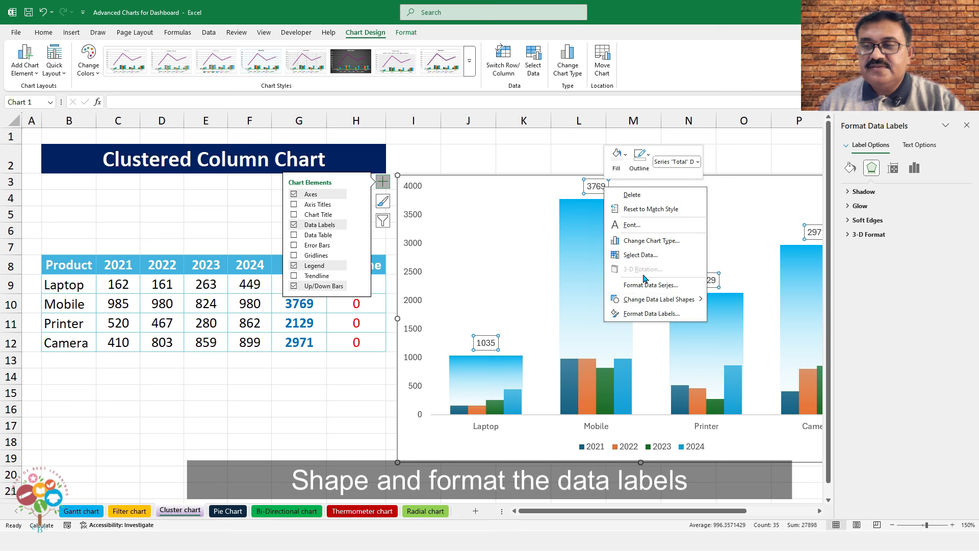
pyautogui.moveTo(702, 299)
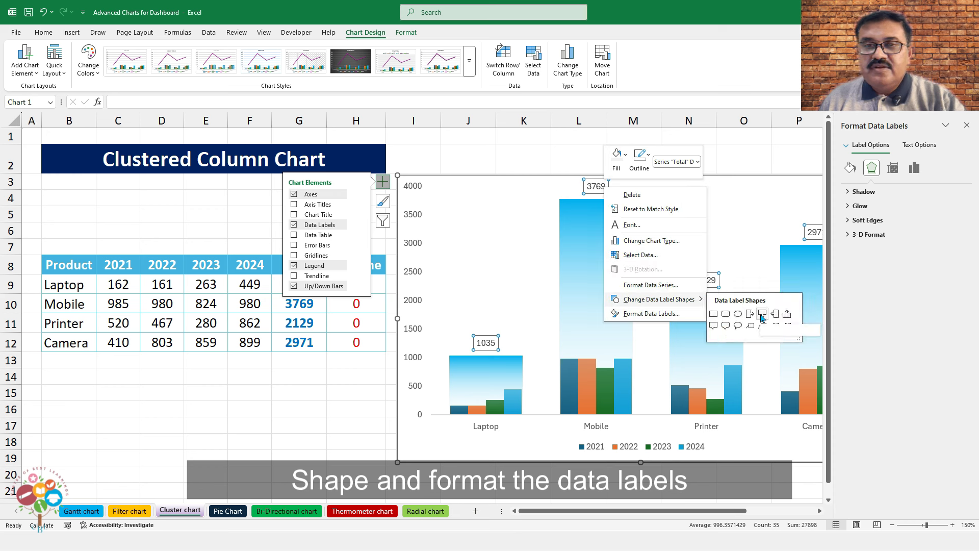
pyautogui.click(761, 314)
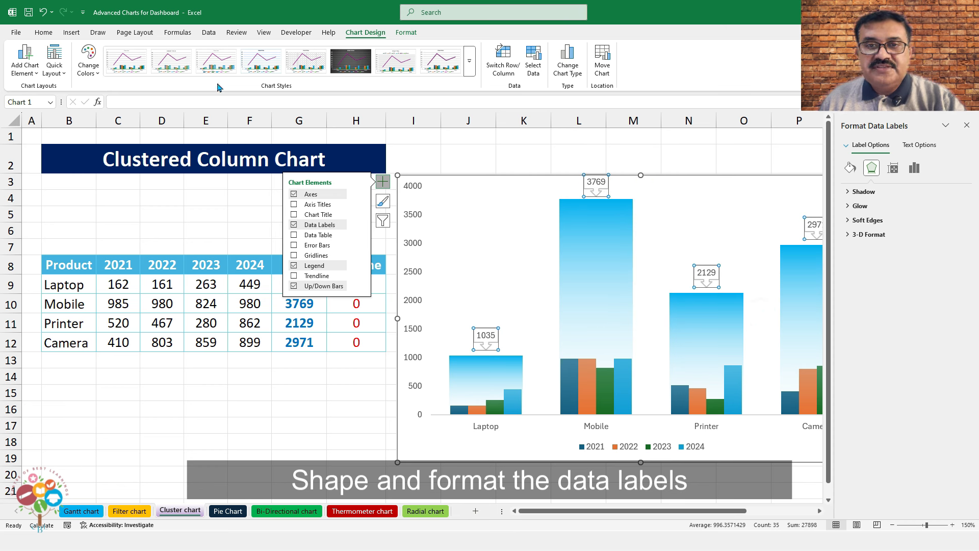
# Fill the callout labels Dark Blue with bold white text at size 10.5
pyautogui.click(44, 34)
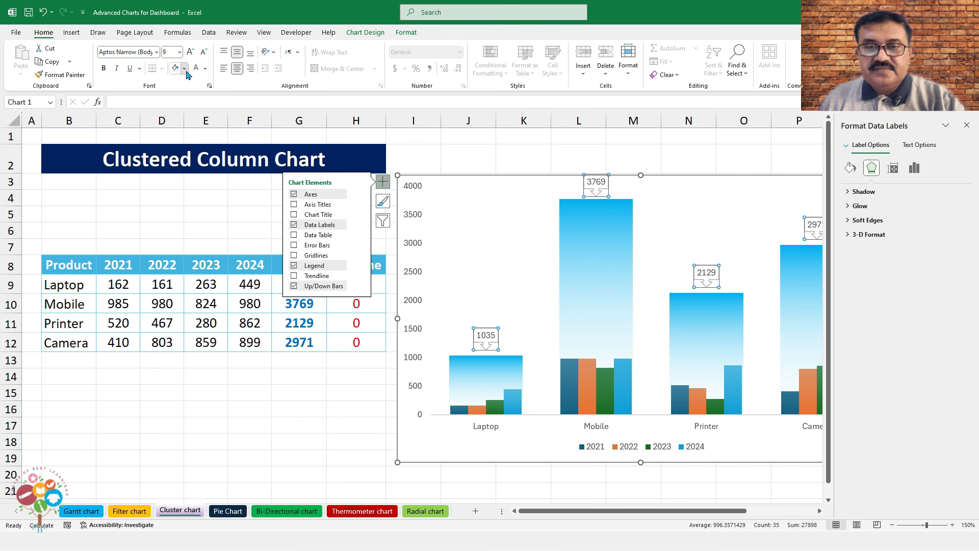
pyautogui.click(186, 70)
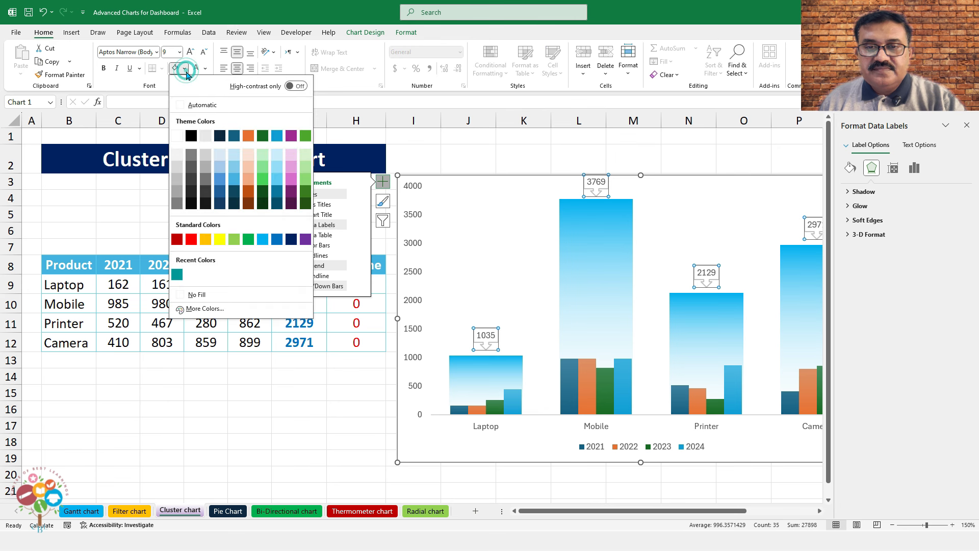
pyautogui.click(291, 240)
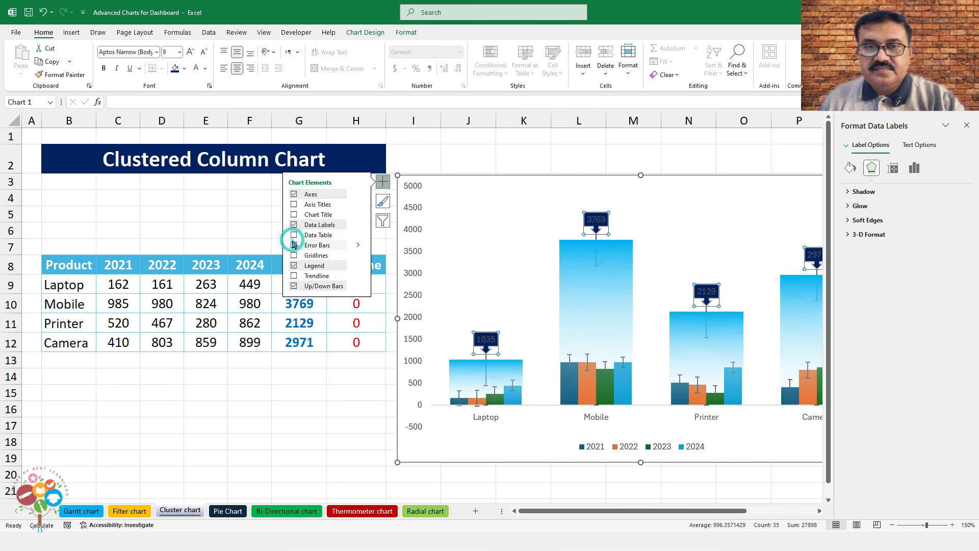
pyautogui.click(205, 68)
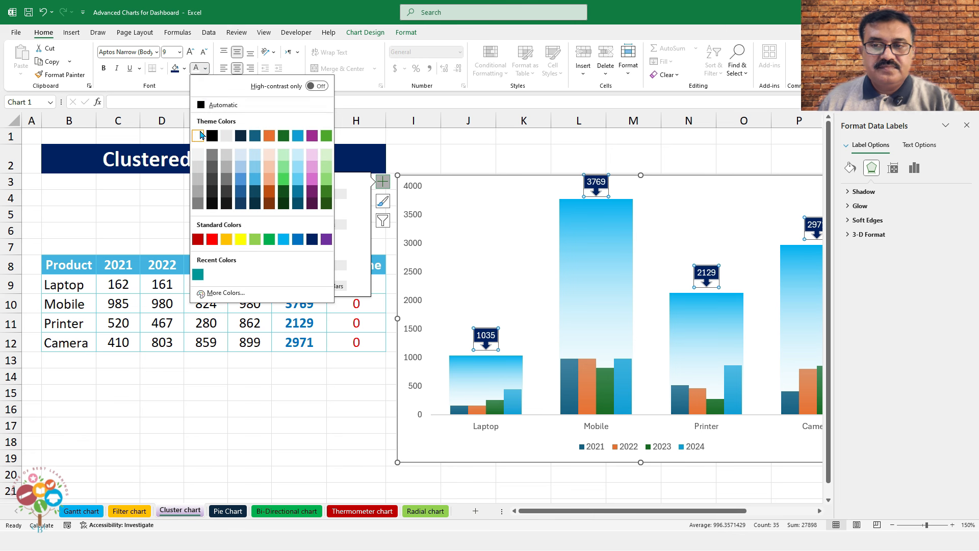
pyautogui.click(199, 134)
pyautogui.click(104, 68)
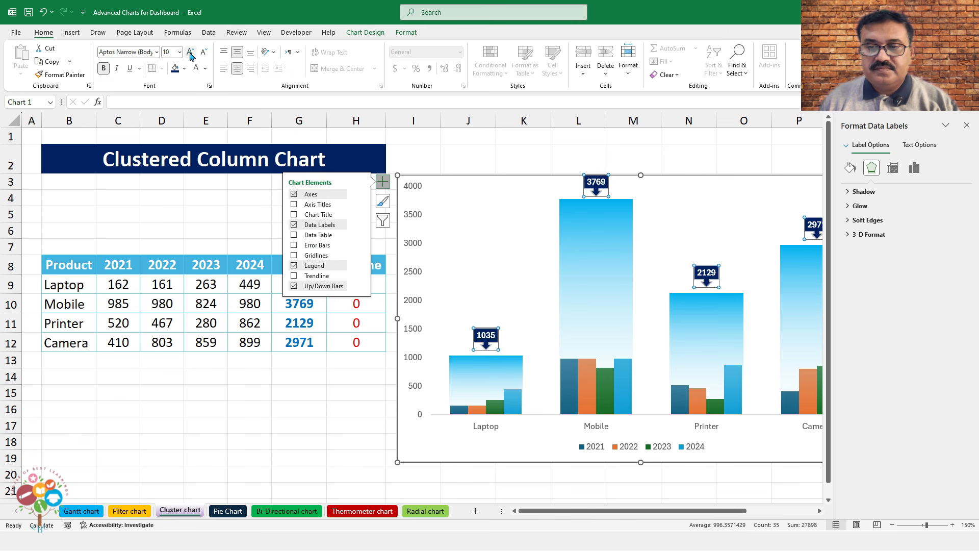
pyautogui.click(190, 51)
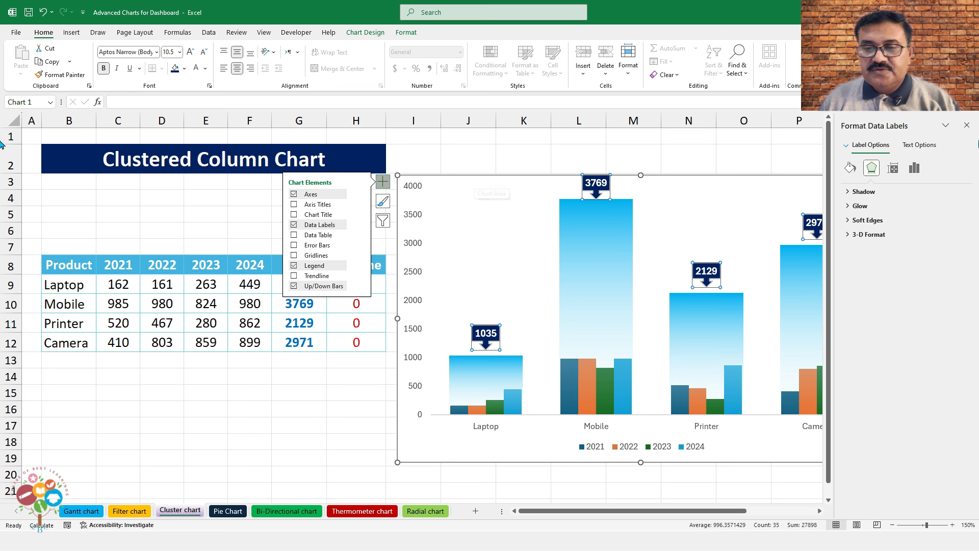
pyautogui.click(720, 142)
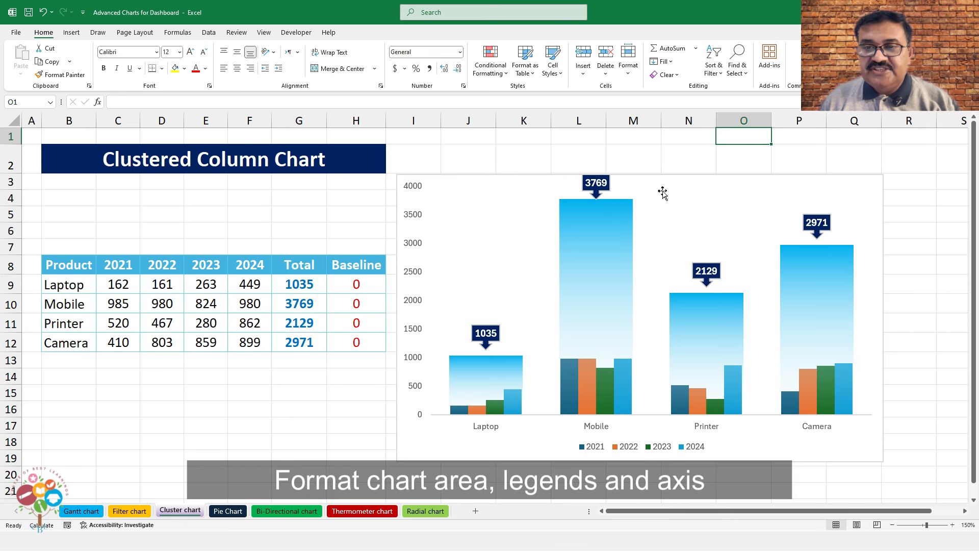
# Remove the chart's outline and give it an outer shadow
pyautogui.click(674, 177)
pyautogui.click(406, 32)
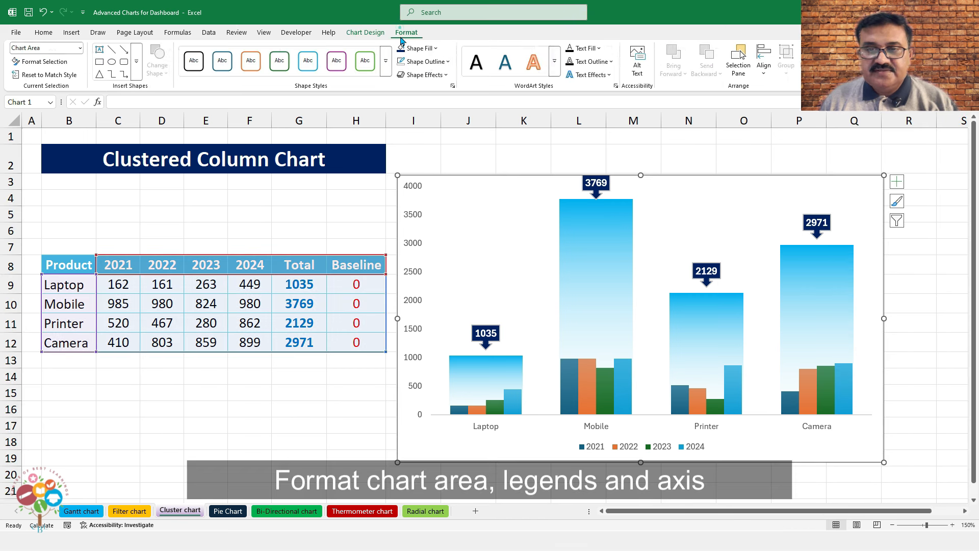
pyautogui.click(441, 63)
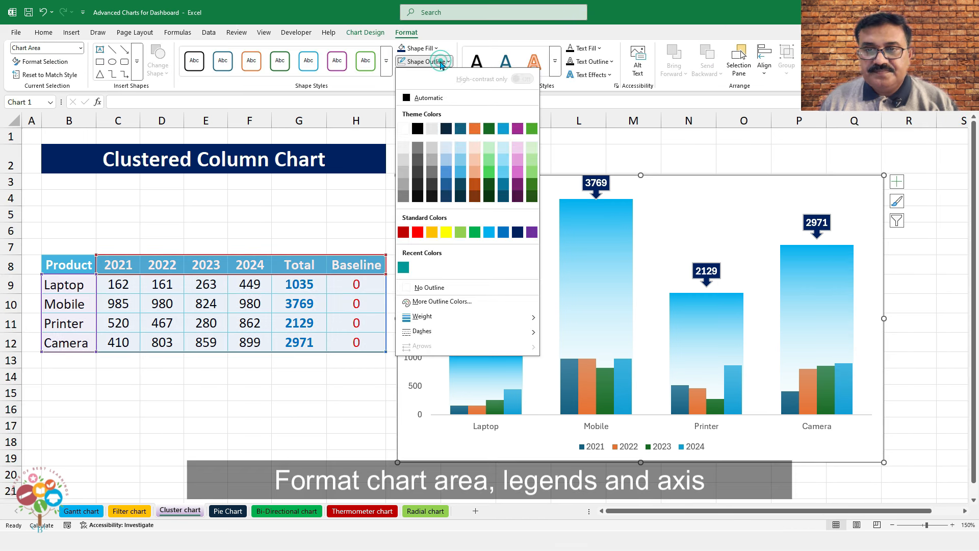
pyautogui.click(443, 288)
pyautogui.click(426, 74)
pyautogui.moveTo(433, 117)
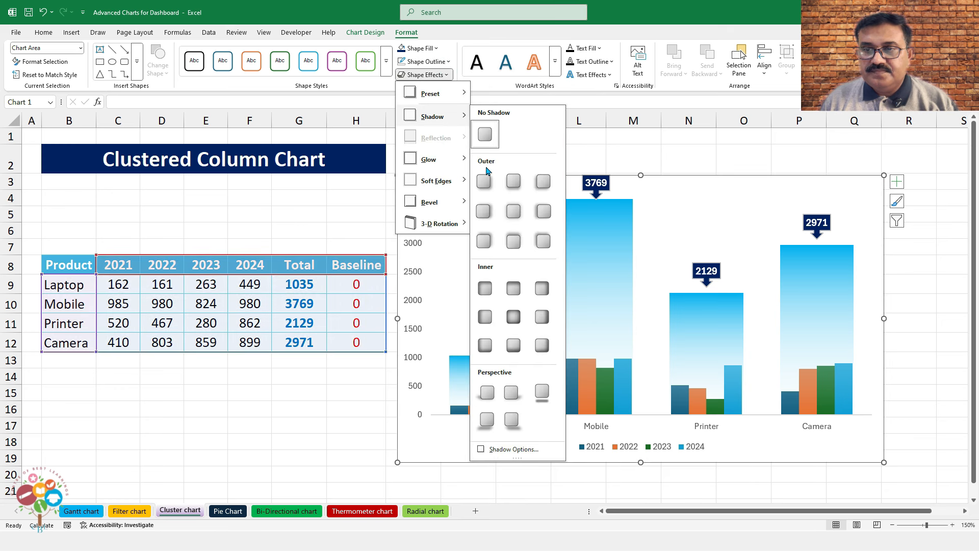
pyautogui.click(486, 180)
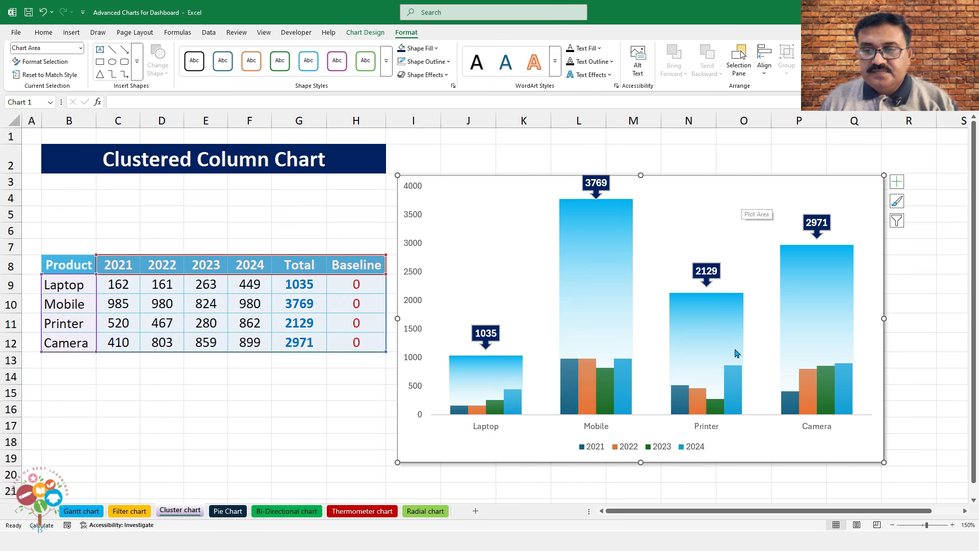
# Make the legend, vertical axis and category axis labels bold and larger
pyautogui.click(652, 445)
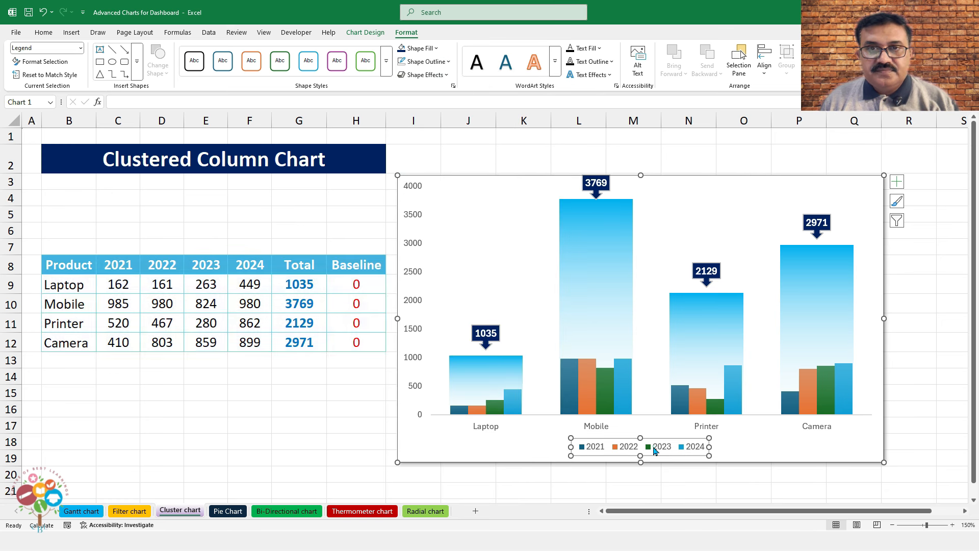
pyautogui.click(43, 32)
pyautogui.click(194, 52)
pyautogui.click(194, 52)
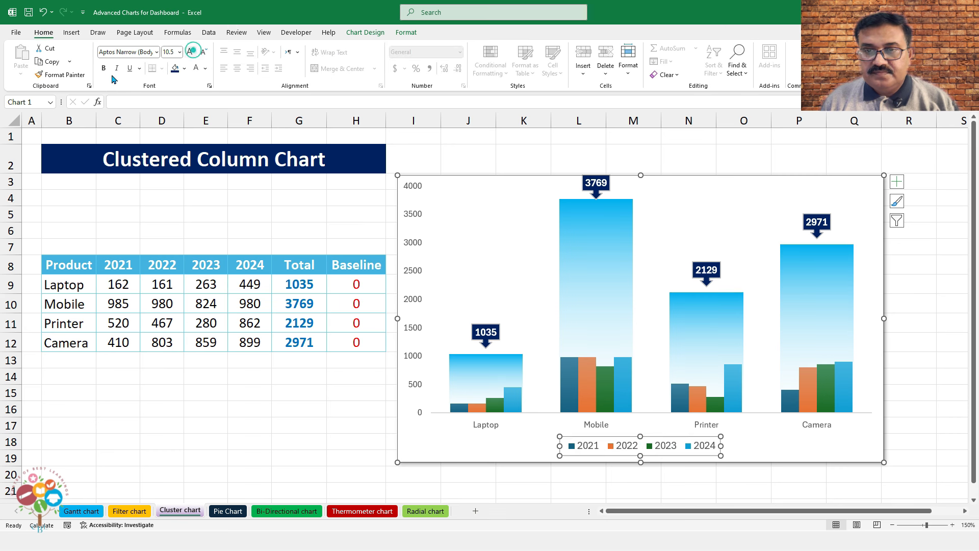
pyautogui.click(104, 68)
pyautogui.click(411, 246)
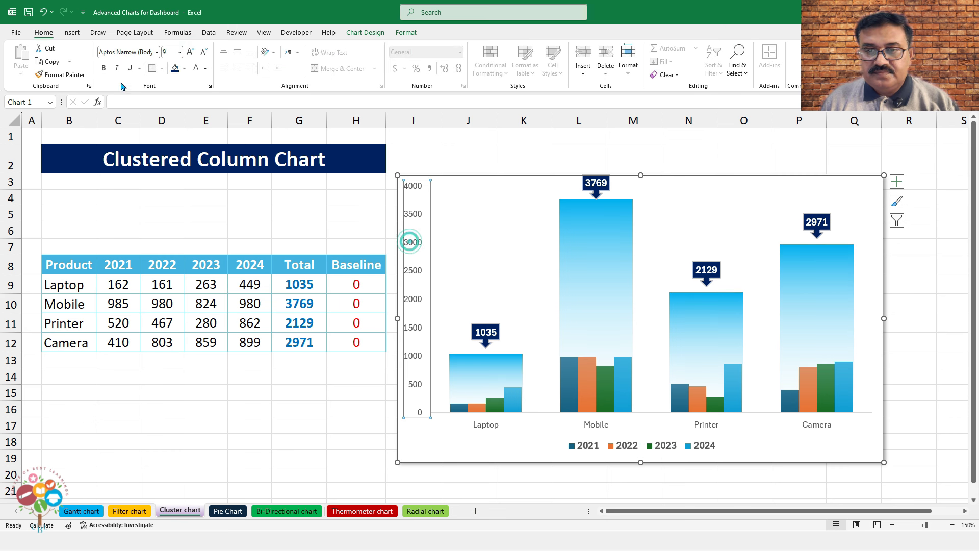
pyautogui.click(103, 68)
pyautogui.click(190, 52)
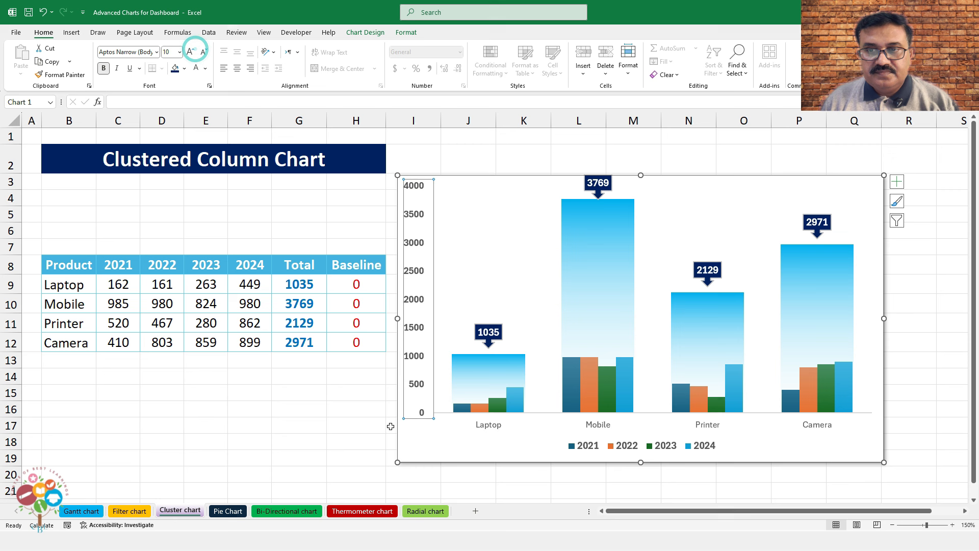
pyautogui.click(487, 429)
pyautogui.click(191, 53)
pyautogui.click(191, 53)
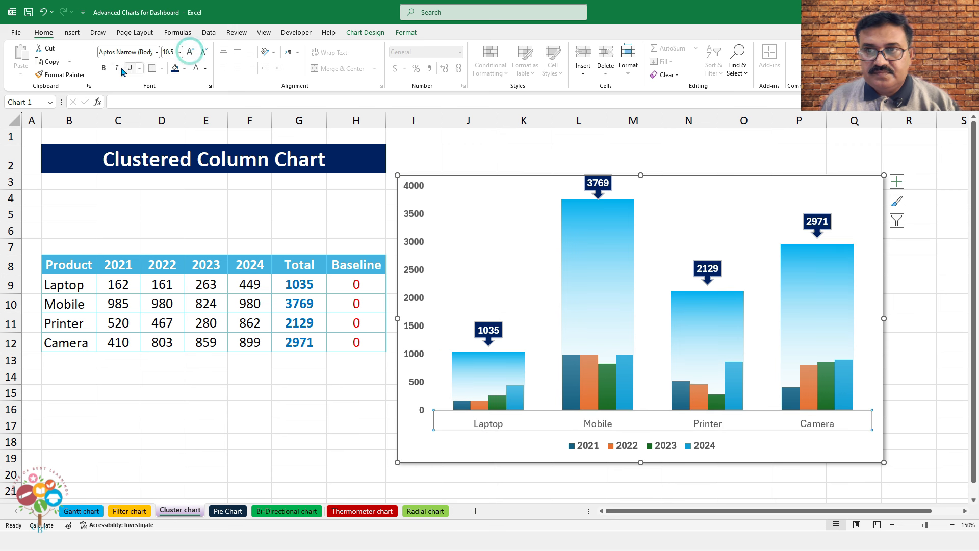
pyautogui.click(103, 68)
pyautogui.click(913, 344)
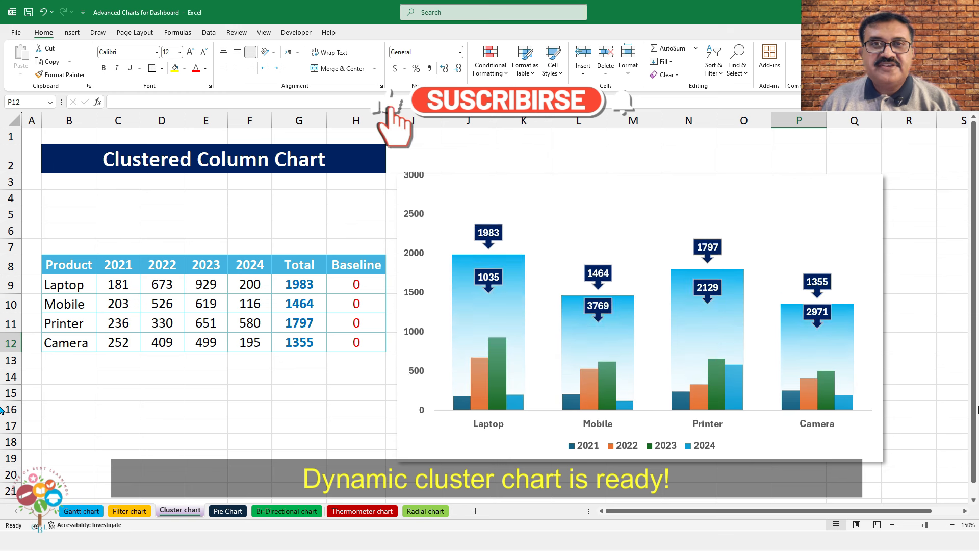
# Recalculate the RAND-driven figures three times with F9, refreshing totals to 2007, 2072, 1730, 1493
pyautogui.press('F9')
pyautogui.press('F9')
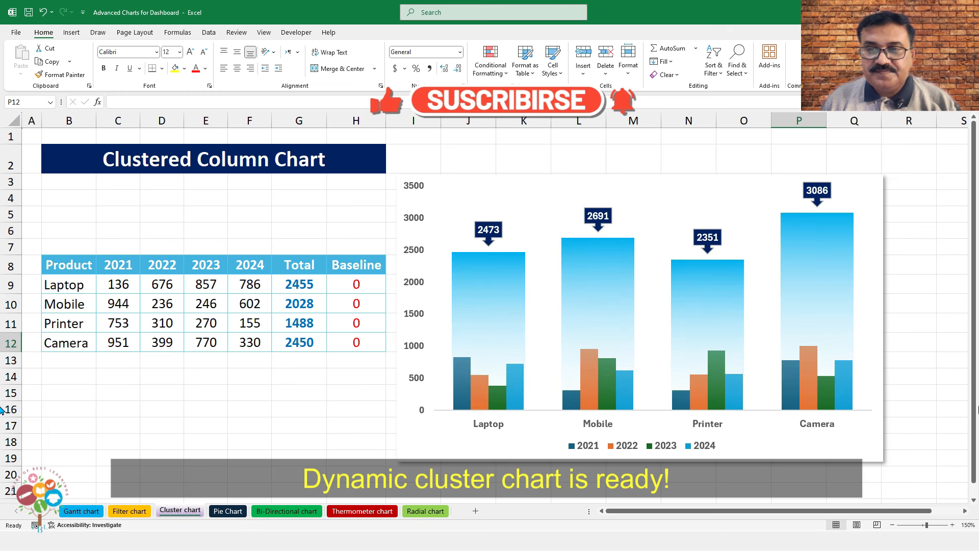
pyautogui.press('F9')
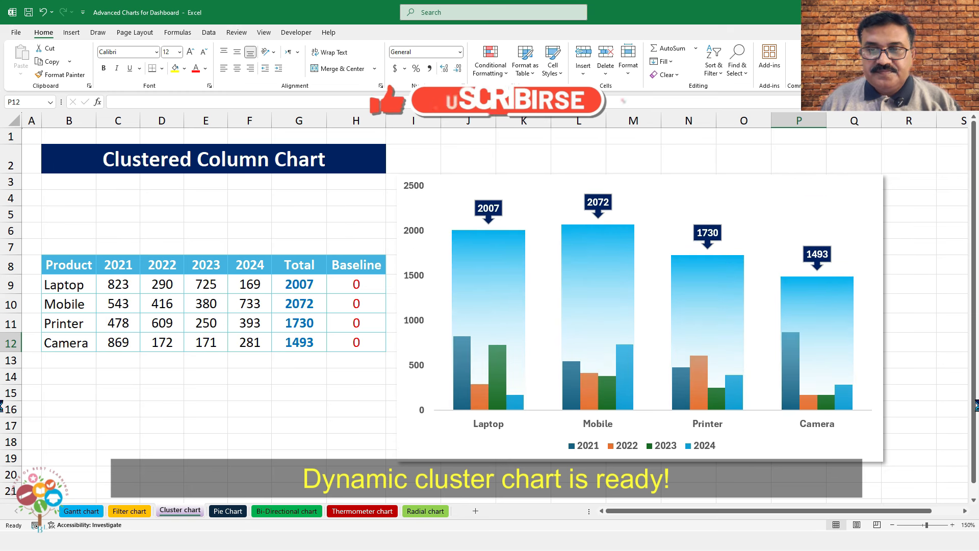
pyautogui.press('F9')
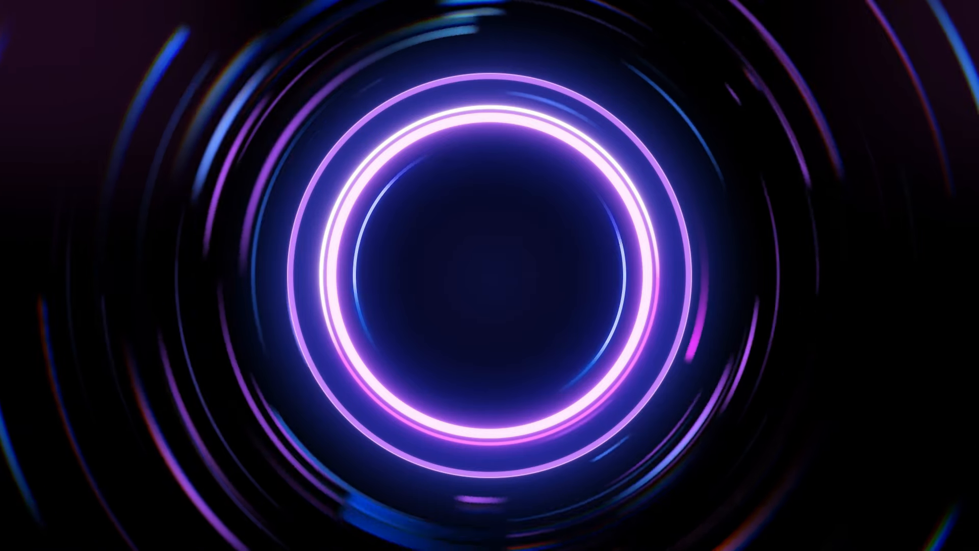
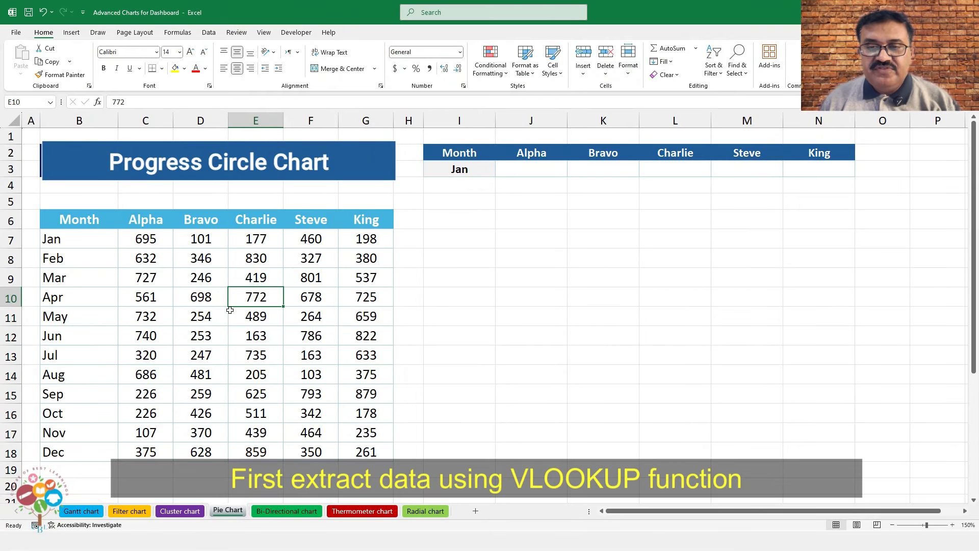
# Enter =VLOOKUP(I3,B6:G18,{2,3,4,5,6},0) in J3 to pull the chosen month's values
pyautogui.click(544, 172)
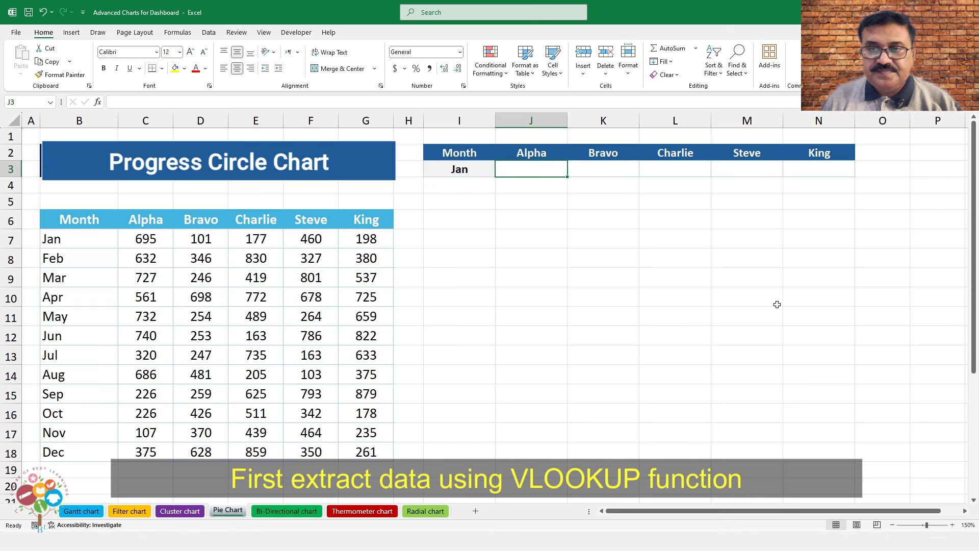
pyautogui.write('=VL')
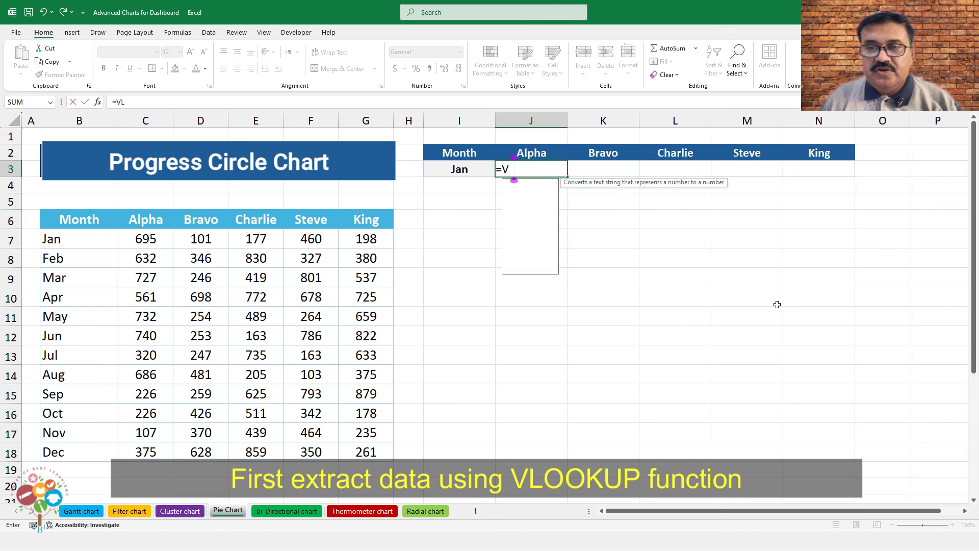
pyautogui.write('OOKUP(')
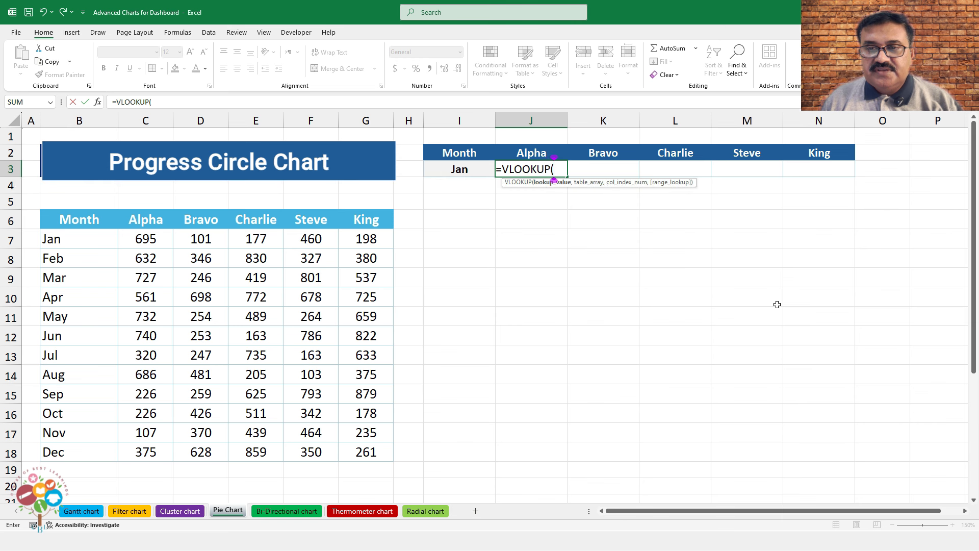
pyautogui.click(463, 169)
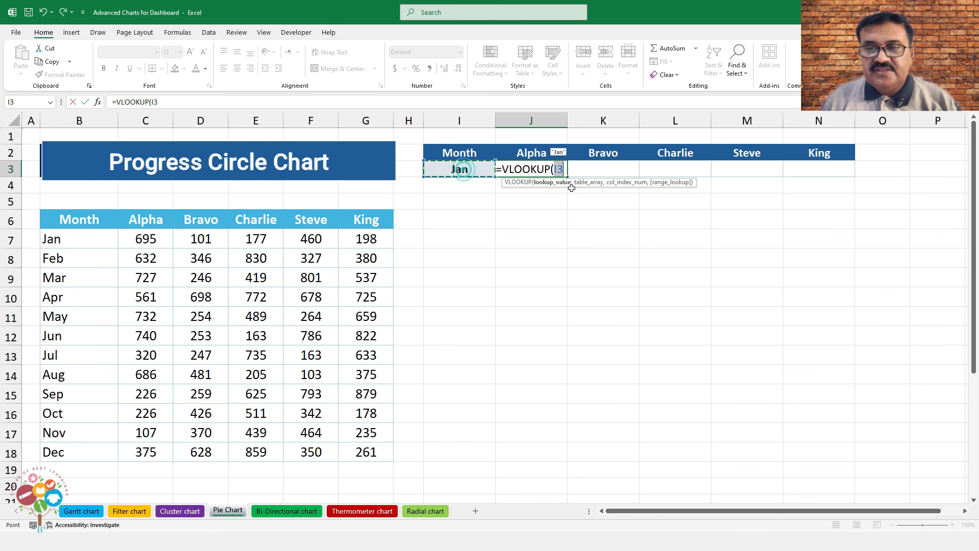
pyautogui.write(',')
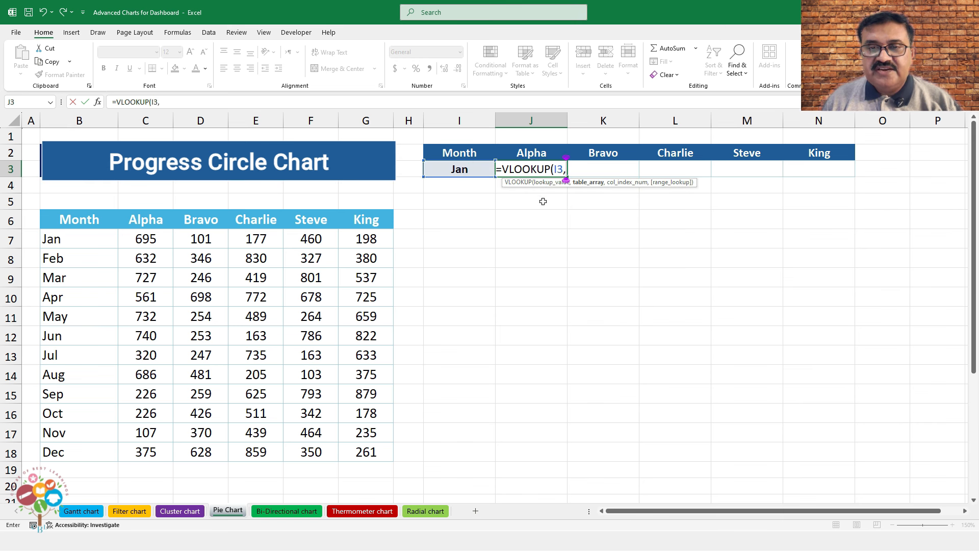
pyautogui.moveTo(102, 226); pyautogui.dragTo(356, 450)
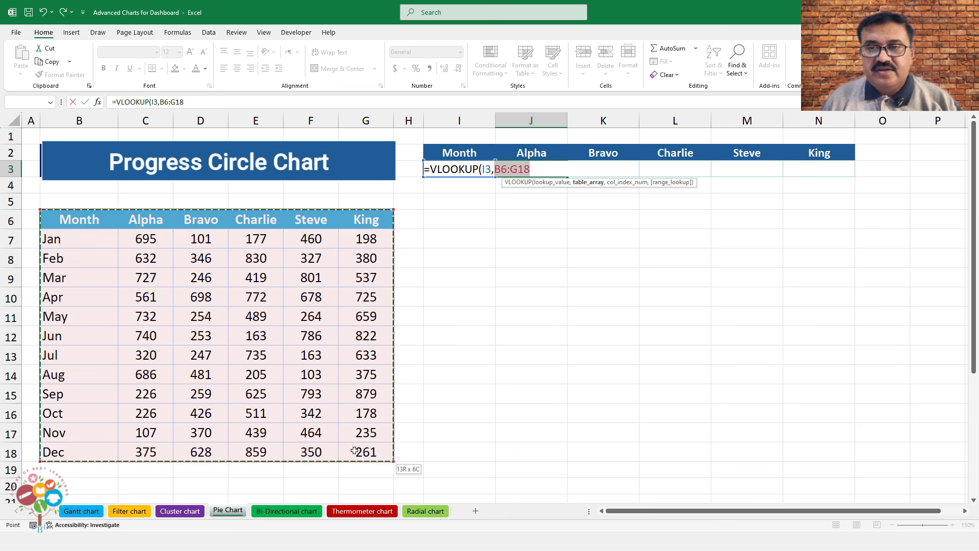
pyautogui.write(',{2,3,4,5,6')
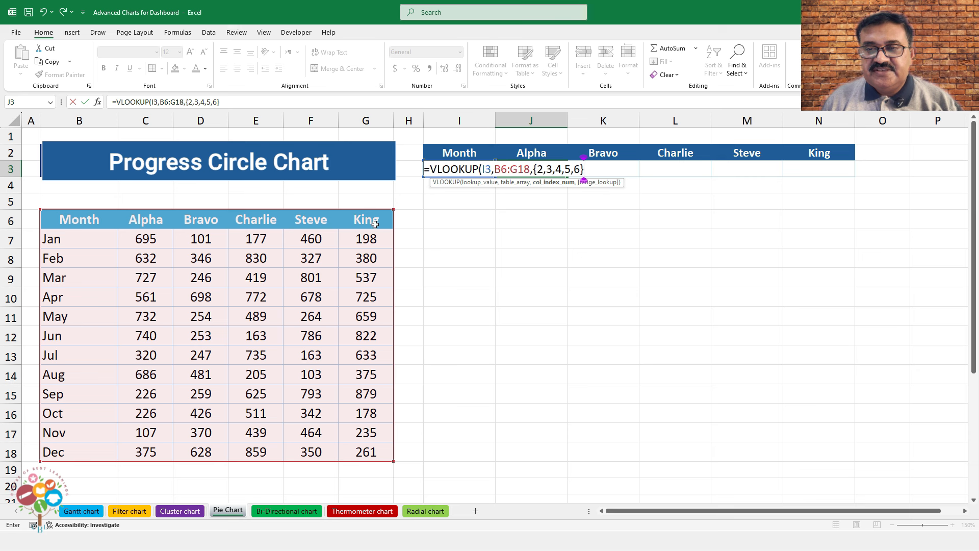
pyautogui.write(',')
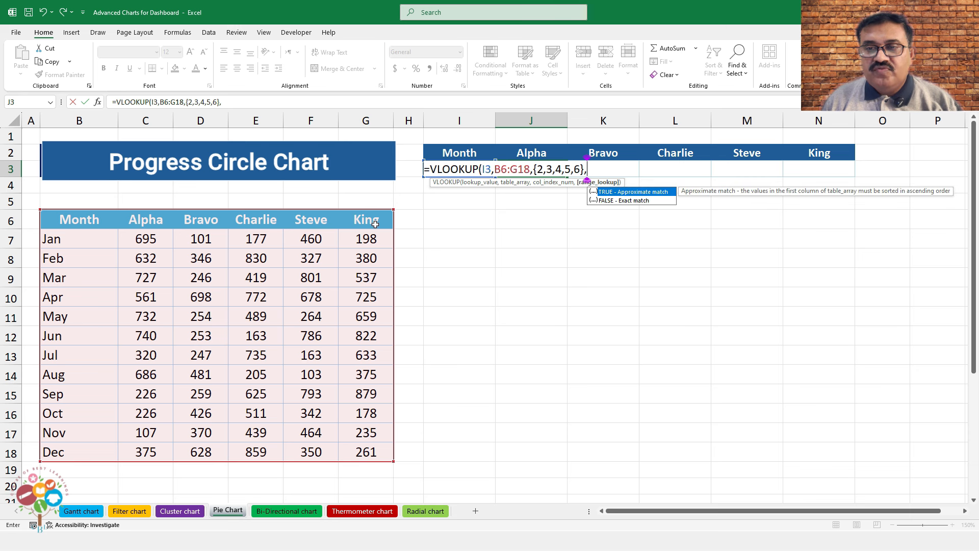
pyautogui.write('0')
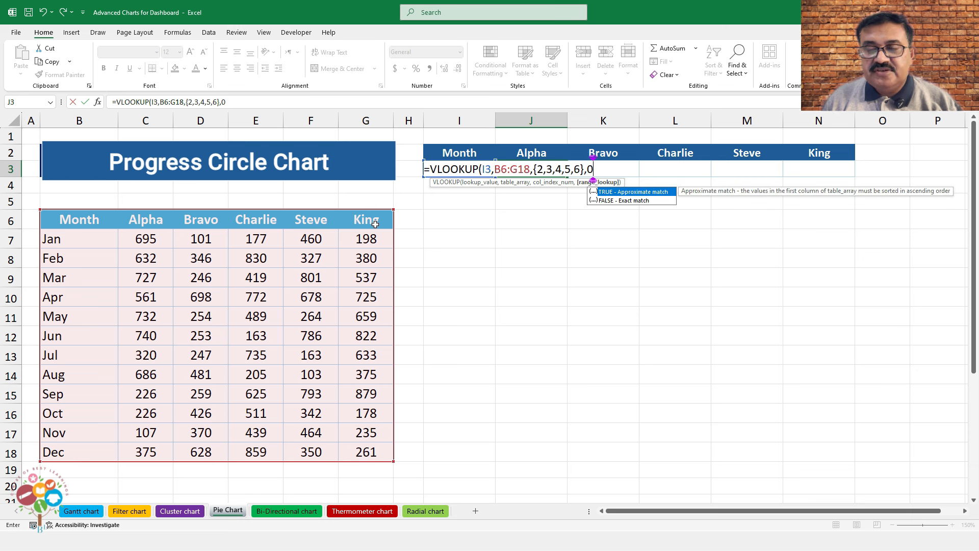
pyautogui.write(')')
pyautogui.press('Return')
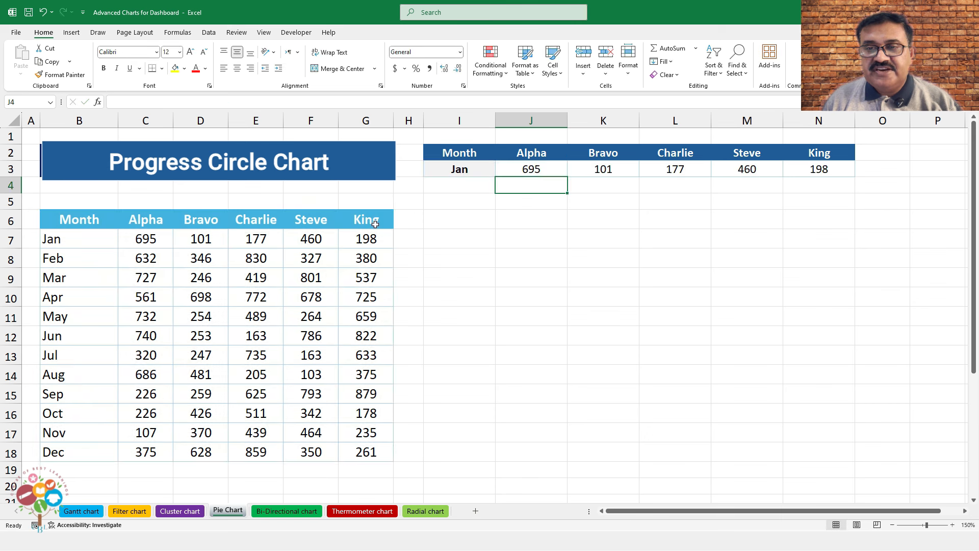
pyautogui.press('Up')
# Test the lookup by switching I3 to Mar, Jun, then back to Jan, and select I2:N3
pyautogui.click(459, 170)
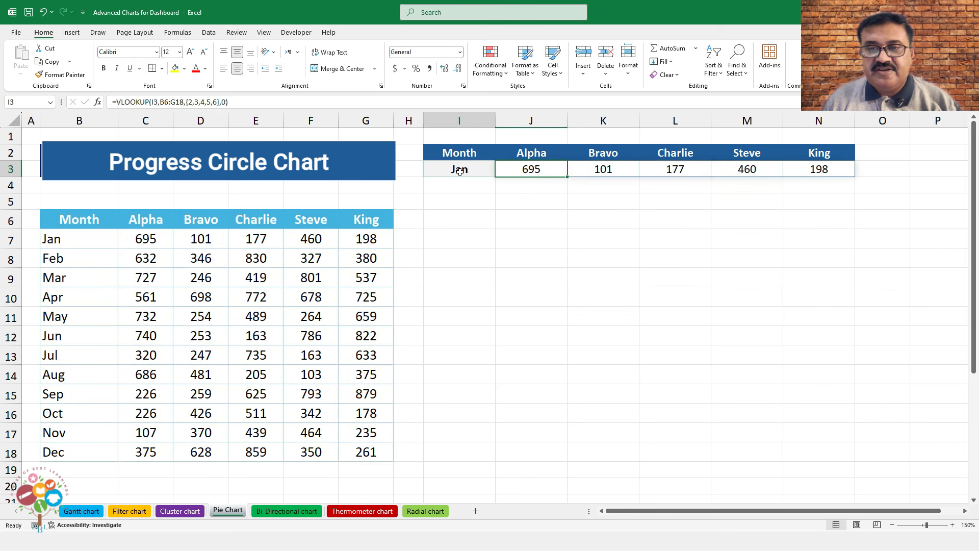
pyautogui.click(500, 172)
pyautogui.click(469, 199)
pyautogui.click(500, 172)
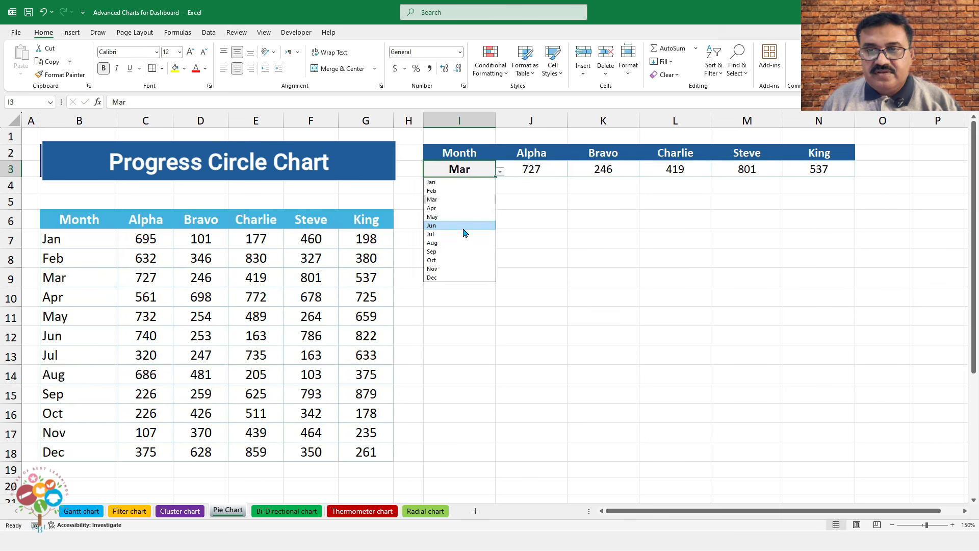
pyautogui.click(461, 224)
pyautogui.click(500, 172)
pyautogui.click(461, 182)
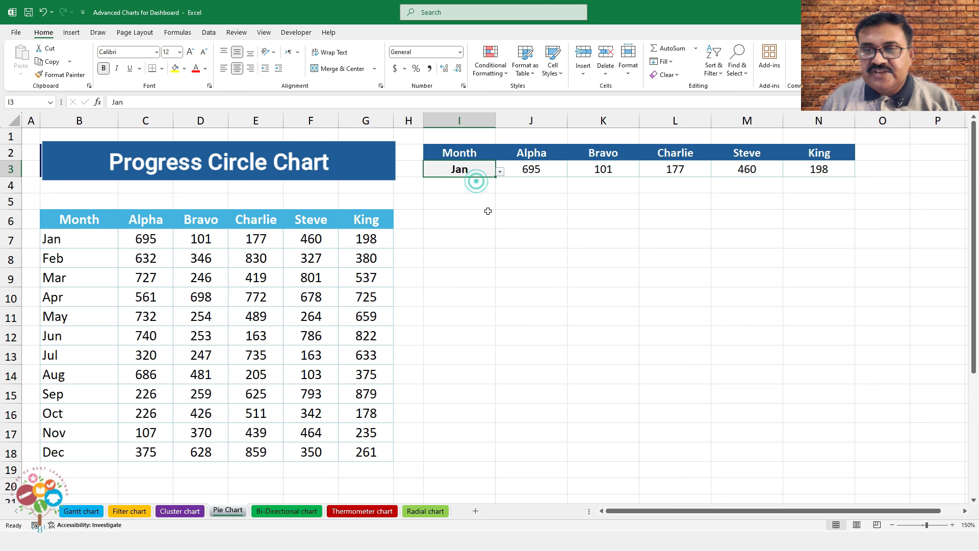
pyautogui.click(470, 152)
pyautogui.moveTo(515, 152); pyautogui.dragTo(826, 168)
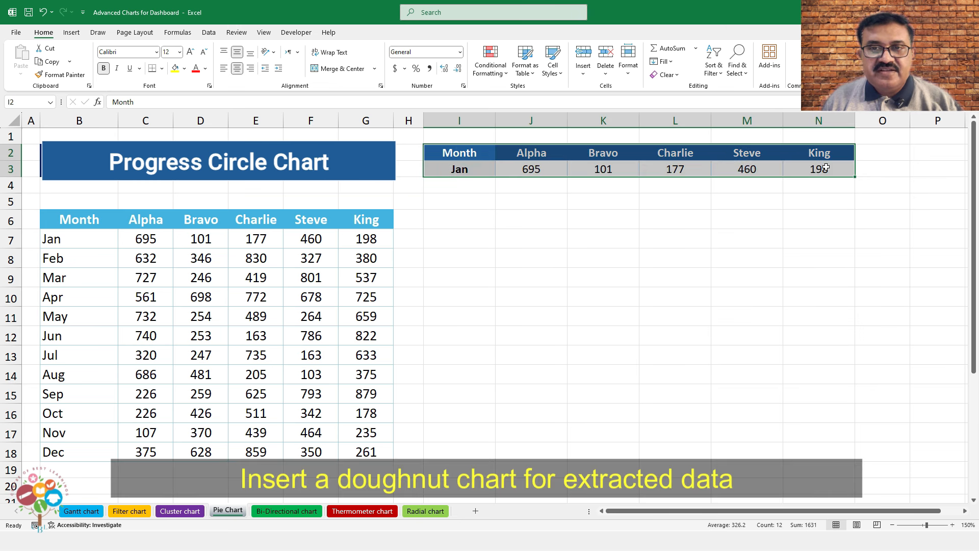
# Insert a doughnut chart of the Jan values, move it below the lookup row and enlarge it
pyautogui.click(71, 32)
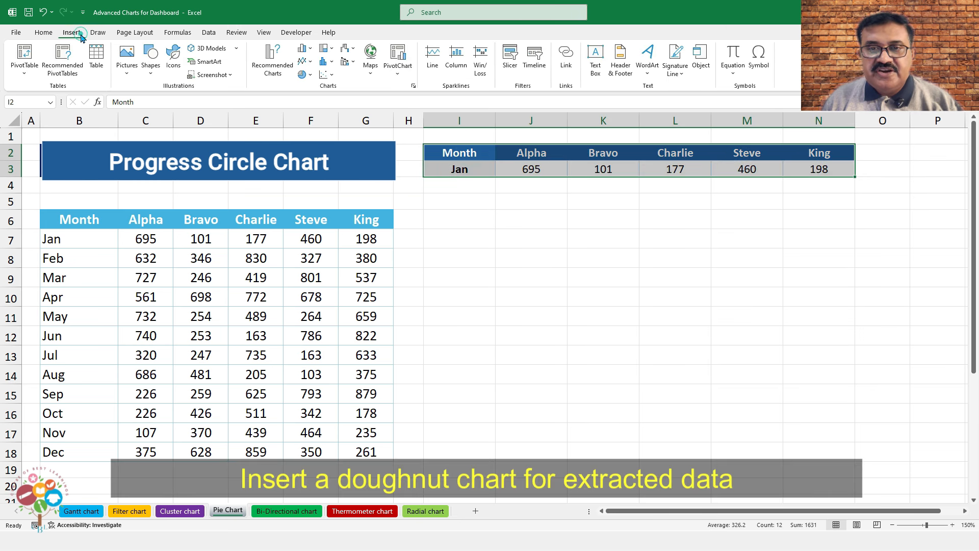
pyautogui.click(310, 75)
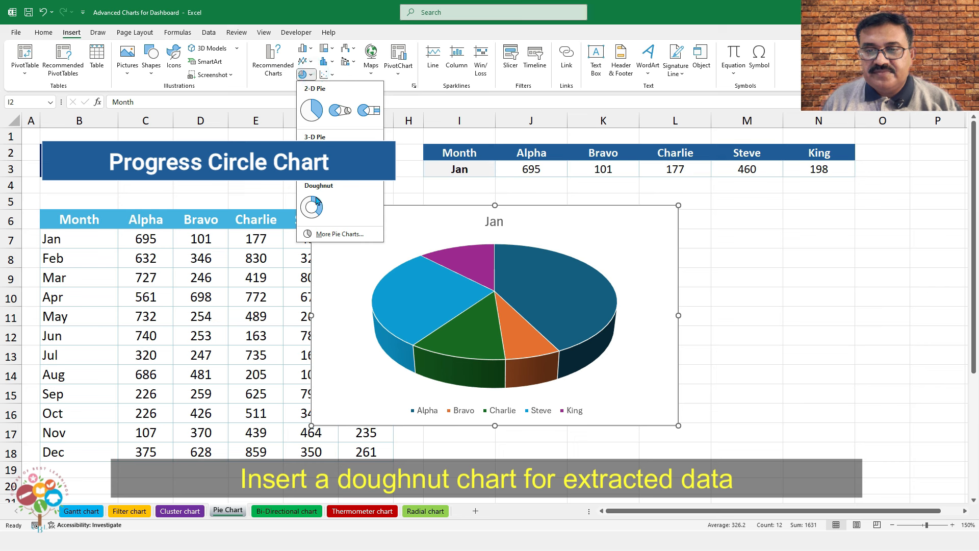
pyautogui.click(316, 201)
pyautogui.moveTo(573, 207); pyautogui.dragTo(687, 193)
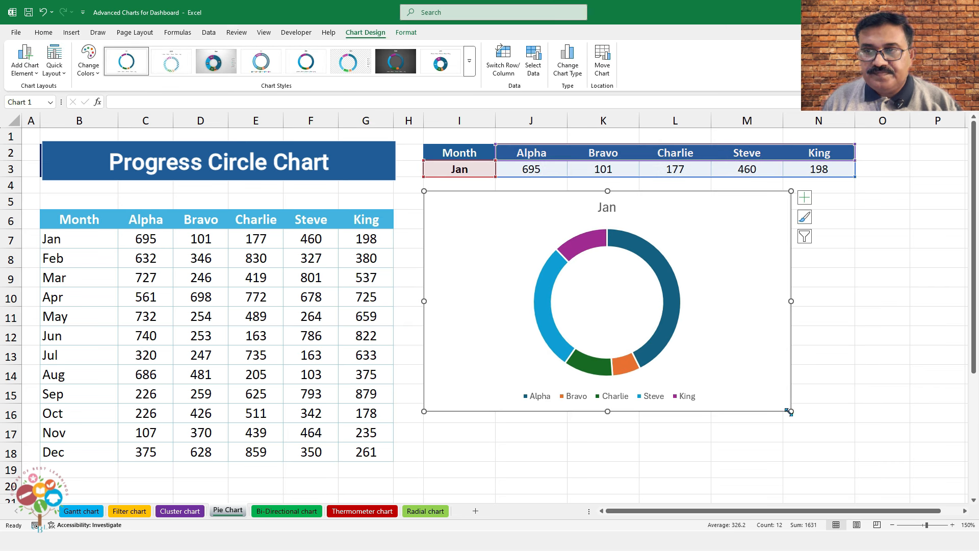
pyautogui.moveTo(789, 412); pyautogui.dragTo(857, 461)
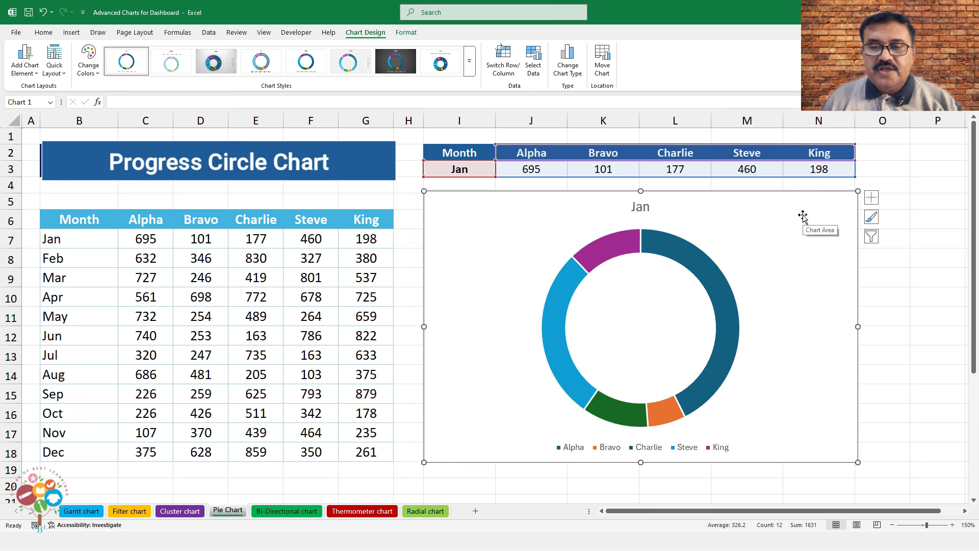
# Remove the doughnut chart's title and legend, then select the doughnut series
pyautogui.click(871, 198)
pyautogui.click(896, 209)
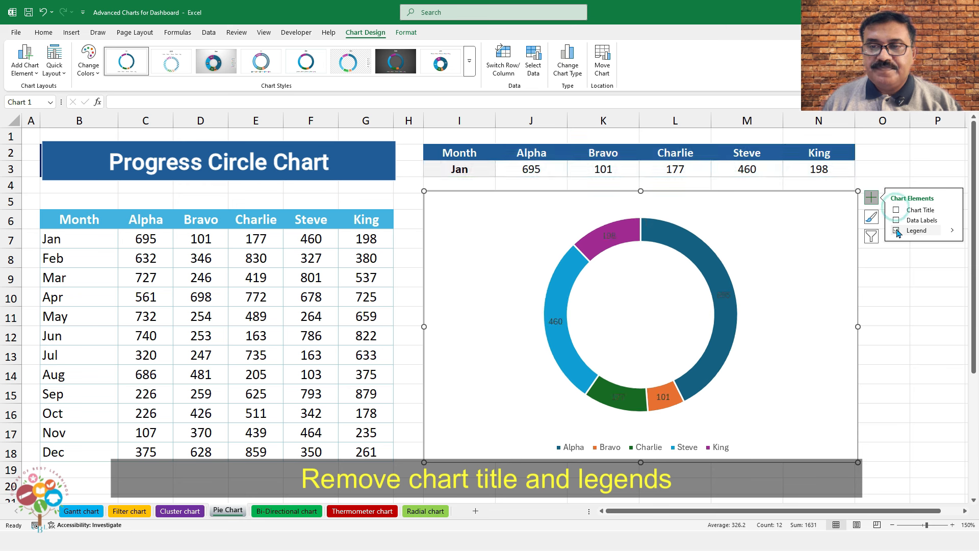
pyautogui.click(896, 230)
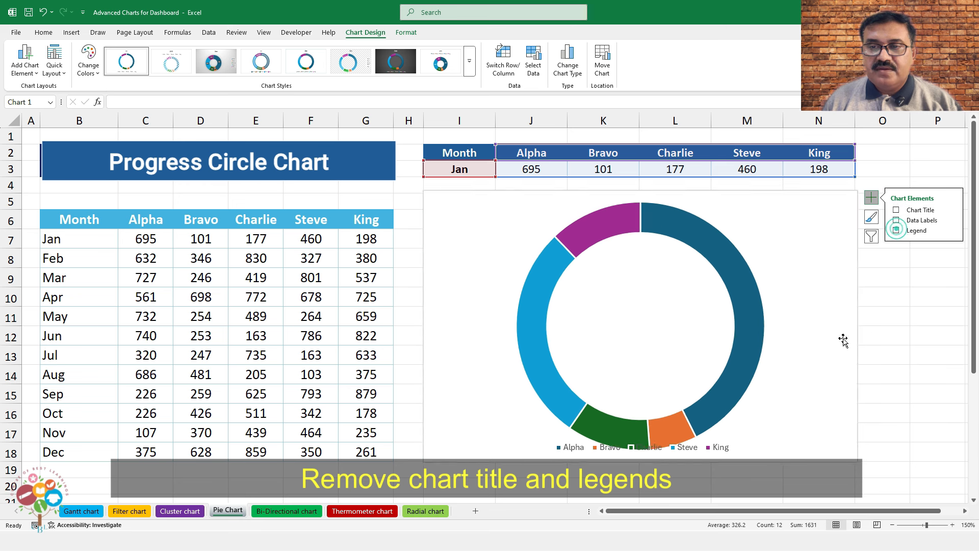
pyautogui.click(588, 237)
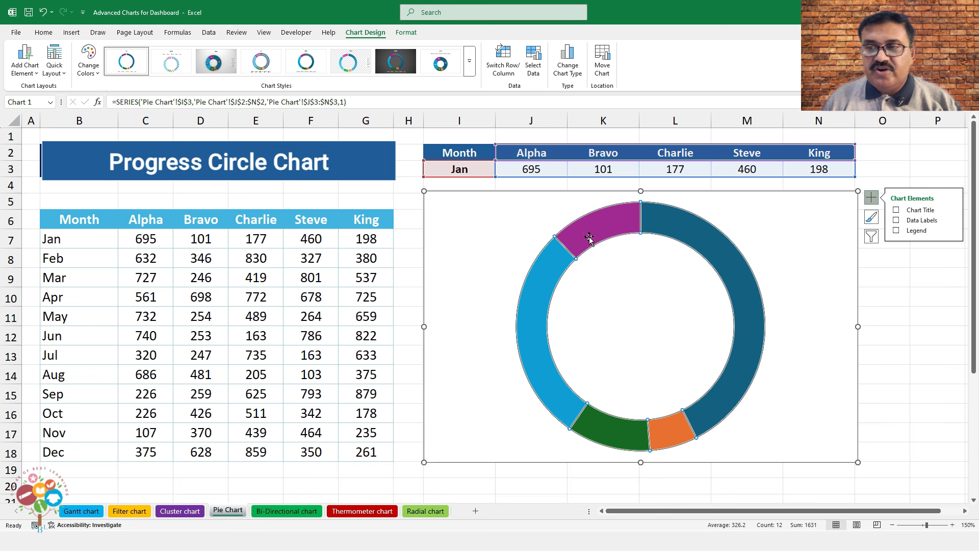
pyautogui.rightClick(588, 238)
# Set the doughnut series hole size to 50% and slice explosion to 3%
pyautogui.click(632, 346)
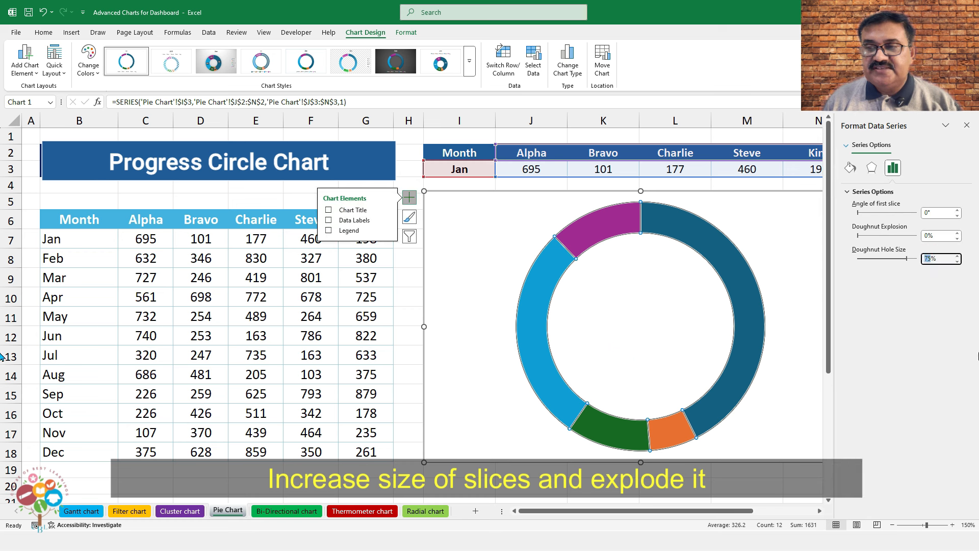
pyautogui.click(927, 259)
pyautogui.write('50')
pyautogui.press('Return')
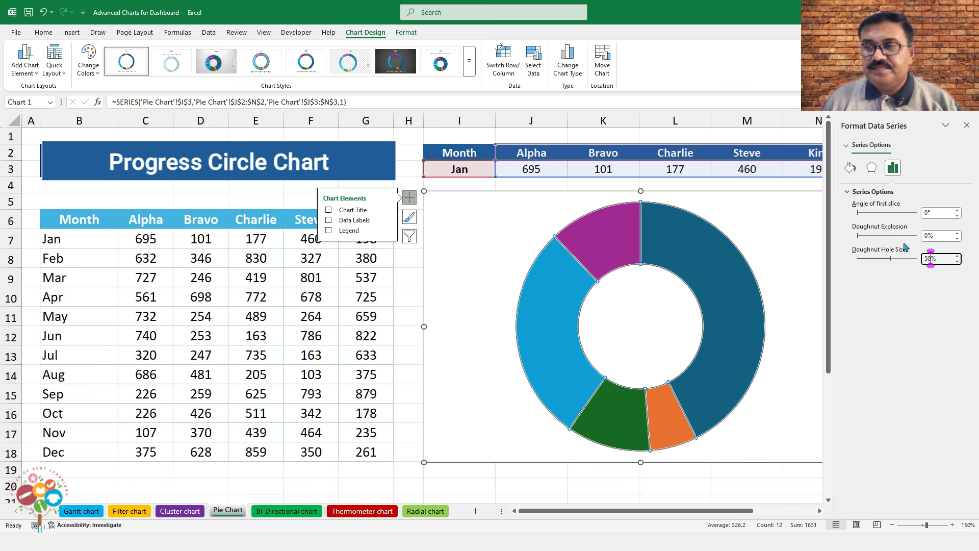
pyautogui.click(924, 235)
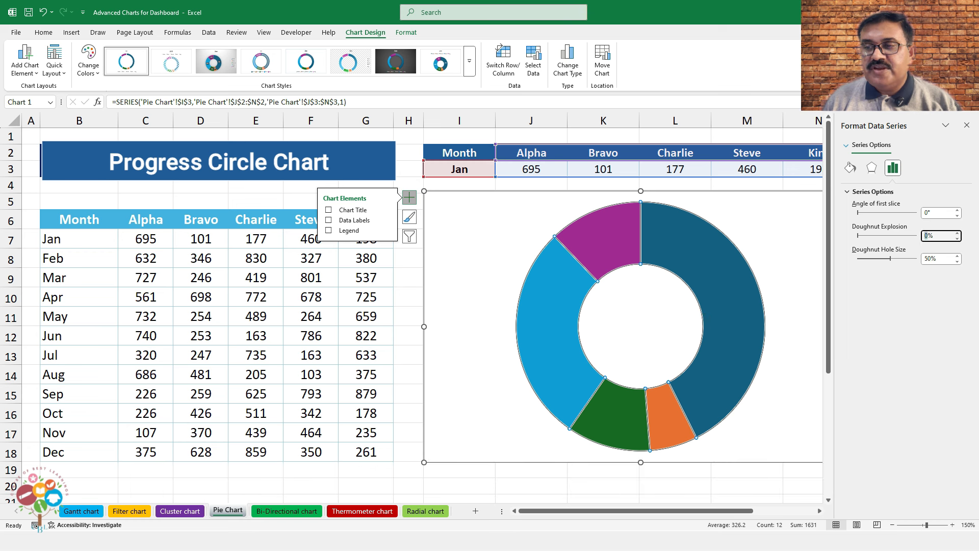
pyautogui.write('3')
pyautogui.press('Return')
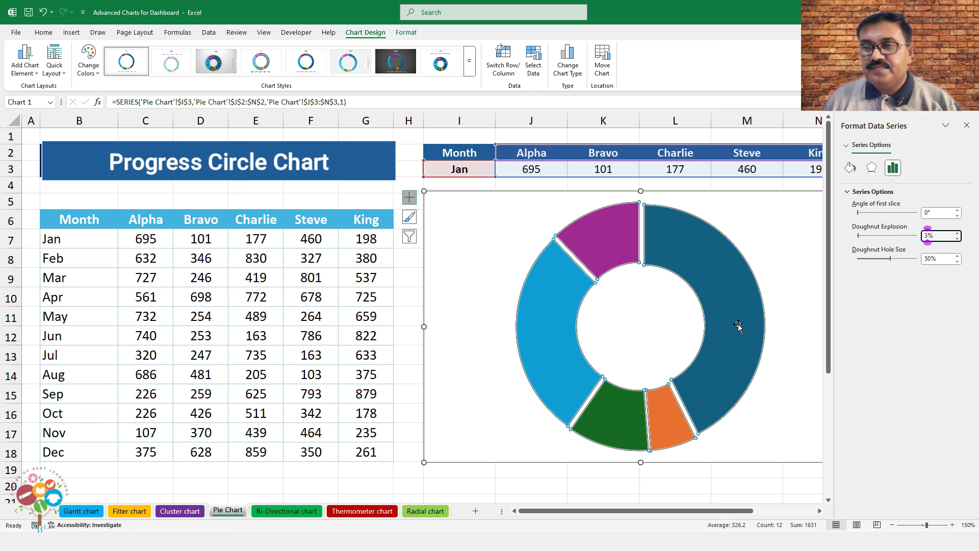
# Outline the doughnut slices with a light-blue 2 pt solid border
pyautogui.click(850, 169)
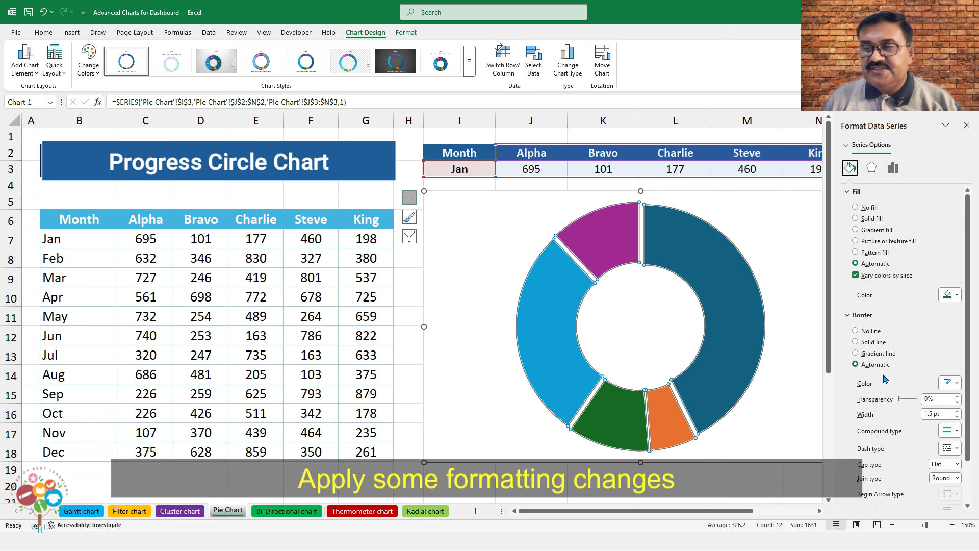
pyautogui.click(949, 382)
pyautogui.click(941, 246)
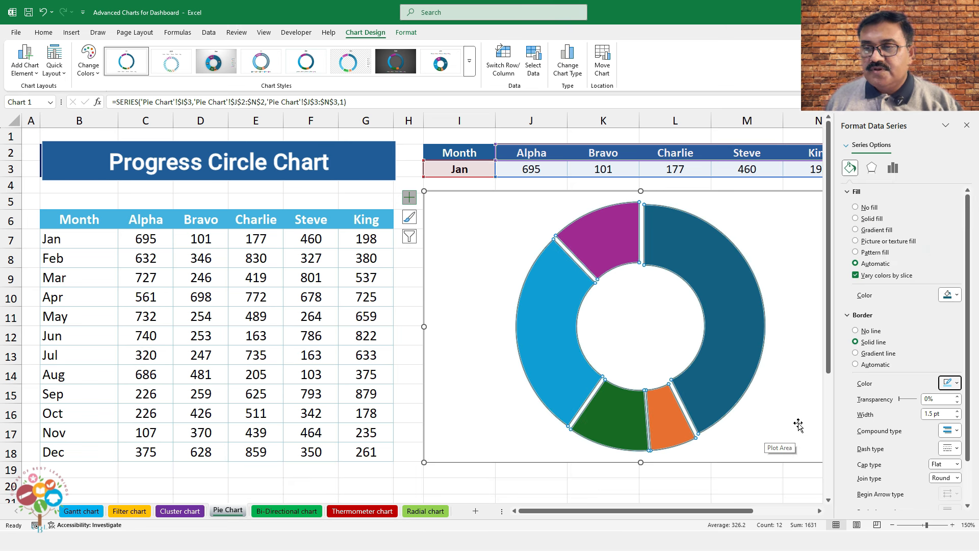
pyautogui.click(957, 412)
pyautogui.click(957, 412)
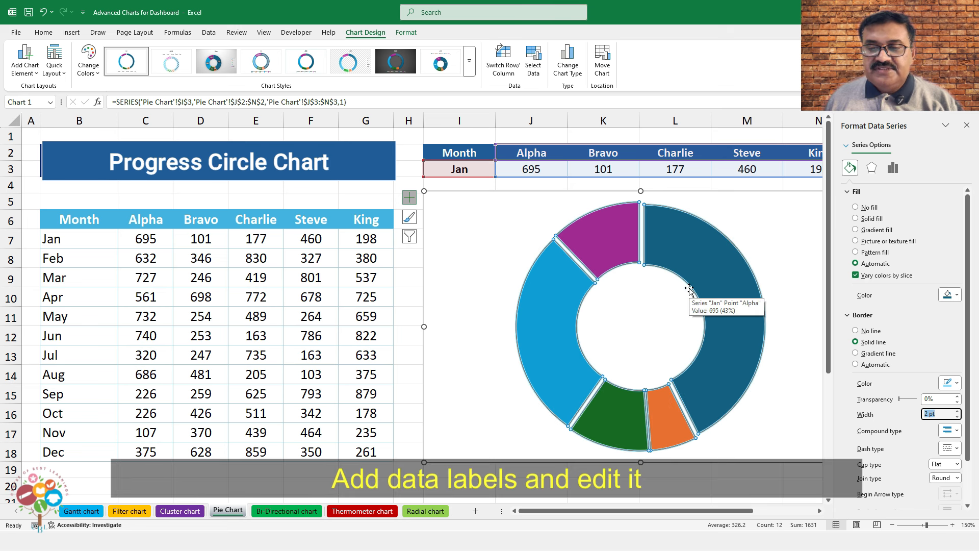
# Add data labels to the doughnut slices and select them for formatting
pyautogui.rightClick(604, 235)
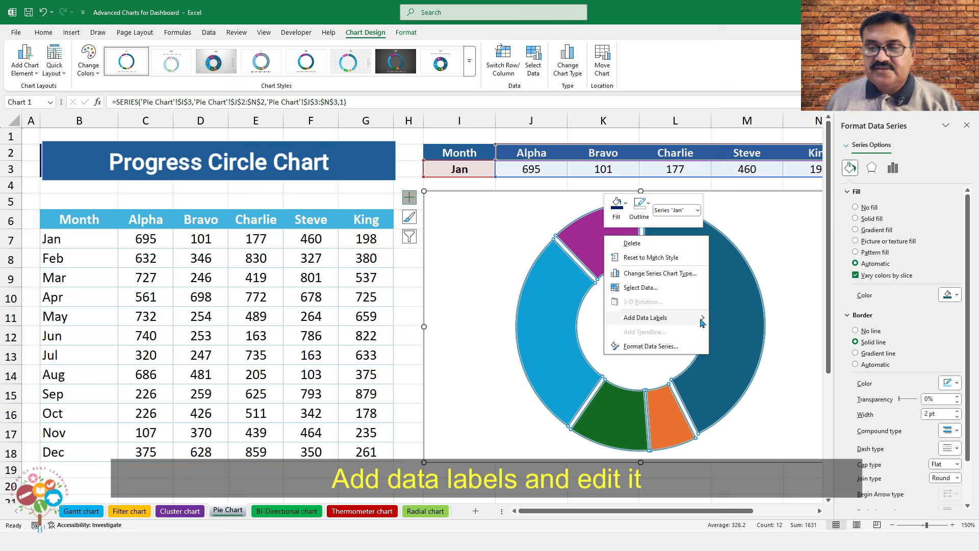
pyautogui.moveTo(703, 321)
pyautogui.click(748, 320)
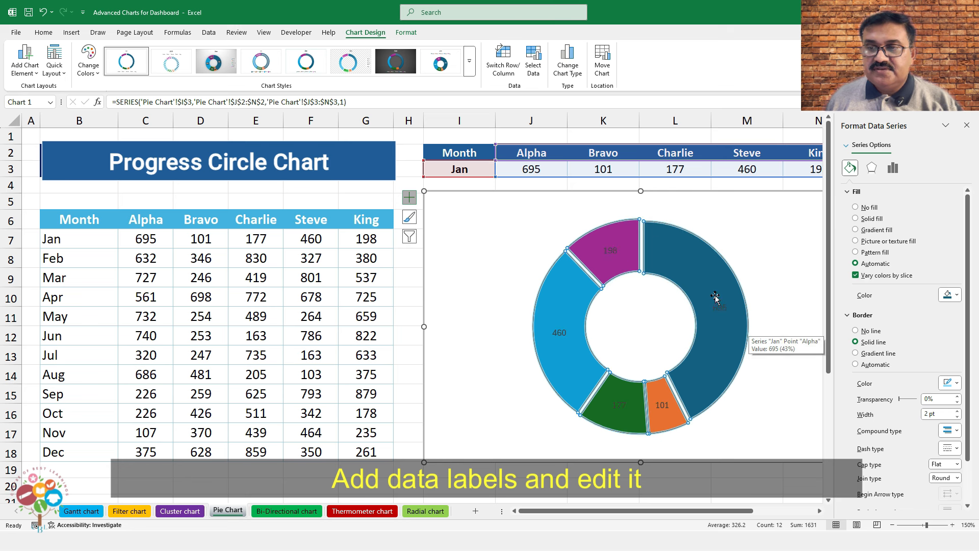
pyautogui.click(611, 249)
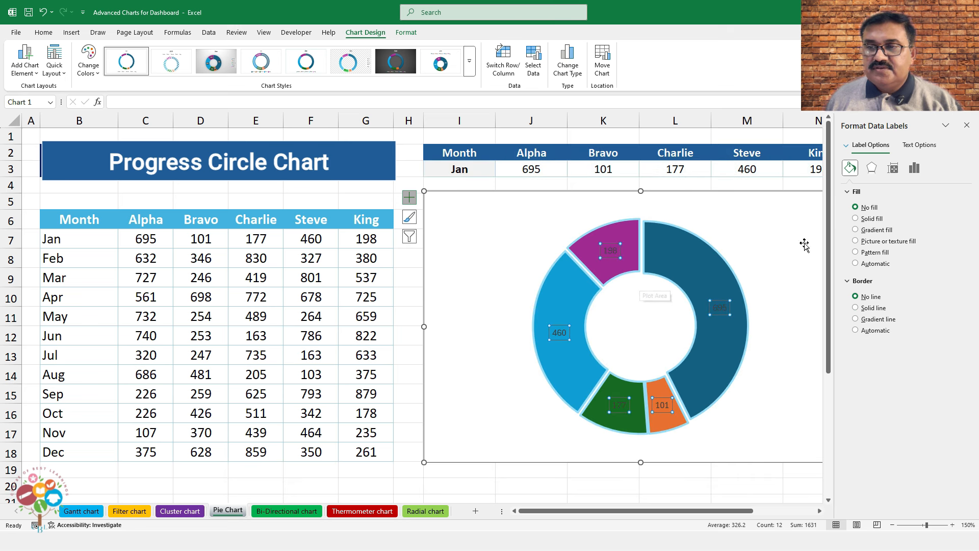
pyautogui.click(910, 170)
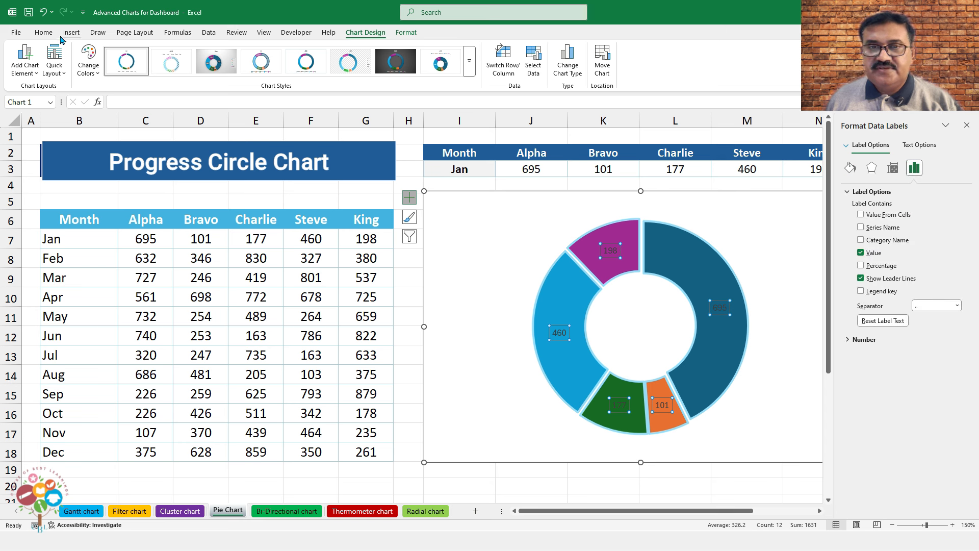
# Make the labels white, showing name, value and percentage with a New Line separator
pyautogui.click(43, 32)
pyautogui.click(205, 69)
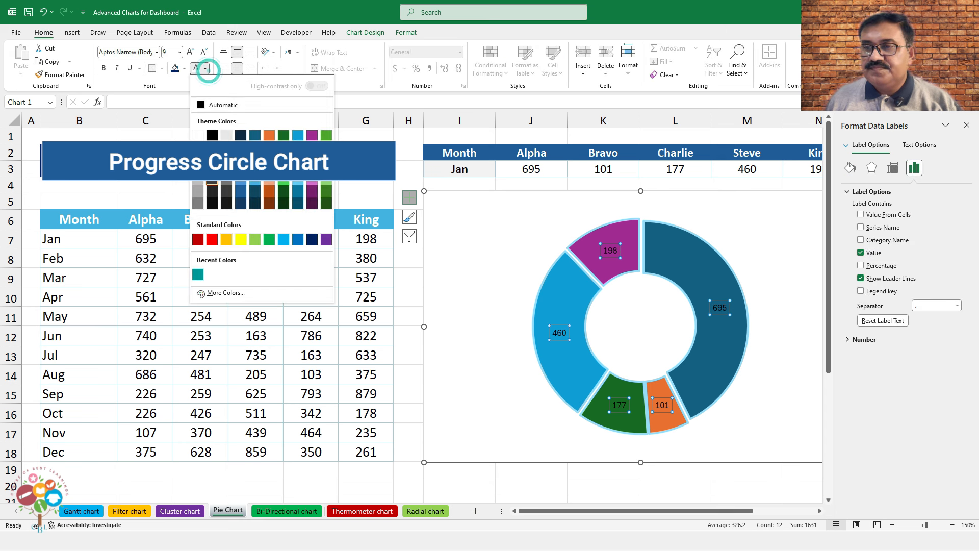
pyautogui.click(199, 135)
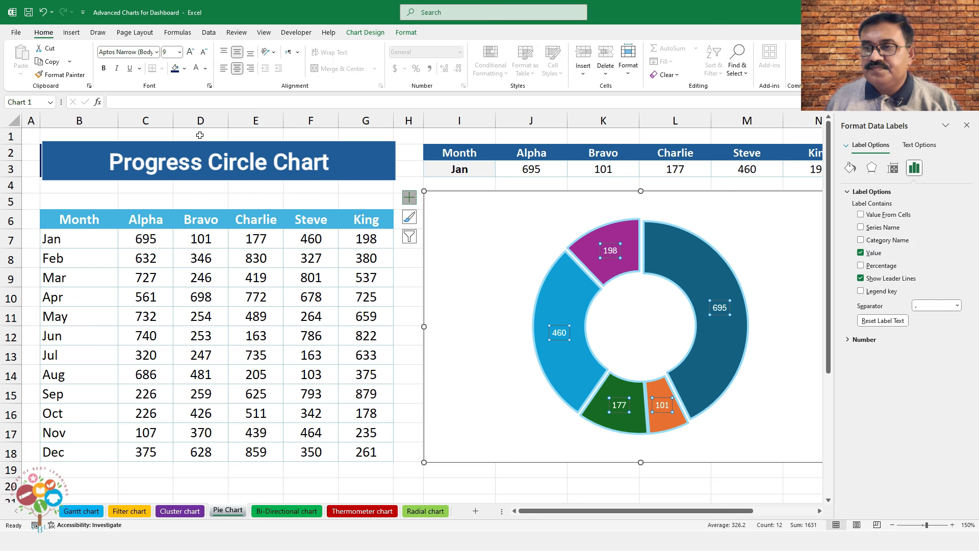
pyautogui.click(861, 266)
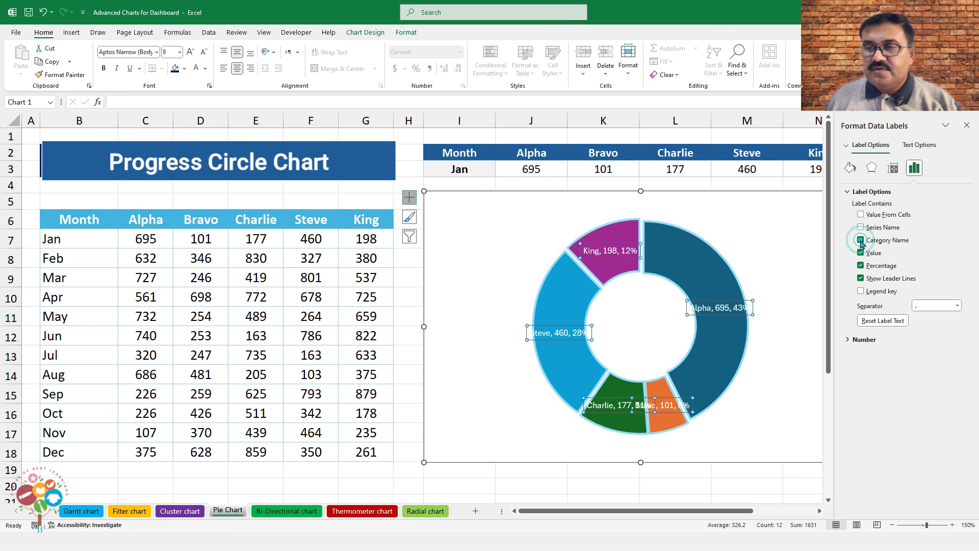
pyautogui.click(958, 304)
pyautogui.click(929, 340)
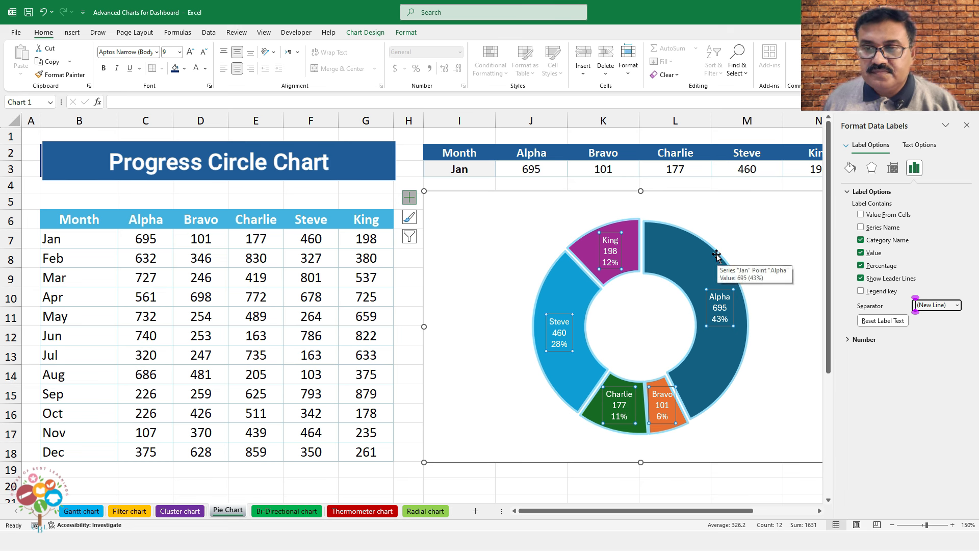
pyautogui.click(967, 126)
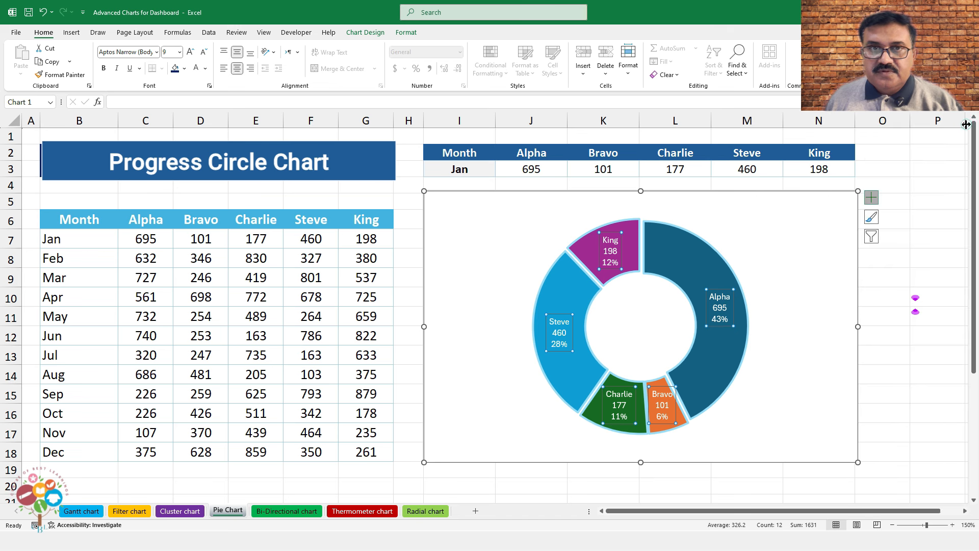
# Draw a text box in the doughnut hole linked to cell I3 with =I3
pyautogui.click(71, 32)
pyautogui.click(595, 60)
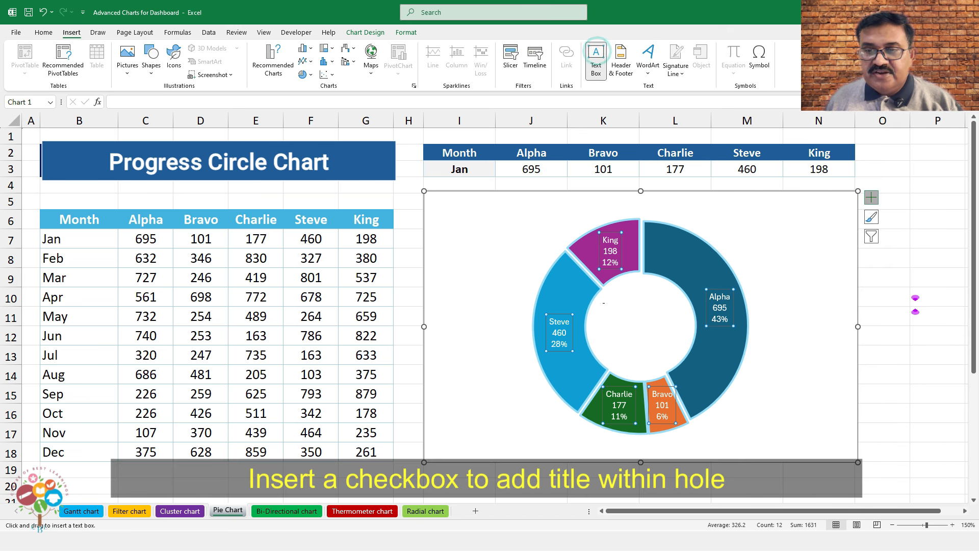
pyautogui.moveTo(602, 301); pyautogui.dragTo(677, 345)
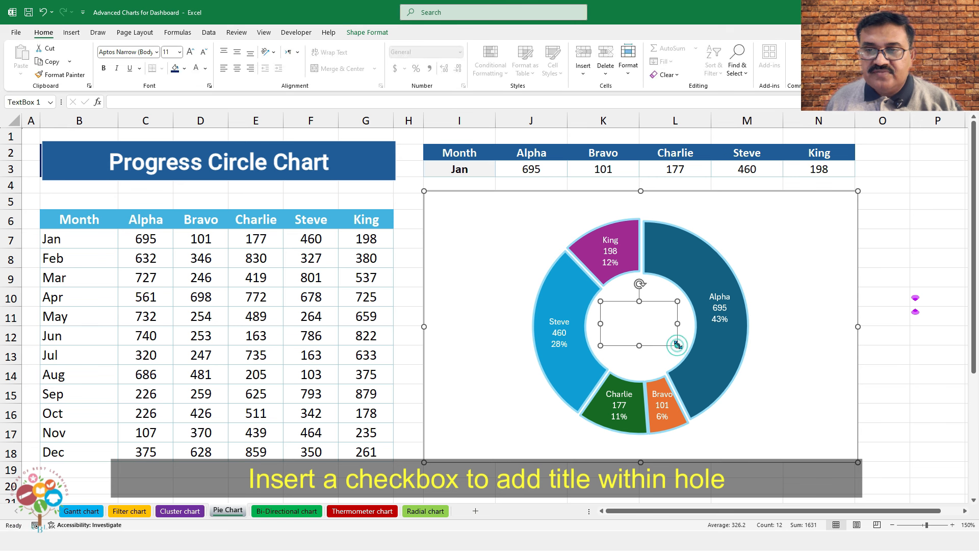
pyautogui.click(138, 101)
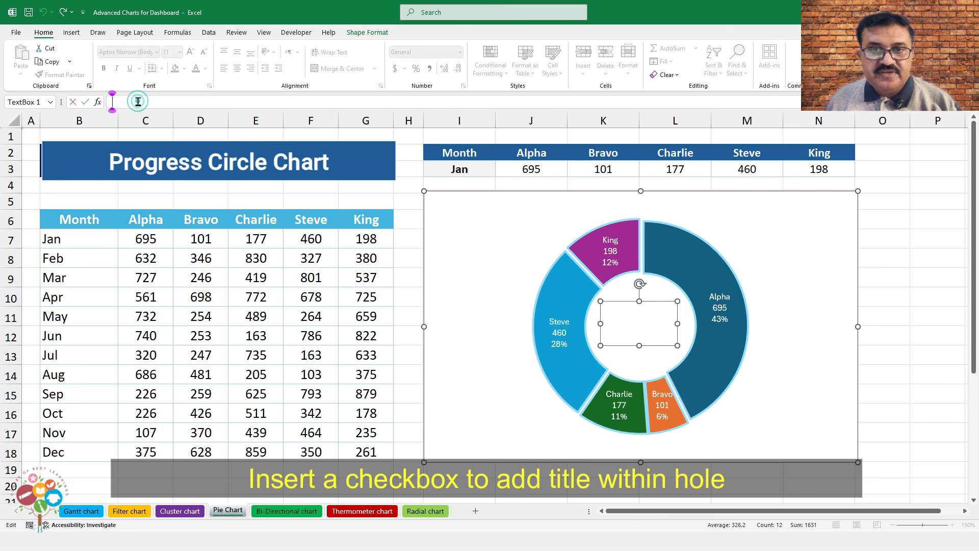
pyautogui.write('=')
pyautogui.click(463, 169)
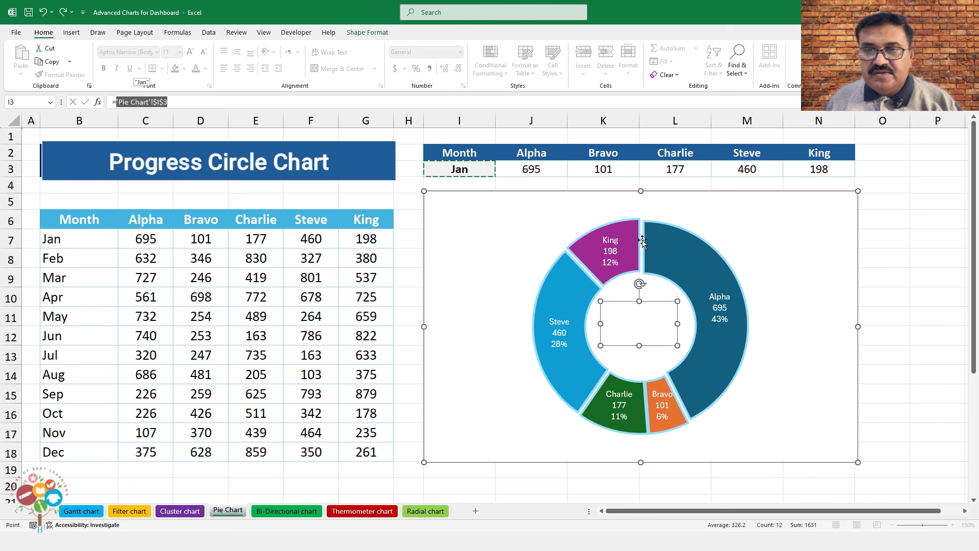
pyautogui.press('Return')
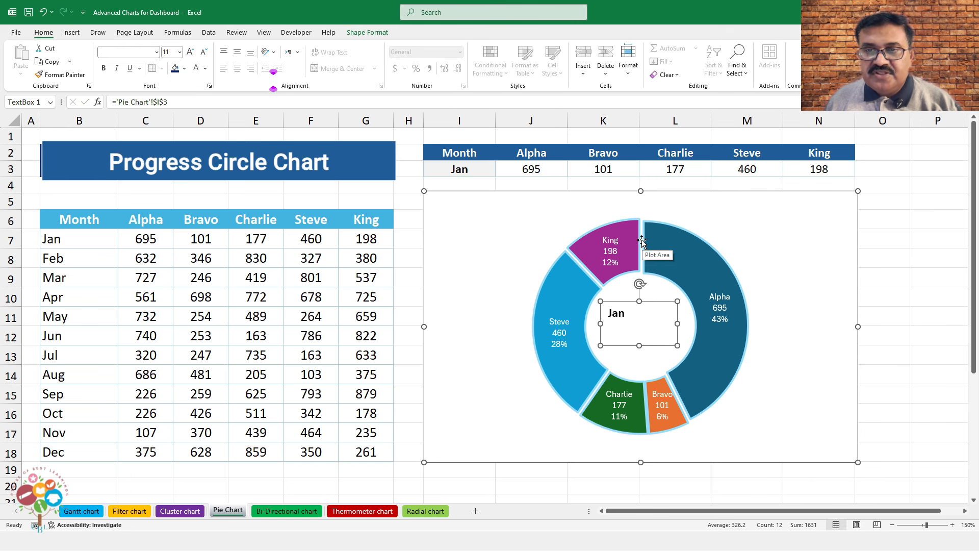
# Format the Jan text as red 24 pt, centred horizontally and vertically in the hole
pyautogui.click(191, 53)
pyautogui.click(191, 53)
pyautogui.click(191, 53)
pyautogui.click(238, 53)
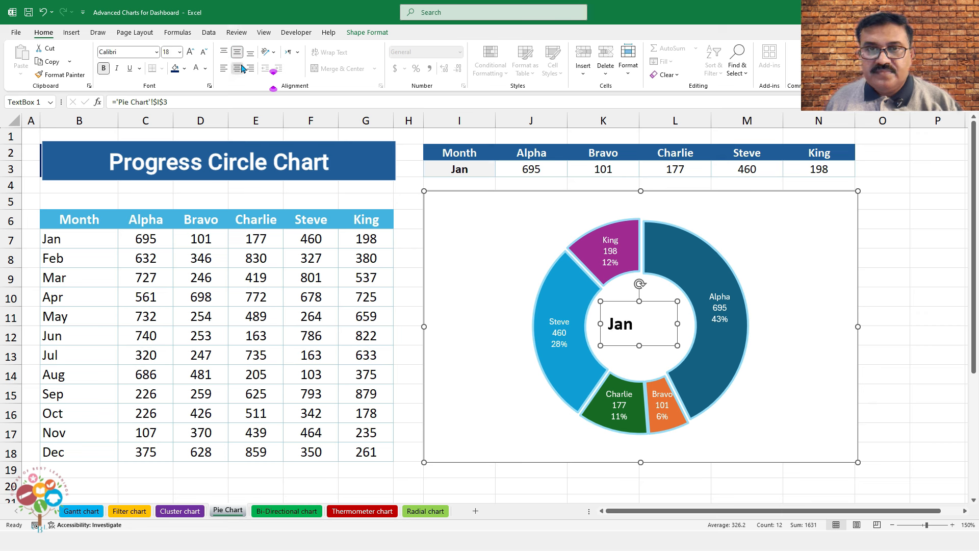
pyautogui.click(238, 68)
pyautogui.click(205, 69)
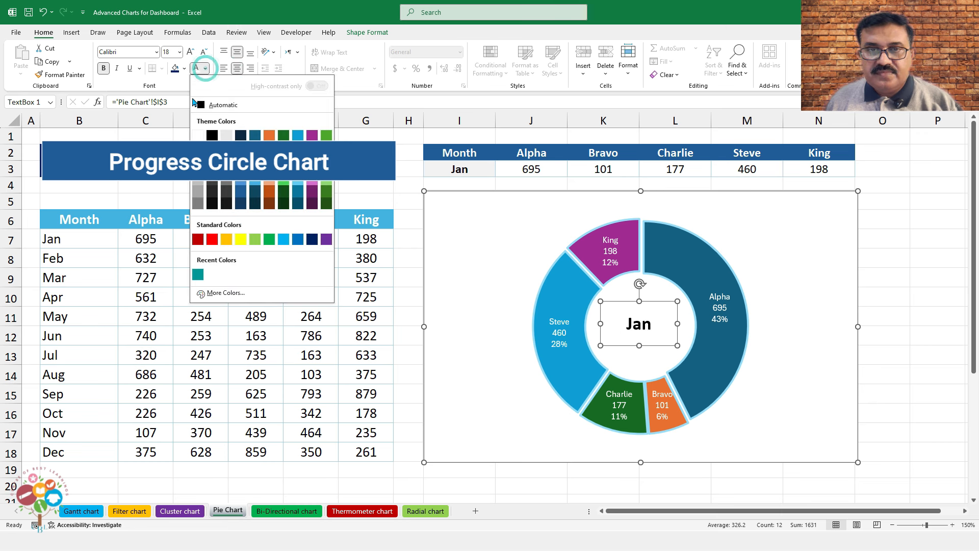
pyautogui.click(212, 239)
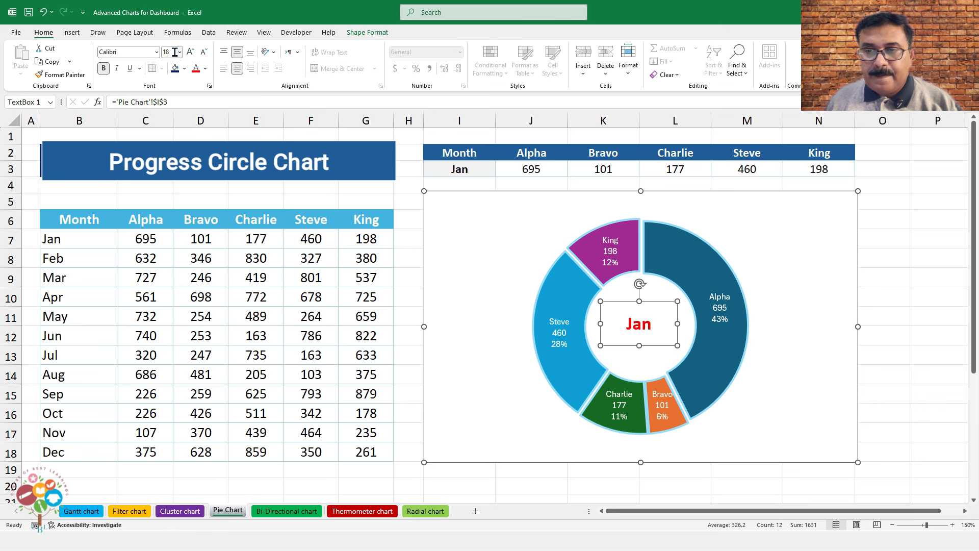
pyautogui.click(190, 52)
pyautogui.click(190, 52)
pyautogui.click(190, 52)
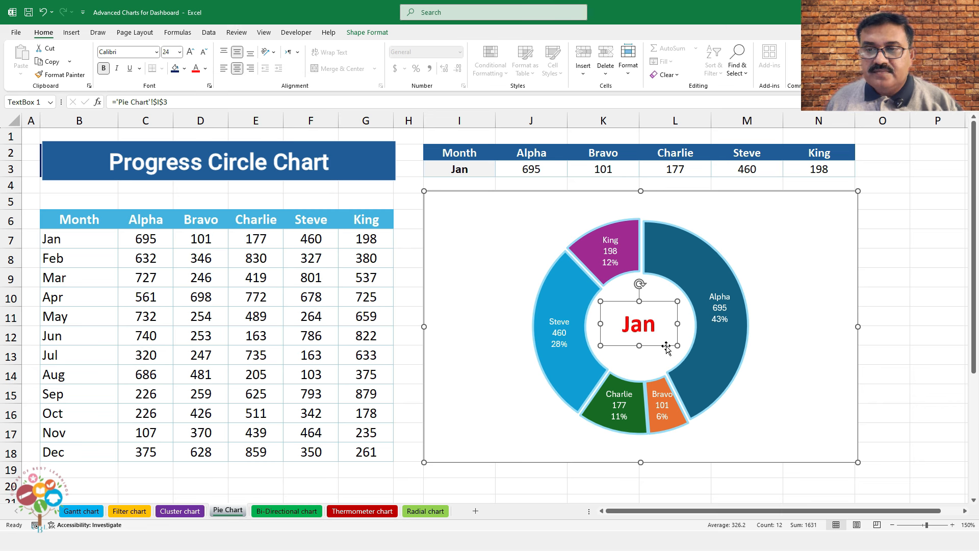
pyautogui.moveTo(665, 345); pyautogui.dragTo(667, 347)
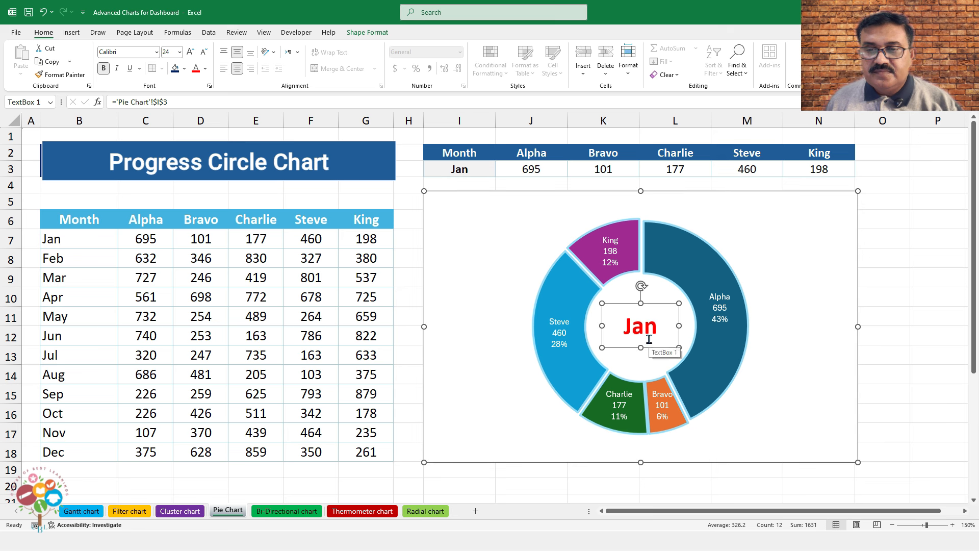
# Set the chart area's Shape Outline to No Outline
pyautogui.doubleClick(453, 196)
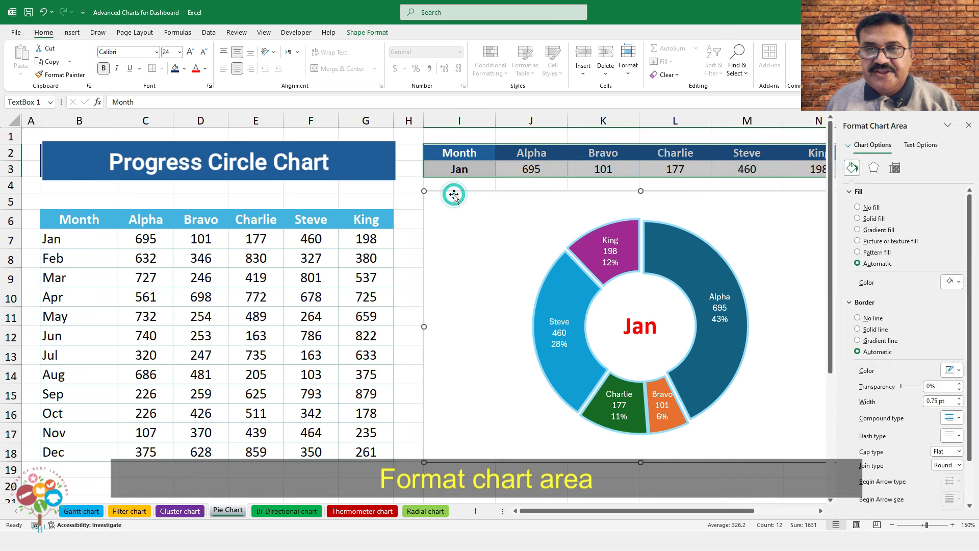
pyautogui.click(368, 32)
pyautogui.click(410, 35)
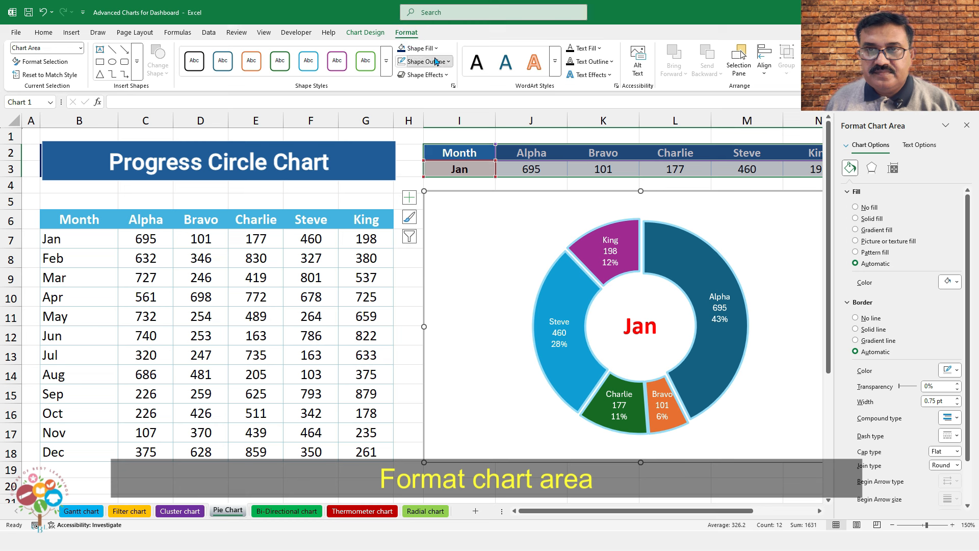
pyautogui.click(424, 61)
pyautogui.click(438, 288)
pyautogui.click(424, 74)
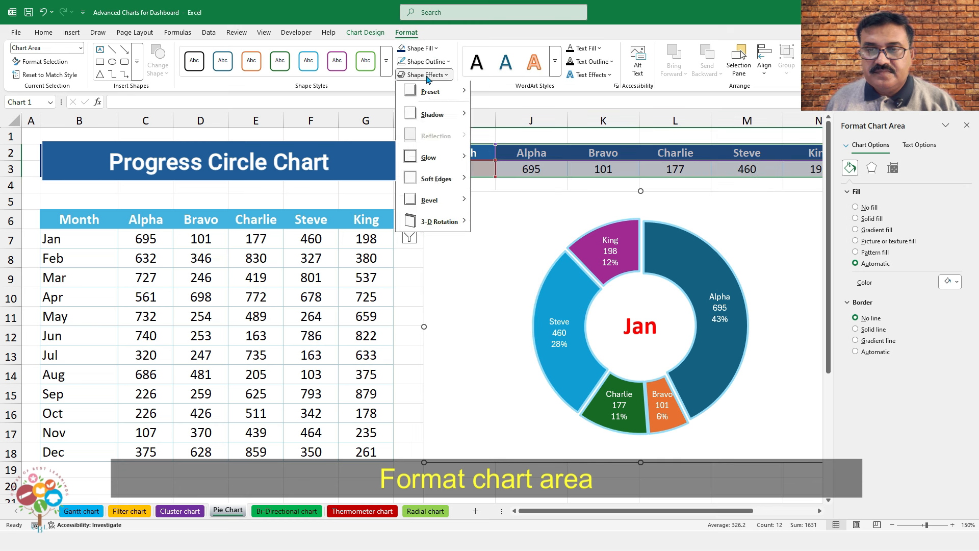
pyautogui.moveTo(453, 127)
pyautogui.click(486, 181)
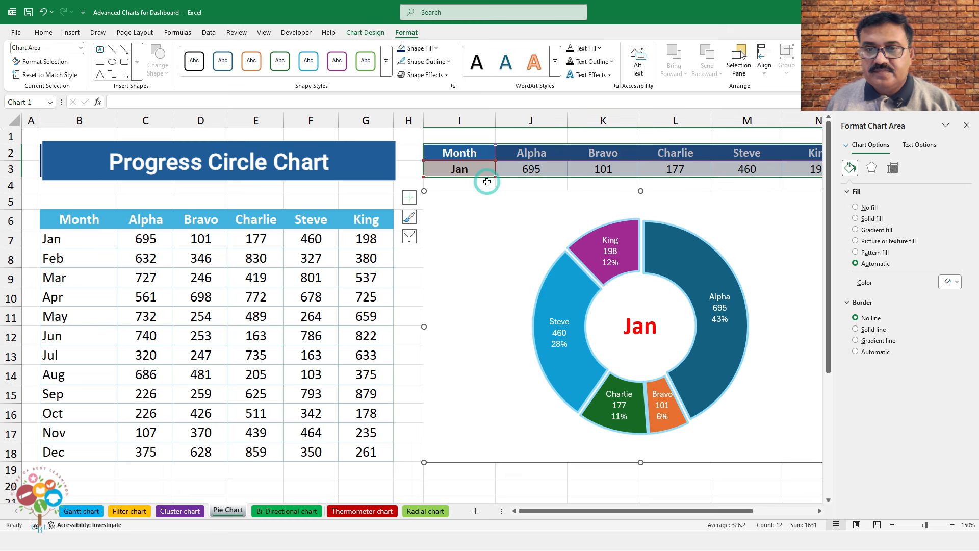
pyautogui.click(410, 296)
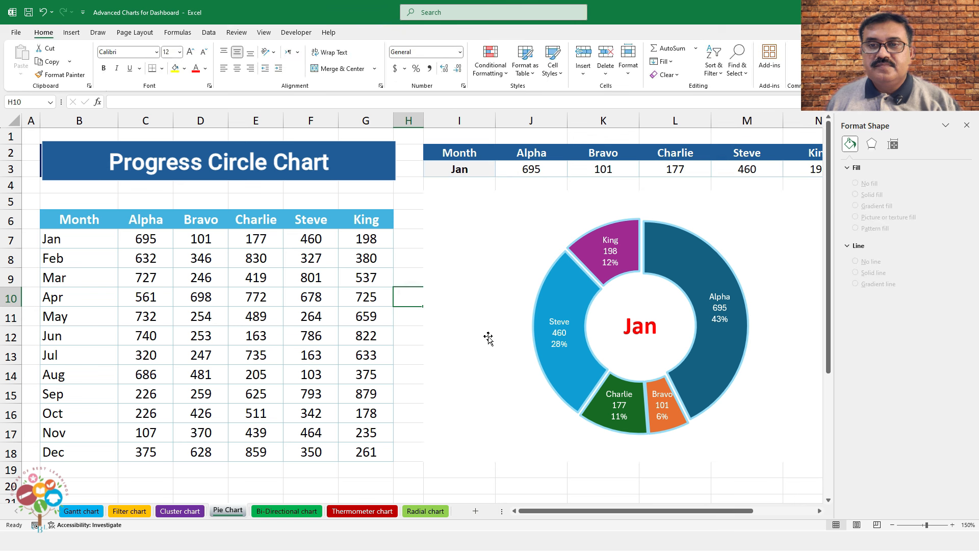
# Reselect the chart, confirm No Outline, and apply an outer drop shadow preset
pyautogui.click(448, 207)
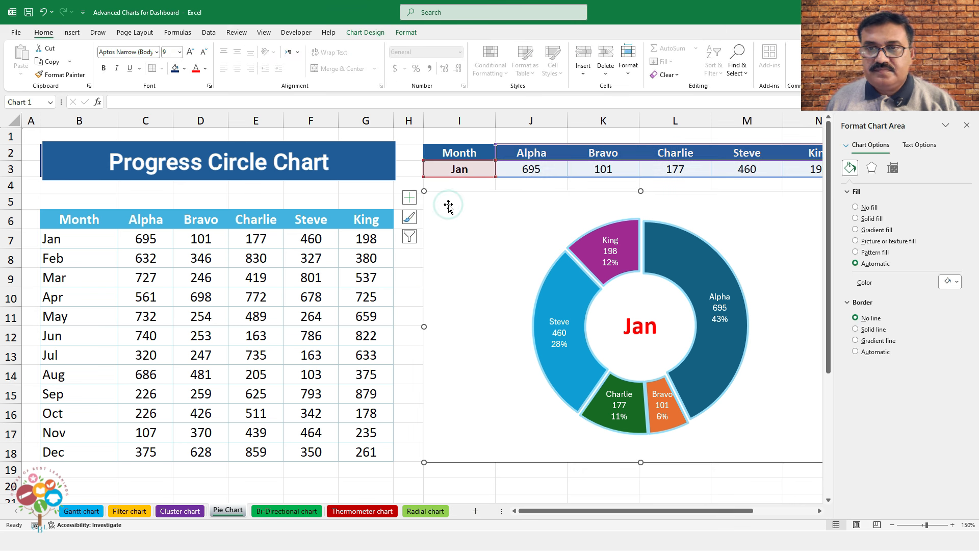
pyautogui.click(397, 34)
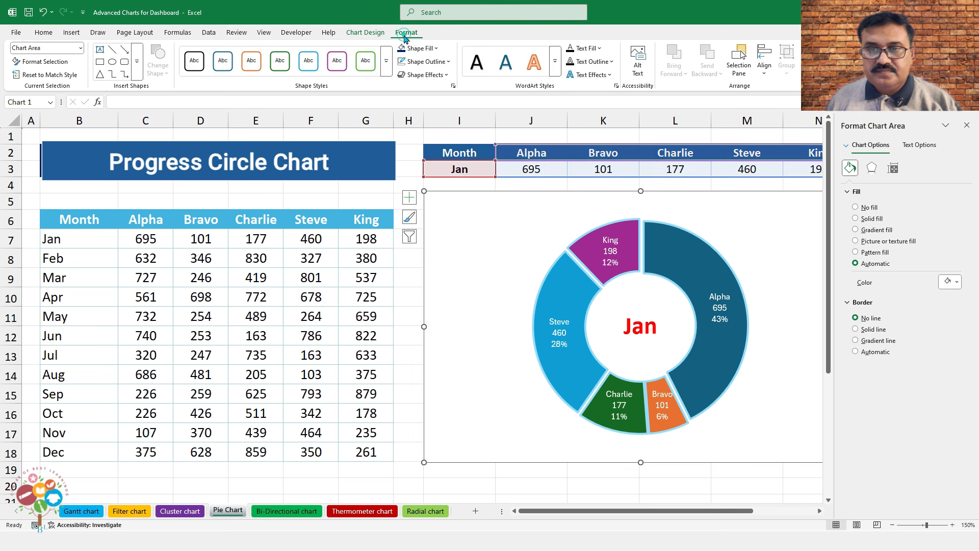
pyautogui.click(428, 62)
pyautogui.click(435, 286)
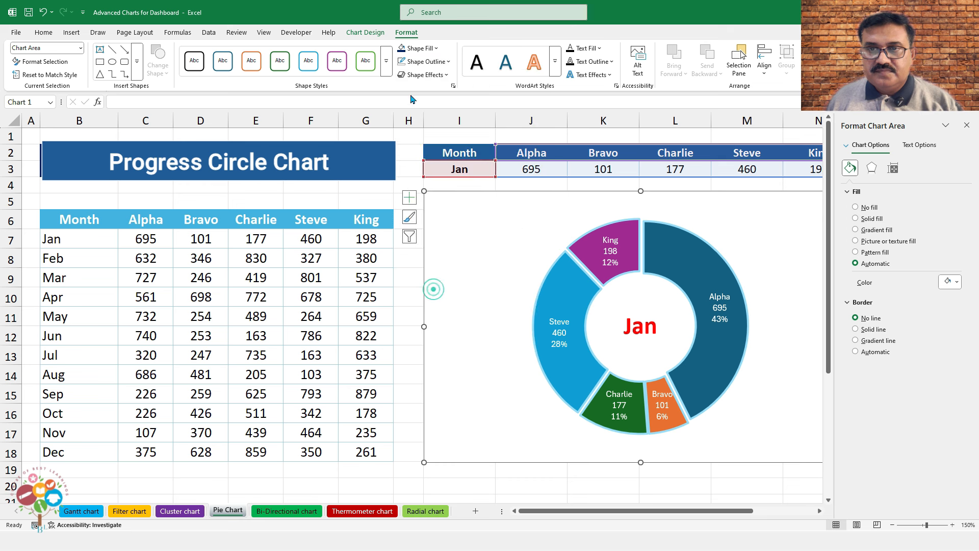
pyautogui.click(426, 74)
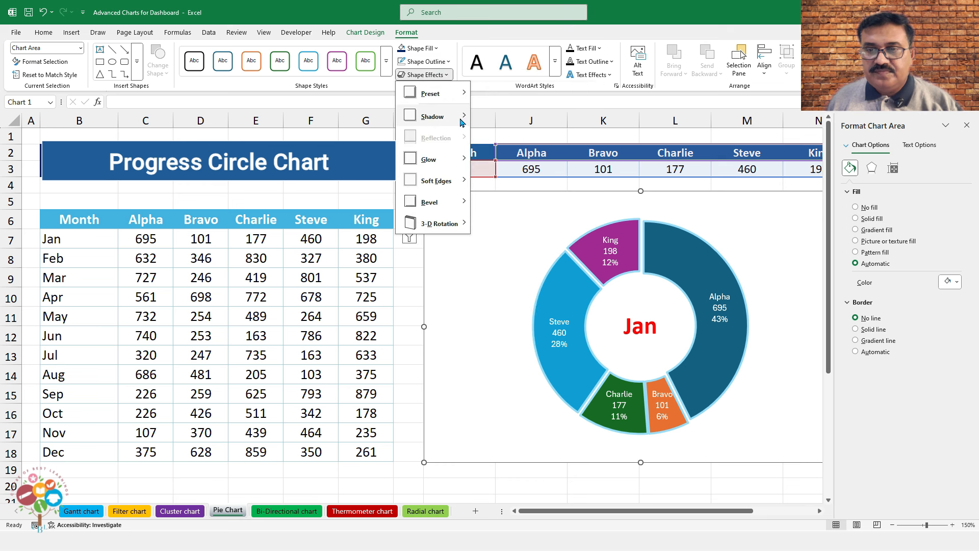
pyautogui.moveTo(460, 116)
pyautogui.click(484, 184)
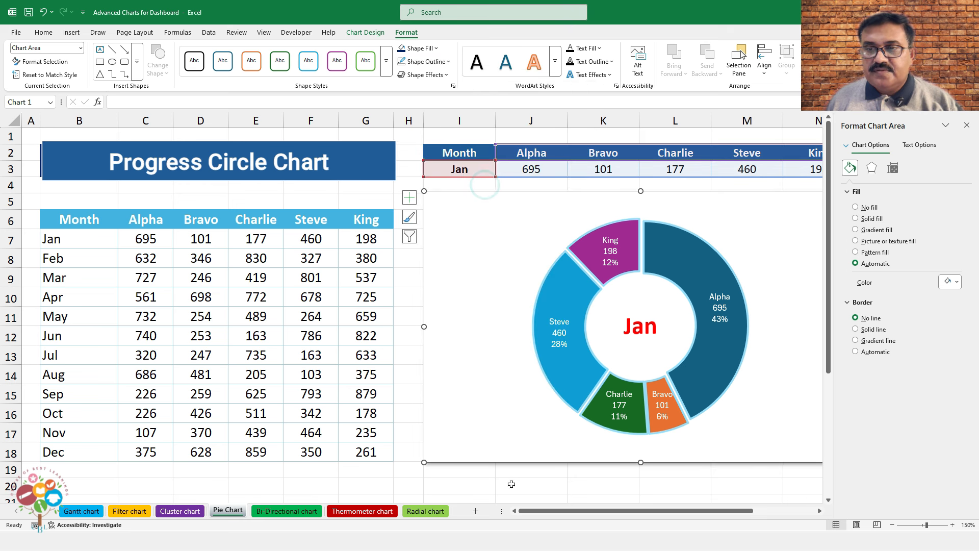
pyautogui.click(966, 126)
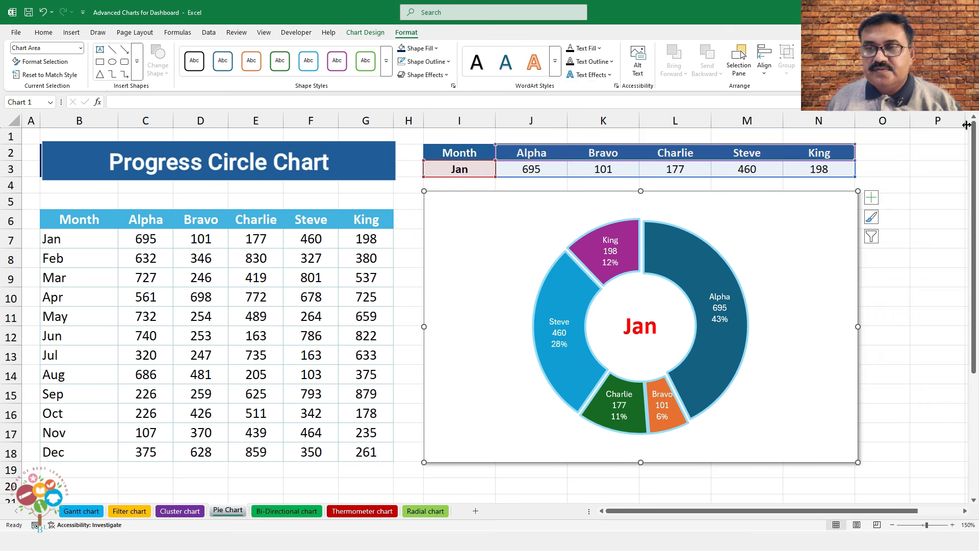
# Stretch the doughnut's plot area outward so the ring fills the chart
pyautogui.click(727, 232)
pyautogui.moveTo(749, 217); pyautogui.dragTo(758, 209)
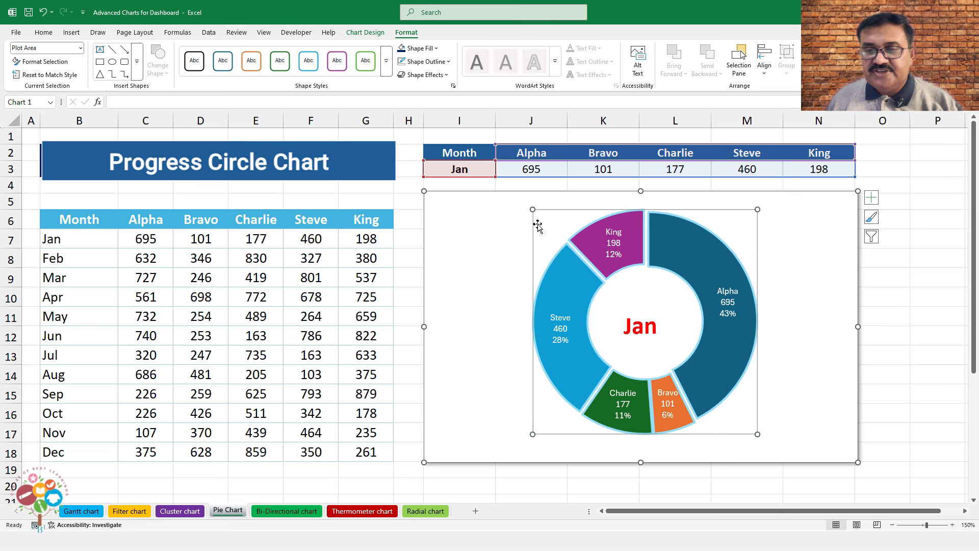
pyautogui.moveTo(530, 210); pyautogui.dragTo(525, 203)
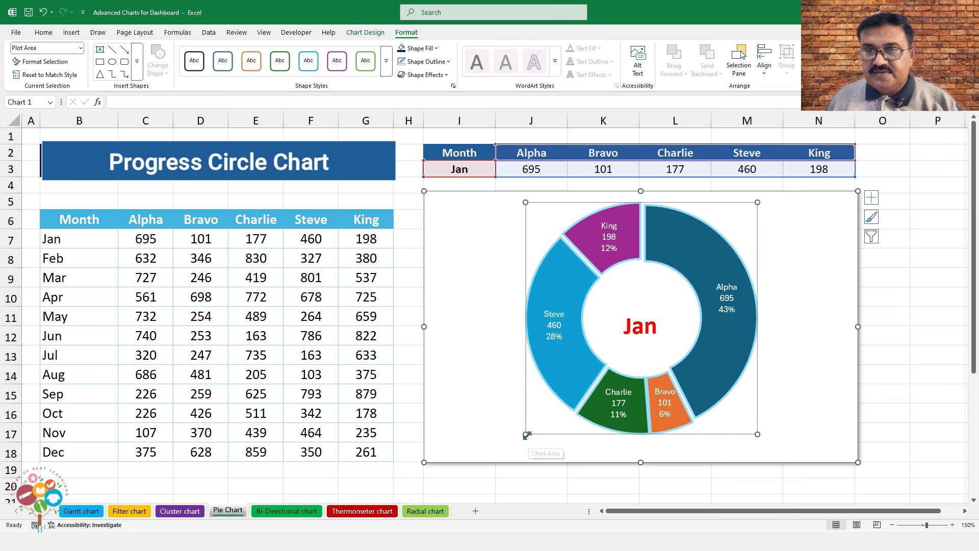
pyautogui.moveTo(526, 436); pyautogui.dragTo(512, 460)
pyautogui.moveTo(759, 448); pyautogui.dragTo(771, 452)
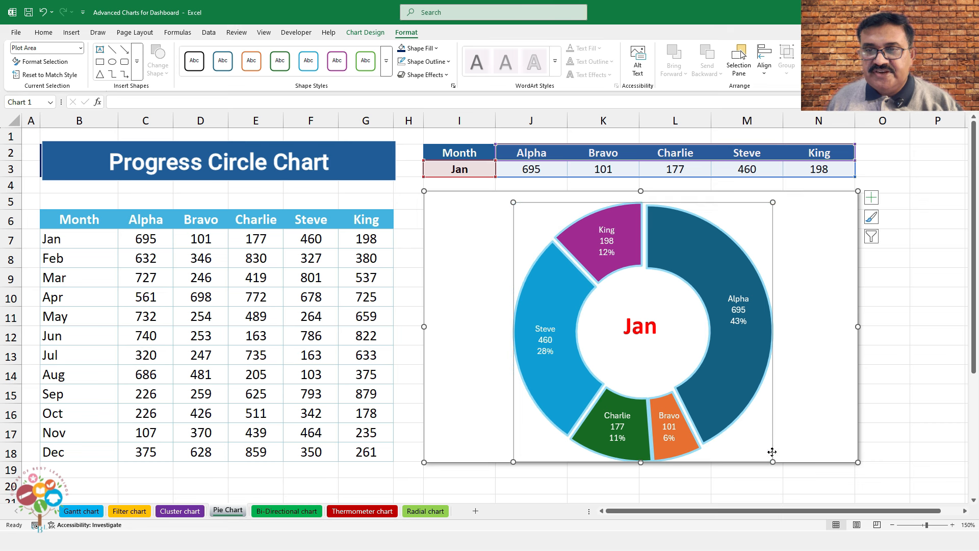
pyautogui.click(900, 314)
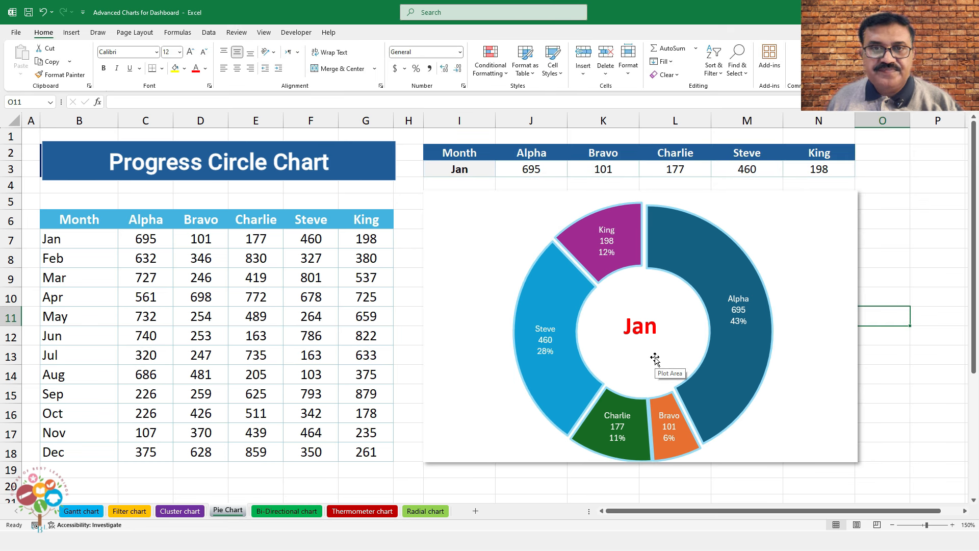
# Hide gridlines, cycle the I3 month through Feb, Apr and May, then select B7:G18
pyautogui.click(265, 33)
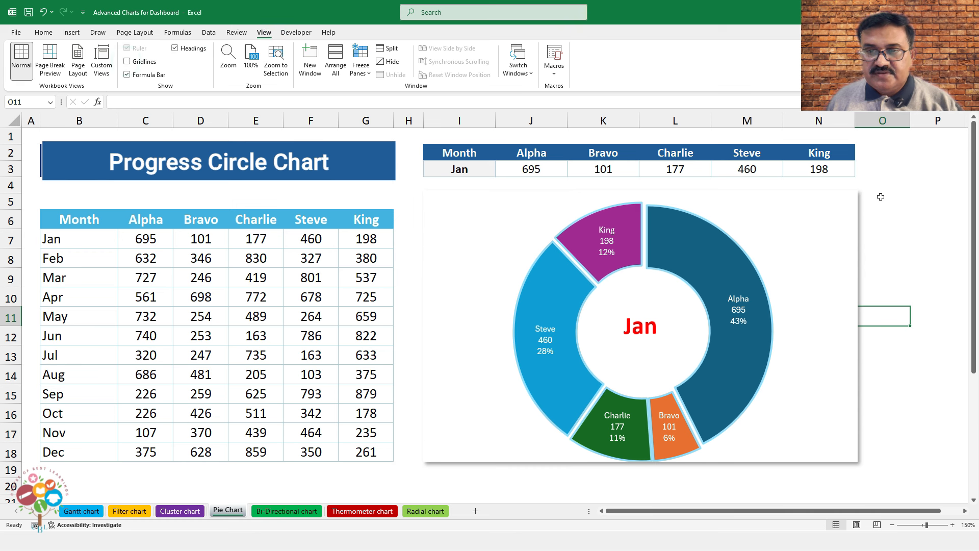
pyautogui.press('Left')
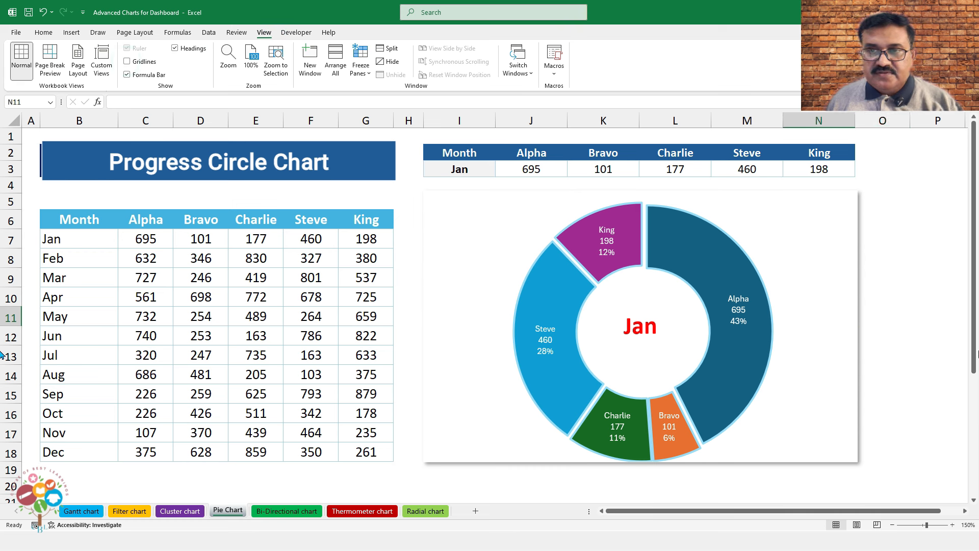
pyautogui.click(484, 172)
pyautogui.click(500, 172)
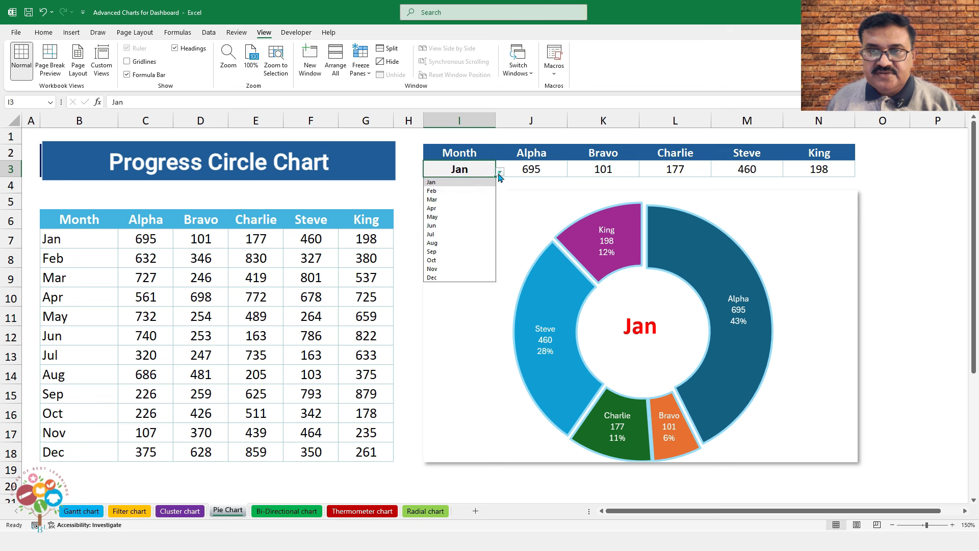
pyautogui.click(472, 190)
pyautogui.click(500, 173)
pyautogui.click(466, 208)
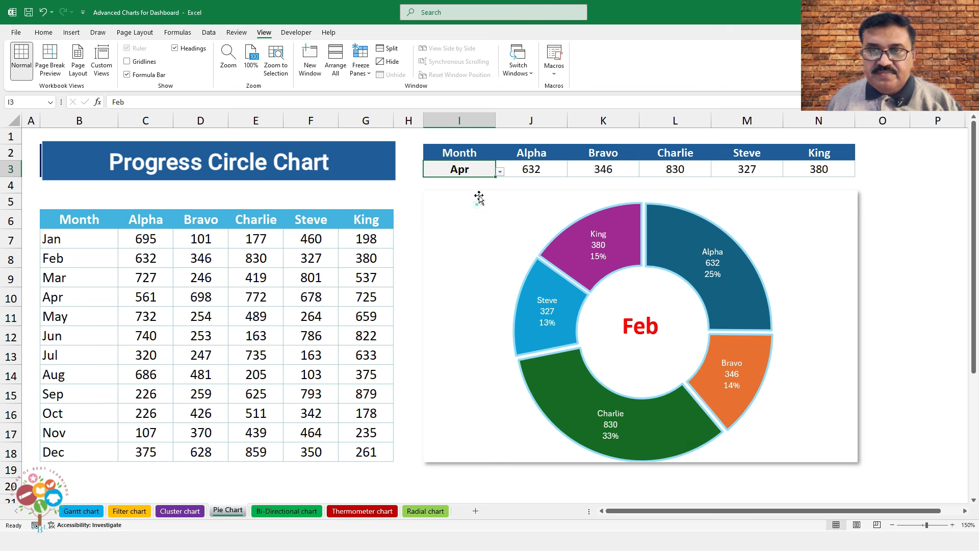
pyautogui.click(500, 172)
pyautogui.click(473, 217)
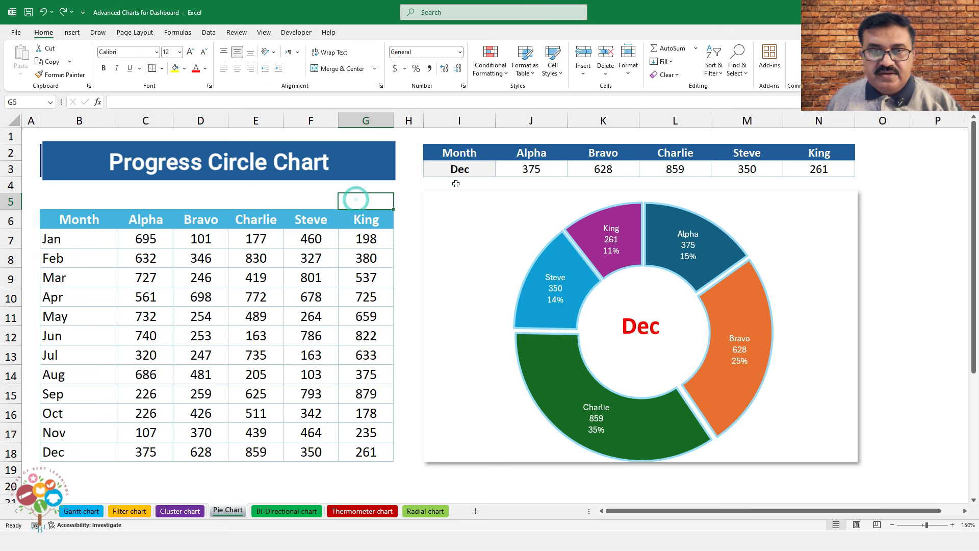
pyautogui.moveTo(78, 241); pyautogui.dragTo(361, 455)
# Add a formula rule =$B7=$I$3 on B7:G18 formatting the matching row bold with peach fill
pyautogui.click(491, 66)
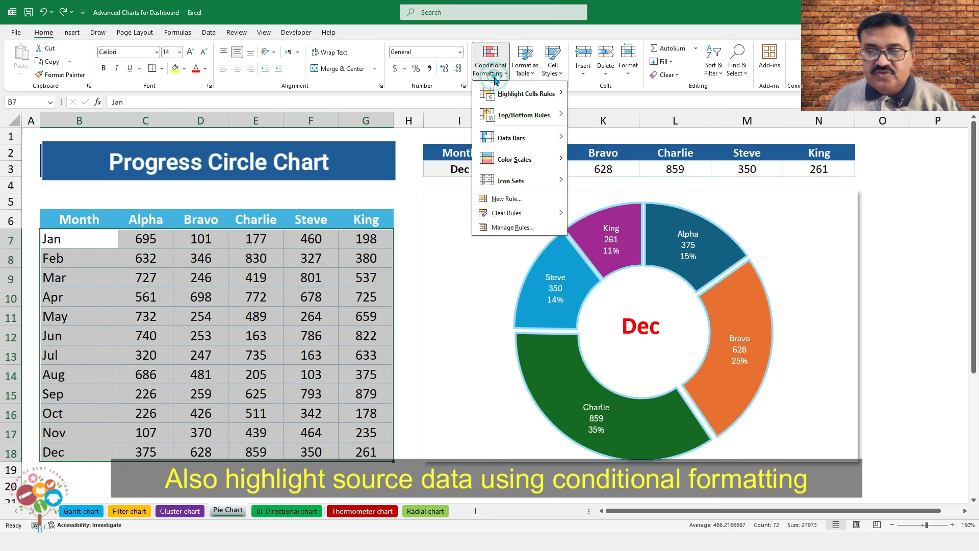
pyautogui.click(507, 198)
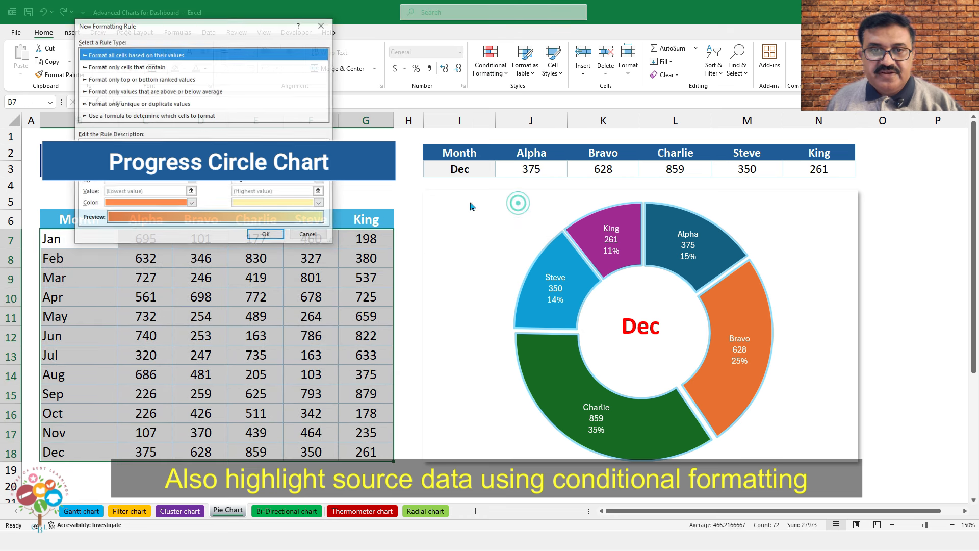
pyautogui.click(127, 117)
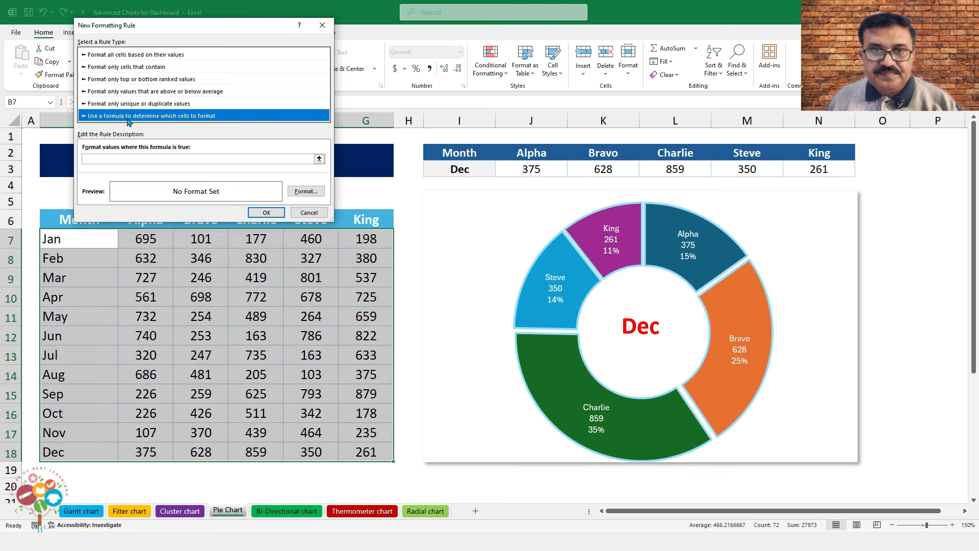
pyautogui.click(113, 158)
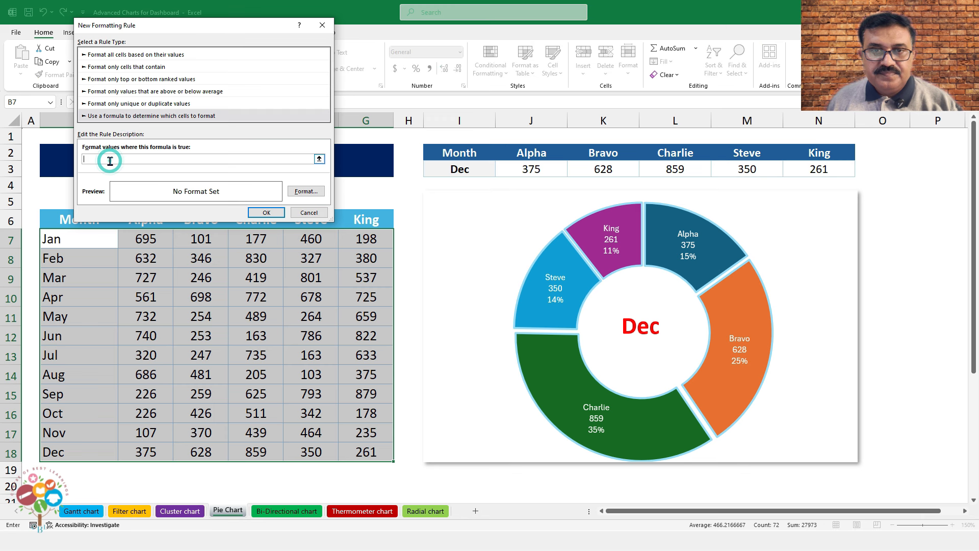
pyautogui.click(79, 233)
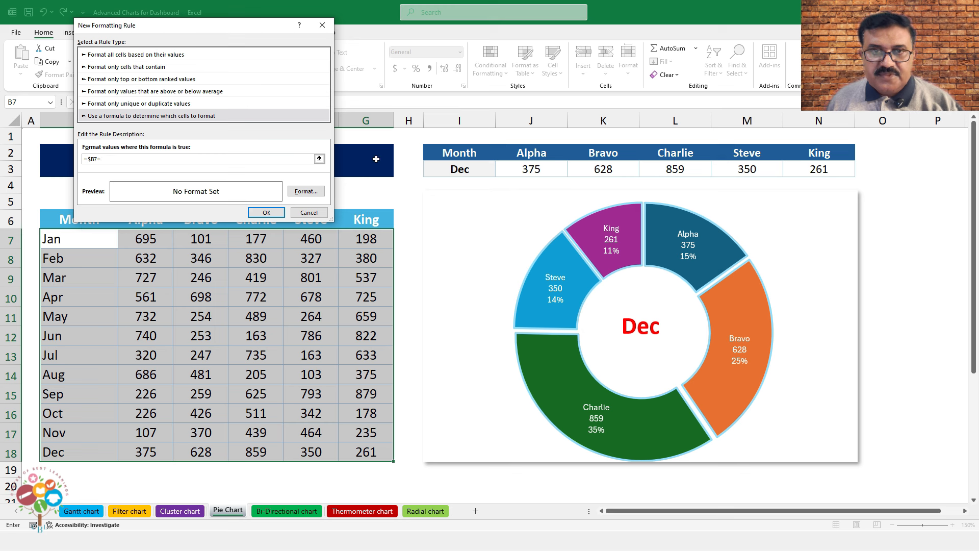
pyautogui.click(300, 190)
pyautogui.click(225, 72)
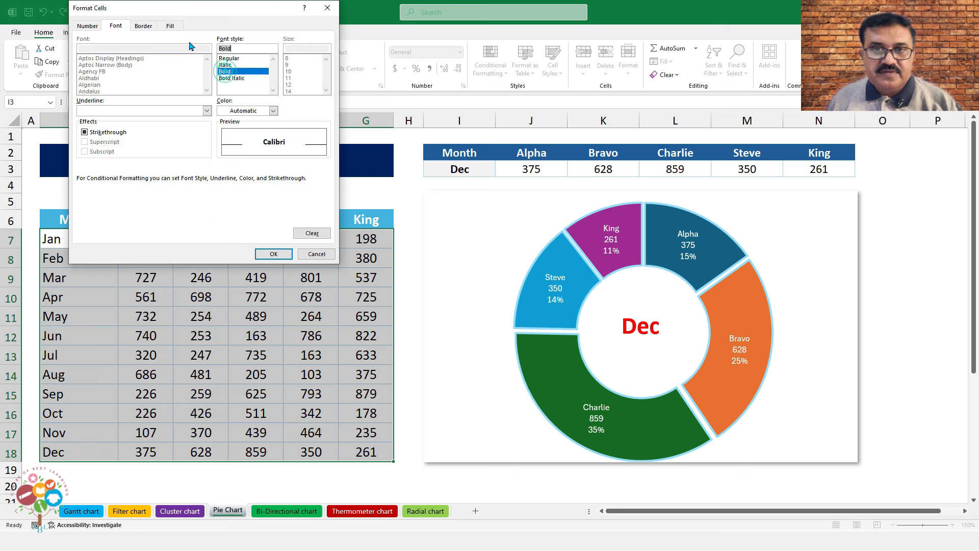
pyautogui.click(170, 25)
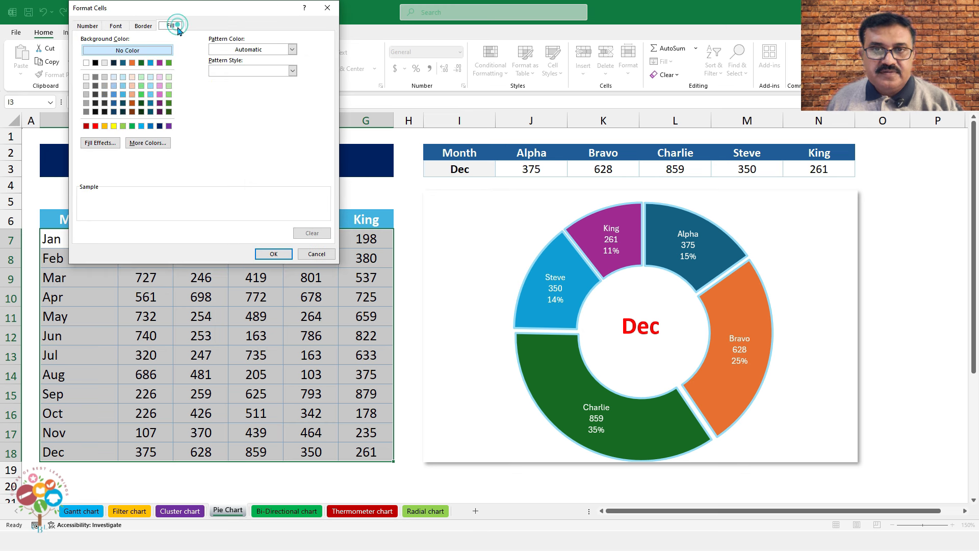
pyautogui.click(134, 77)
pyautogui.click(273, 254)
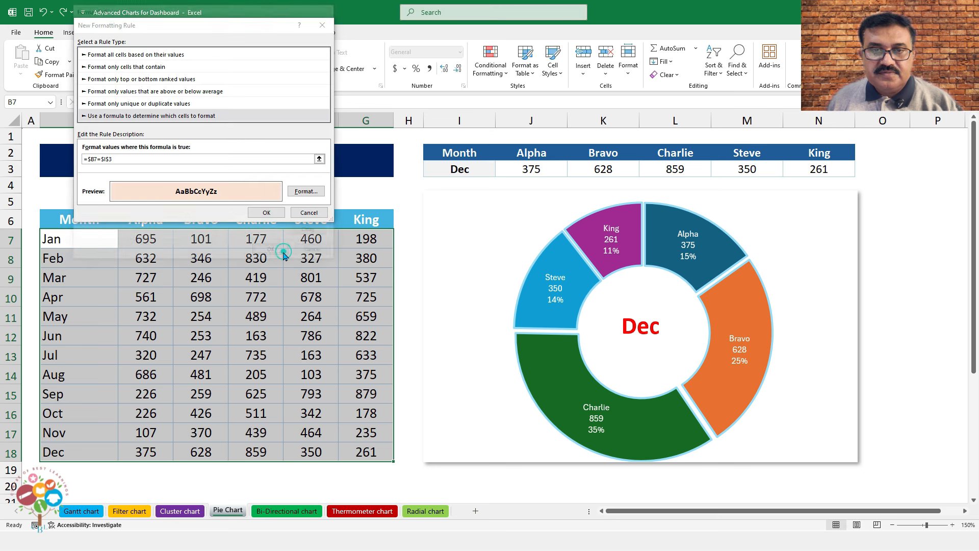
pyautogui.click(267, 212)
# Switch the I3 month through Feb, Apr, Jun, Sep and Nov to check the highlight and chart
pyautogui.click(462, 168)
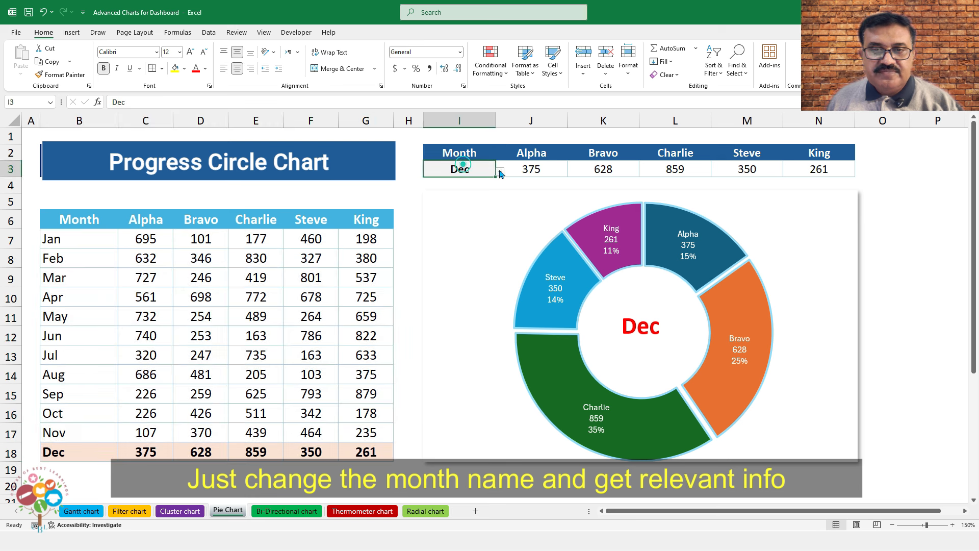
pyautogui.click(500, 168)
pyautogui.click(468, 191)
pyautogui.click(501, 172)
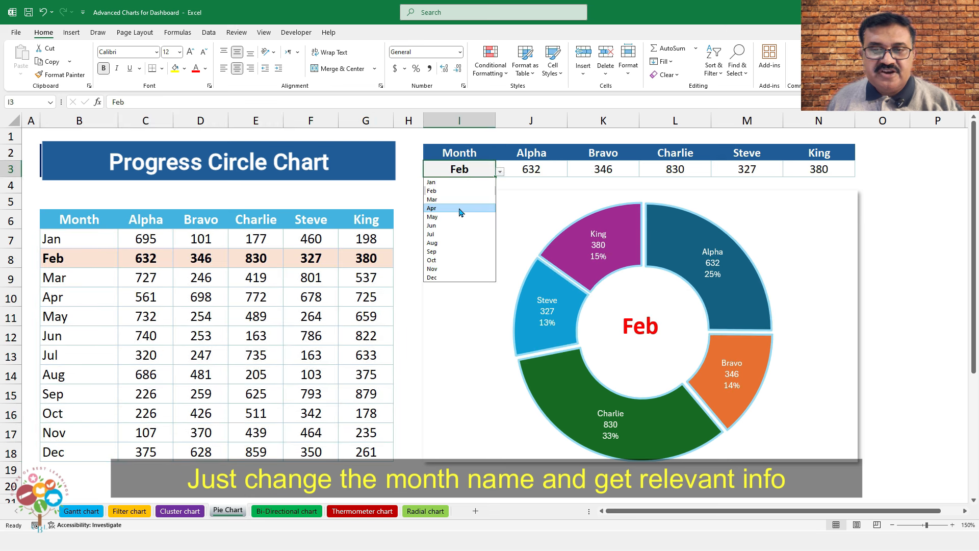
pyautogui.click(459, 208)
pyautogui.click(500, 173)
pyautogui.click(450, 225)
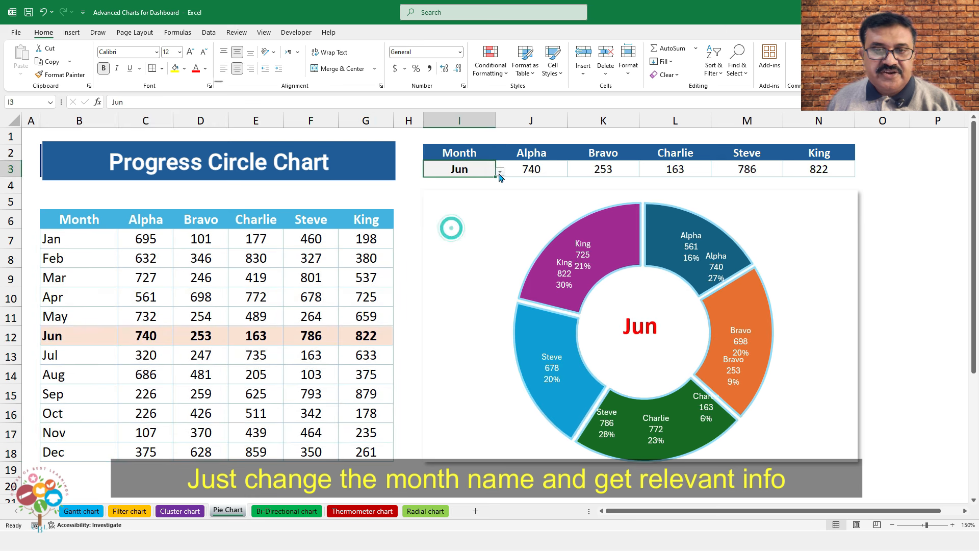
pyautogui.click(500, 171)
pyautogui.click(442, 251)
pyautogui.click(500, 172)
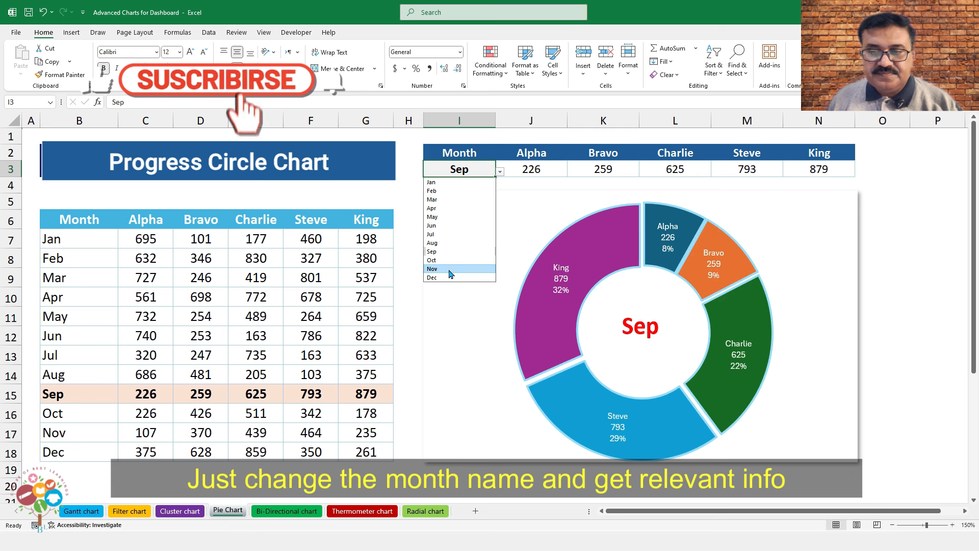
pyautogui.click(441, 267)
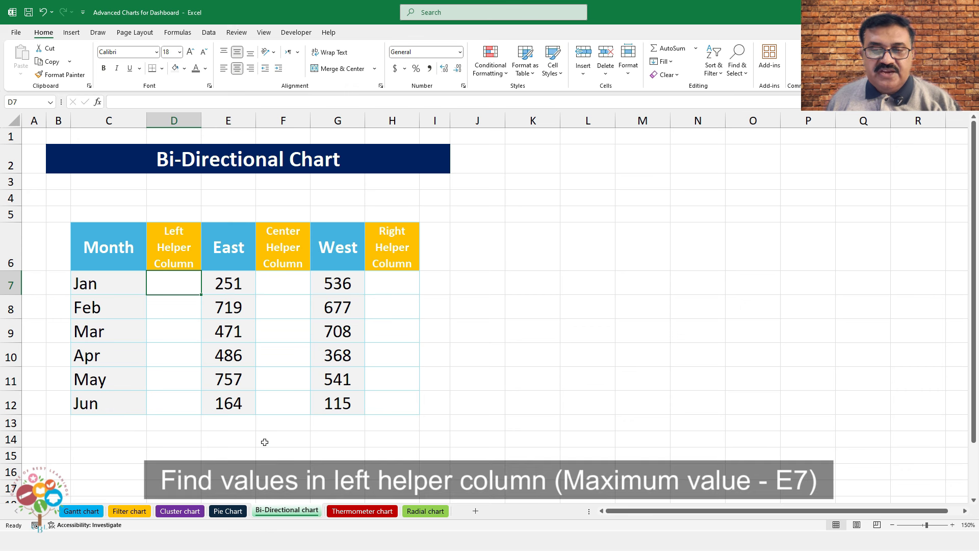
# Enter =1000-E7 in D7 and fill it down to D12 for the Left Helper column
pyautogui.write('=1000')
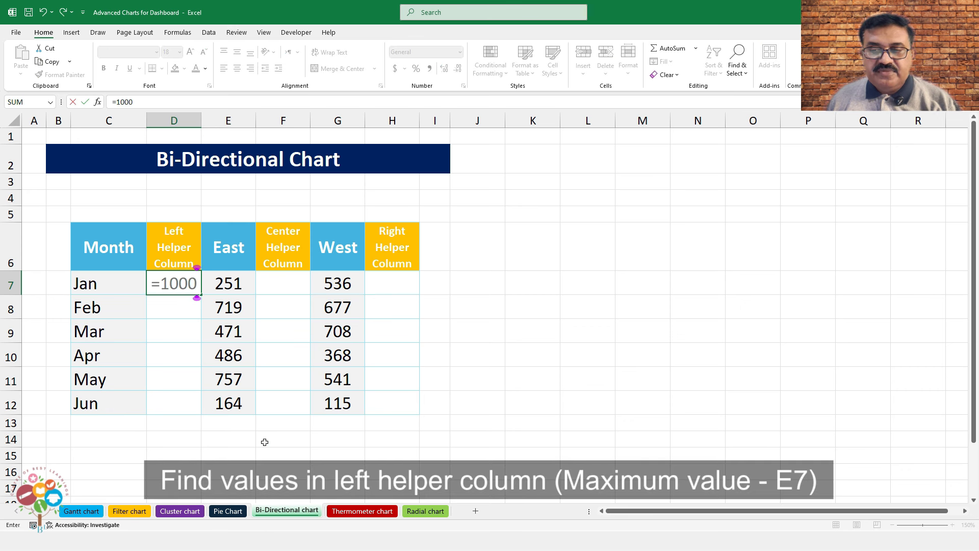
pyautogui.write('-E7')
pyautogui.press('Return')
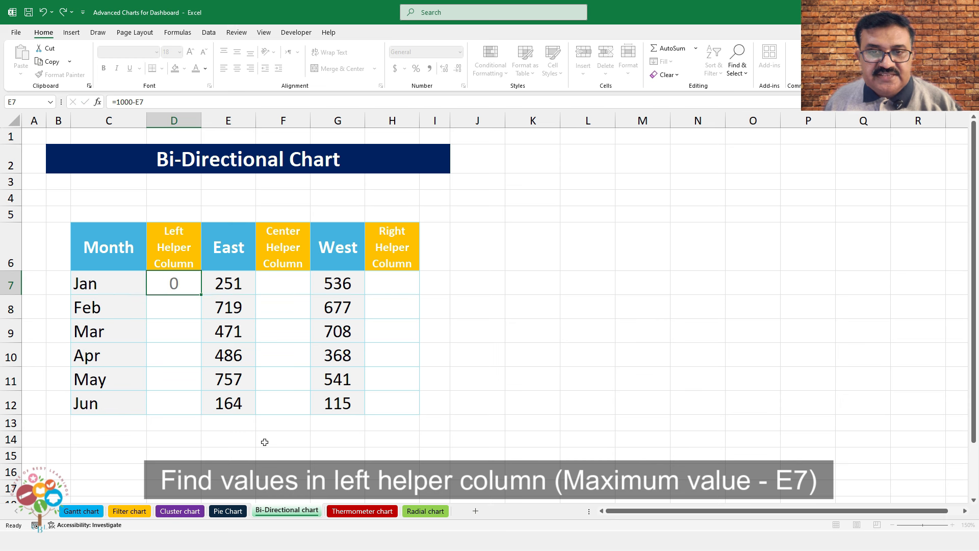
pyautogui.press('Up')
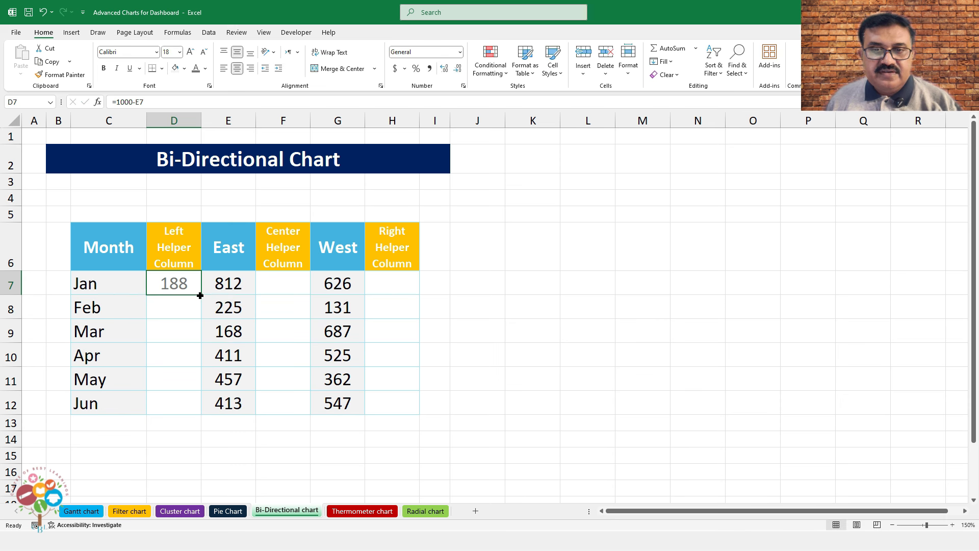
pyautogui.moveTo(200, 296); pyautogui.dragTo(196, 408)
# Enter =1000-G7 in H7 and fill it down to H12 for the Right Helper column
pyautogui.click(387, 282)
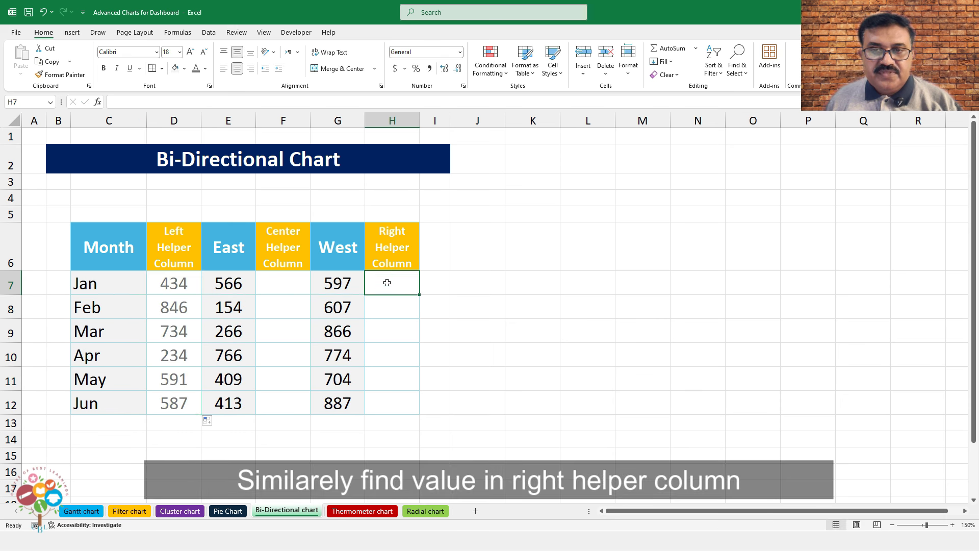
pyautogui.write('=1-')
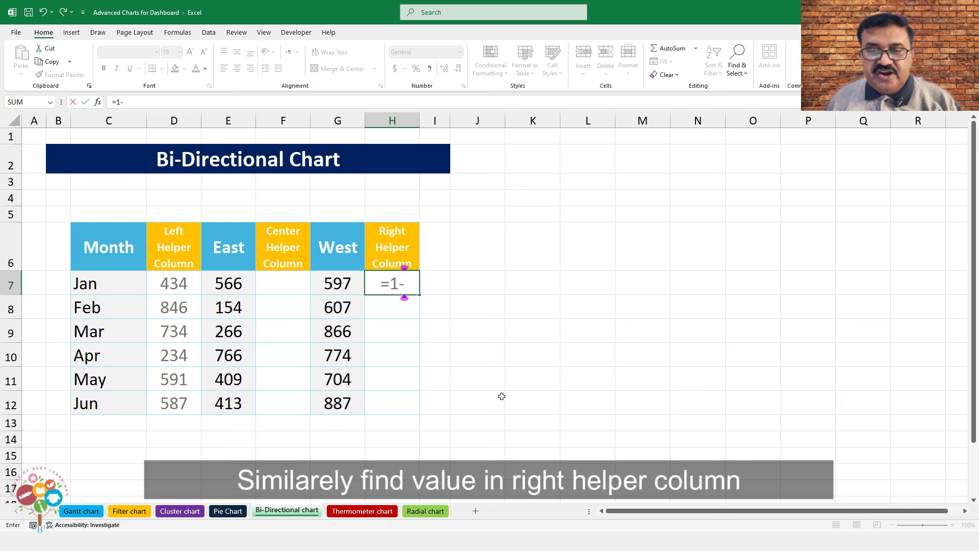
pyautogui.press('BackSpace')
pyautogui.write('000-')
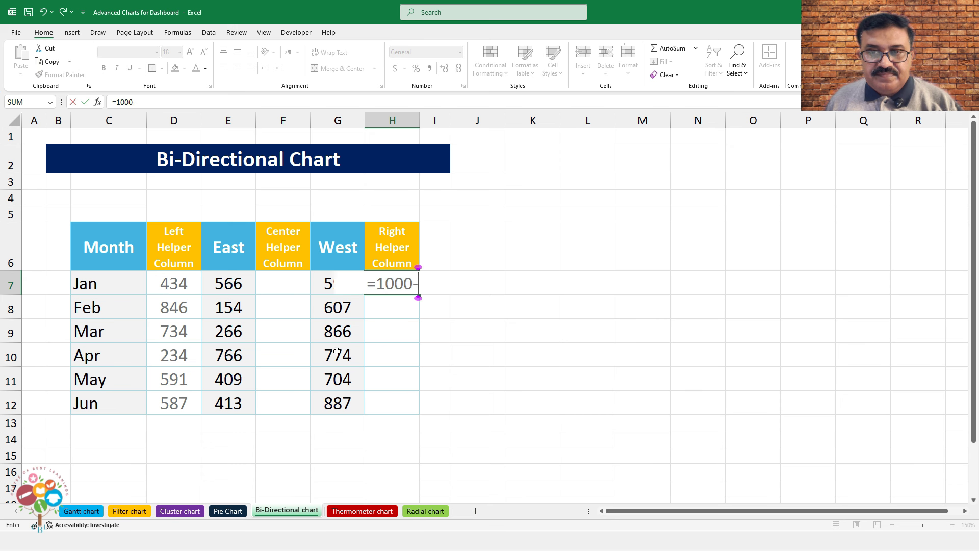
pyautogui.click(329, 281)
pyautogui.press('Return')
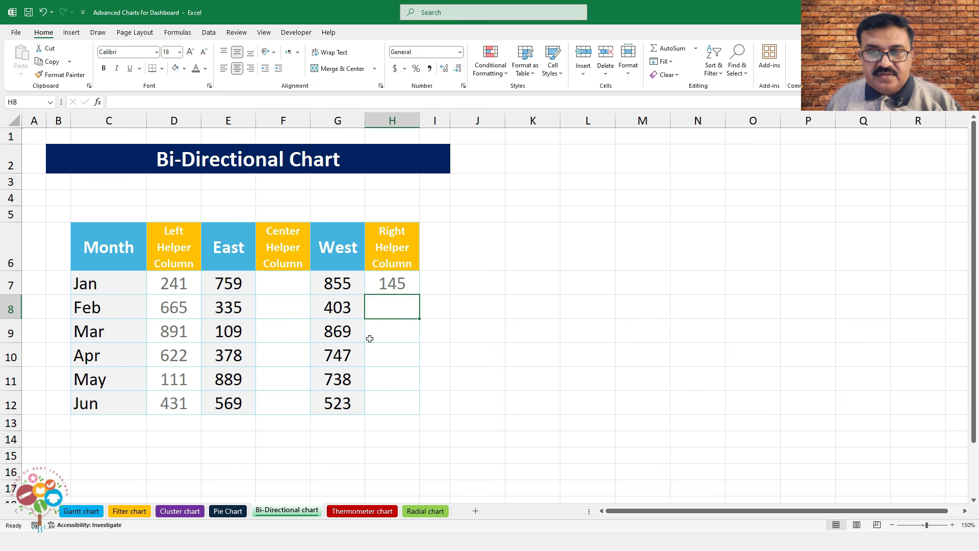
pyautogui.press('Up')
pyautogui.hotkey('shift', 'Down')
pyautogui.hotkey('shift', 'Down')
pyautogui.hotkey('shift', 'Down')
pyautogui.hotkey('shift', 'Down')
pyautogui.hotkey('shift', 'Down')
pyautogui.hotkey('ctrl', 'd')
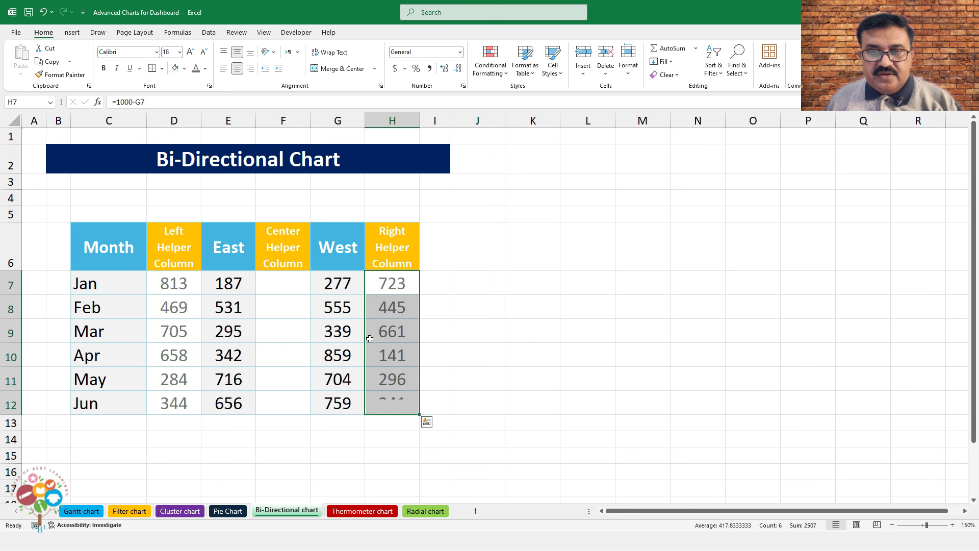
# Put 300 in F7 and fill it down through the Jun row of the Center Helper column
pyautogui.doubleClick(290, 291)
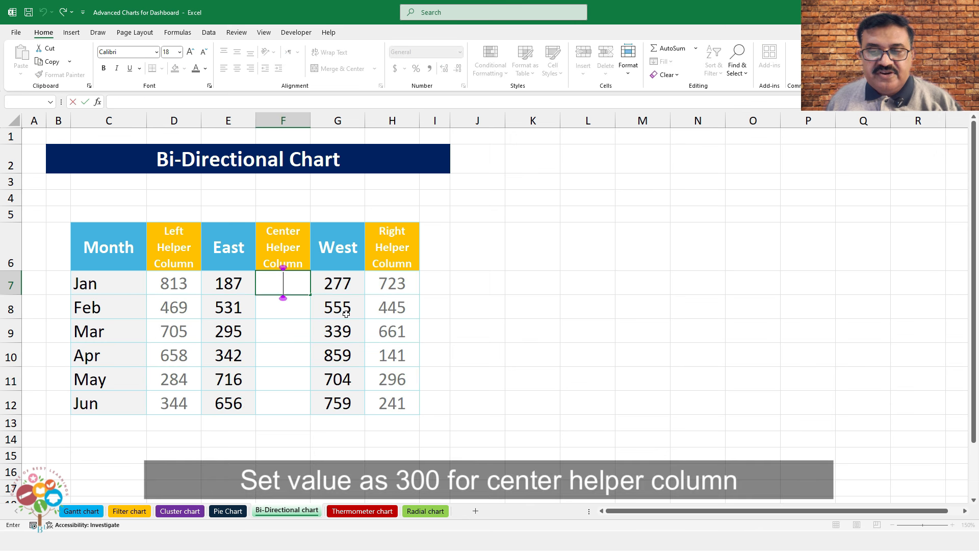
pyautogui.write('300')
pyautogui.press('Return')
pyautogui.press('Up')
pyautogui.hotkey('shift', 'Down')
pyautogui.hotkey('shift', 'Down')
pyautogui.hotkey('shift', 'Down')
pyautogui.hotkey('shift', 'Down')
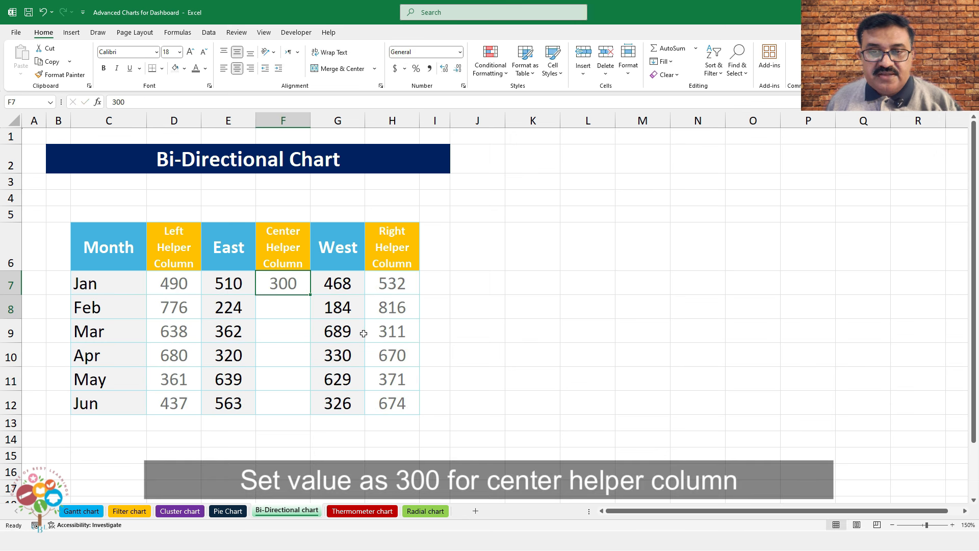
pyautogui.hotkey('shift', 'Down')
pyautogui.hotkey('ctrl', 'd')
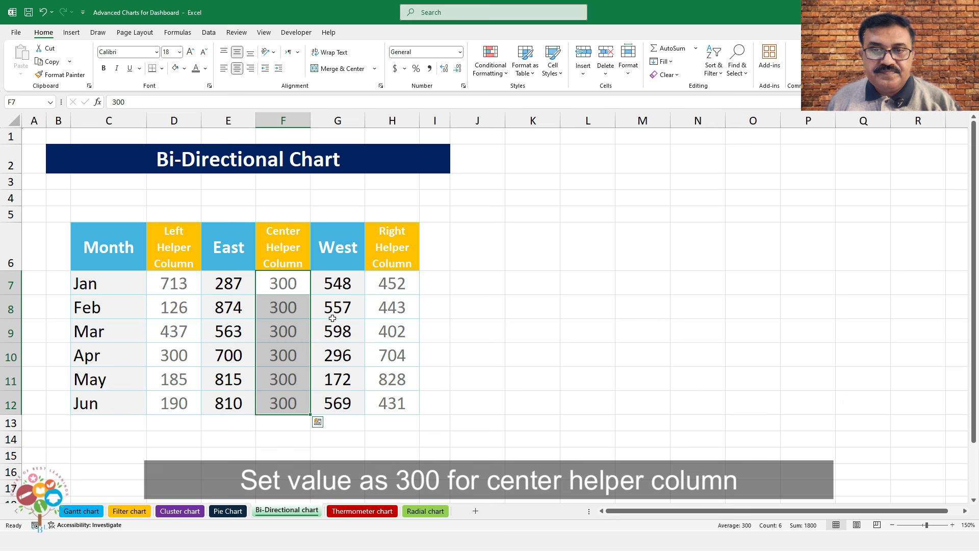
pyautogui.click(295, 285)
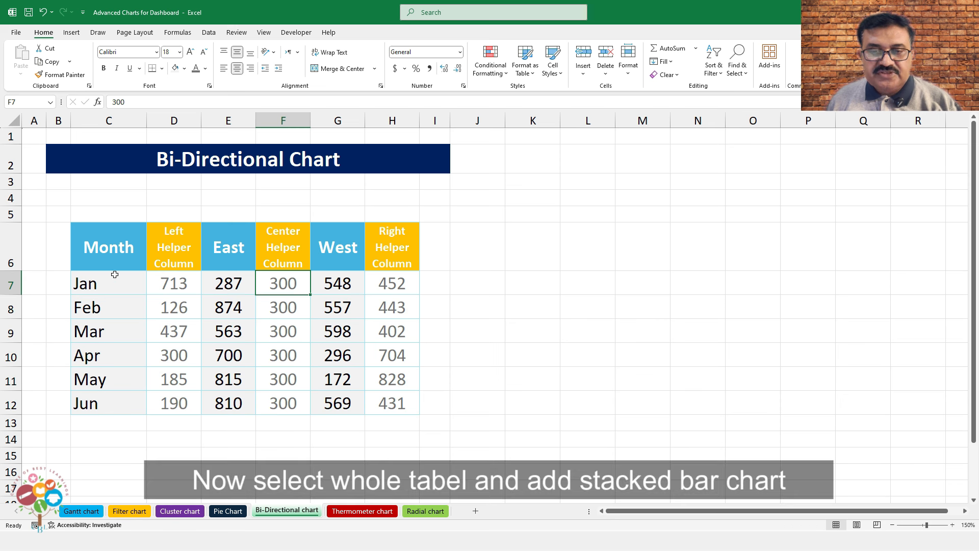
# Insert a stacked bar chart from the month table C6:H12
pyautogui.moveTo(115, 265); pyautogui.dragTo(392, 399)
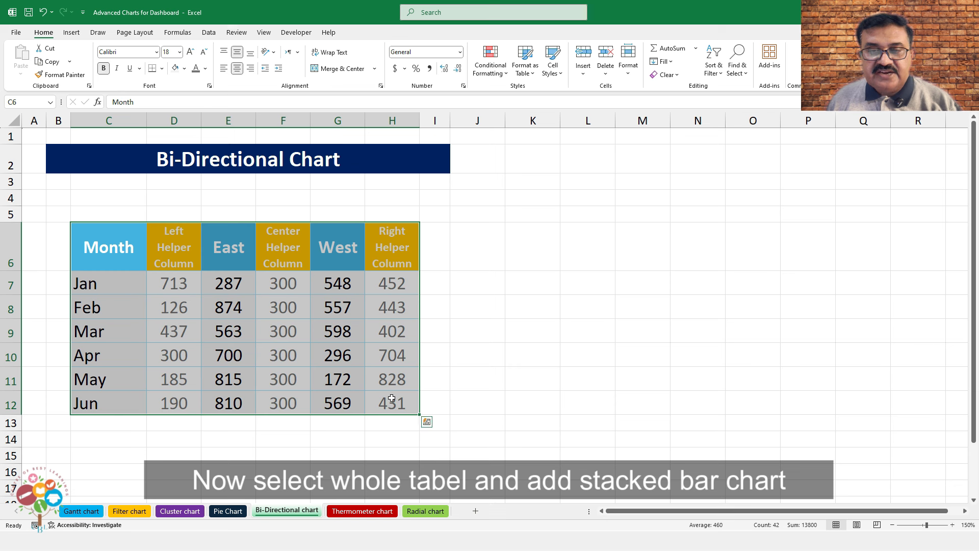
pyautogui.click(72, 32)
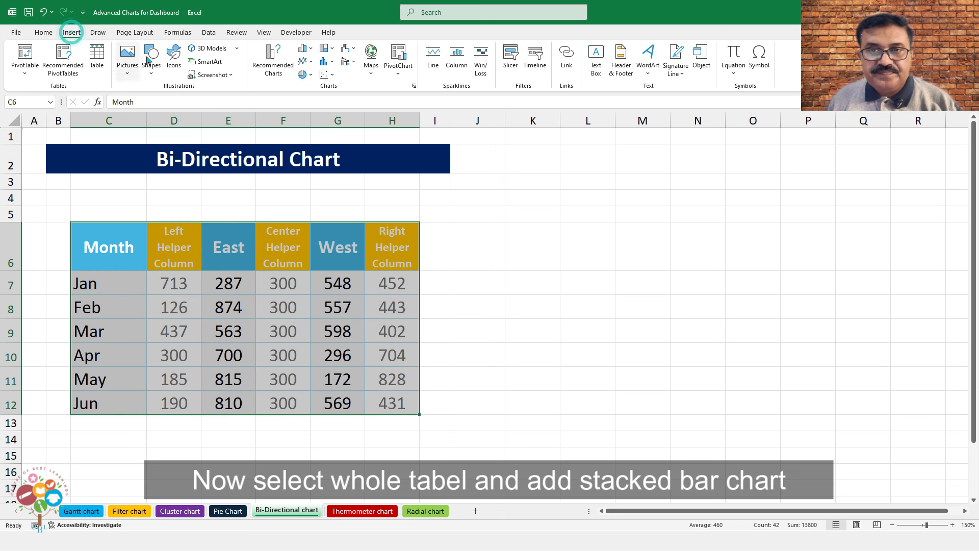
pyautogui.click(310, 49)
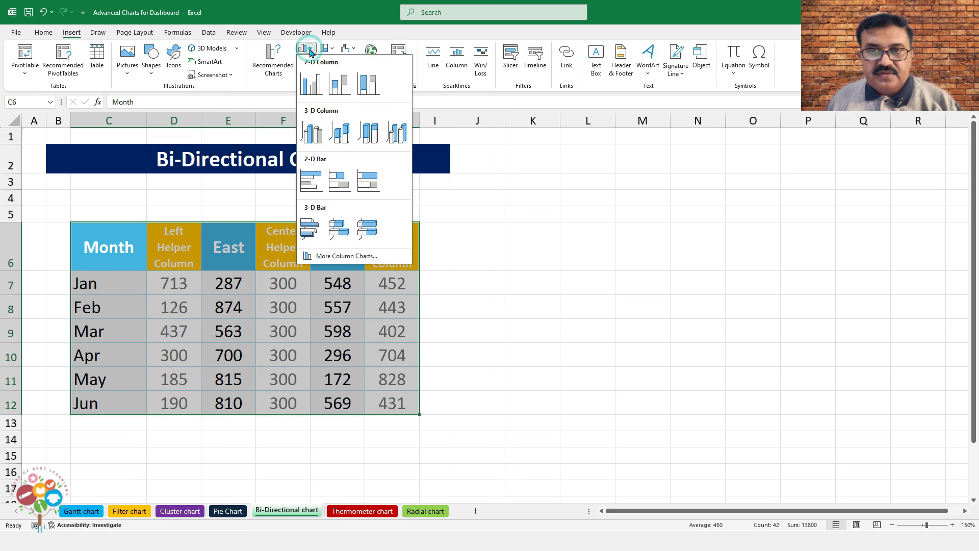
pyautogui.click(340, 181)
# Move the chart to the right of the table and enlarge it, making it taller
pyautogui.moveTo(518, 202); pyautogui.dragTo(657, 204)
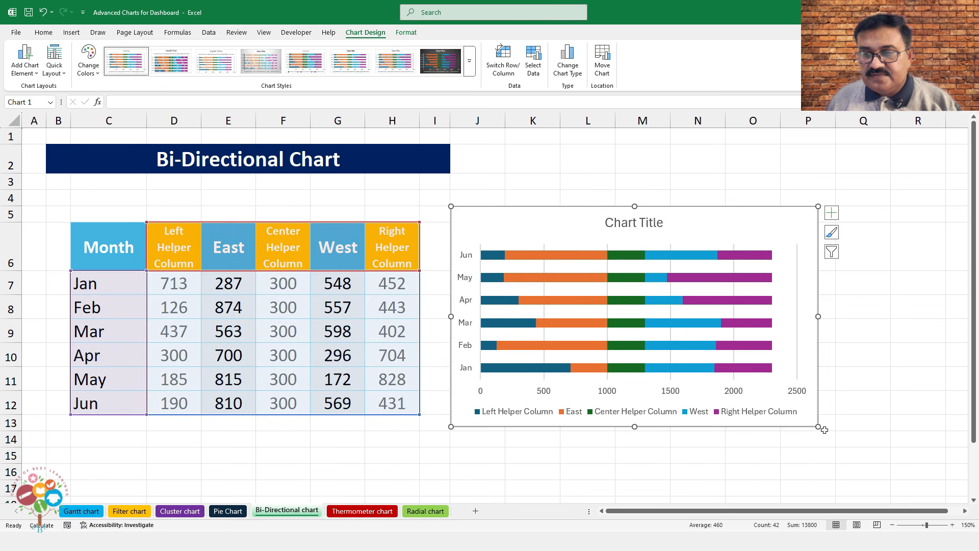
pyautogui.moveTo(819, 426); pyautogui.dragTo(929, 469)
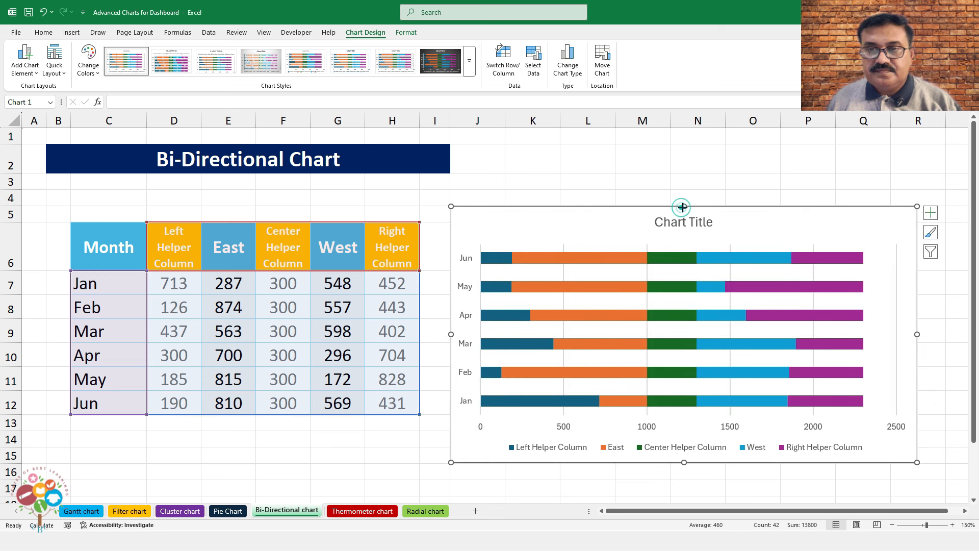
pyautogui.moveTo(682, 207); pyautogui.dragTo(678, 188)
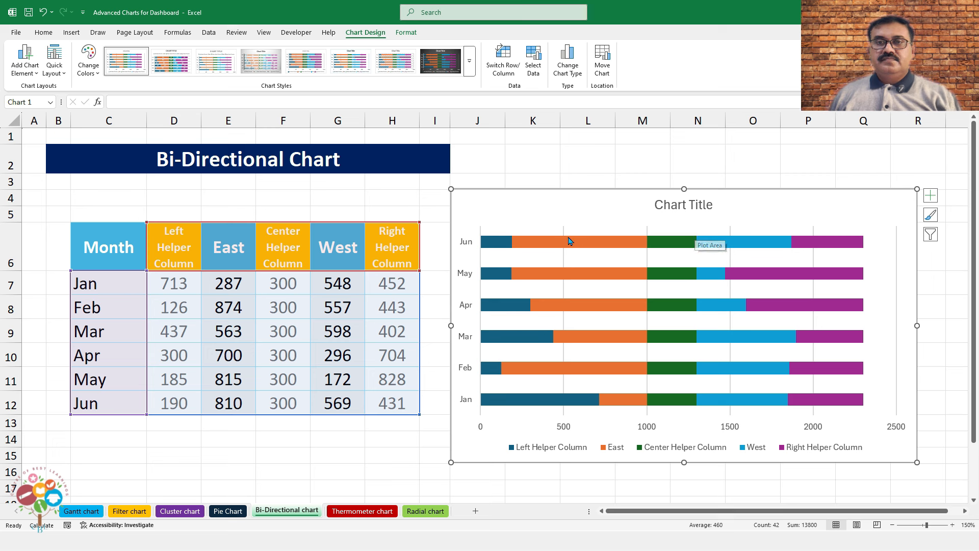
# Set No Fill on the Left, Center and Right Helper Column bar series
pyautogui.click(499, 241)
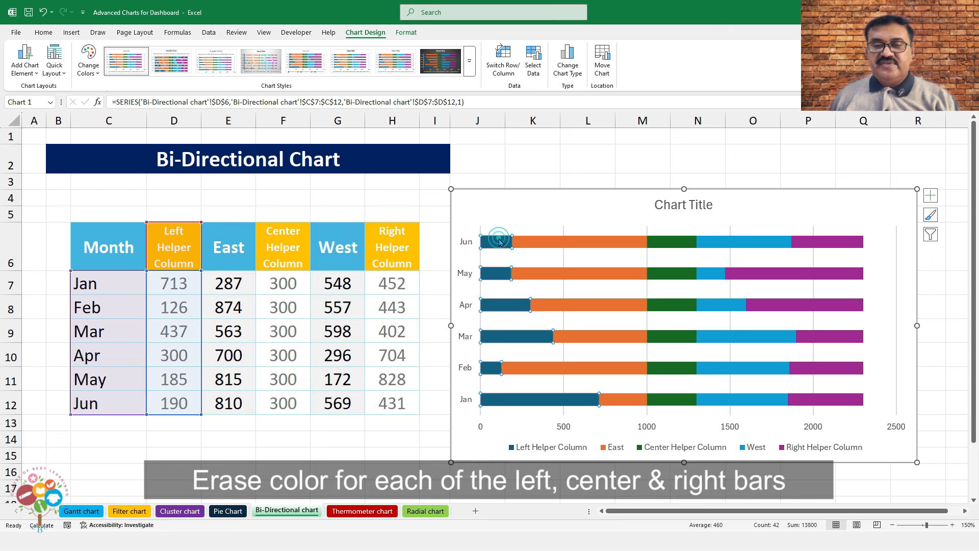
pyautogui.rightClick(499, 241)
pyautogui.click(521, 206)
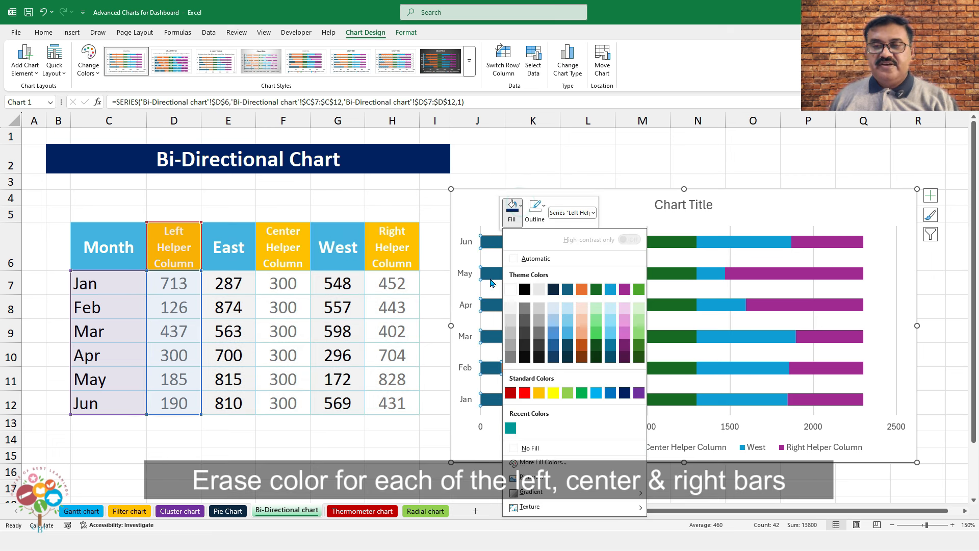
pyautogui.click(530, 448)
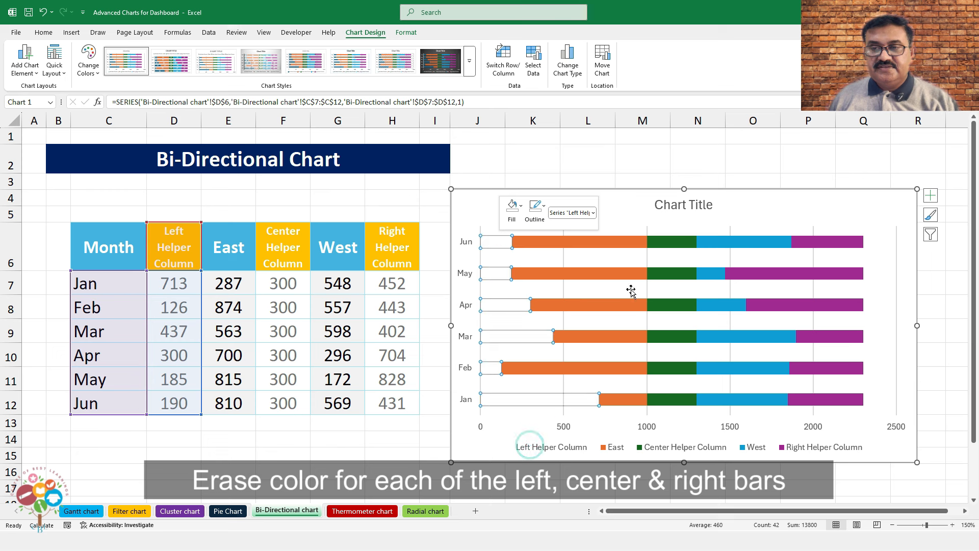
pyautogui.click(660, 242)
pyautogui.rightClick(661, 243)
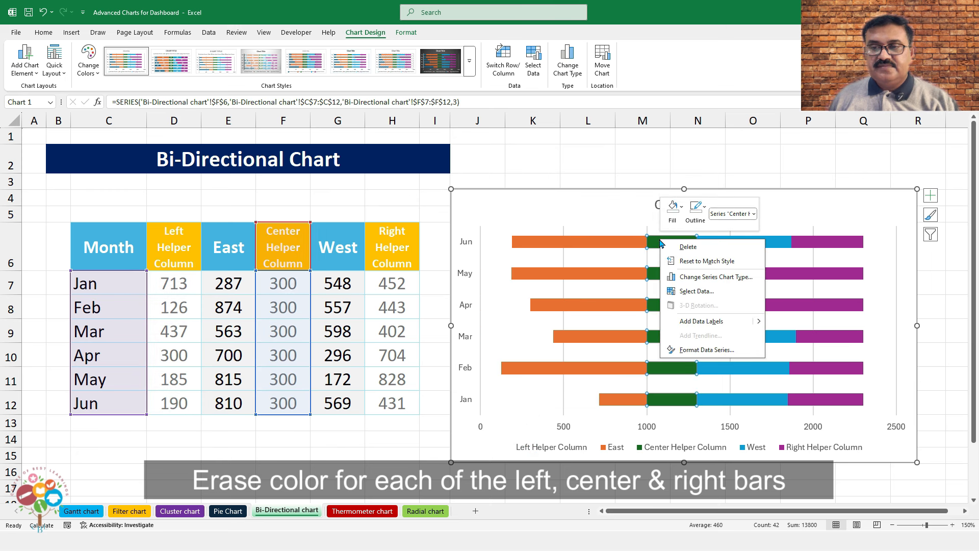
pyautogui.click(682, 214)
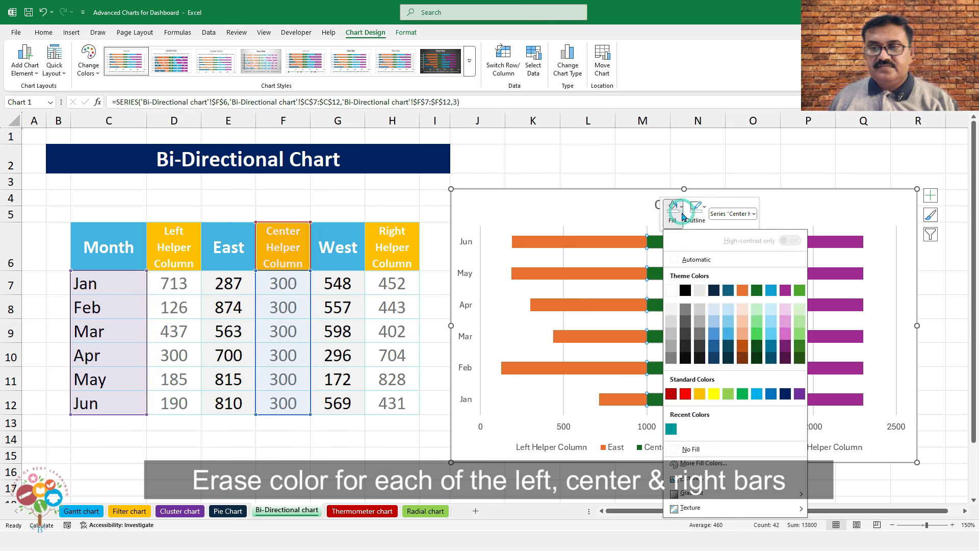
pyautogui.click(693, 450)
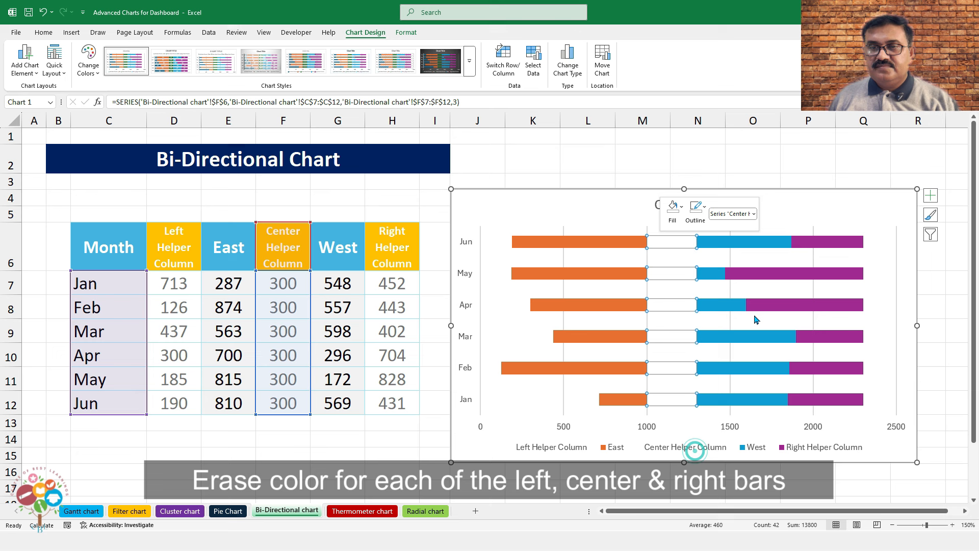
pyautogui.click(820, 242)
pyautogui.rightClick(822, 242)
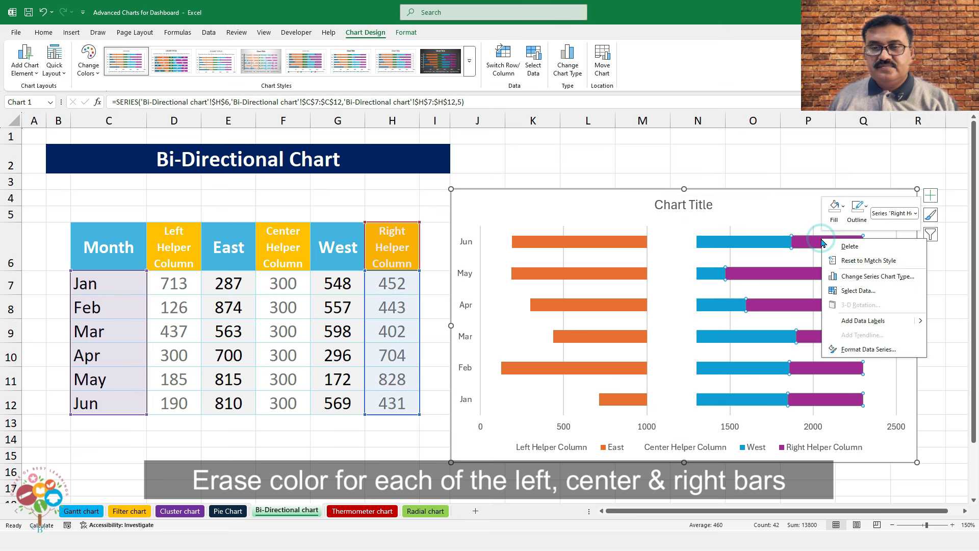
pyautogui.click(836, 207)
pyautogui.click(847, 451)
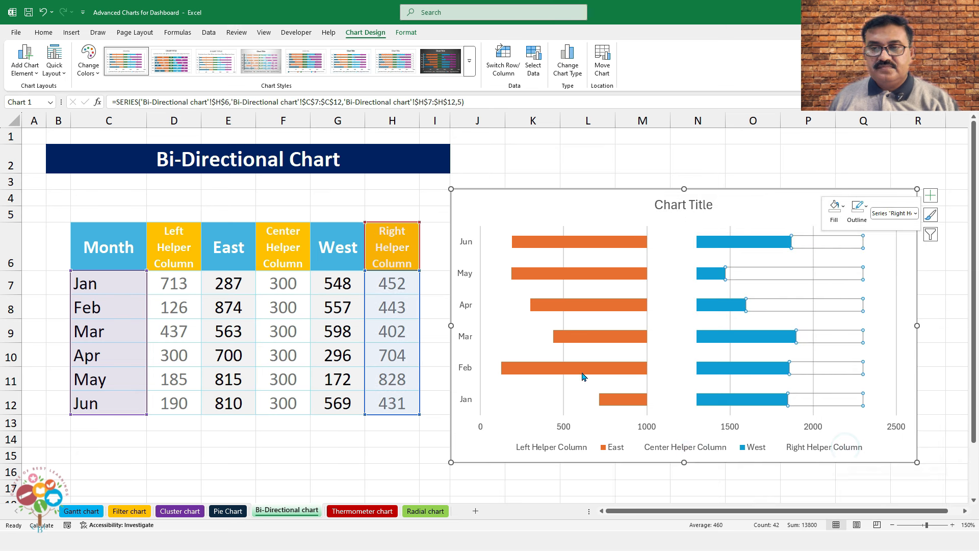
# Delete the Left, Center and Right Helper Column entries from the legend
pyautogui.click(698, 451)
pyautogui.click(560, 448)
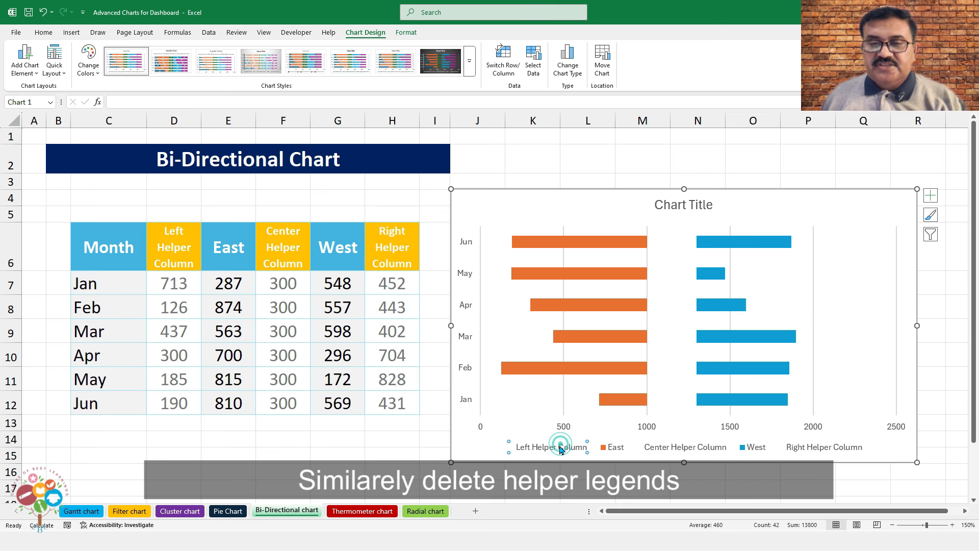
pyautogui.rightClick(559, 448)
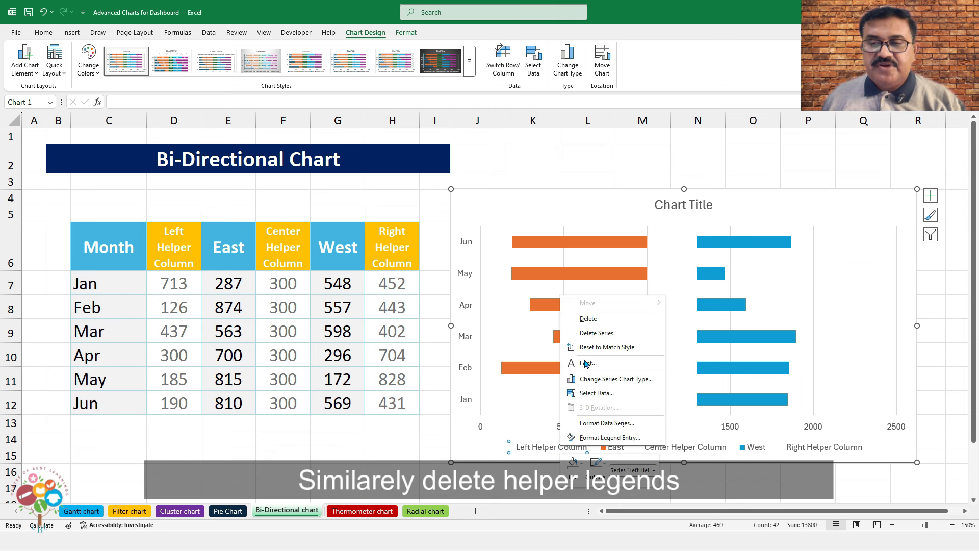
pyautogui.click(587, 319)
pyautogui.click(639, 441)
pyautogui.click(638, 442)
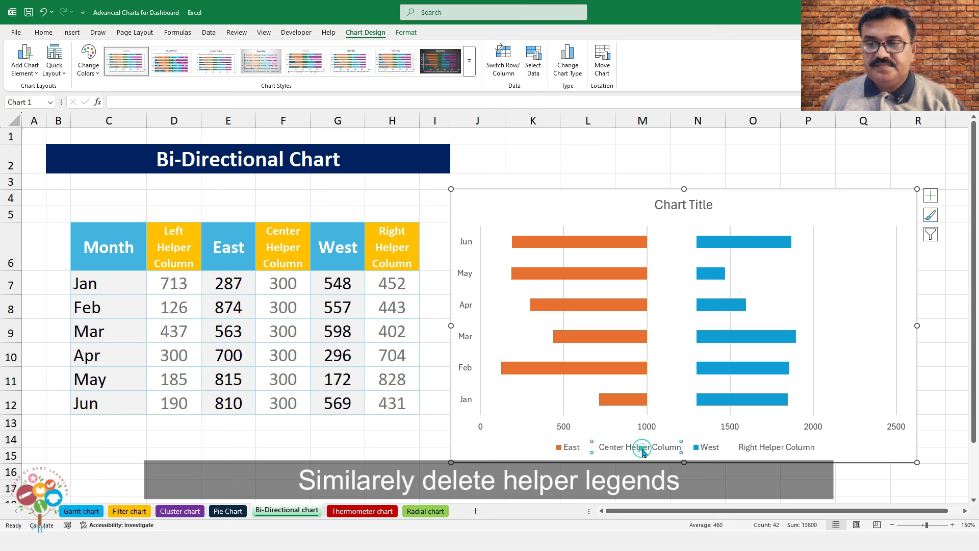
pyautogui.rightClick(640, 444)
pyautogui.click(670, 322)
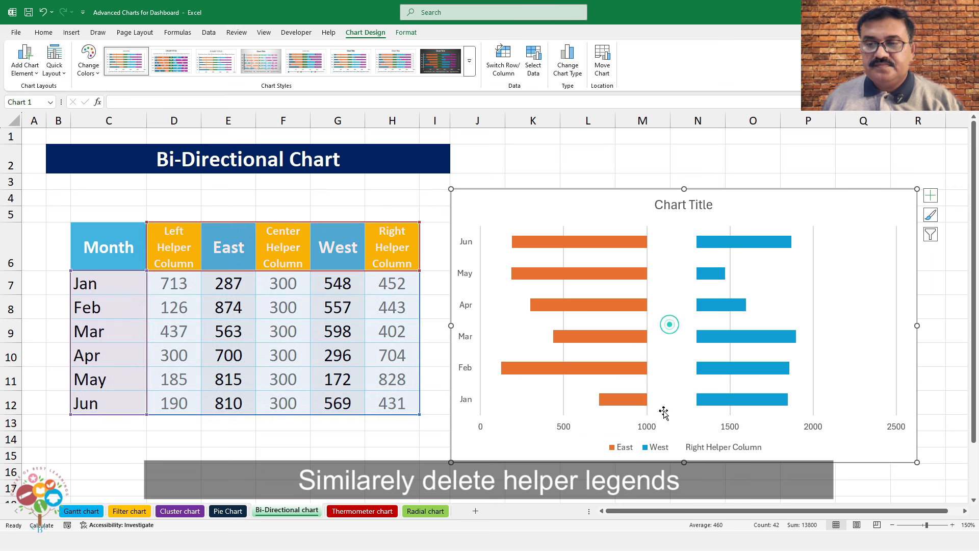
pyautogui.doubleClick(715, 451)
pyautogui.click(716, 452)
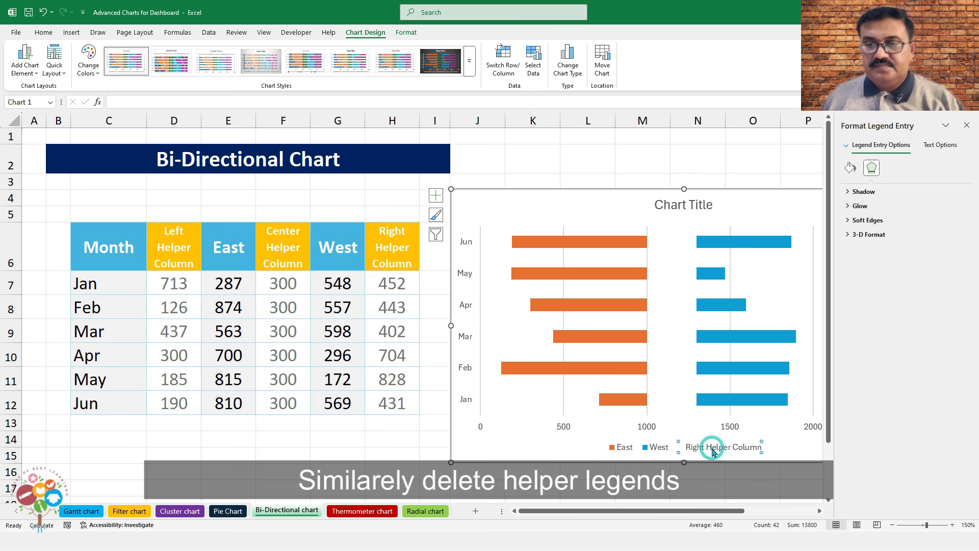
pyautogui.rightClick(715, 451)
pyautogui.click(739, 325)
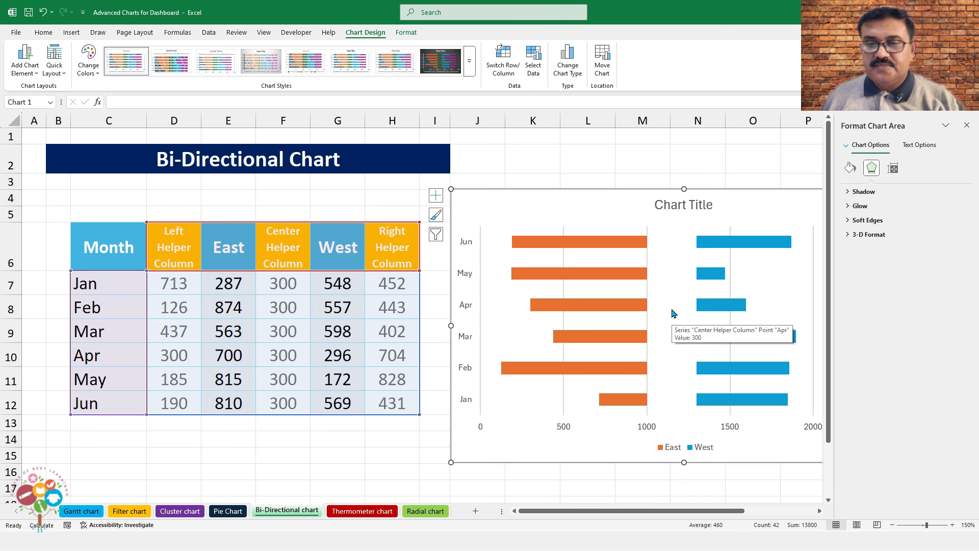
# Label the Center Helper bars with month names instead of their 300 values
pyautogui.click(672, 247)
pyautogui.click(671, 246)
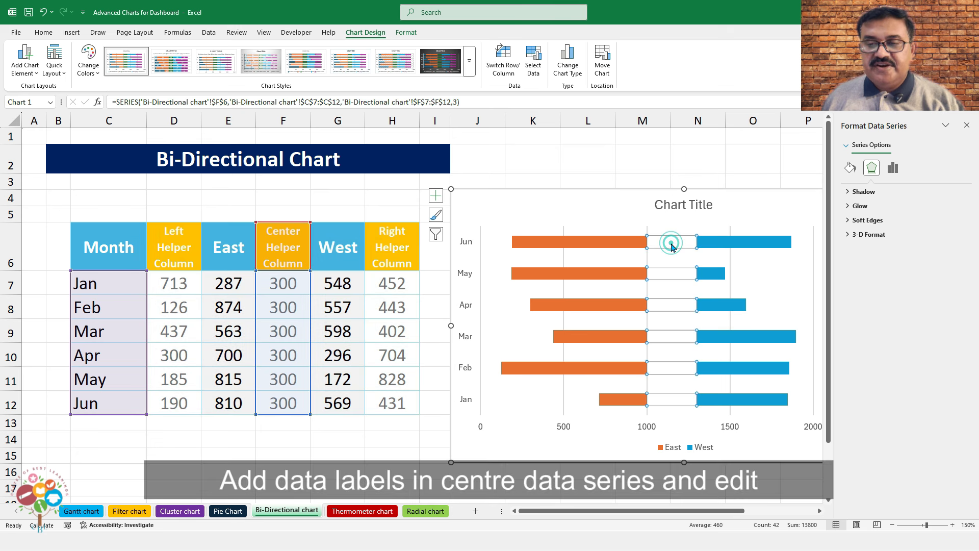
pyautogui.rightClick(671, 246)
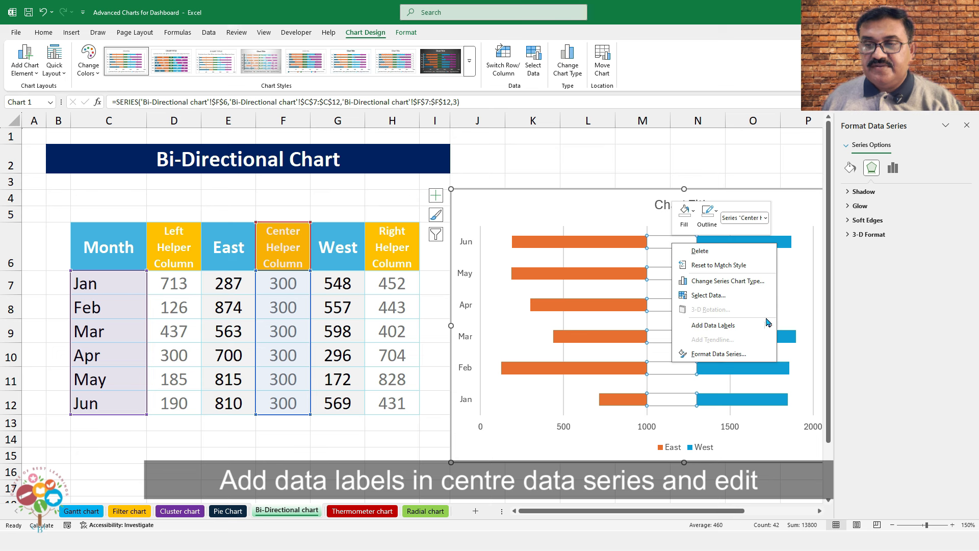
pyautogui.moveTo(764, 325)
pyautogui.click(804, 327)
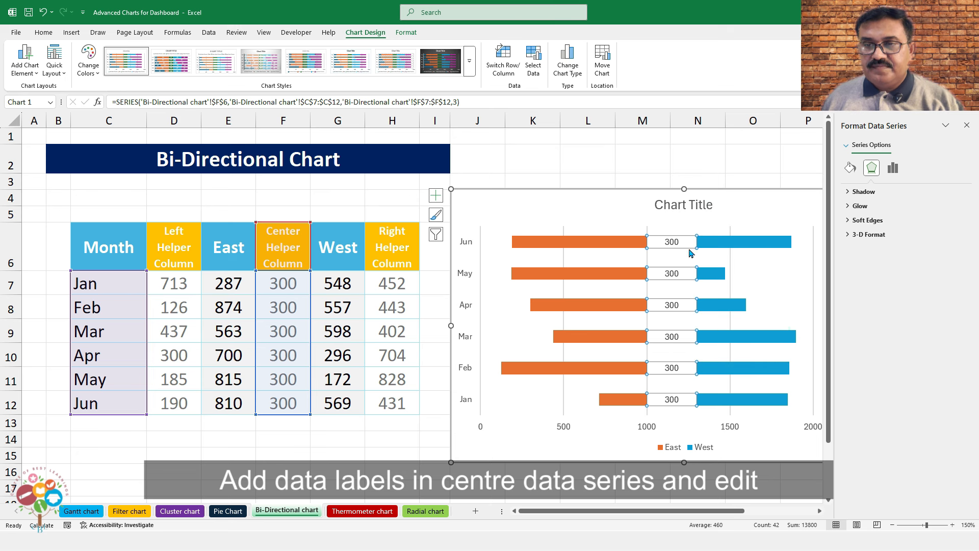
pyautogui.click(672, 241)
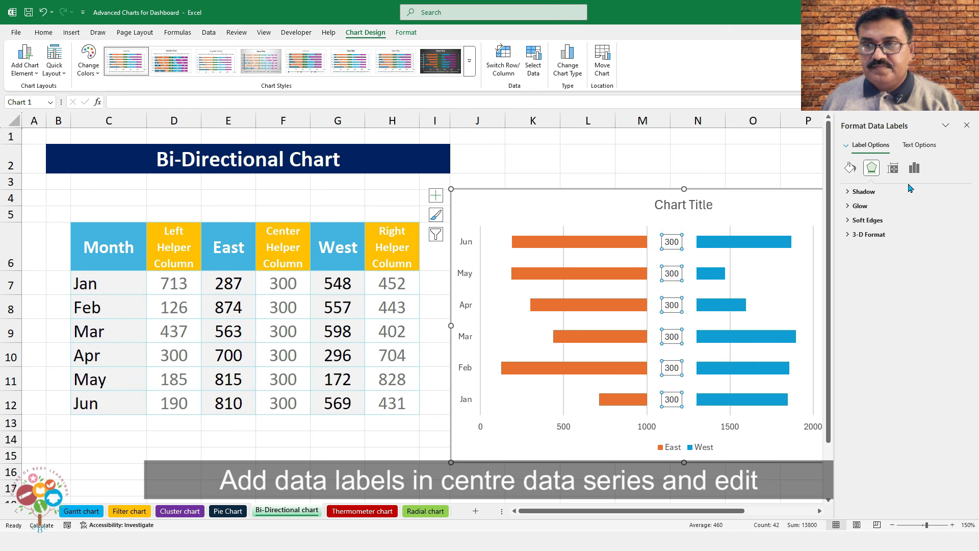
pyautogui.click(915, 169)
pyautogui.click(878, 192)
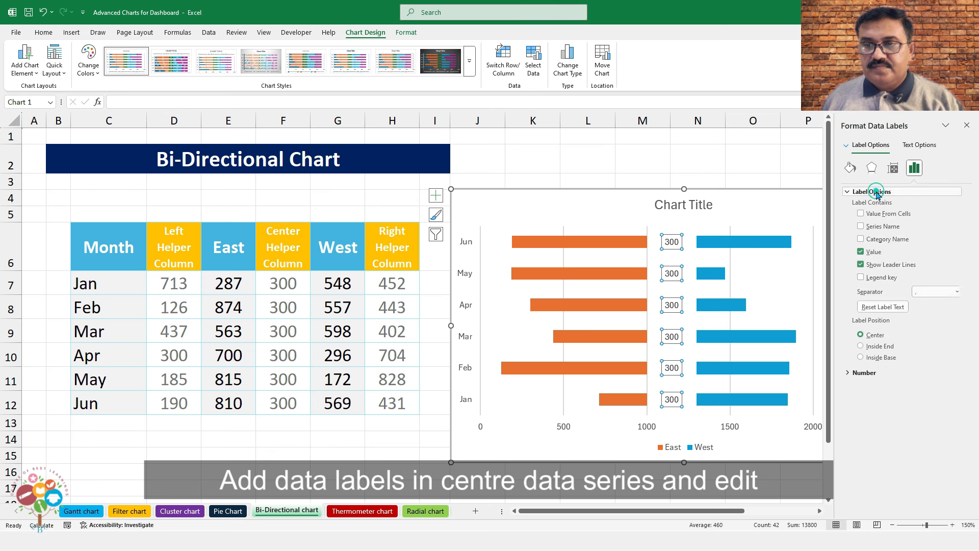
pyautogui.click(860, 240)
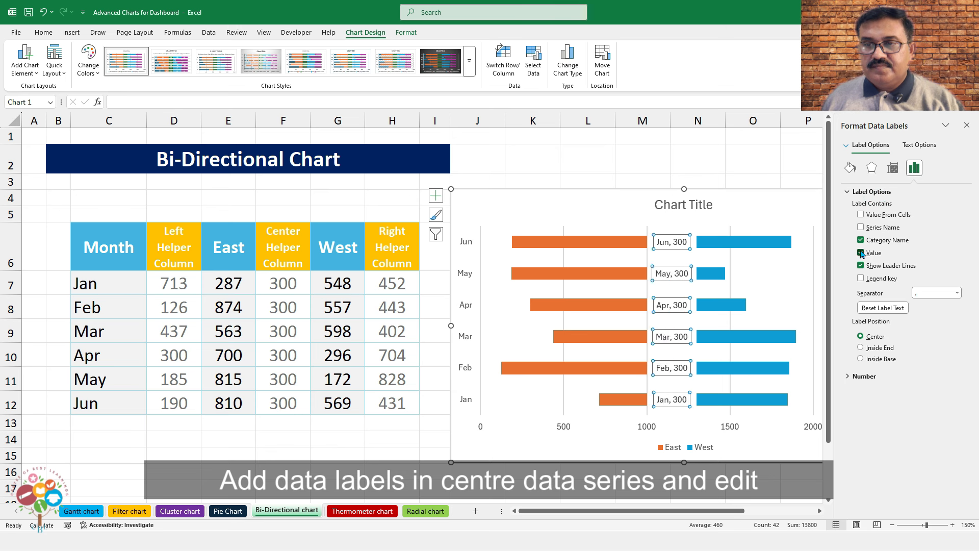
pyautogui.click(860, 253)
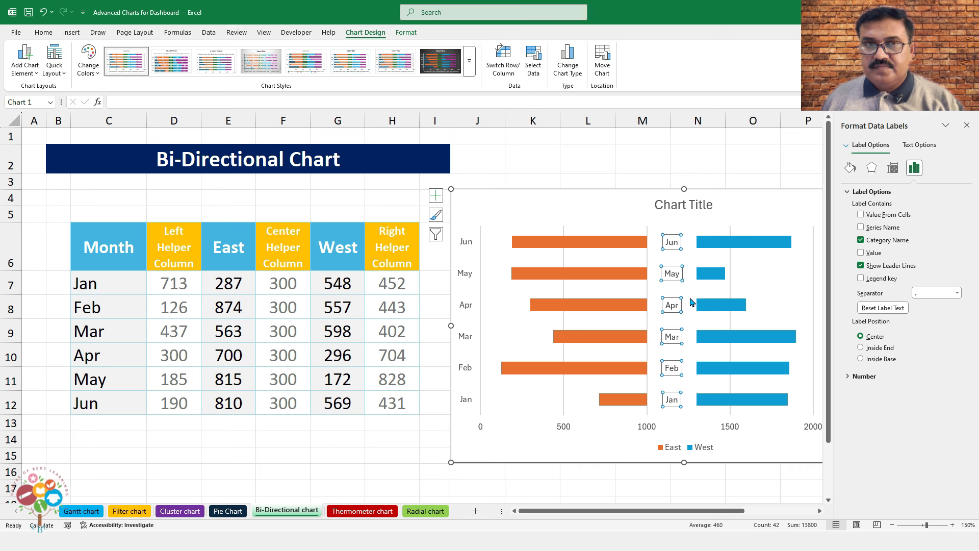
# Format the month labels bold, size 10 and red
pyautogui.click(44, 32)
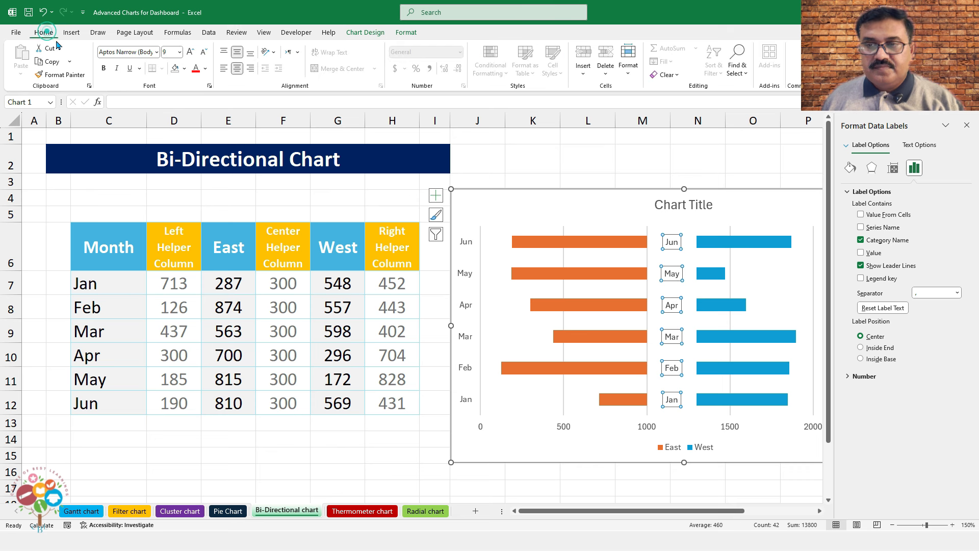
pyautogui.click(103, 68)
pyautogui.click(189, 52)
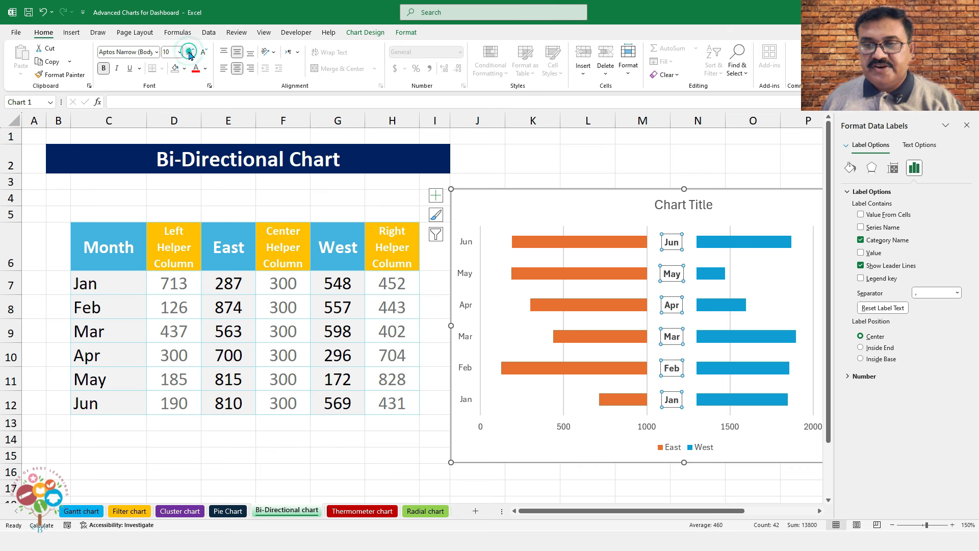
pyautogui.click(205, 69)
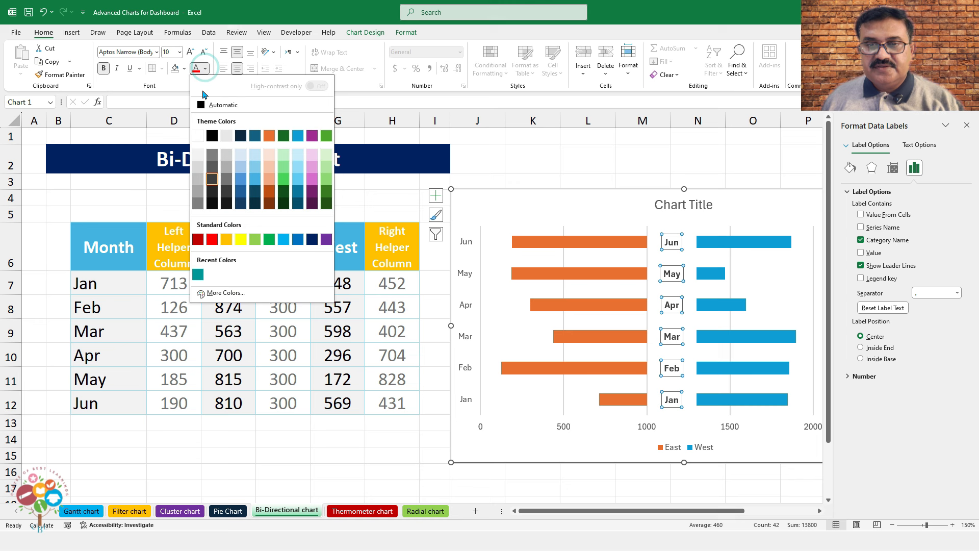
pyautogui.click(212, 236)
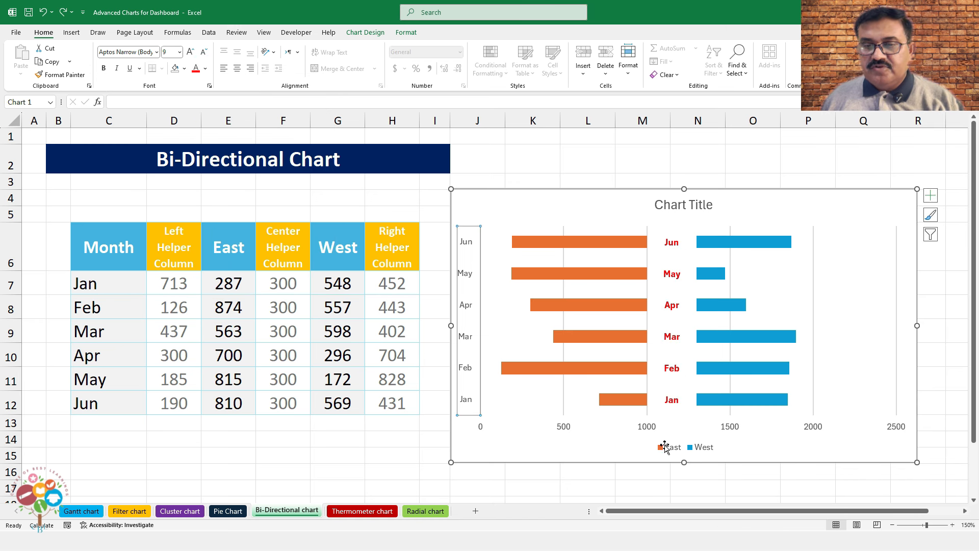
# Check the horizontal axis maximum is 2500, then delete the axis and undo the deletion
pyautogui.rightClick(656, 433)
pyautogui.click(669, 417)
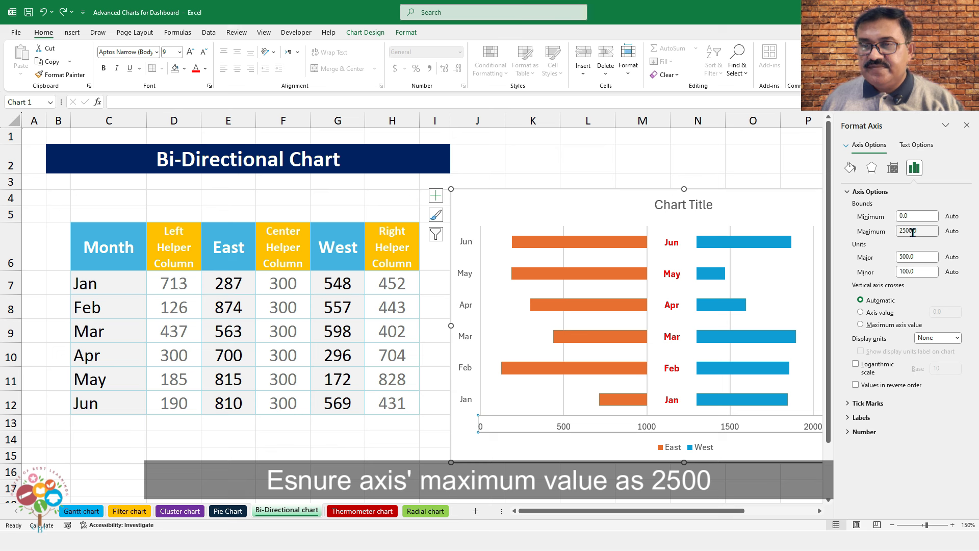
pyautogui.click(913, 231)
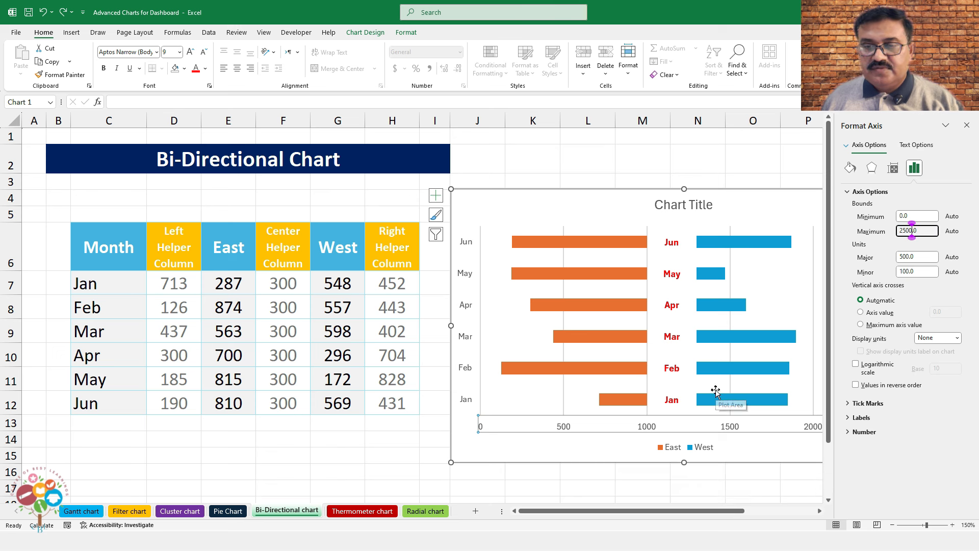
pyautogui.rightClick(560, 430)
pyautogui.click(576, 300)
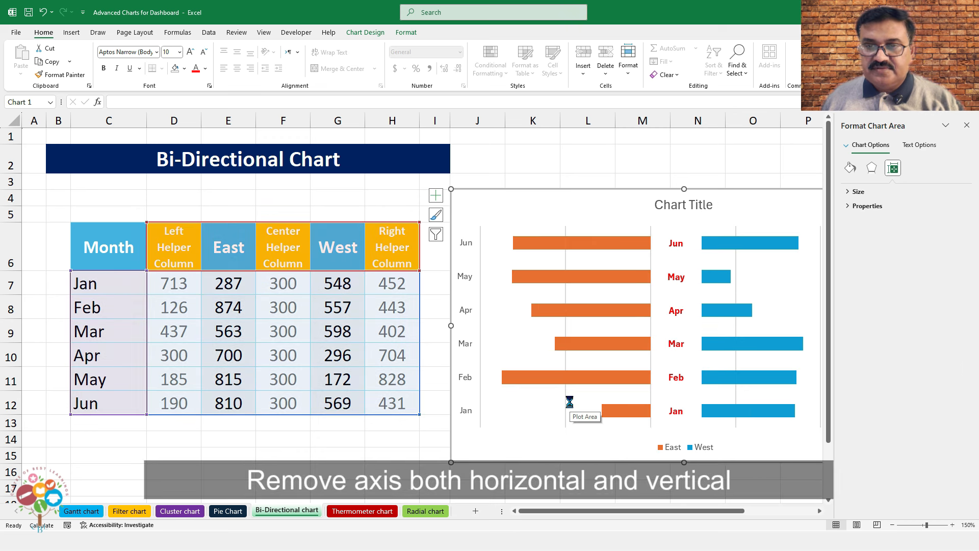
pyautogui.hotkey('ctrl', 'z')
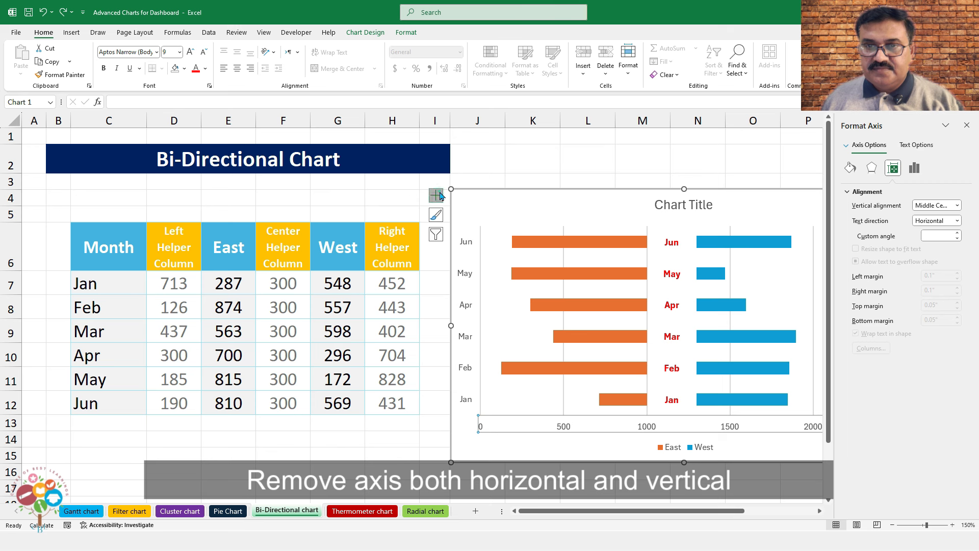
# Turn off the chart title, both axes and the gridlines in Chart Elements
pyautogui.click(437, 195)
pyautogui.click(357, 228)
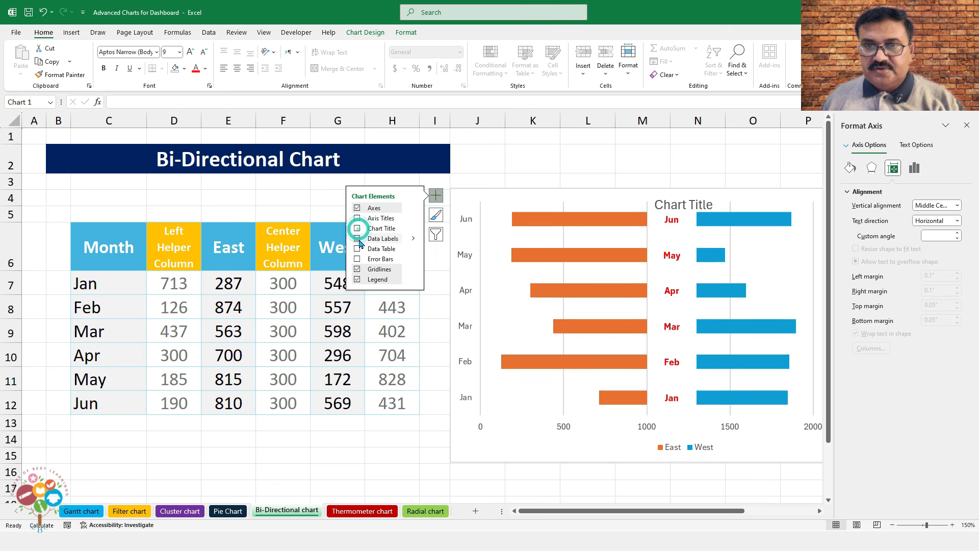
pyautogui.click(357, 207)
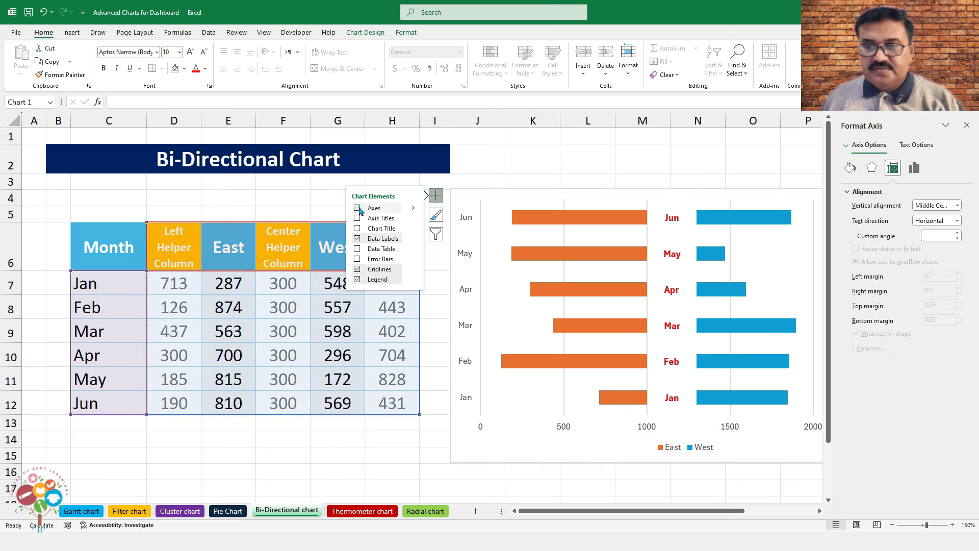
pyautogui.click(357, 269)
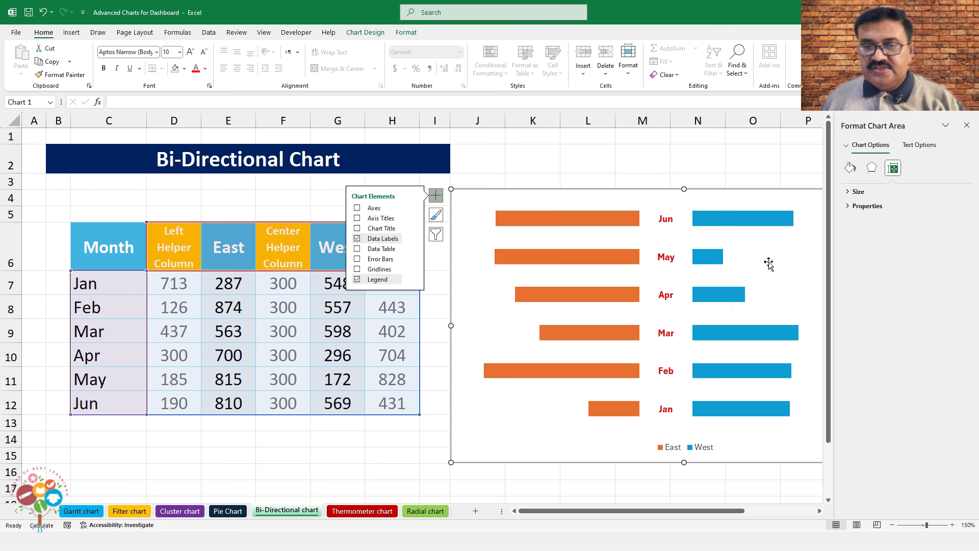
pyautogui.click(631, 222)
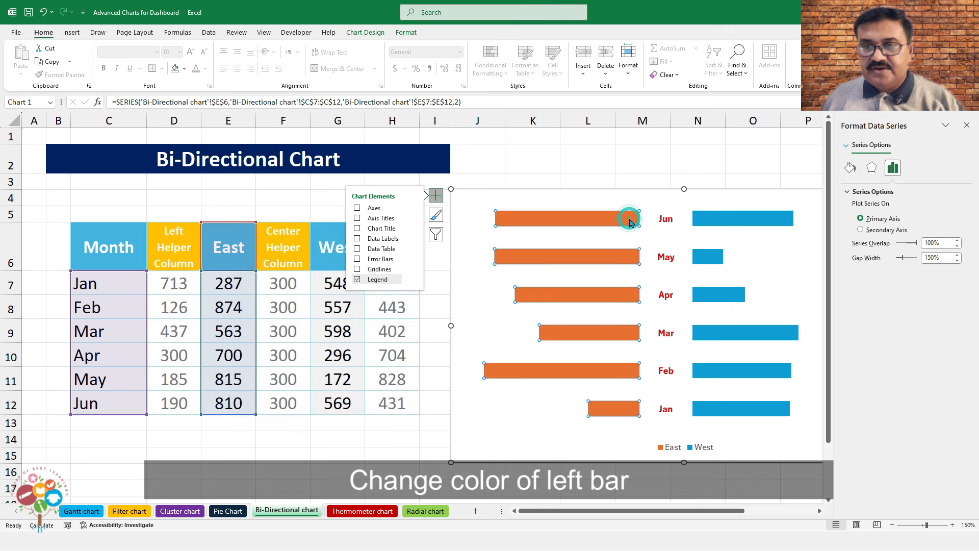
# Fill the East bar series with the standard Red colour
pyautogui.rightClick(631, 223)
pyautogui.click(646, 193)
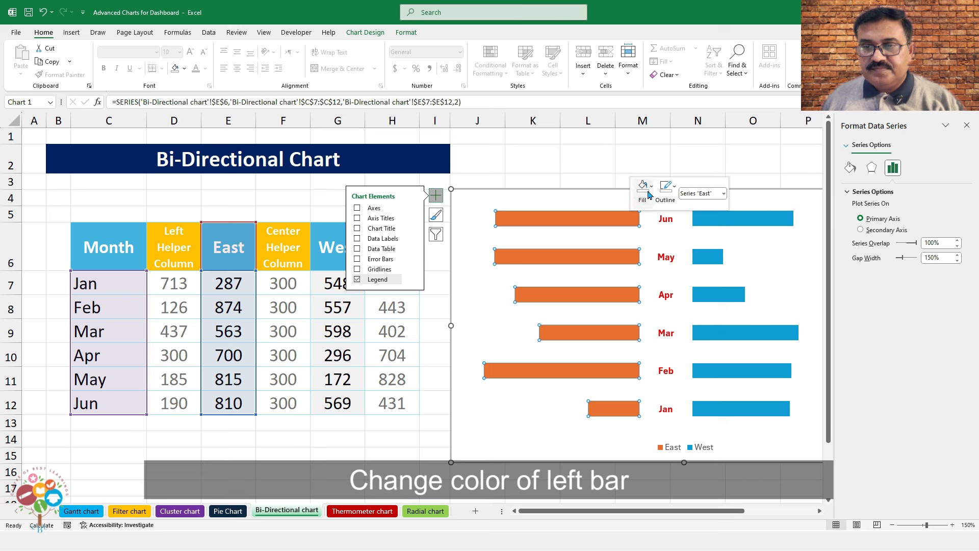
pyautogui.click(648, 193)
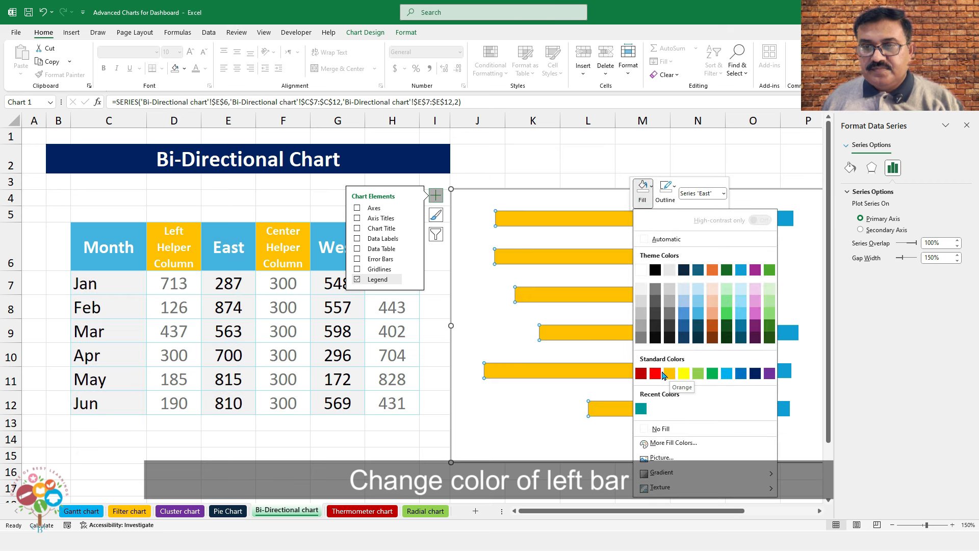
pyautogui.click(655, 373)
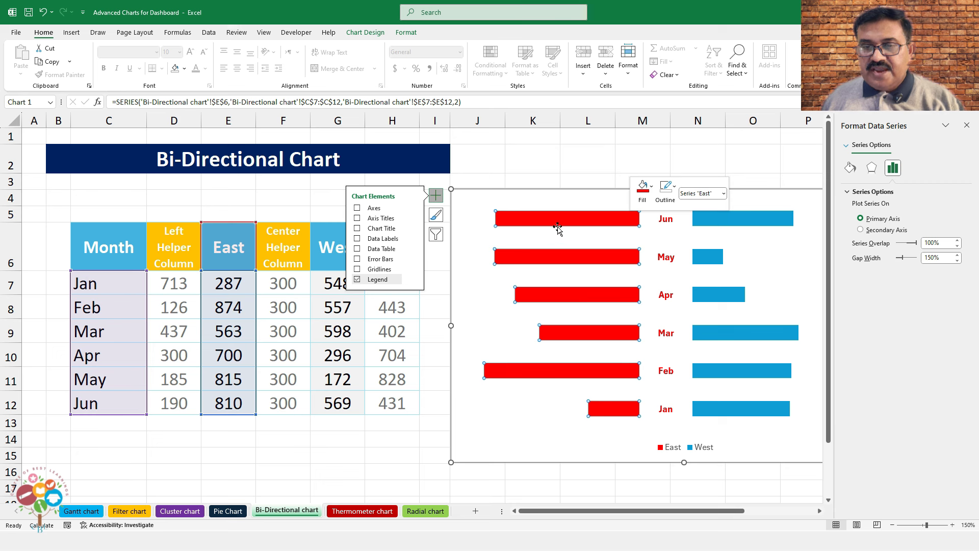
# Add Inside Base value labels to the East bars and make them bold white
pyautogui.click(380, 36)
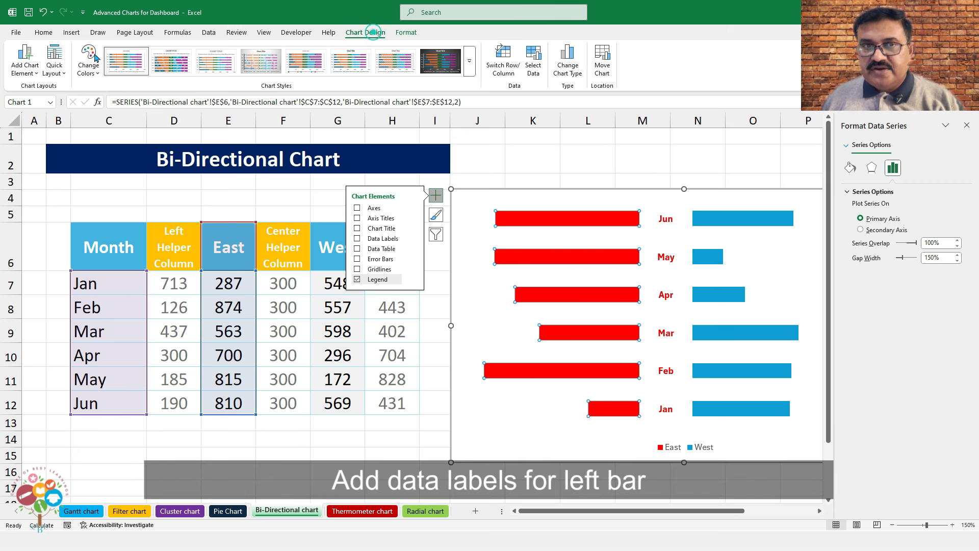
pyautogui.click(25, 63)
pyautogui.moveTo(46, 131)
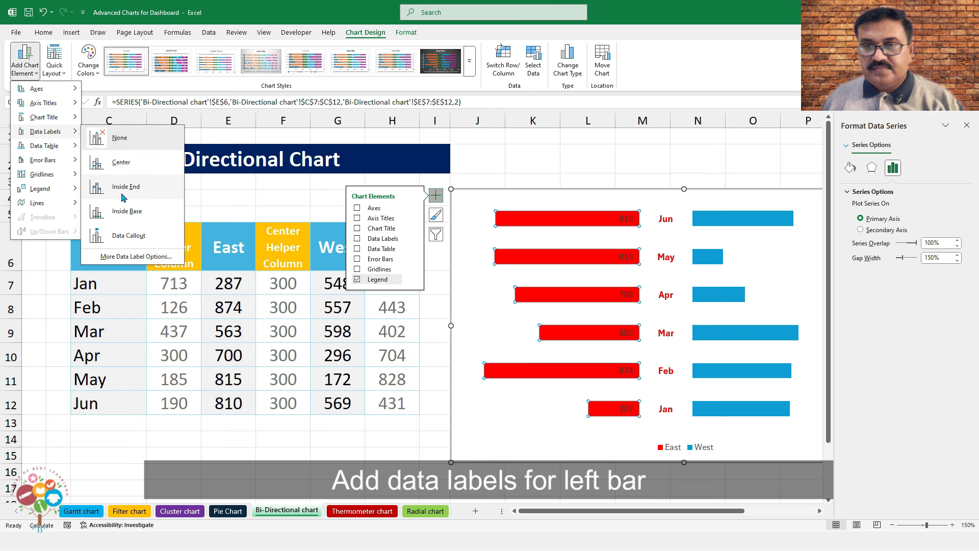
pyautogui.click(125, 211)
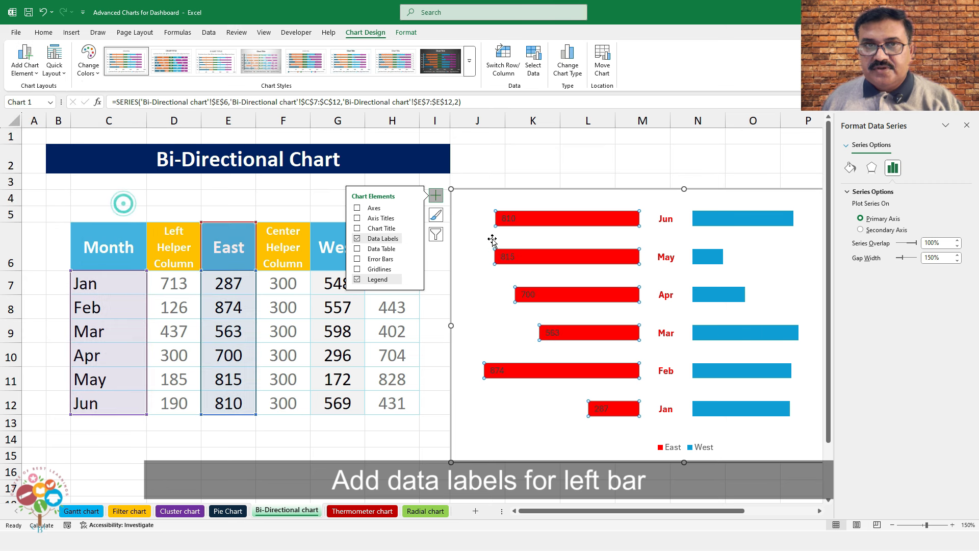
pyautogui.click(512, 222)
pyautogui.click(43, 32)
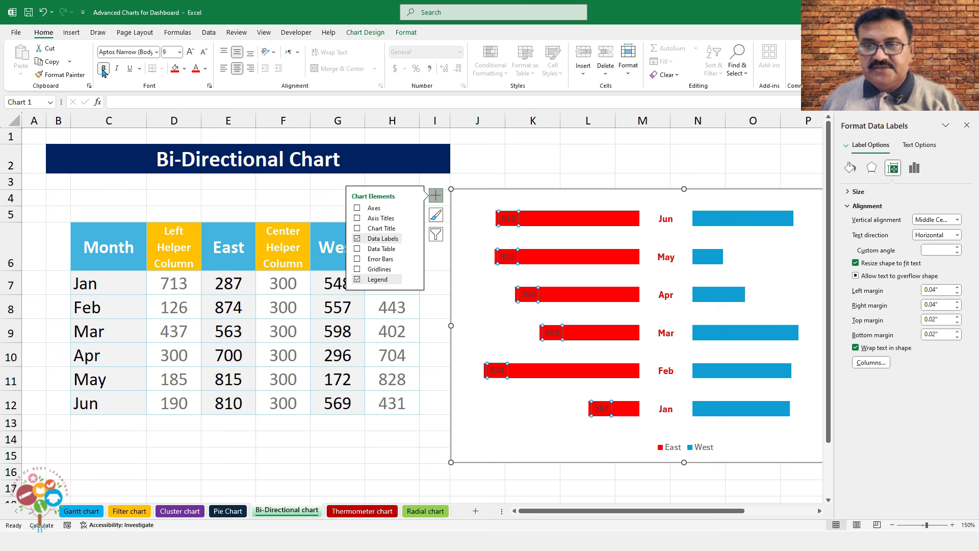
pyautogui.click(104, 68)
pyautogui.click(206, 68)
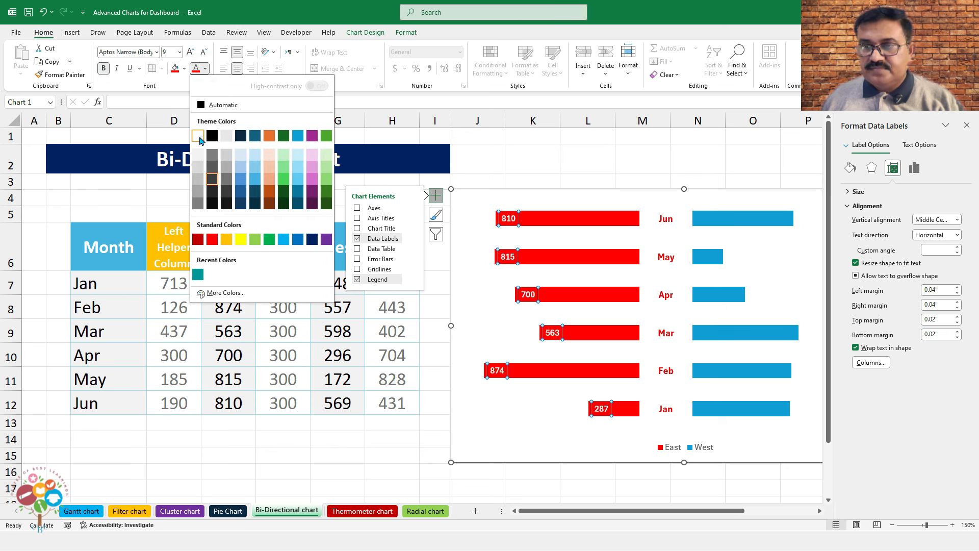
pyautogui.click(196, 133)
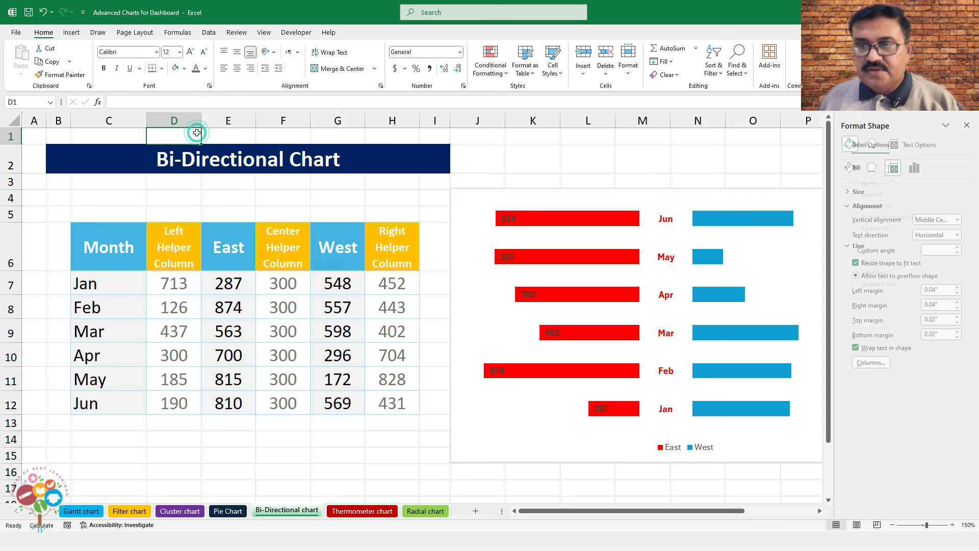
# Add Inside End value labels to the West bars, formatted bold white at size 10
pyautogui.click(754, 219)
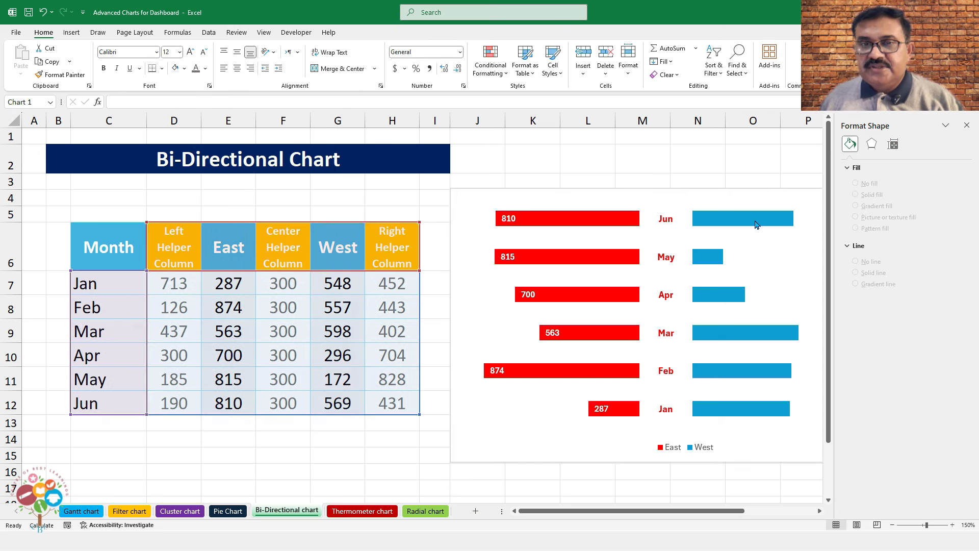
pyautogui.click(365, 32)
pyautogui.click(24, 61)
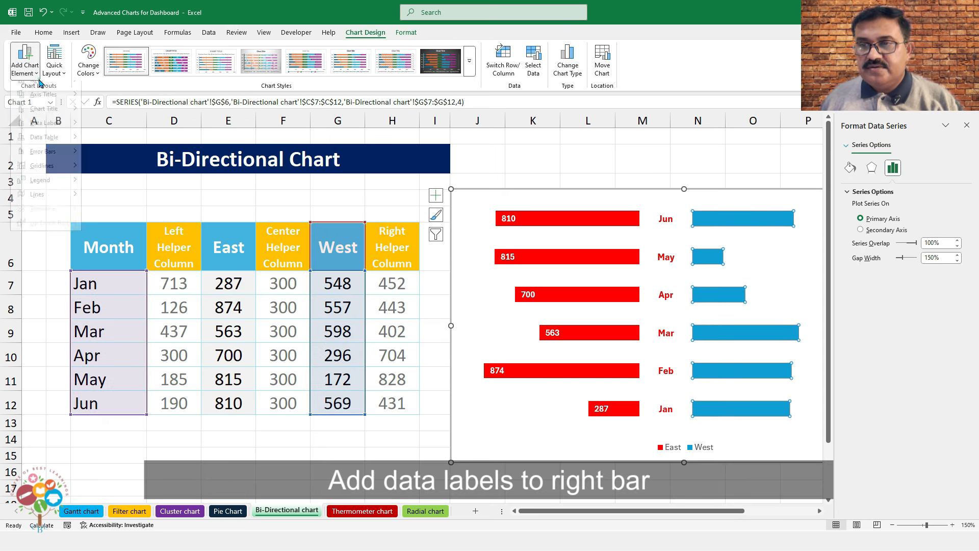
pyautogui.moveTo(59, 131)
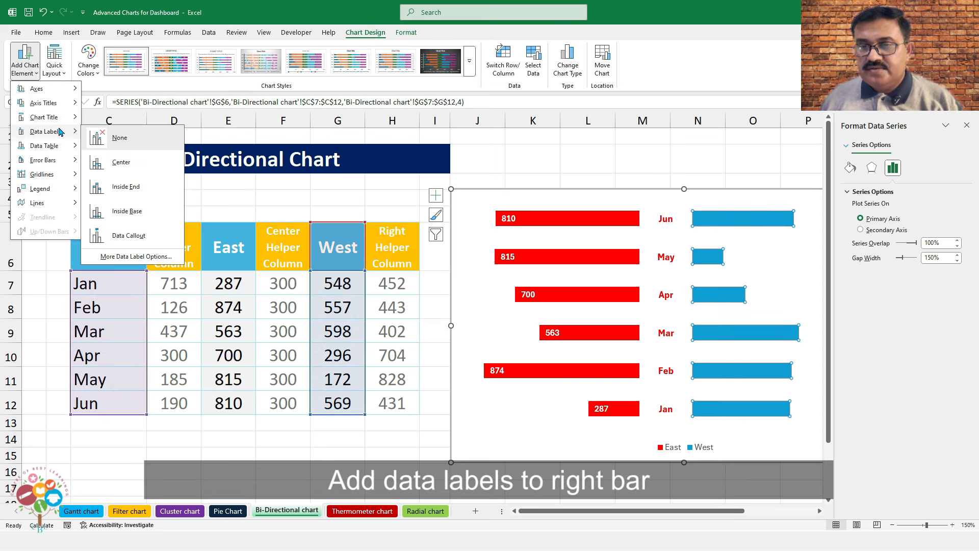
pyautogui.click(126, 187)
pyautogui.click(785, 219)
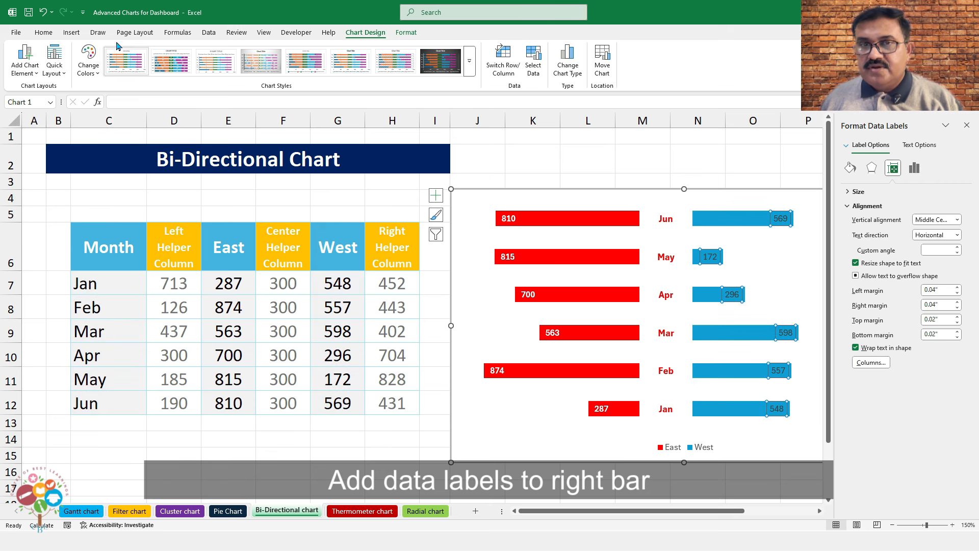
pyautogui.click(43, 32)
pyautogui.click(205, 69)
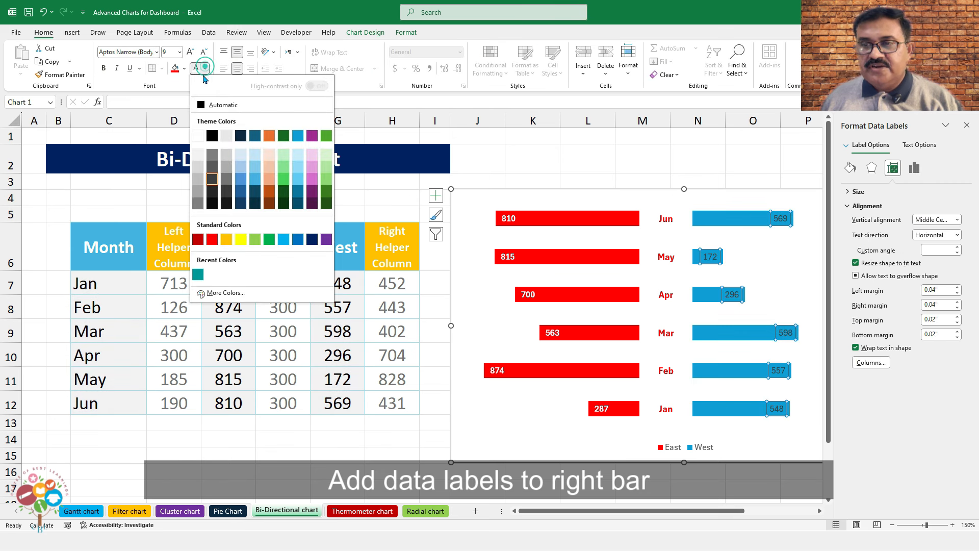
pyautogui.click(199, 133)
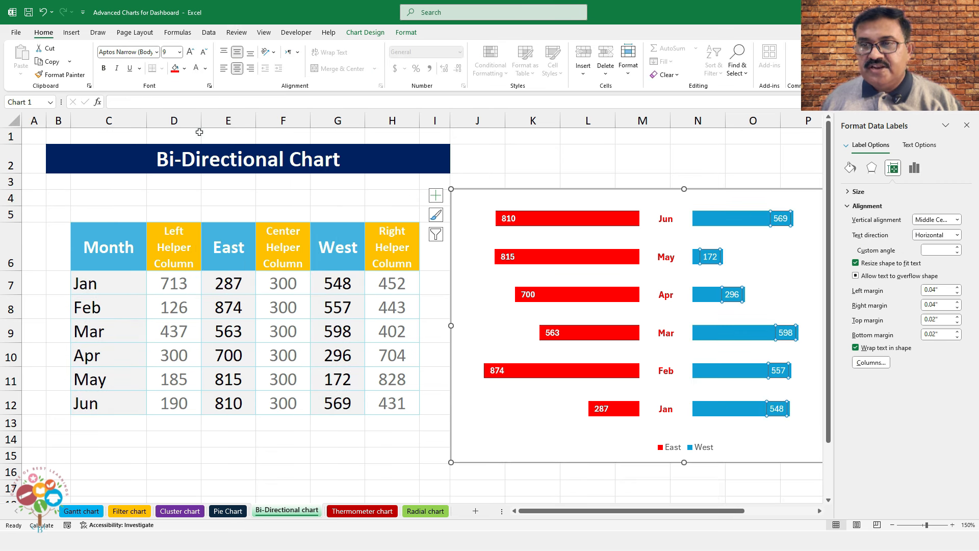
pyautogui.click(104, 68)
pyautogui.click(190, 52)
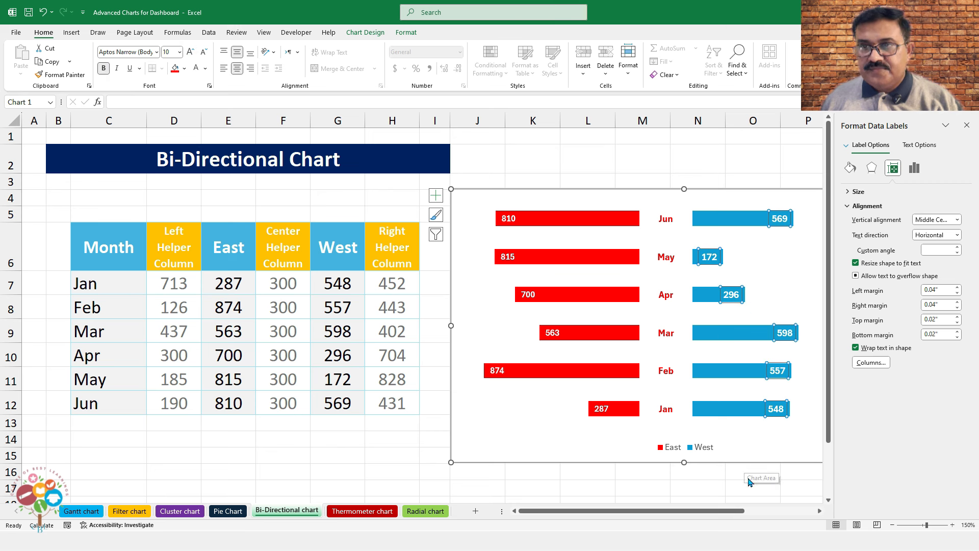
pyautogui.click(966, 125)
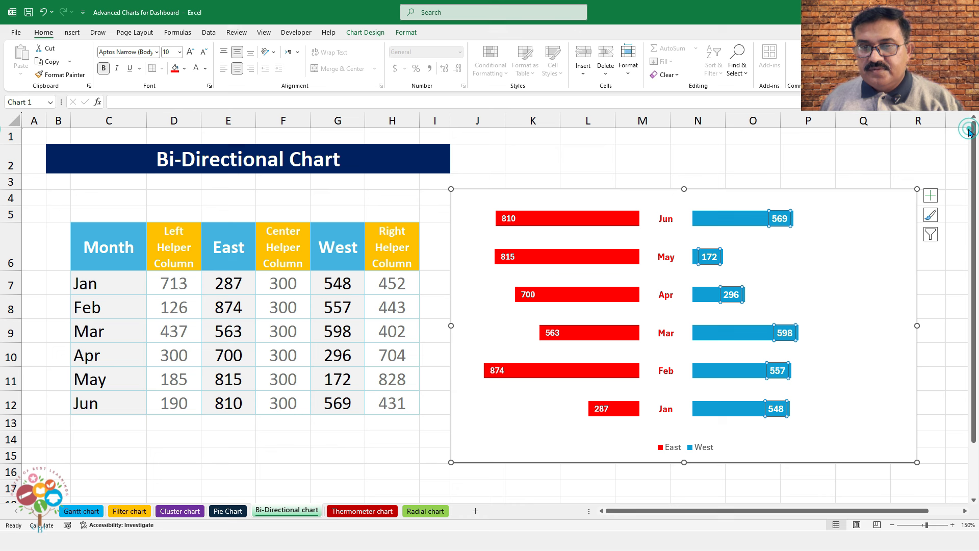
pyautogui.click(712, 224)
# Set the series gap width to 80% to thicken the bars
pyautogui.rightClick(711, 223)
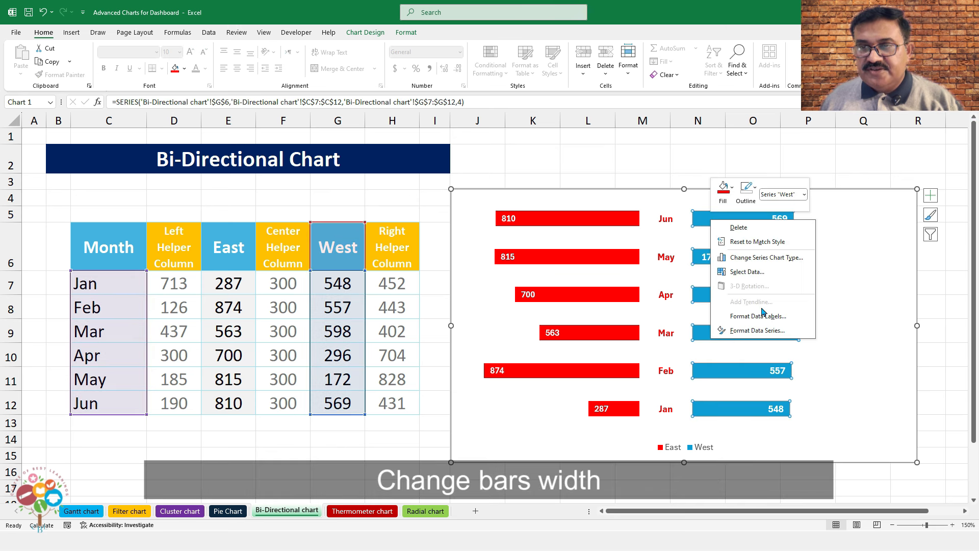
pyautogui.click(758, 330)
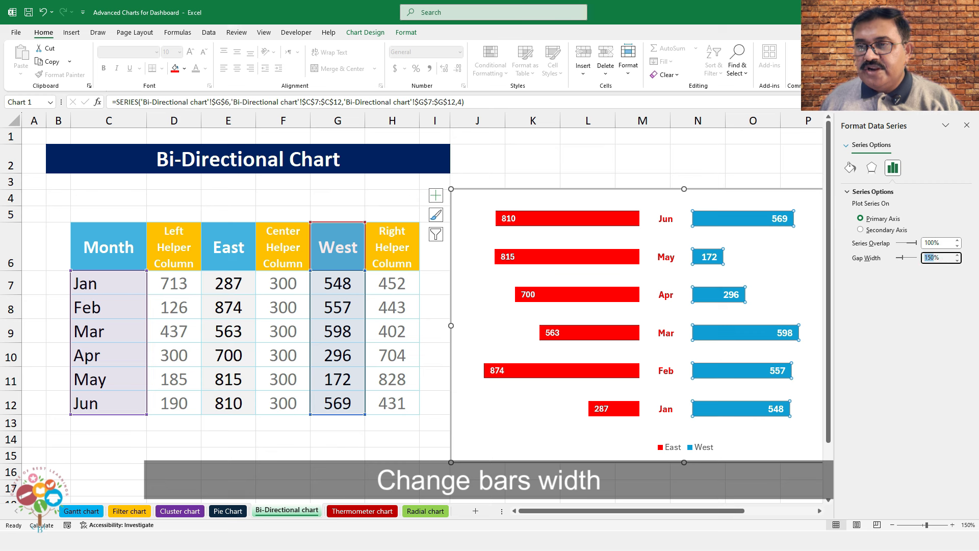
pyautogui.press('Return')
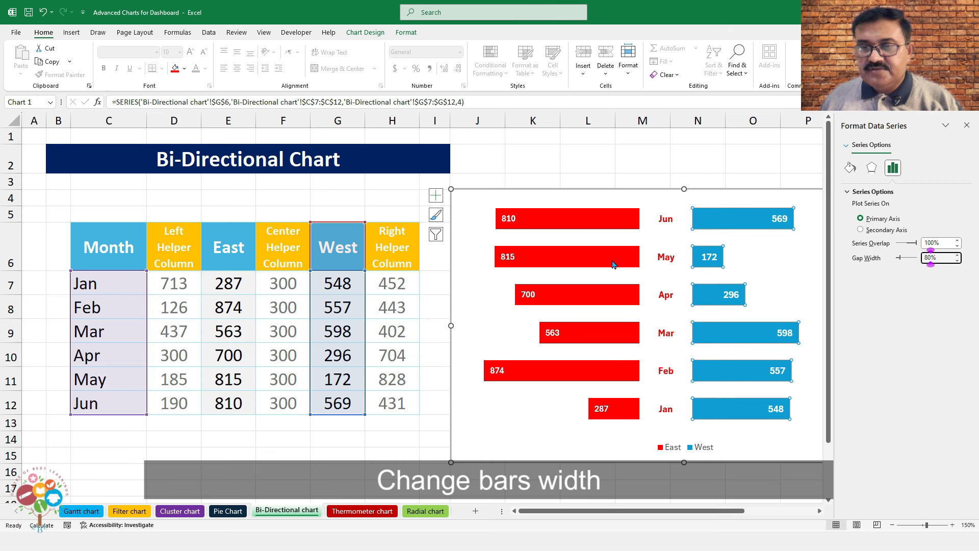
# Enlarge the legend font two steps, then widen it and shift it slightly left
pyautogui.click(704, 449)
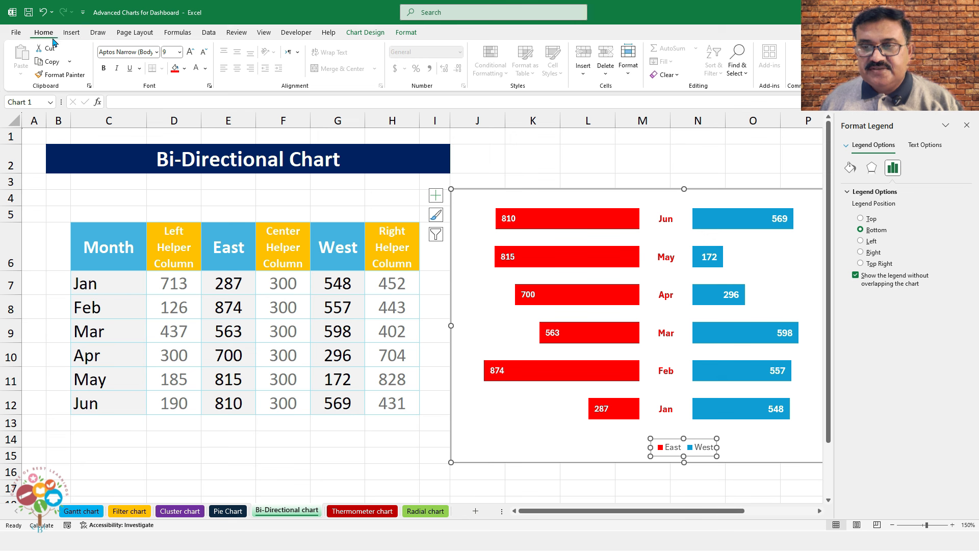
pyautogui.click(191, 52)
pyautogui.click(190, 52)
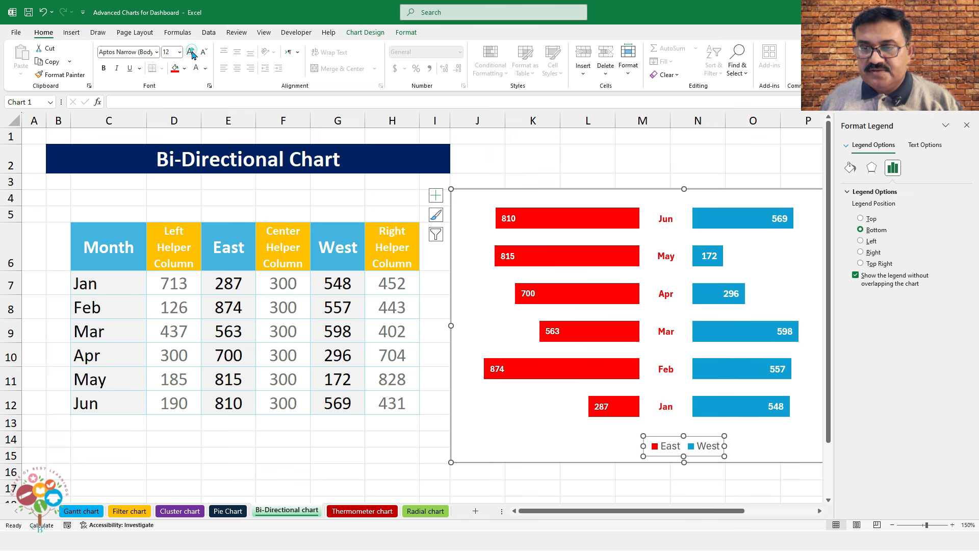
pyautogui.moveTo(729, 444); pyautogui.dragTo(782, 445)
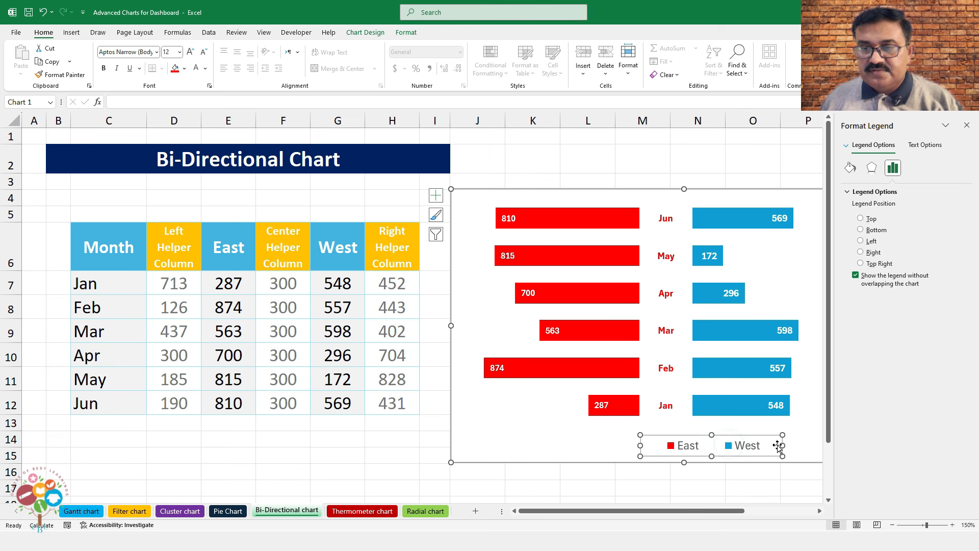
pyautogui.moveTo(637, 446); pyautogui.dragTo(595, 445)
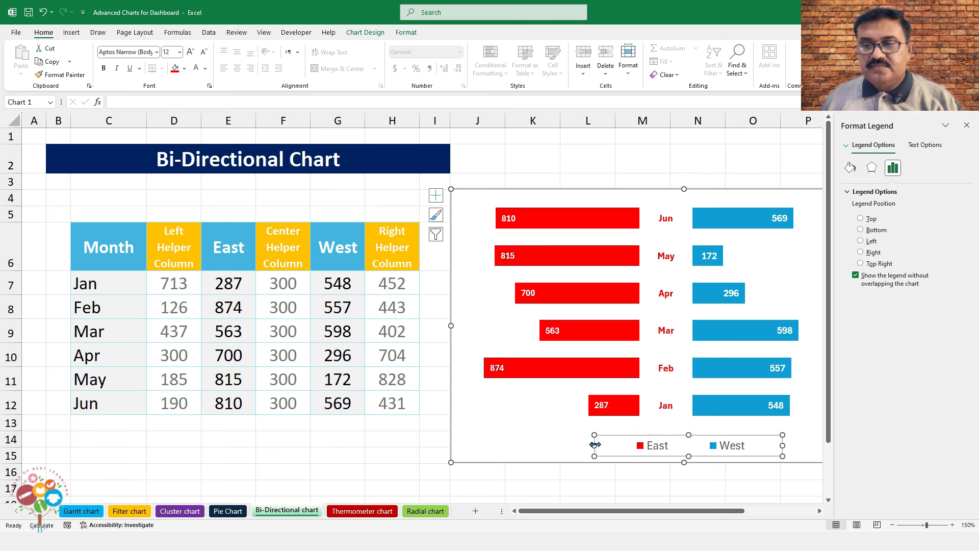
pyautogui.moveTo(696, 434); pyautogui.dragTo(675, 435)
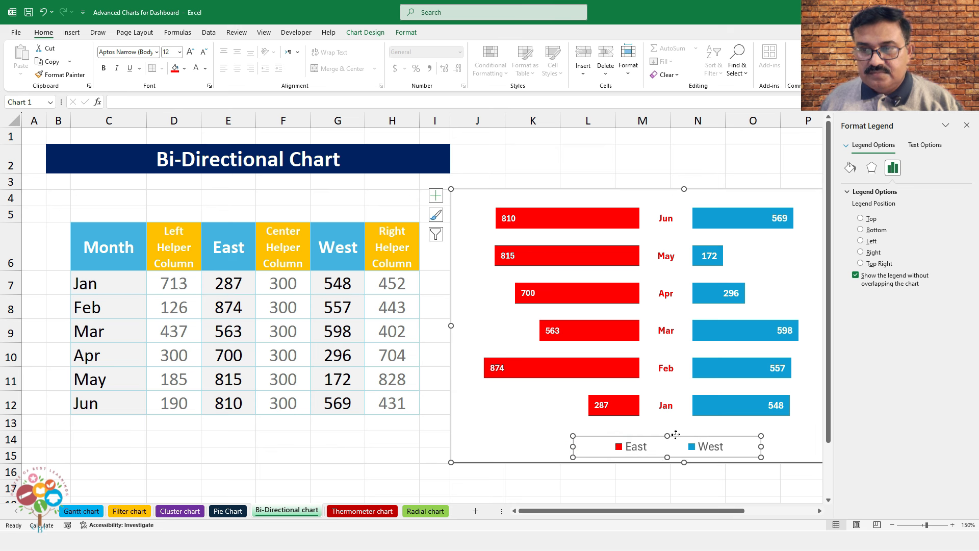
pyautogui.click(966, 125)
# Narrow the chart by dragging its right edge inward
pyautogui.click(875, 275)
pyautogui.moveTo(914, 321); pyautogui.dragTo(873, 325)
pyautogui.click(790, 317)
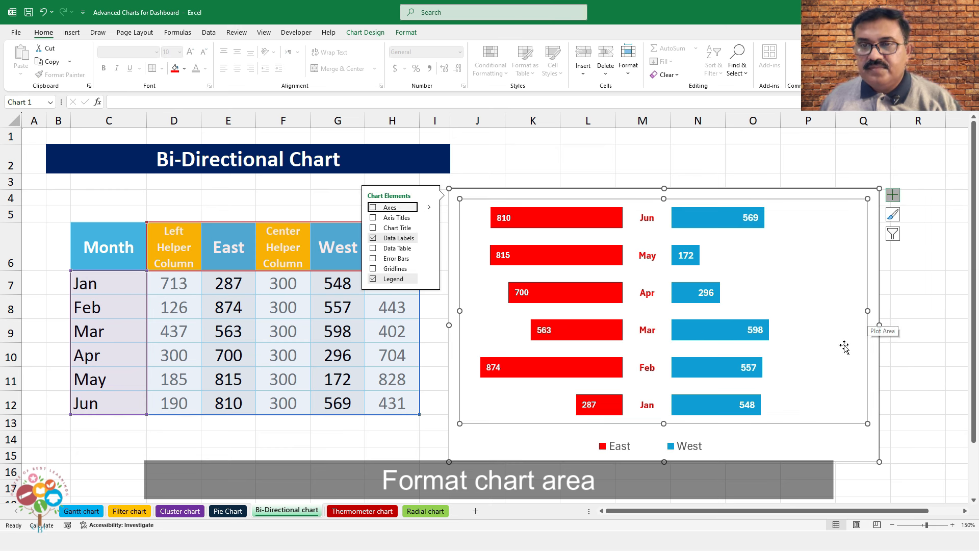
# Give the chart No Outline and an outer drop shadow
pyautogui.click(913, 309)
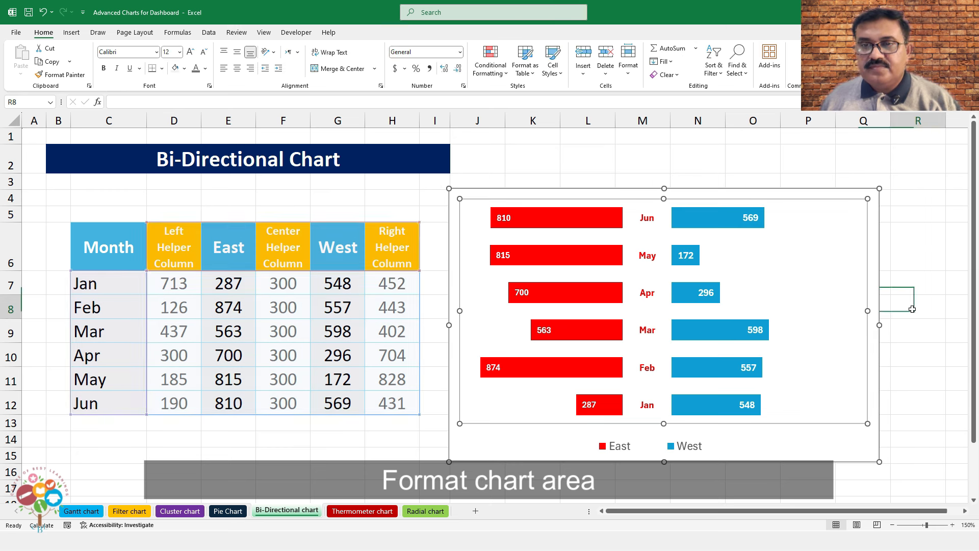
pyautogui.click(550, 190)
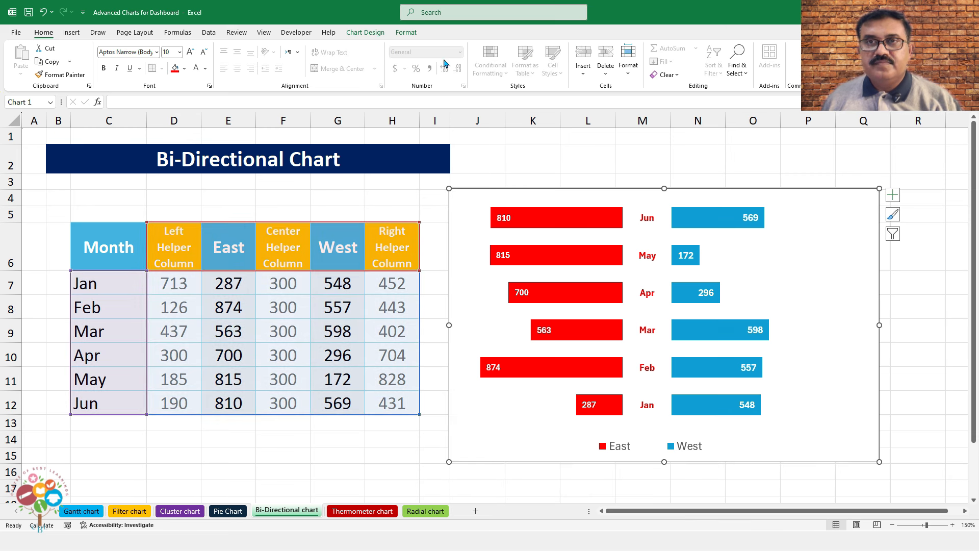
pyautogui.click(424, 33)
pyautogui.click(426, 62)
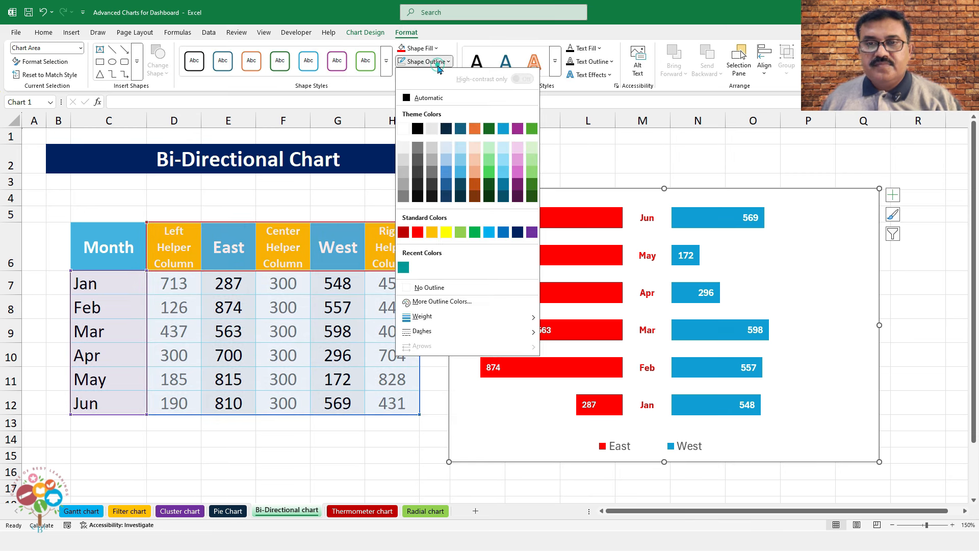
pyautogui.click(442, 284)
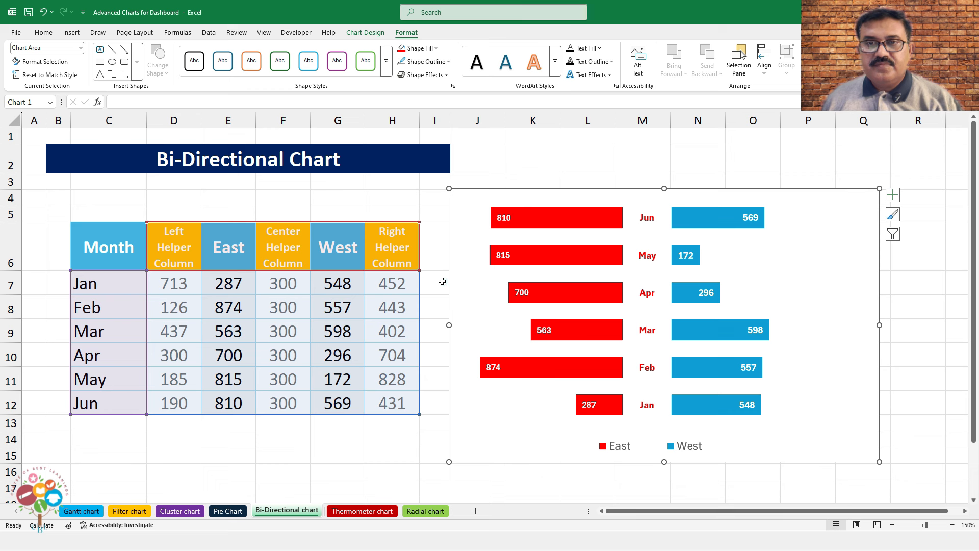
pyautogui.click(425, 75)
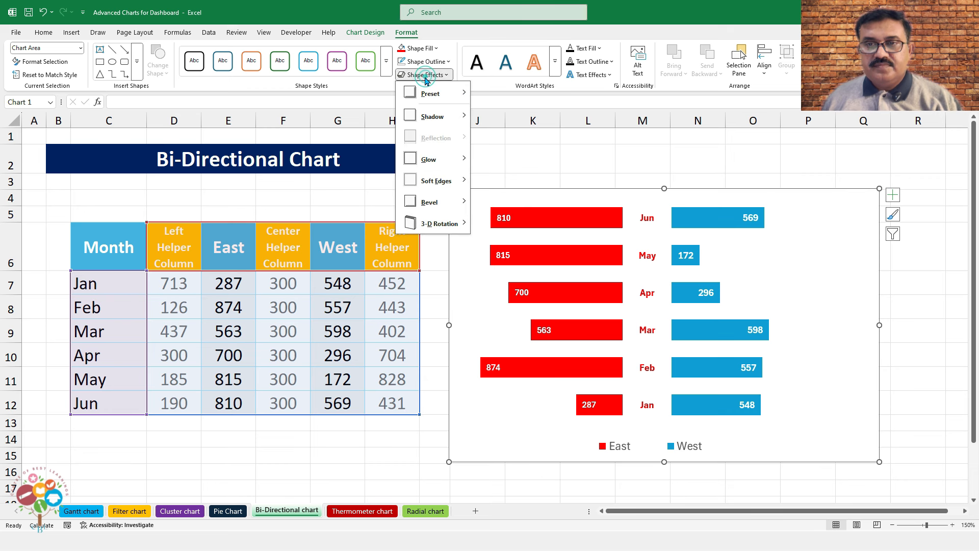
pyautogui.click(481, 179)
pyautogui.click(947, 340)
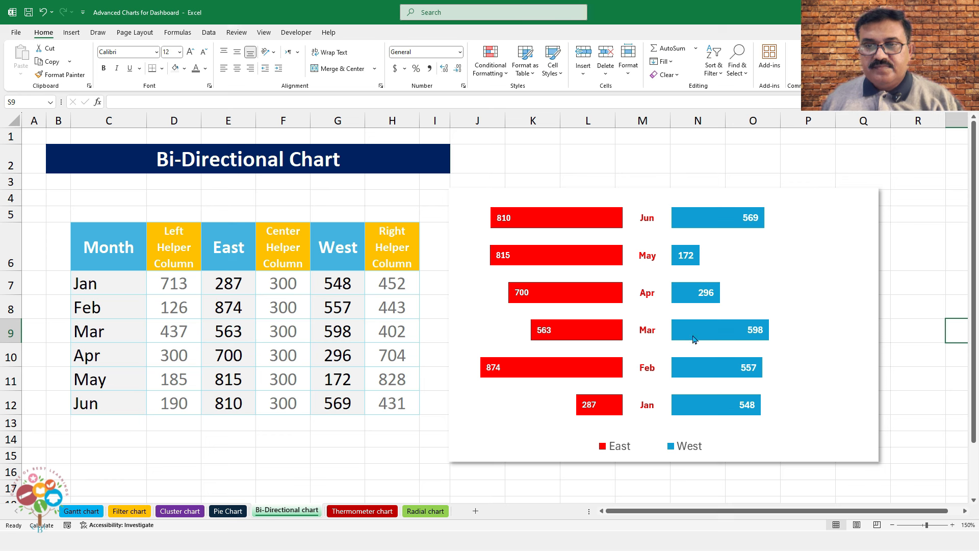
# Shrink the plot area from its left edge so the bars sit more centrally
pyautogui.click(765, 279)
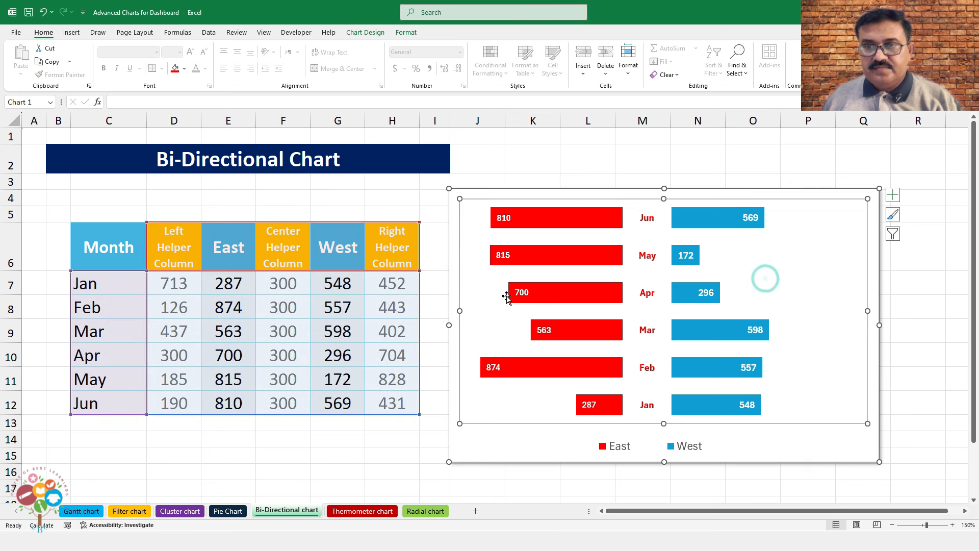
pyautogui.moveTo(514, 315); pyautogui.dragTo(505, 313)
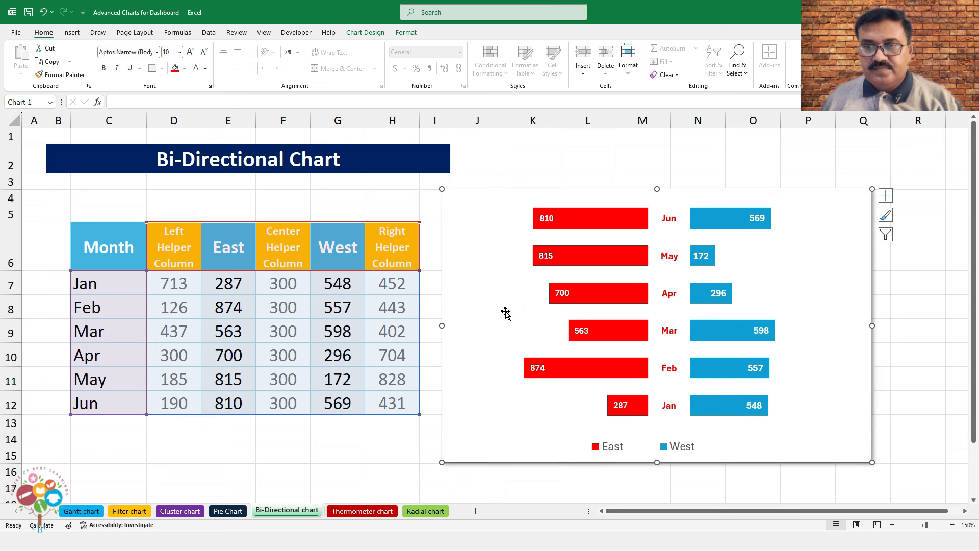
pyautogui.click(951, 311)
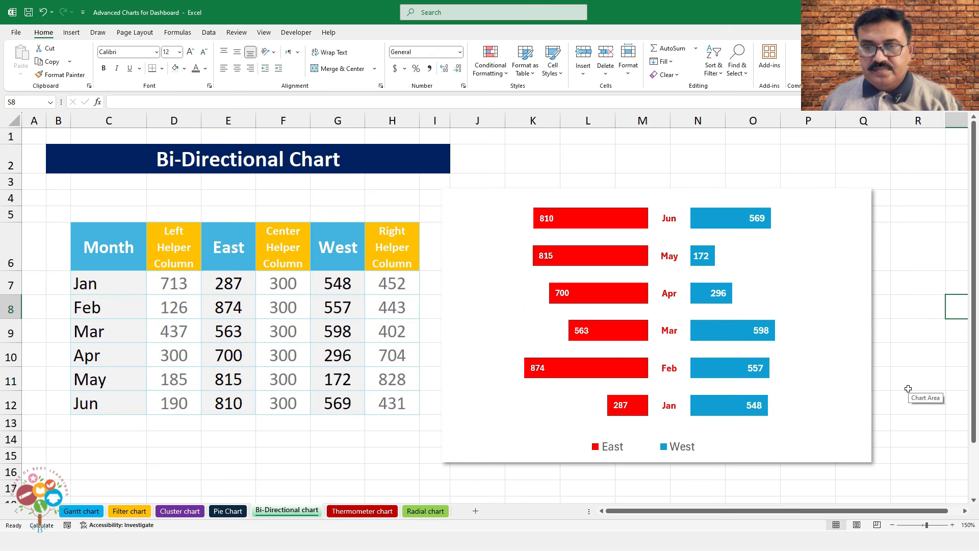
# Recalculate the RANDBETWEEN East and West data with F9 four times so the butterfly chart refreshes
pyautogui.press('Left')
pyautogui.press('Left')
pyautogui.press('Left')
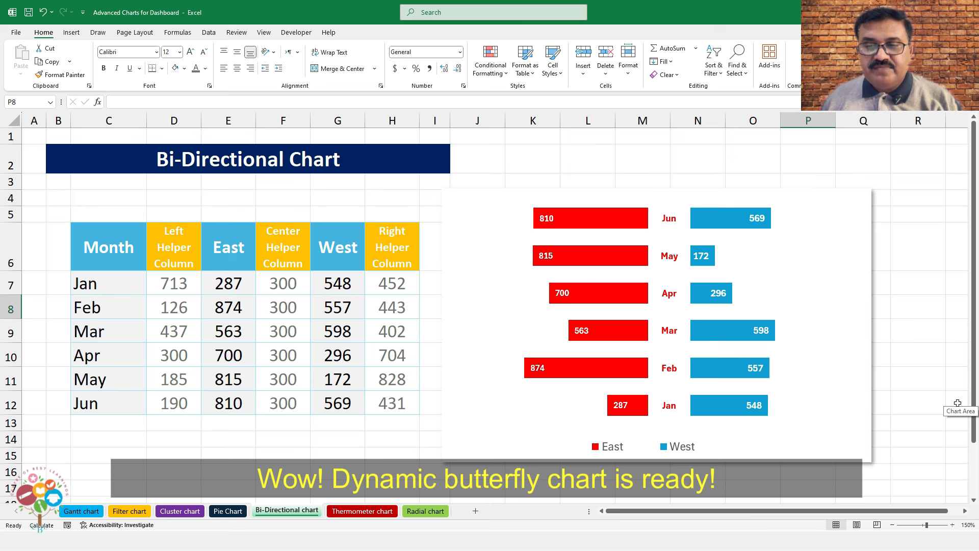
pyautogui.press('F9')
pyautogui.press('F9')
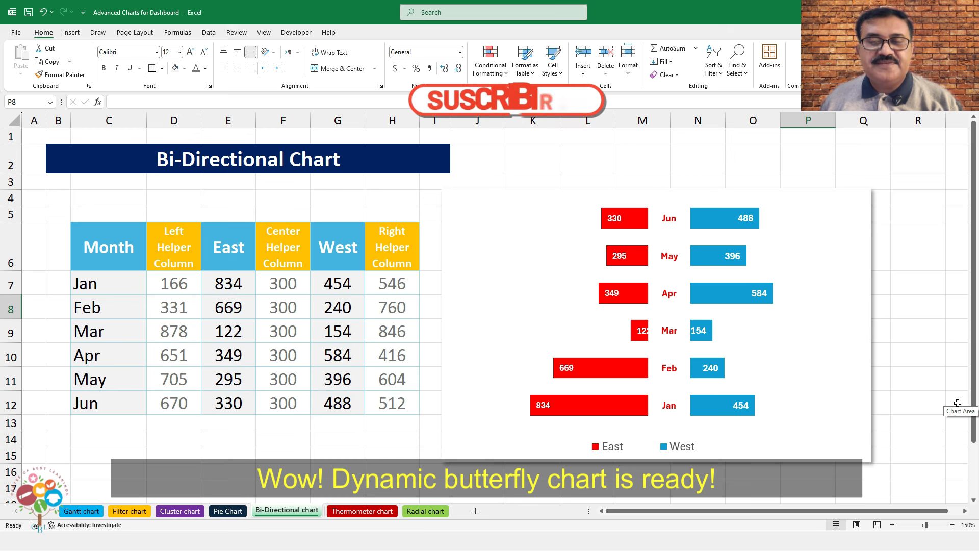
pyautogui.press('F9')
pyautogui.press('F9')
pyautogui.press('F9')
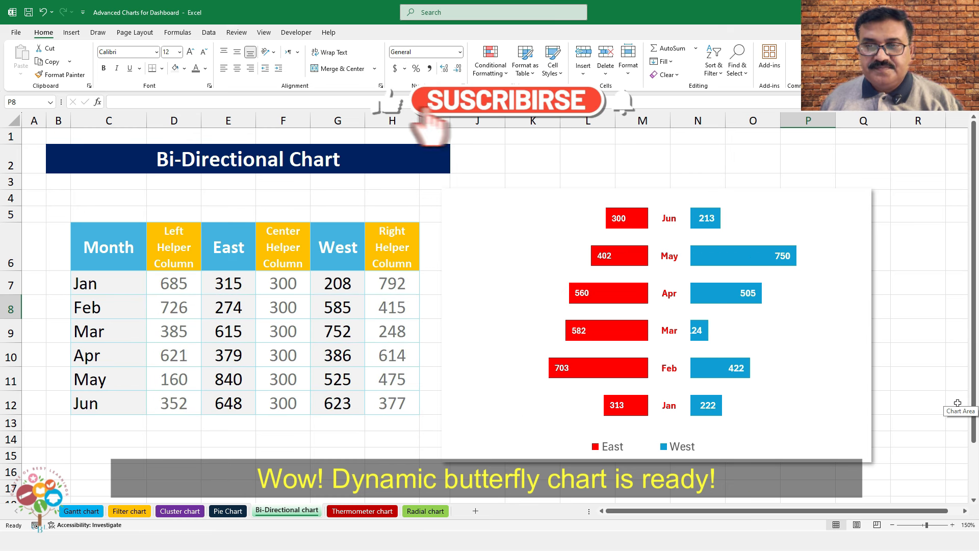
pyautogui.press('F9')
pyautogui.press('F9')
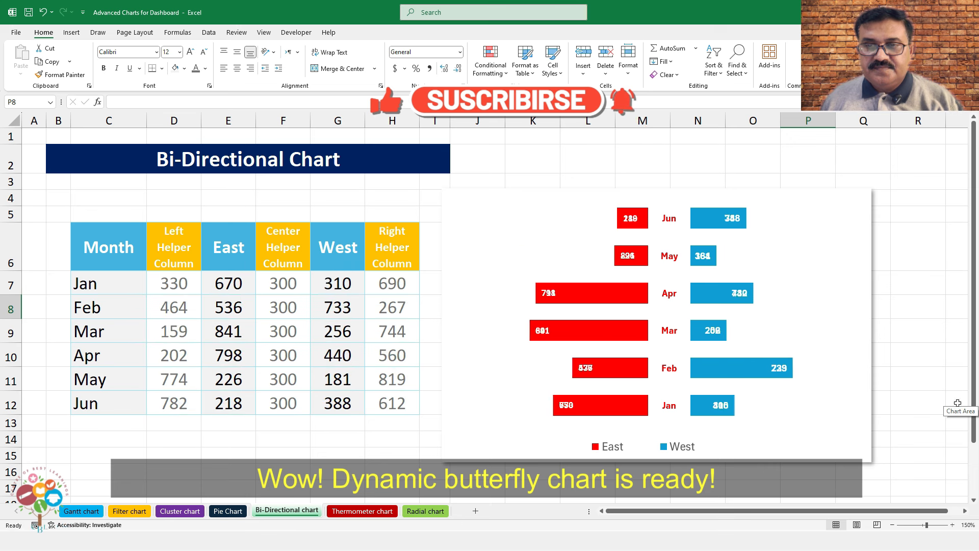
pyautogui.press('F9')
pyautogui.press('F9')
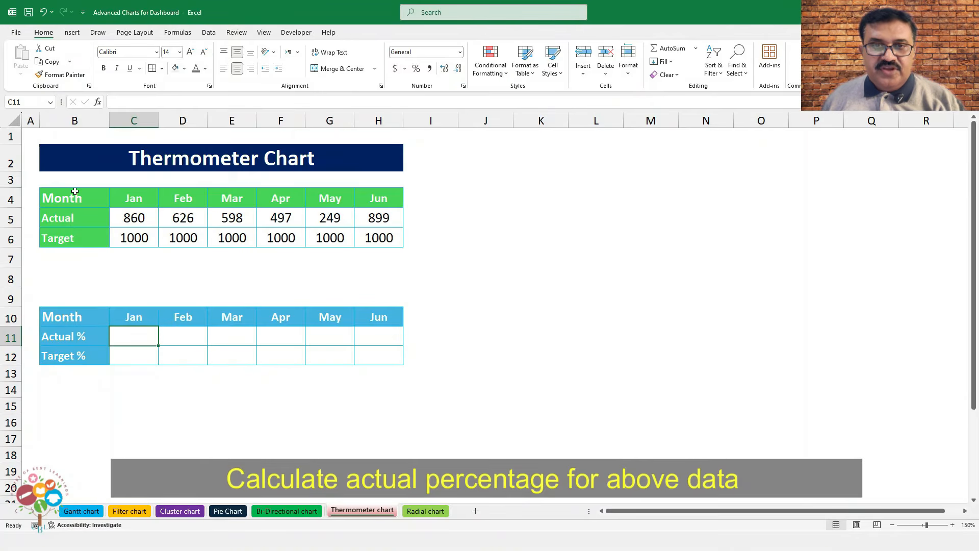
# Enter =C5/C6 in C11 as January's Actual %, format it as a percentage, and fill across to H11
pyautogui.click(75, 198)
pyautogui.click(74, 218)
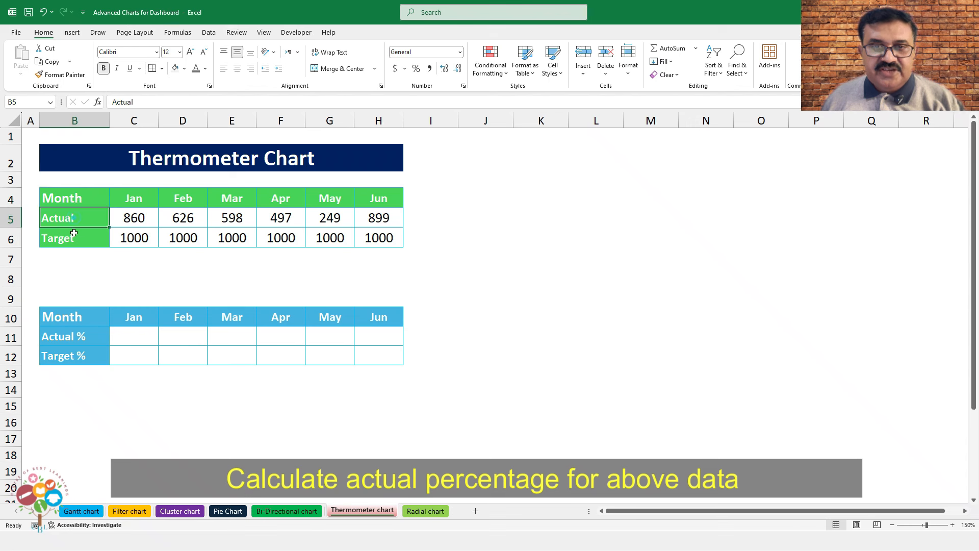
pyautogui.click(75, 238)
pyautogui.click(141, 335)
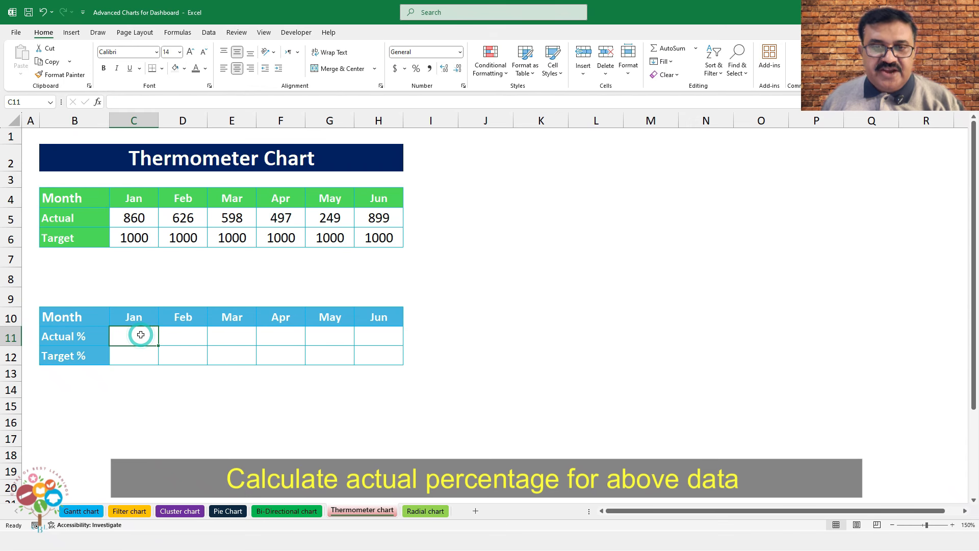
pyautogui.write('=')
pyautogui.click(134, 220)
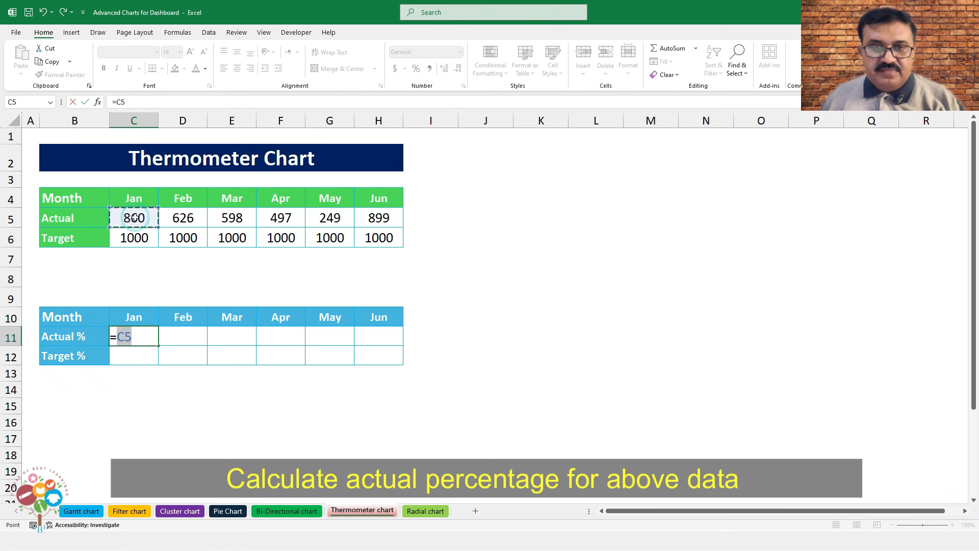
pyautogui.write('/')
pyautogui.click(137, 238)
pyautogui.press('Return')
pyautogui.click(144, 333)
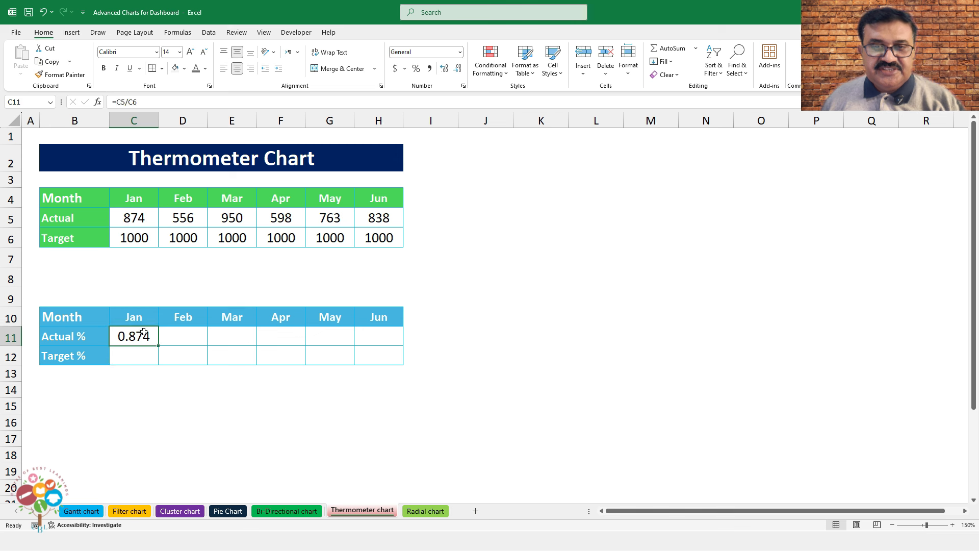
pyautogui.click(420, 69)
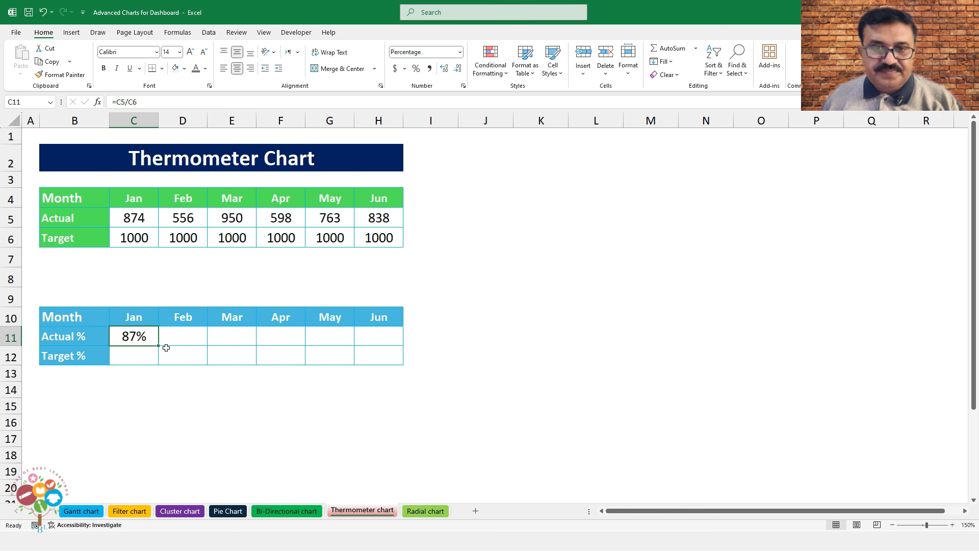
pyautogui.moveTo(158, 349); pyautogui.dragTo(406, 345)
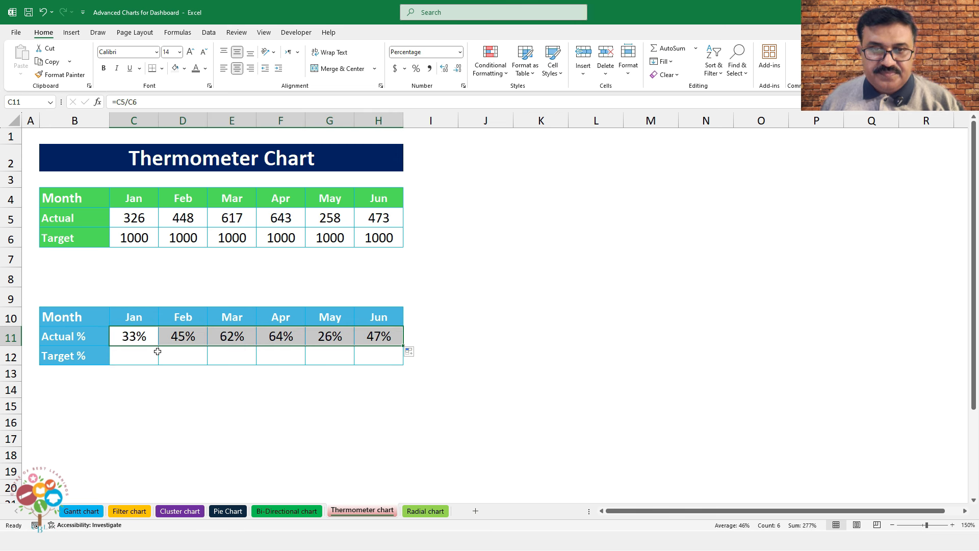
# Enter 100% in C12 and fill the Target % row across to H12
pyautogui.click(139, 351)
pyautogui.write('100%')
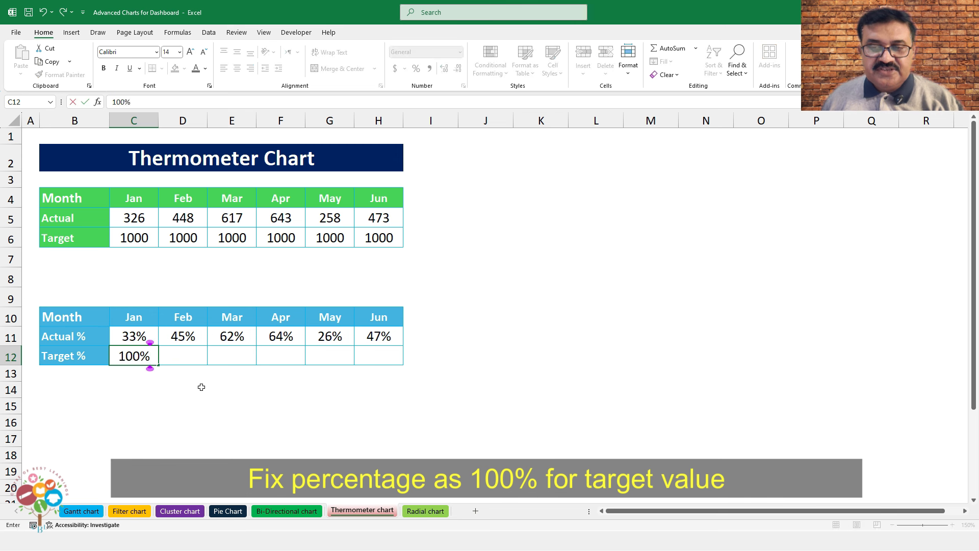
pyautogui.press('Tab')
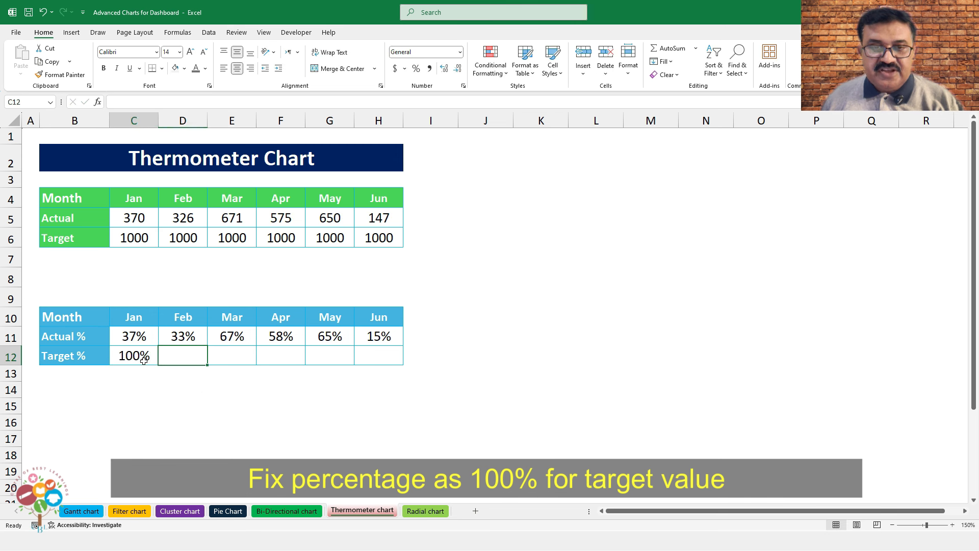
pyautogui.click(153, 364)
pyautogui.moveTo(157, 365); pyautogui.dragTo(393, 366)
# Select the percentage table B10:H12, cancelling the replace-contents prompt along the way
pyautogui.click(82, 323)
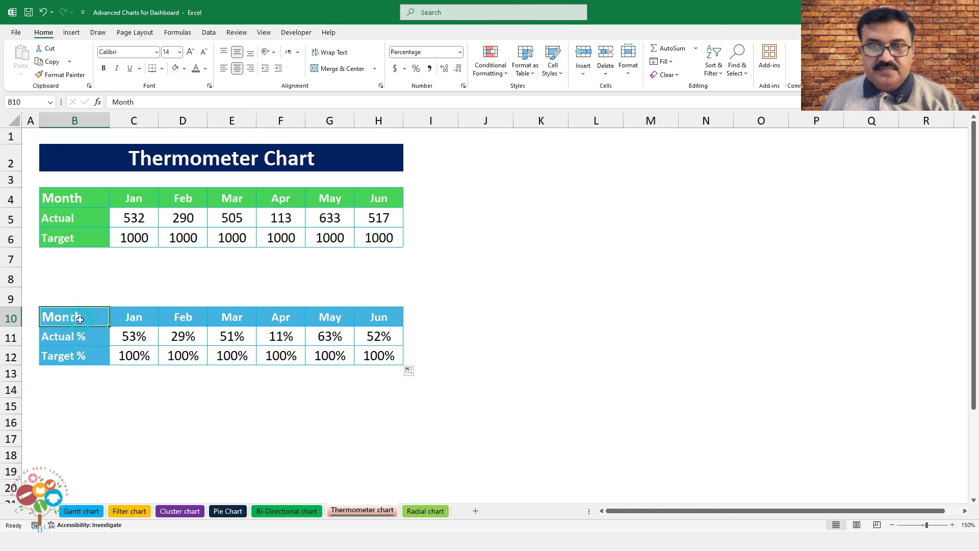
pyautogui.moveTo(83, 325); pyautogui.dragTo(329, 360)
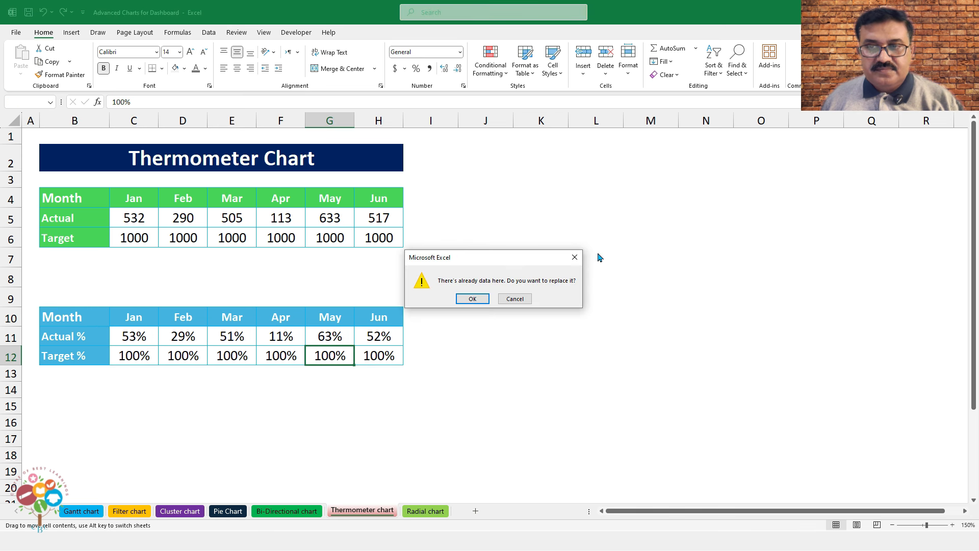
pyautogui.click(574, 256)
pyautogui.moveTo(78, 322); pyautogui.dragTo(364, 359)
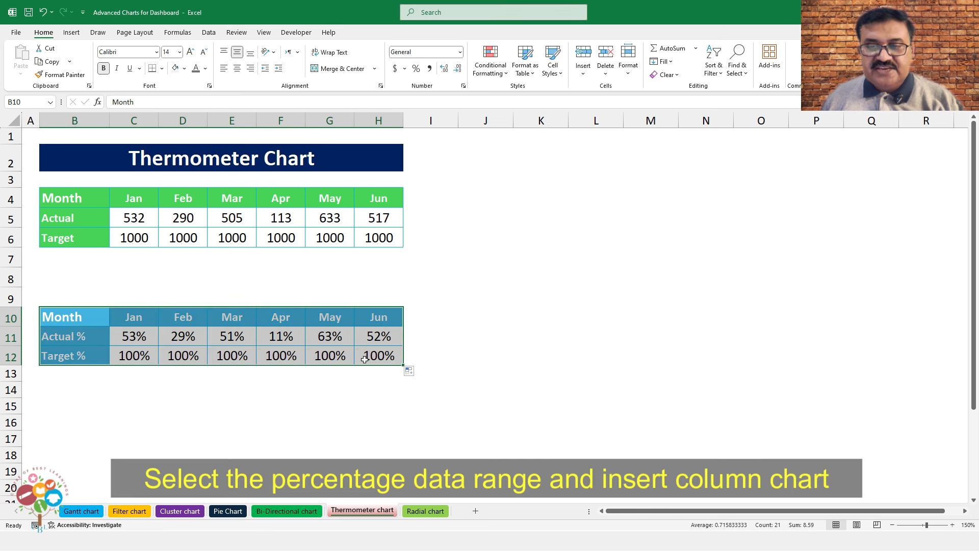
# Insert a clustered column chart of Actual % and Target %, move it beside the tables and enlarge it
pyautogui.click(71, 32)
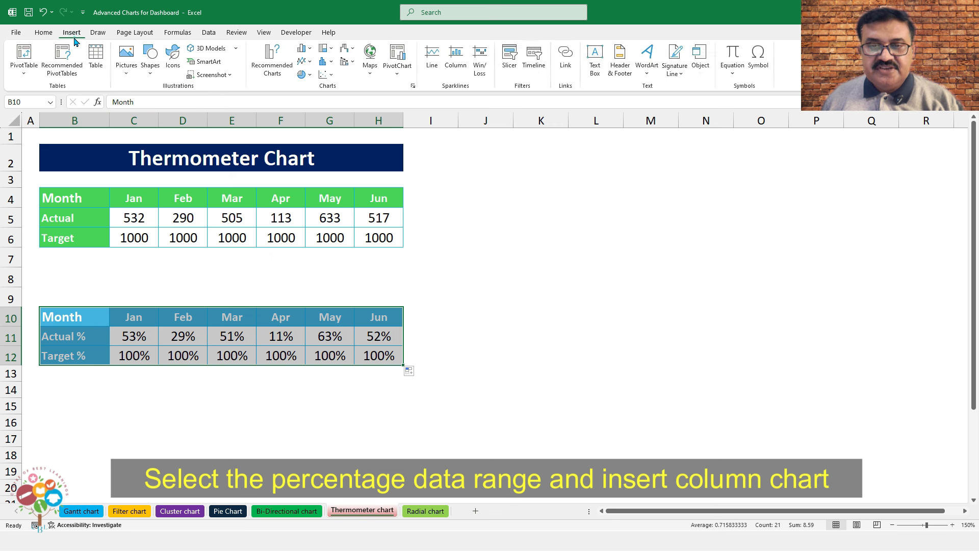
pyautogui.click(307, 53)
pyautogui.click(314, 85)
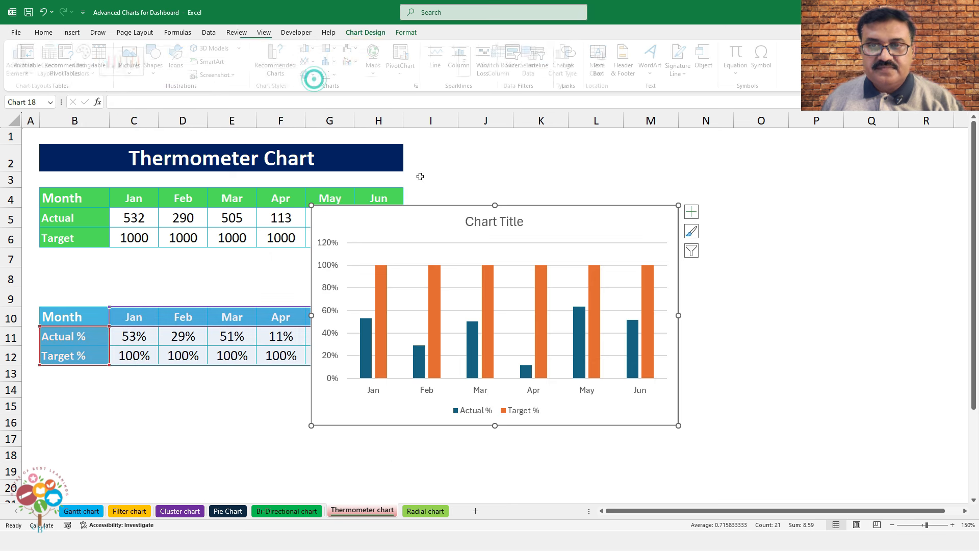
pyautogui.moveTo(530, 206); pyautogui.dragTo(627, 175)
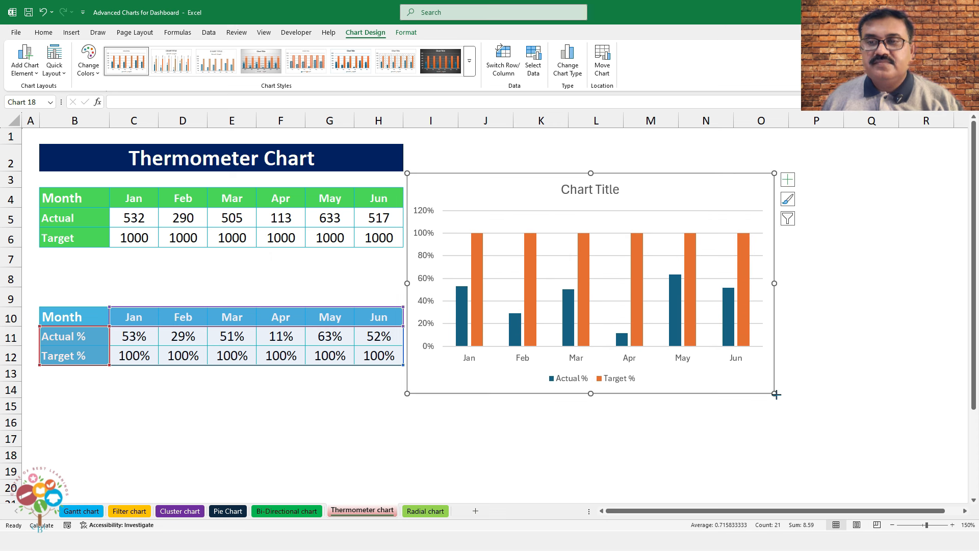
pyautogui.moveTo(776, 394); pyautogui.dragTo(900, 440)
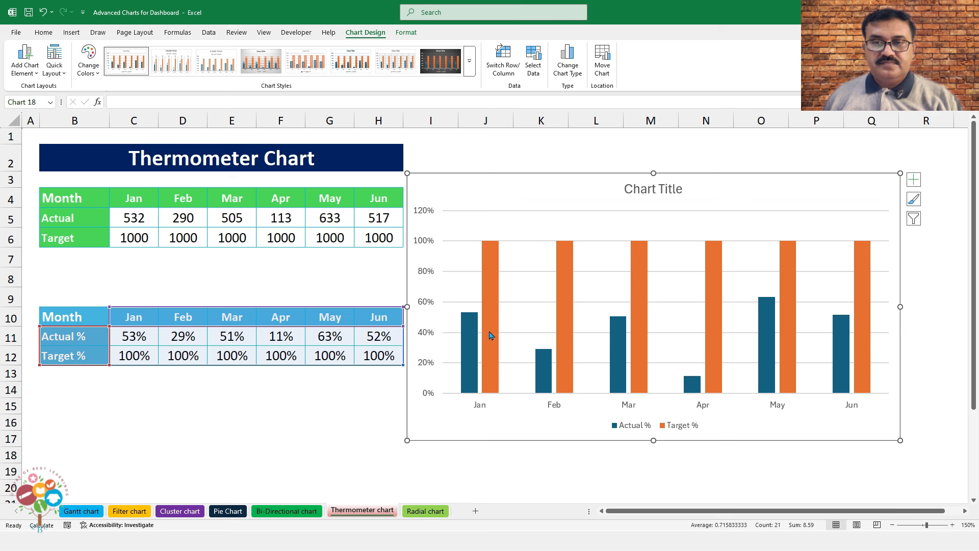
pyautogui.rightClick(469, 345)
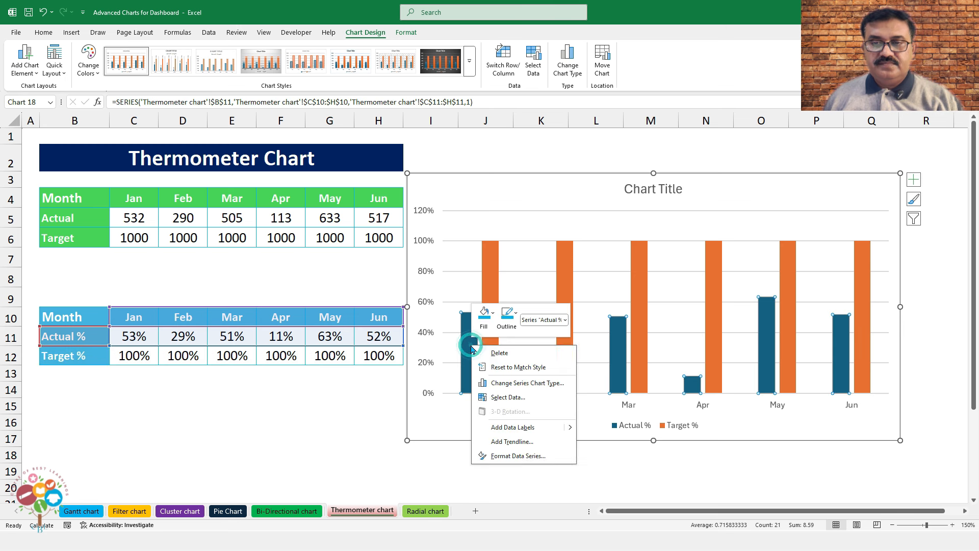
# Set the Actual % series gap width to 100% and fill its columns light blue
pyautogui.click(504, 456)
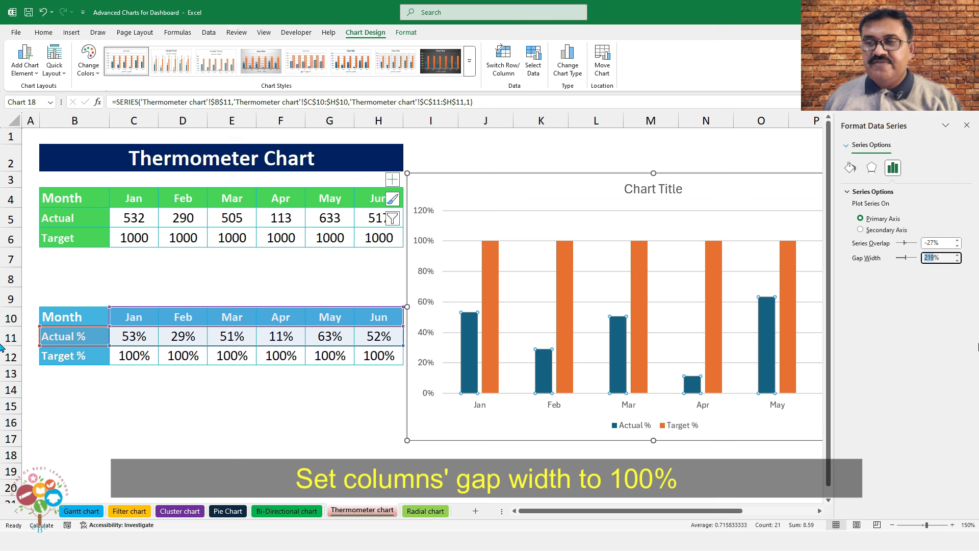
pyautogui.press('Return')
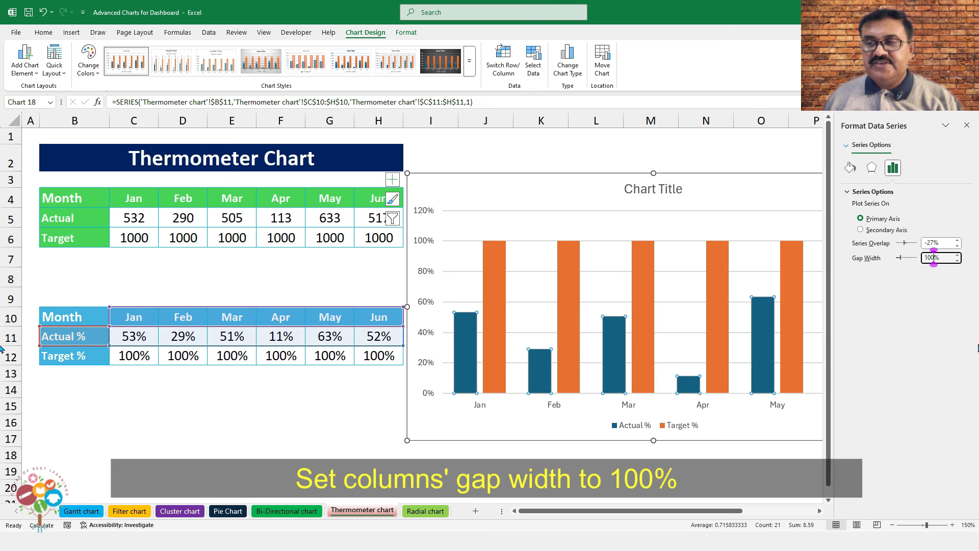
pyautogui.click(850, 167)
pyautogui.click(951, 295)
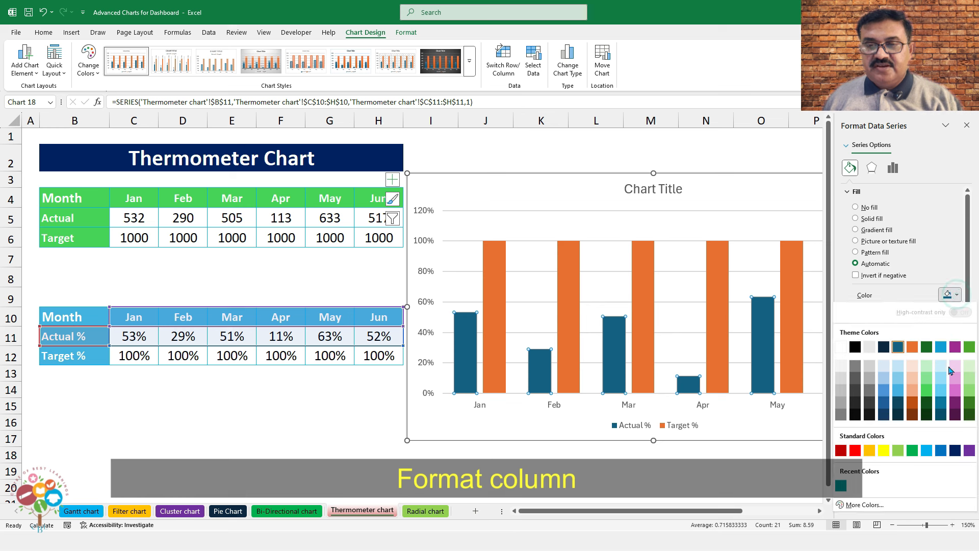
pyautogui.click(926, 450)
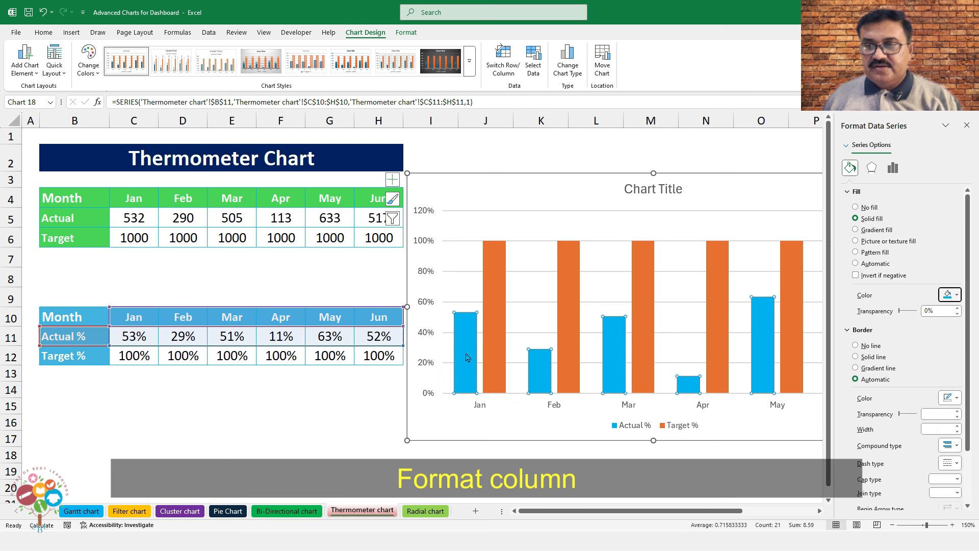
# Give the Target % columns a solid light-blue 2 pt outline and no fill
pyautogui.click(496, 267)
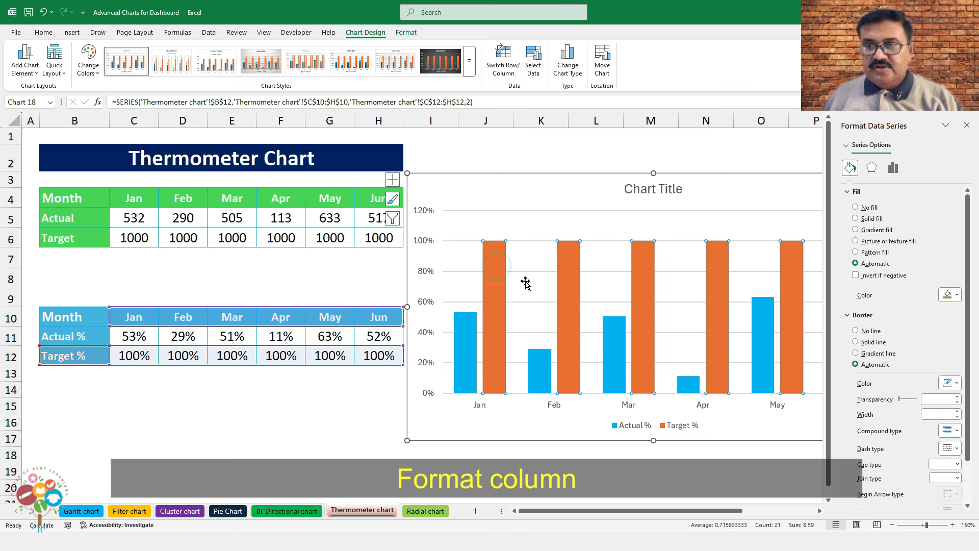
pyautogui.scroll(-2, 884, 338)
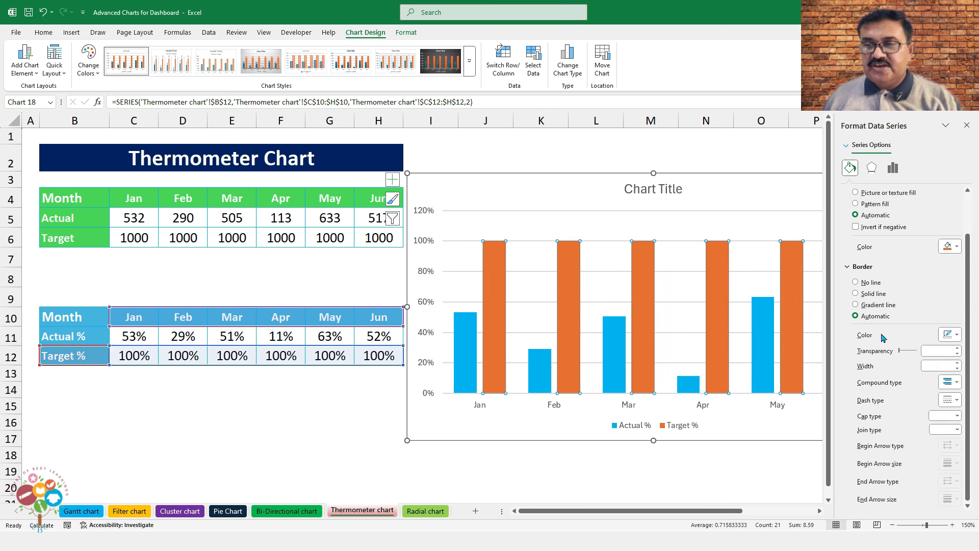
pyautogui.click(855, 293)
pyautogui.click(948, 335)
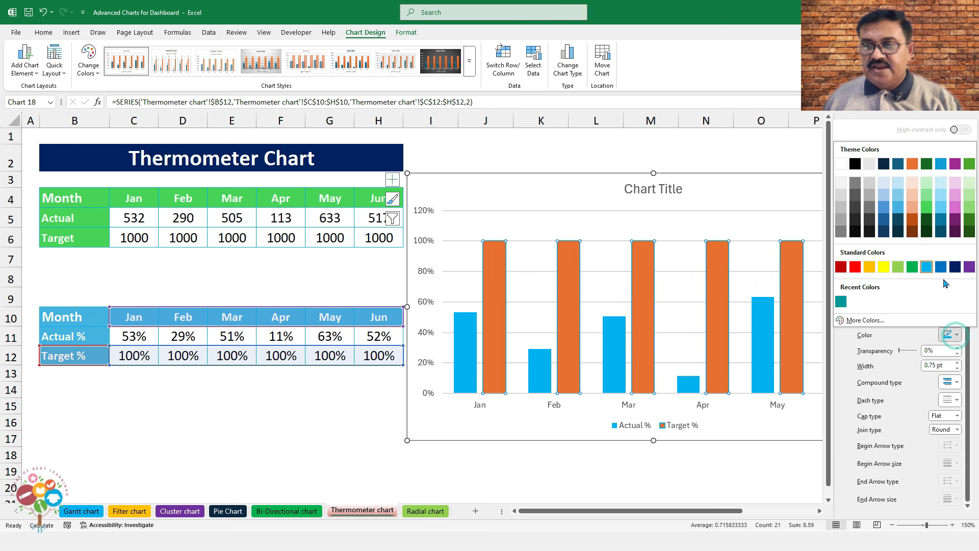
pyautogui.click(933, 271)
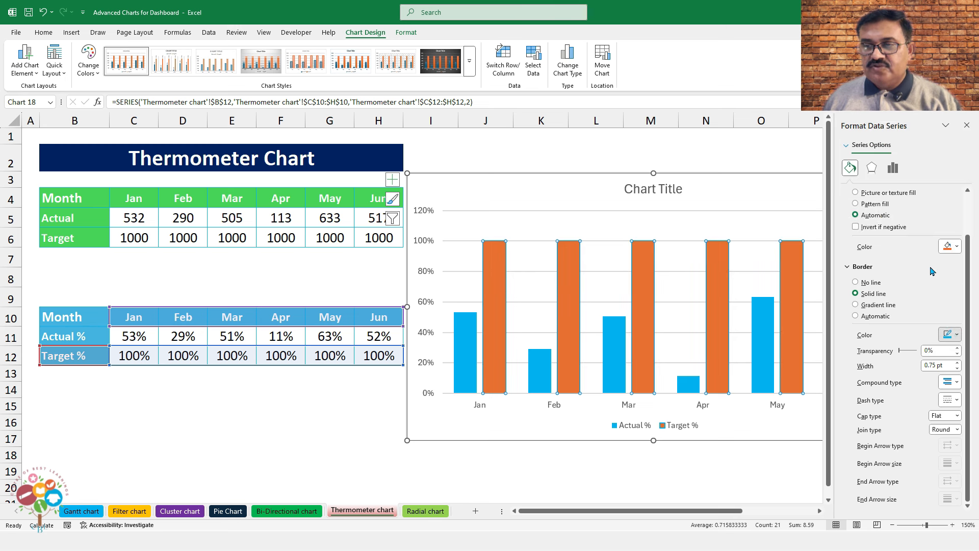
pyautogui.click(957, 362)
pyautogui.click(957, 362)
pyautogui.click(957, 362)
pyautogui.click(957, 362)
pyautogui.scroll(2, 866, 286)
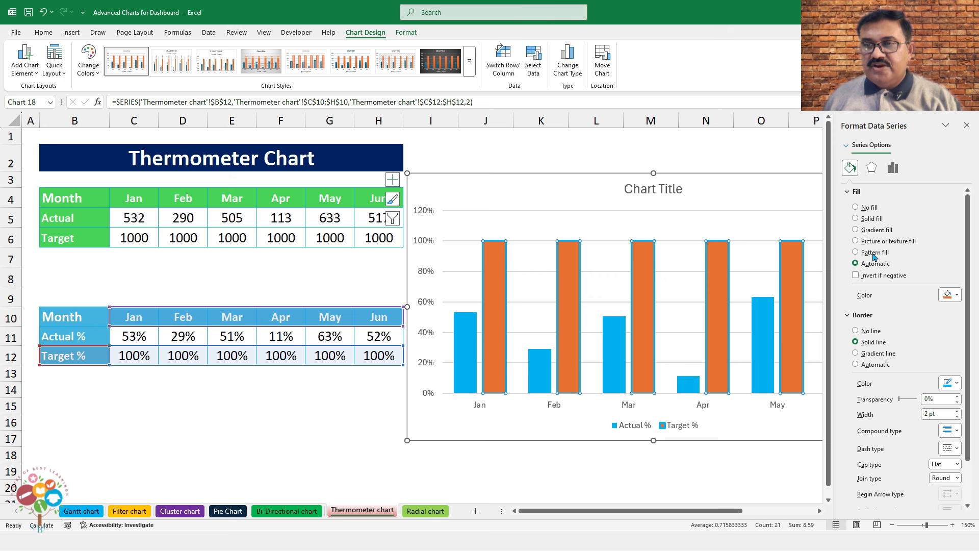
pyautogui.click(856, 207)
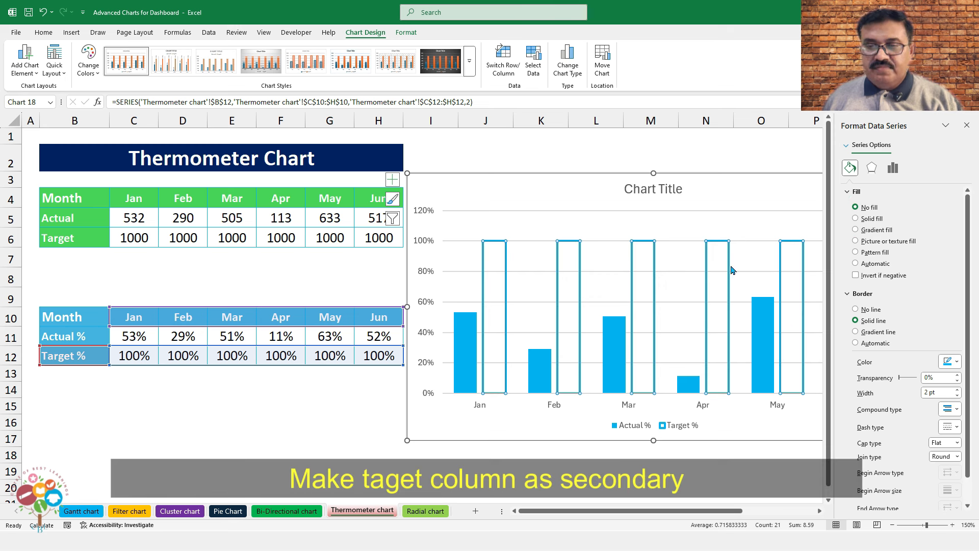
# Plot Target % on the secondary axis and set the left vertical axis maximum to 1.0
pyautogui.click(892, 168)
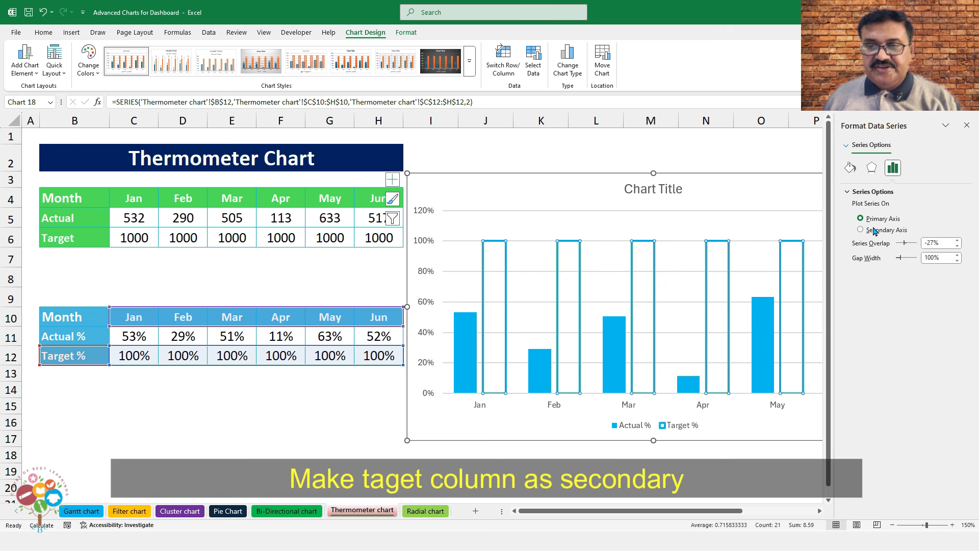
pyautogui.click(873, 231)
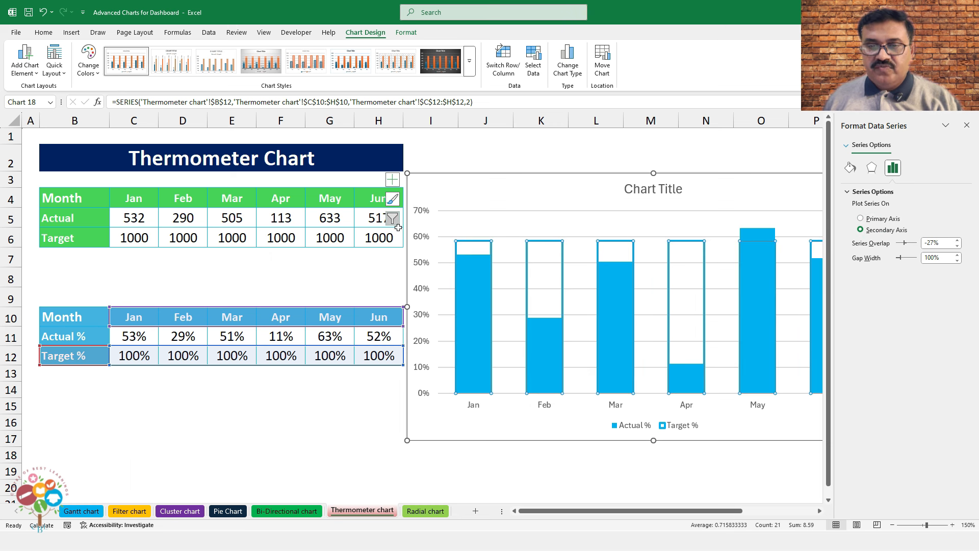
pyautogui.click(421, 241)
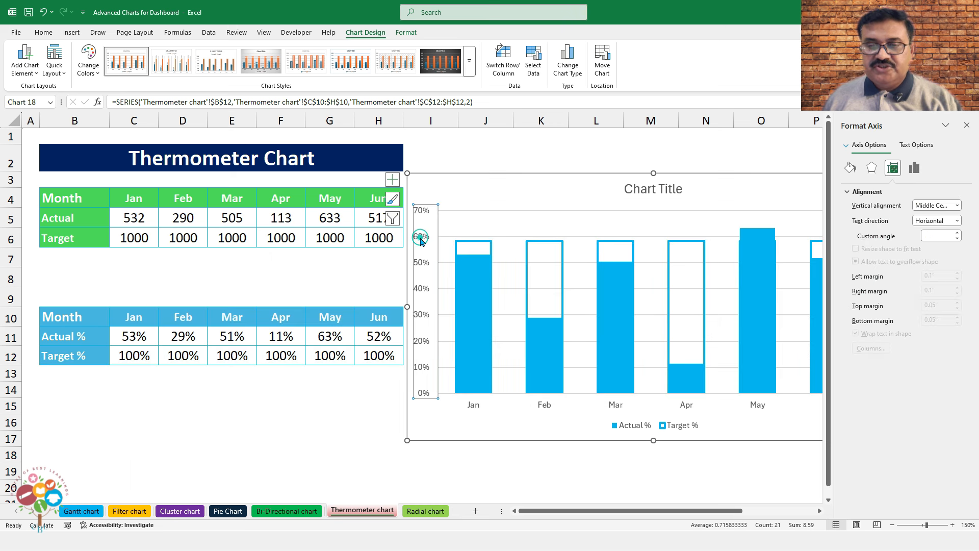
pyautogui.click(910, 169)
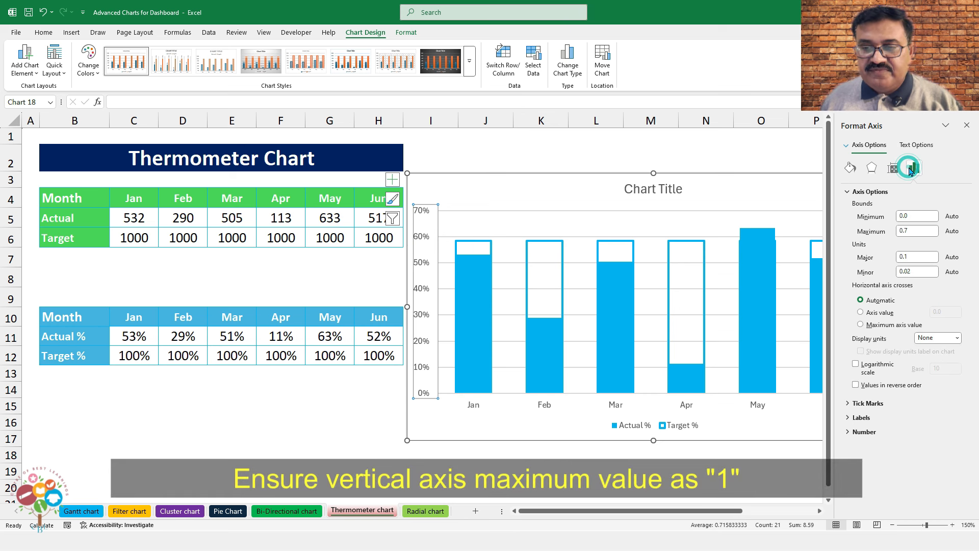
pyautogui.doubleClick(896, 230)
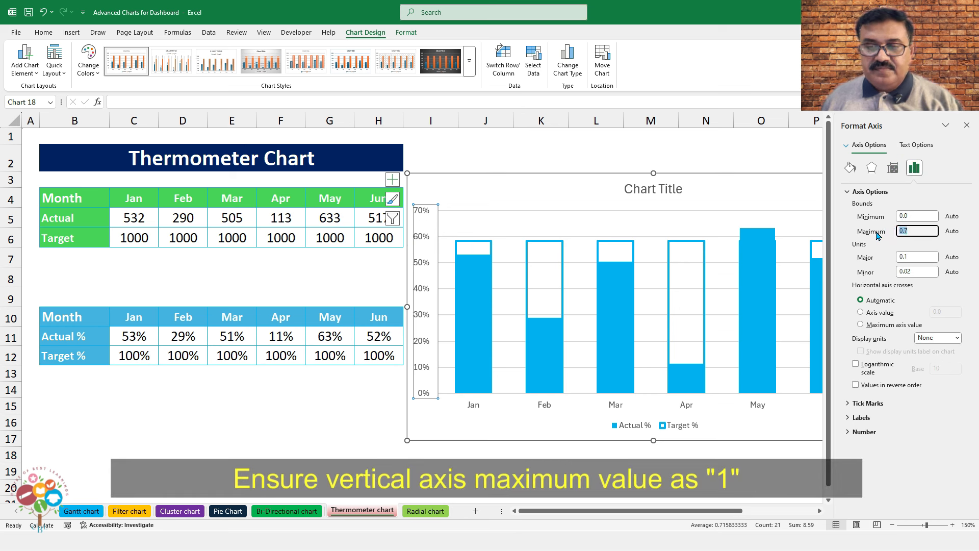
pyautogui.write('1')
pyautogui.press('Return')
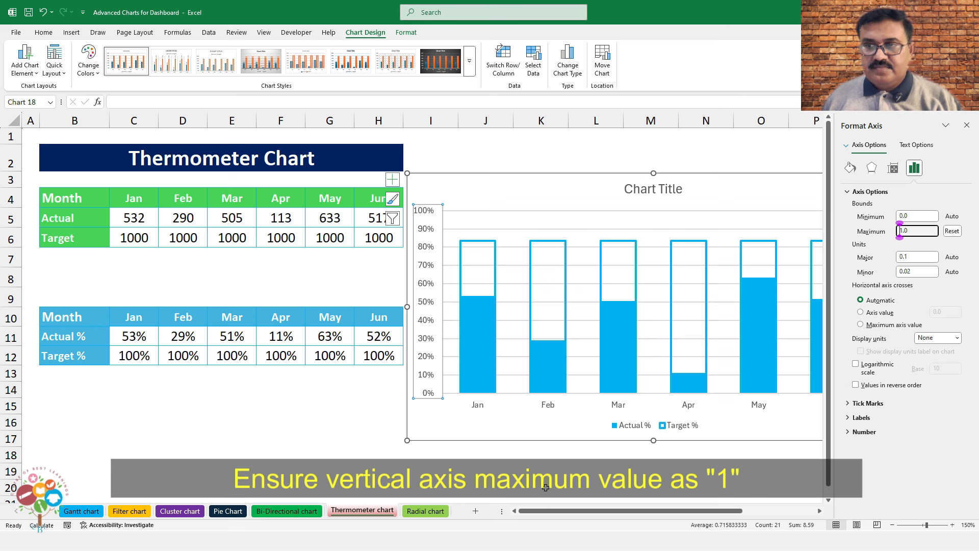
pyautogui.press('Return')
# Set the right-hand vertical axis maximum to 1.0 as well
pyautogui.moveTo(519, 510); pyautogui.dragTo(573, 510)
pyautogui.click(706, 242)
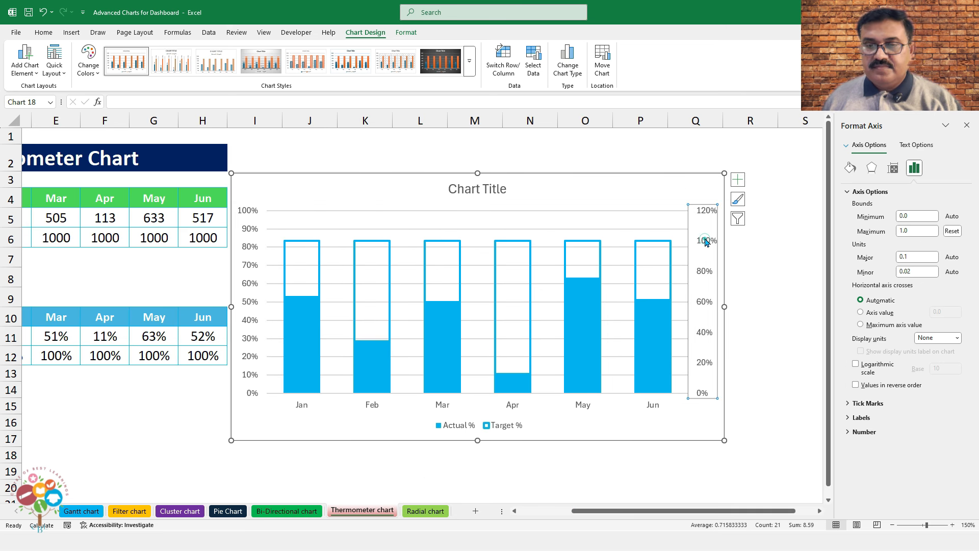
pyautogui.write('1')
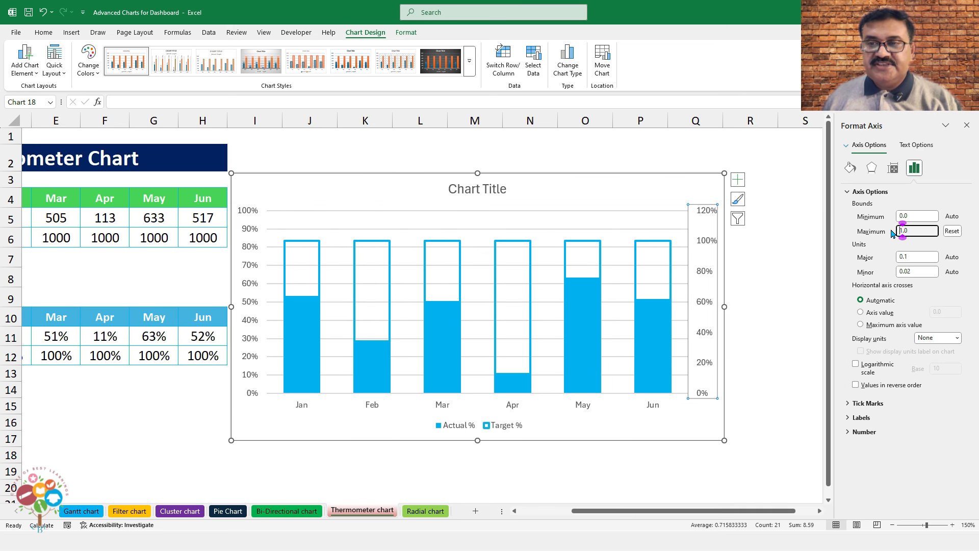
pyautogui.press('Return')
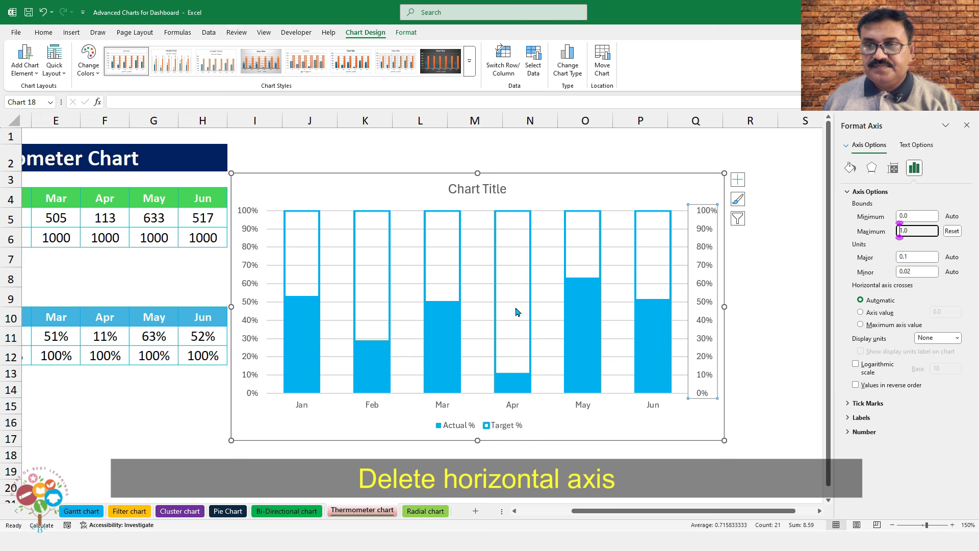
# Remove the secondary vertical axis, chart title, gridlines and legend from the chart
pyautogui.click(739, 180)
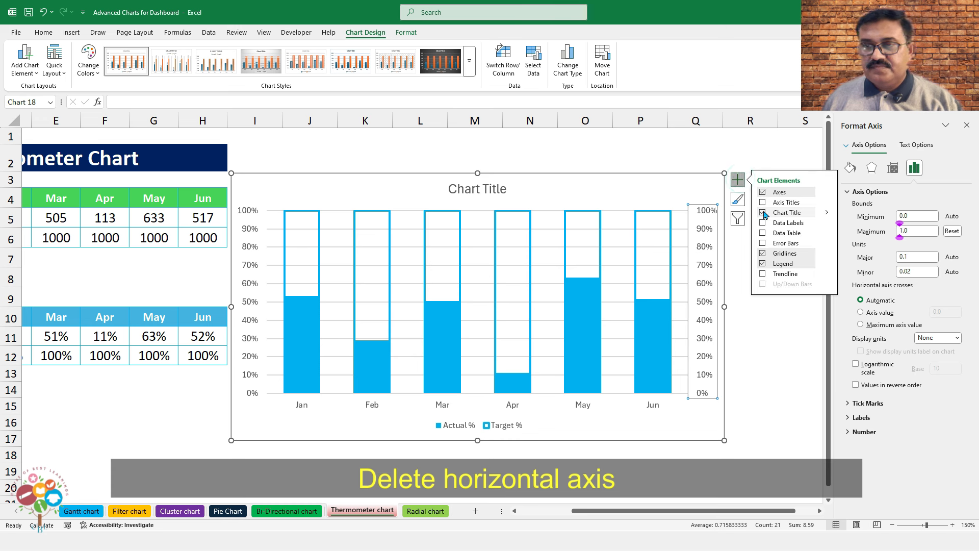
pyautogui.click(827, 192)
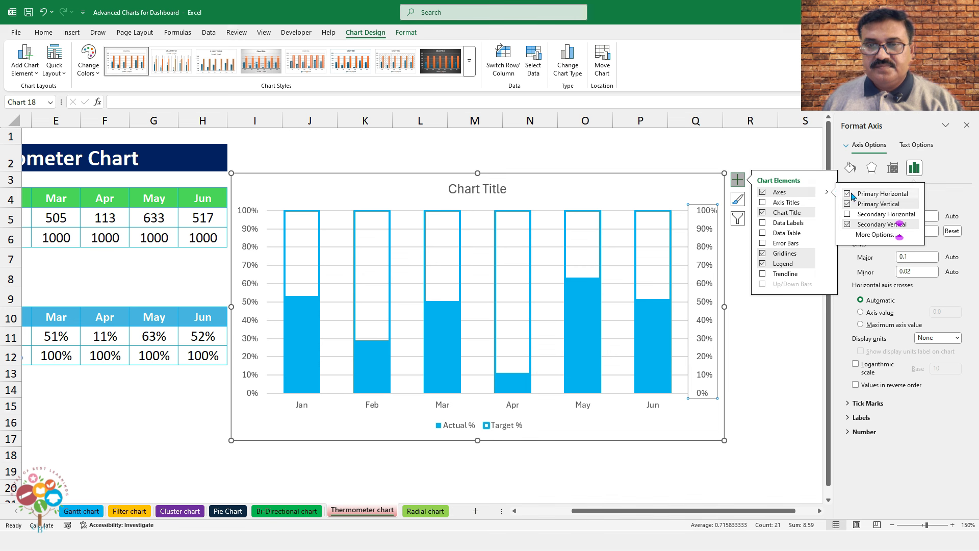
pyautogui.click(847, 224)
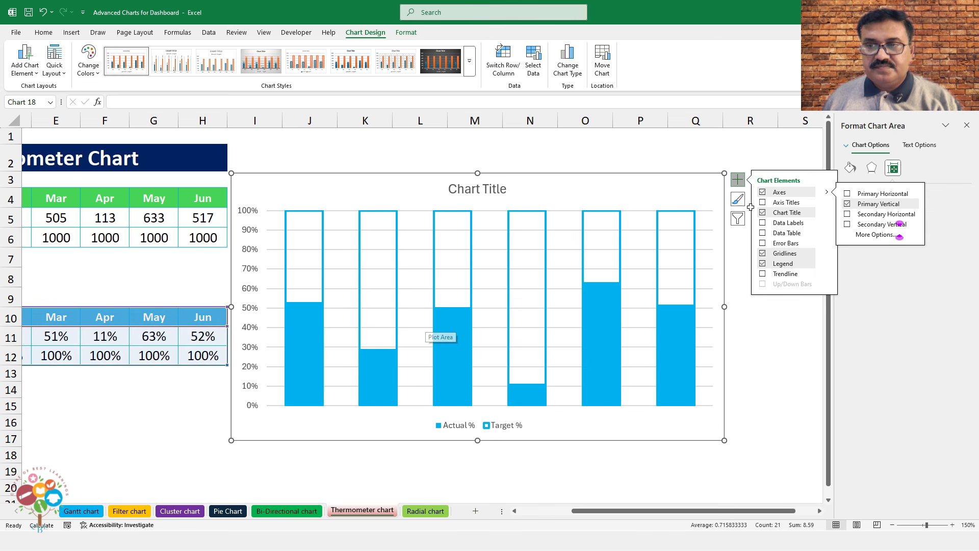
pyautogui.click(762, 212)
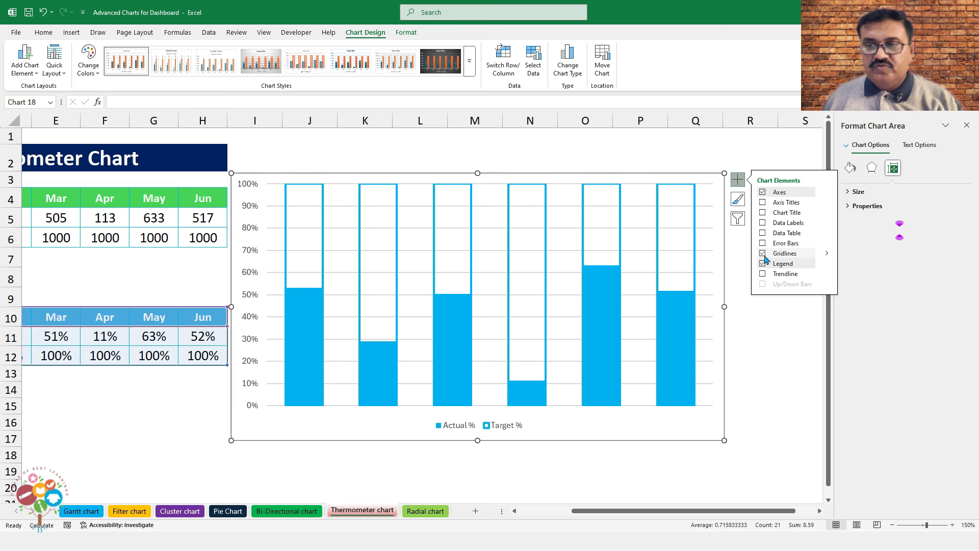
pyautogui.click(762, 253)
pyautogui.click(762, 263)
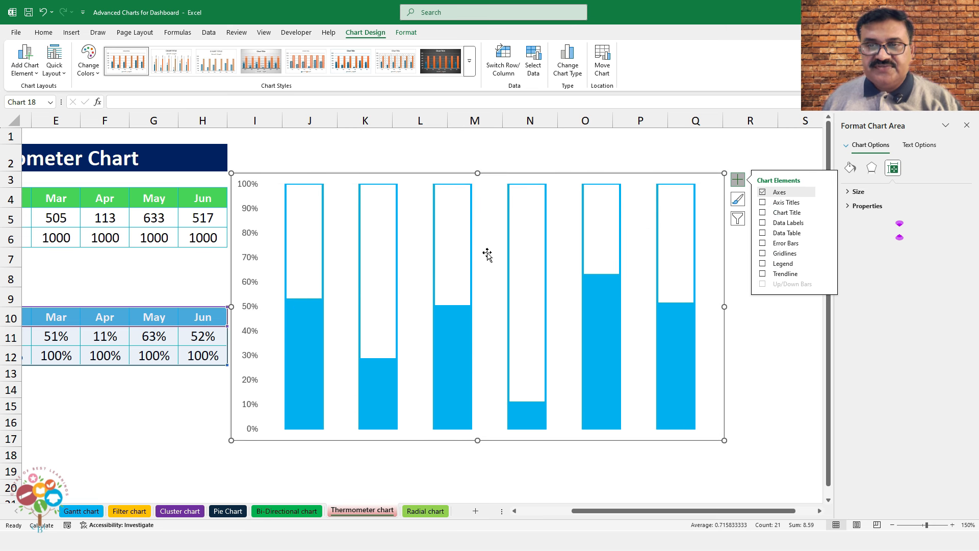
# Reposition the chart slightly further right beside the tables
pyautogui.moveTo(491, 175); pyautogui.dragTo(539, 175)
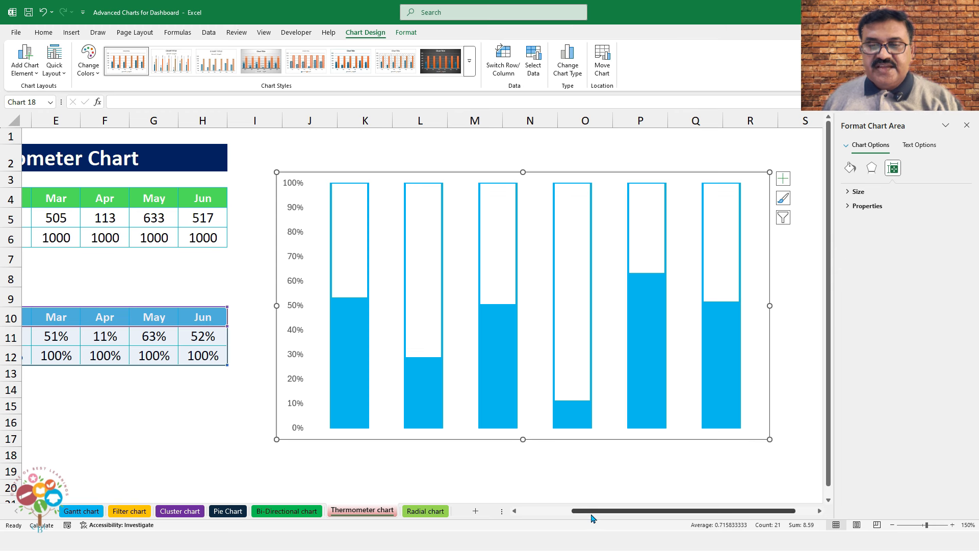
pyautogui.moveTo(587, 511); pyautogui.dragTo(505, 519)
pyautogui.moveTo(543, 171); pyautogui.dragTo(521, 170)
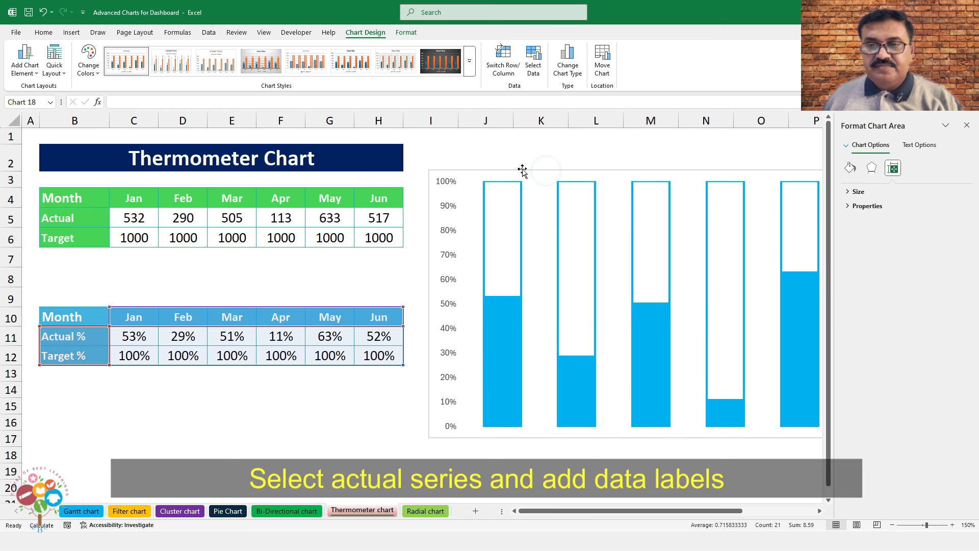
# Add Inside End data labels to the Actual % series
pyautogui.click(515, 310)
pyautogui.click(406, 32)
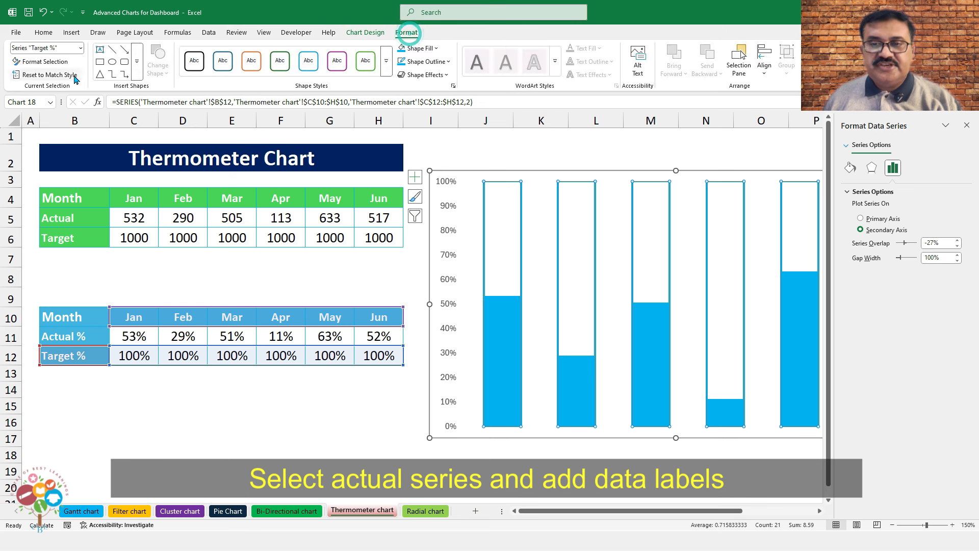
pyautogui.click(81, 48)
pyautogui.click(42, 98)
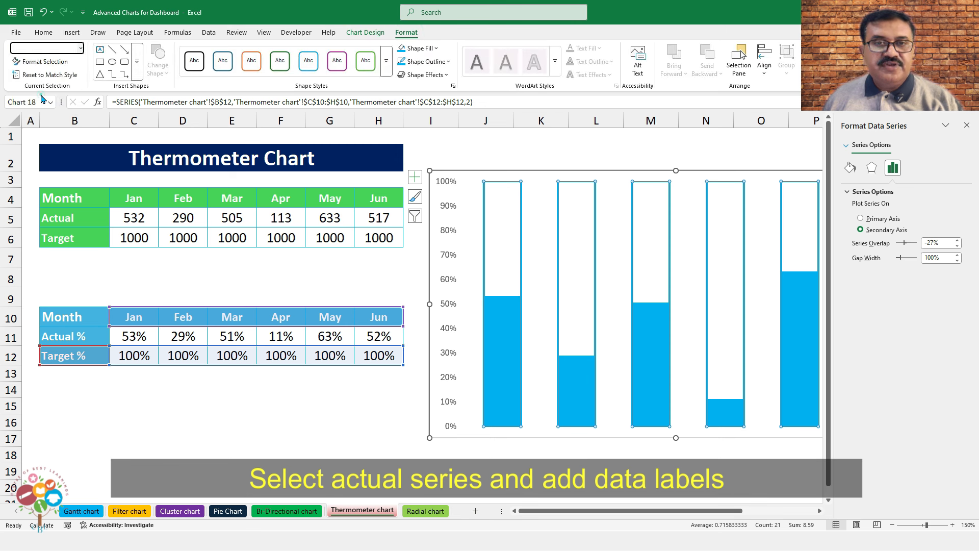
pyautogui.click(364, 32)
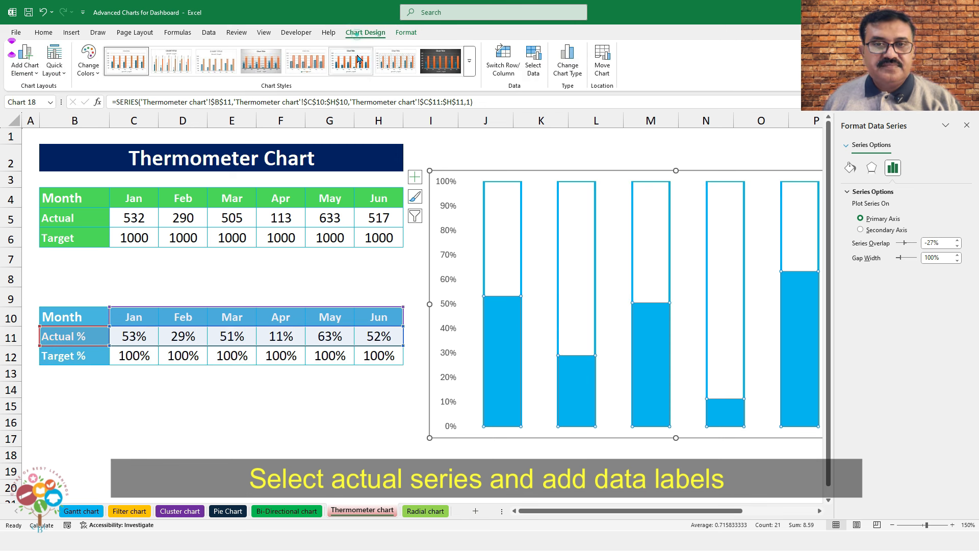
pyautogui.click(24, 60)
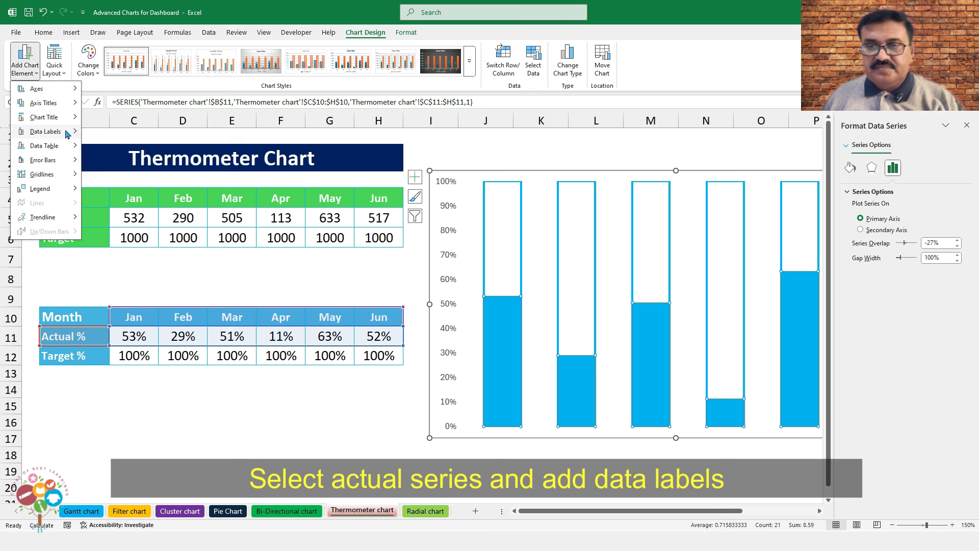
pyautogui.moveTo(60, 134)
pyautogui.click(128, 188)
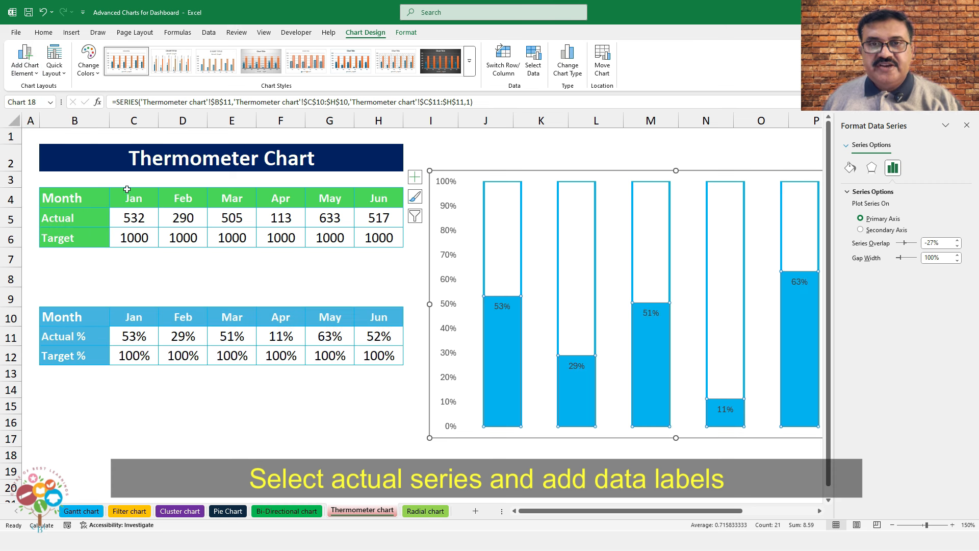
# Make the Actual % data labels white, bold and size 10.5
pyautogui.click(500, 306)
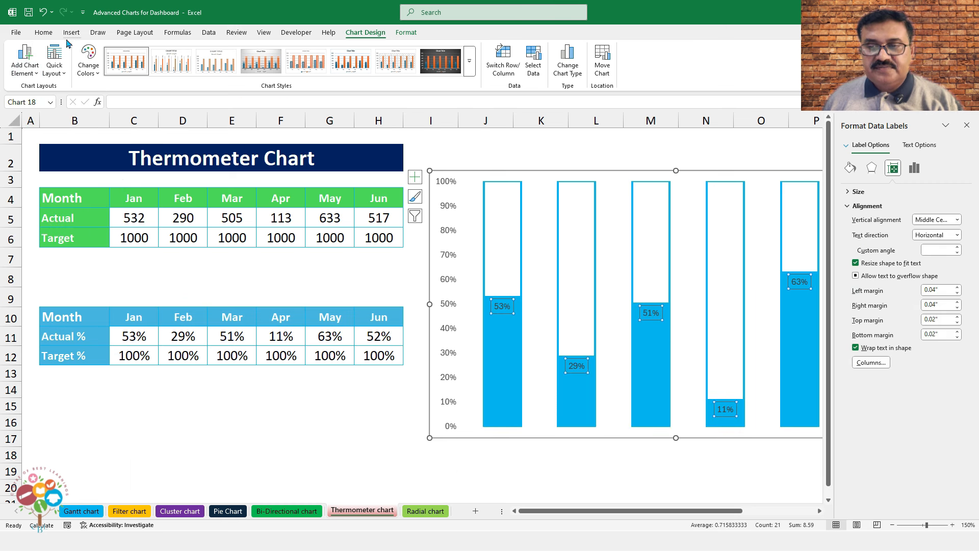
pyautogui.click(43, 32)
pyautogui.click(205, 68)
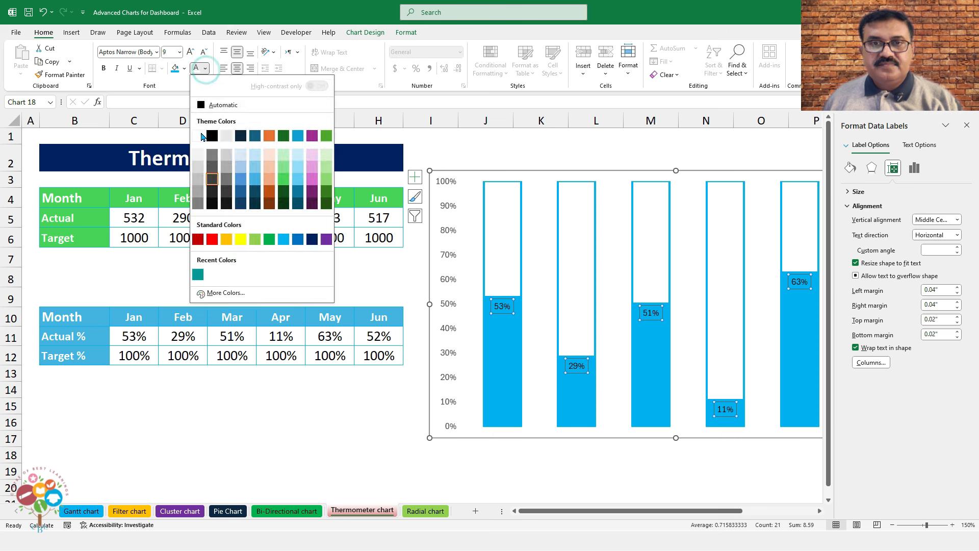
pyautogui.click(203, 135)
pyautogui.click(103, 68)
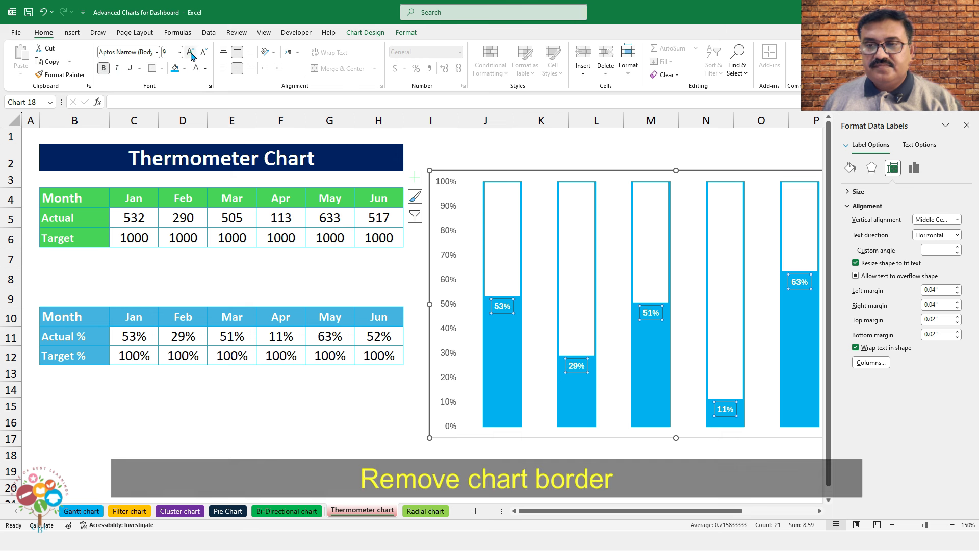
pyautogui.click(191, 52)
pyautogui.click(191, 52)
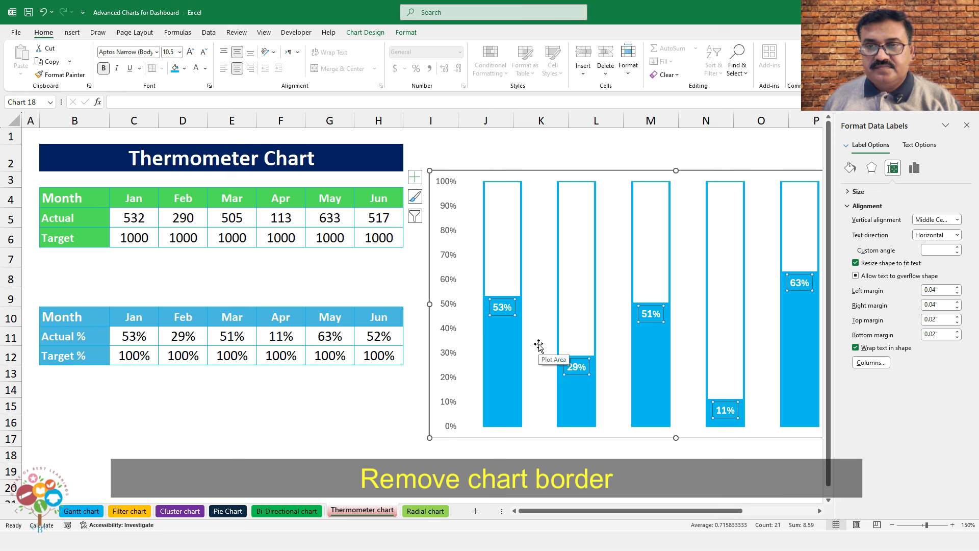
# Set the chart area outline to No Outline
pyautogui.rightClick(464, 171)
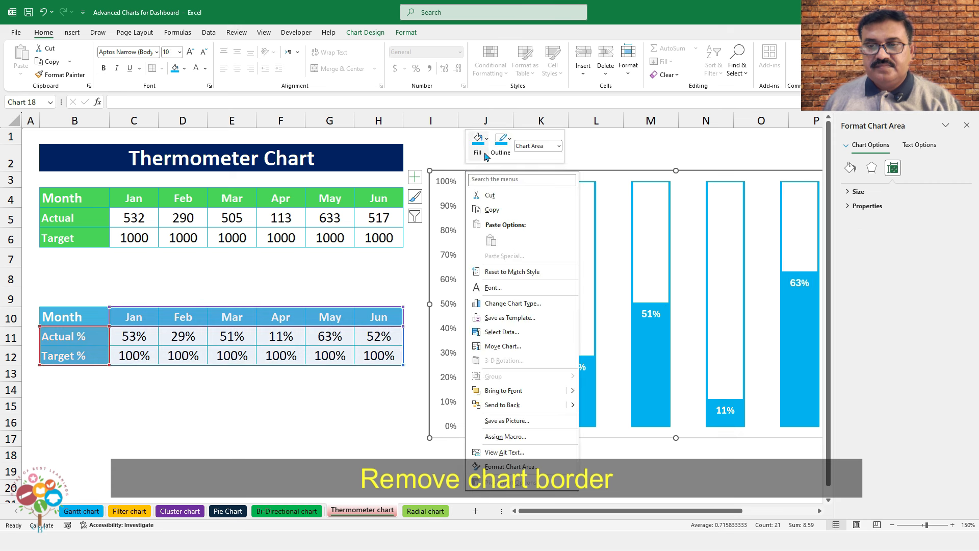
pyautogui.click(509, 144)
pyautogui.click(523, 382)
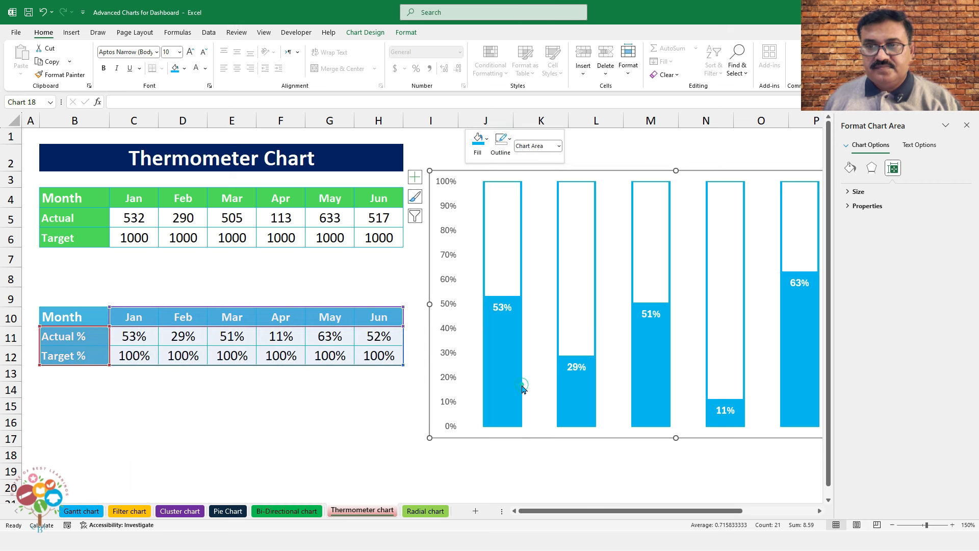
pyautogui.click(574, 475)
# Close the format pane and open the Insert > Shapes gallery, cancelling an initial shape pick
pyautogui.click(967, 124)
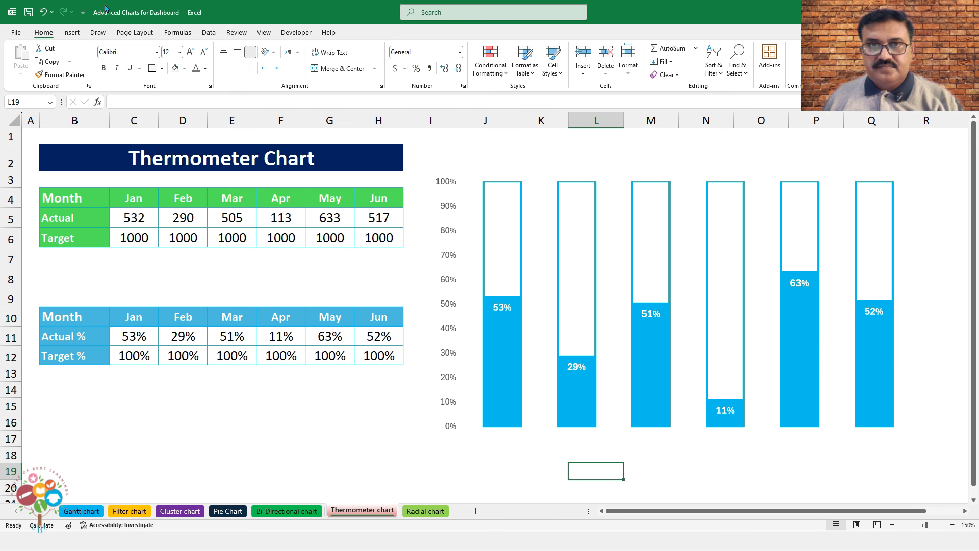
pyautogui.click(79, 34)
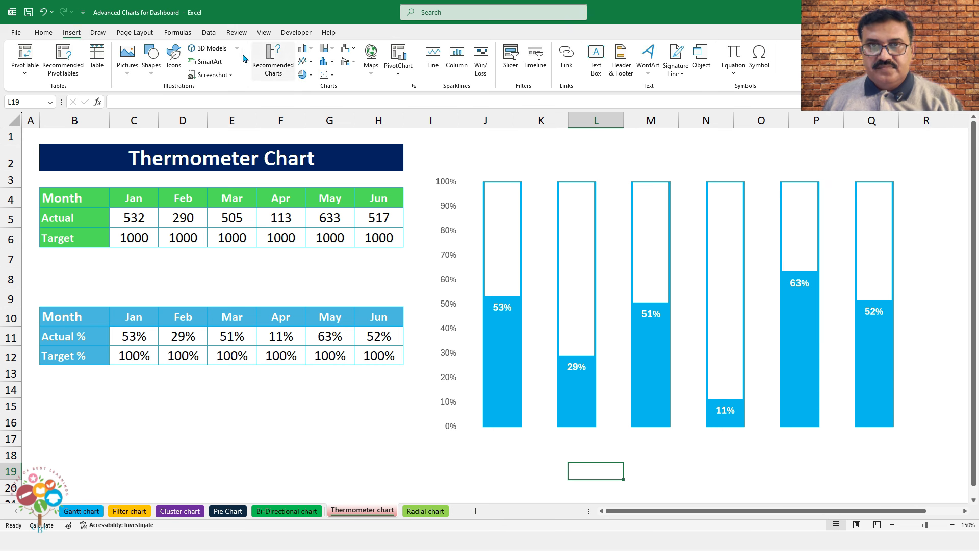
pyautogui.click(152, 72)
pyautogui.click(190, 102)
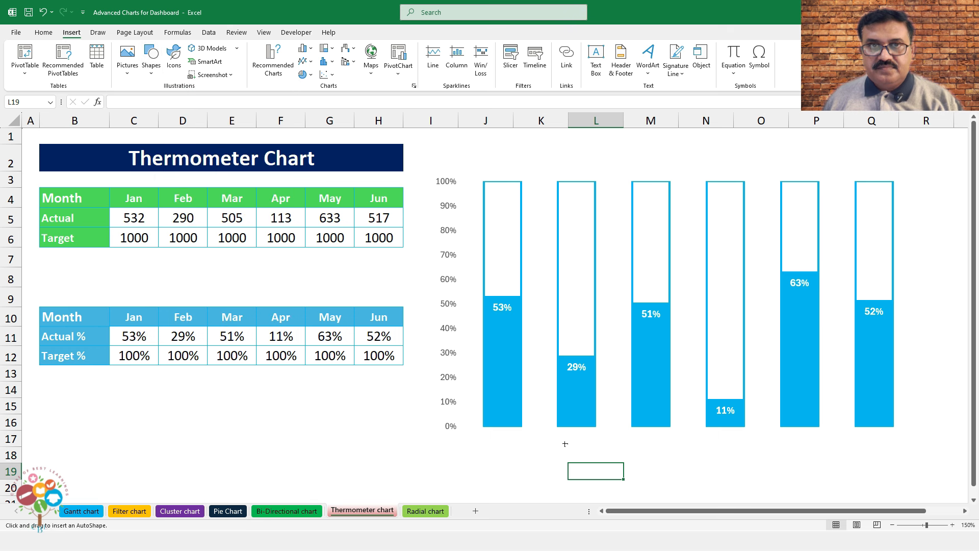
pyautogui.press('Escape')
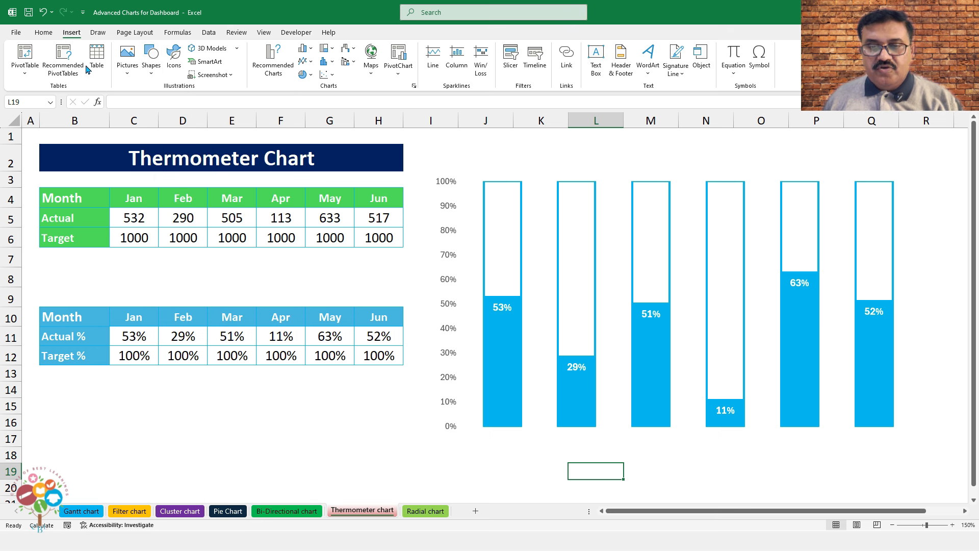
pyautogui.click(44, 32)
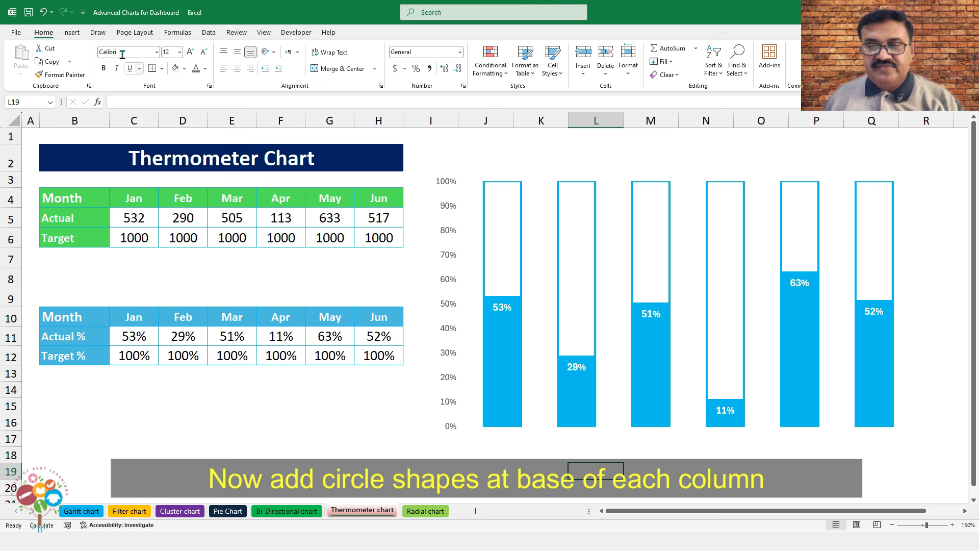
pyautogui.click(71, 32)
pyautogui.click(151, 59)
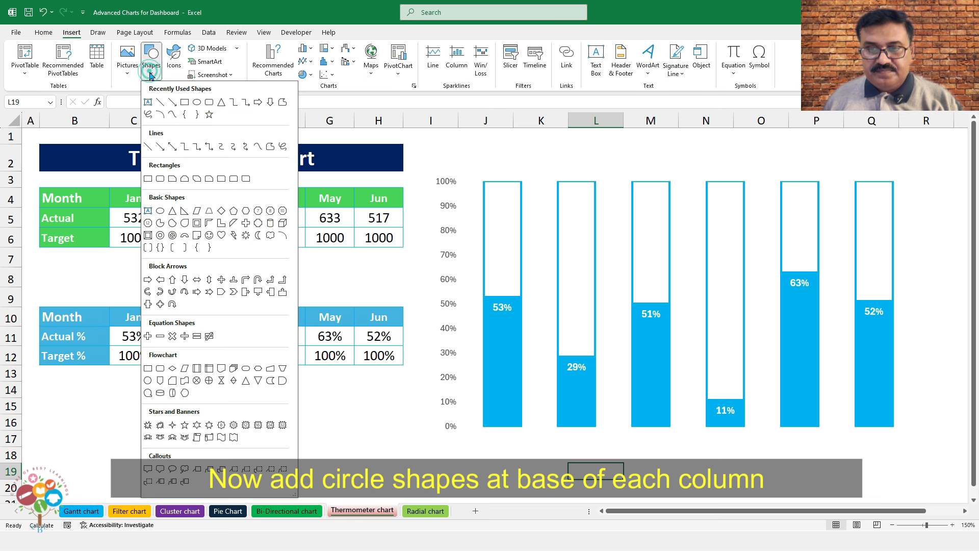
# Draw an oval under the Jan column, make its fill and outline light blue, and begin editing its text
pyautogui.click(197, 102)
pyautogui.moveTo(480, 418); pyautogui.dragTo(507, 446)
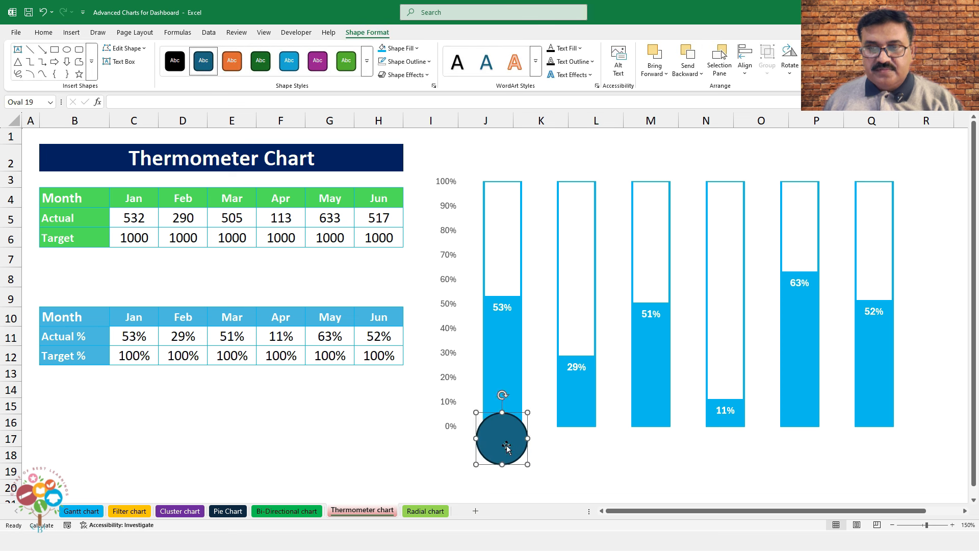
pyautogui.rightClick(494, 414)
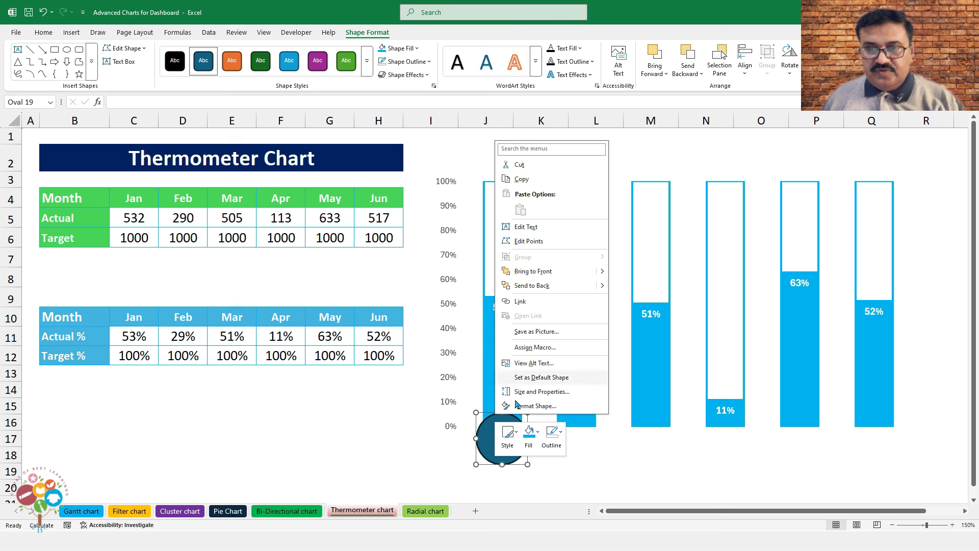
pyautogui.click(535, 434)
pyautogui.click(612, 300)
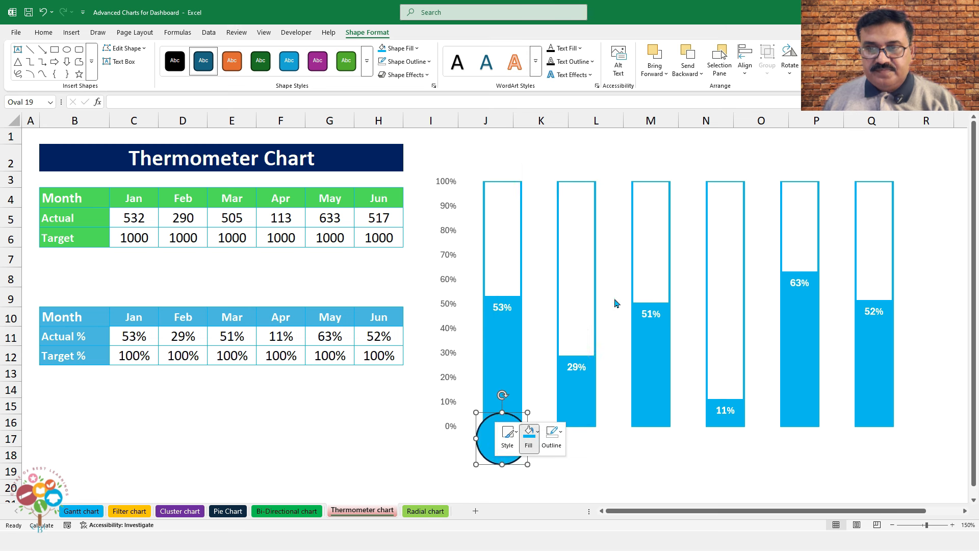
pyautogui.click(554, 444)
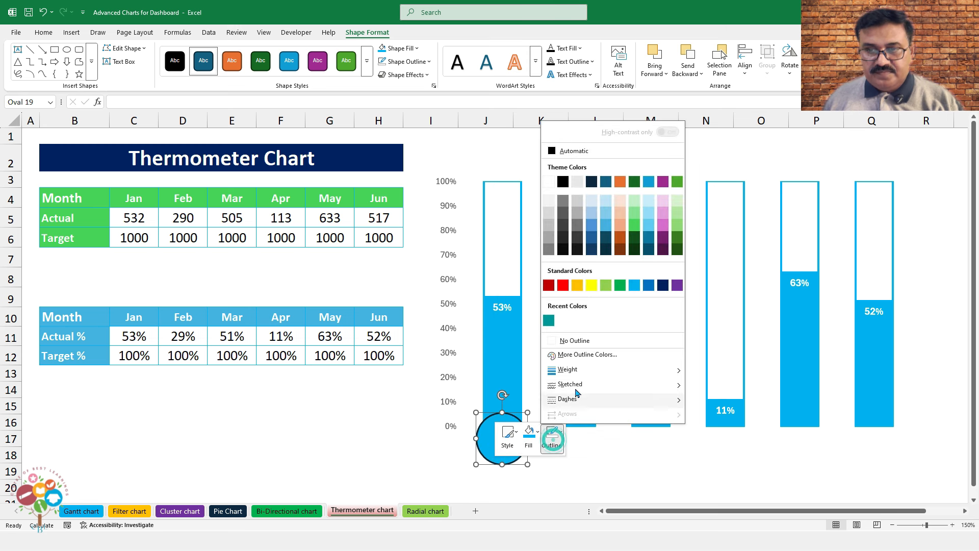
pyautogui.click(636, 284)
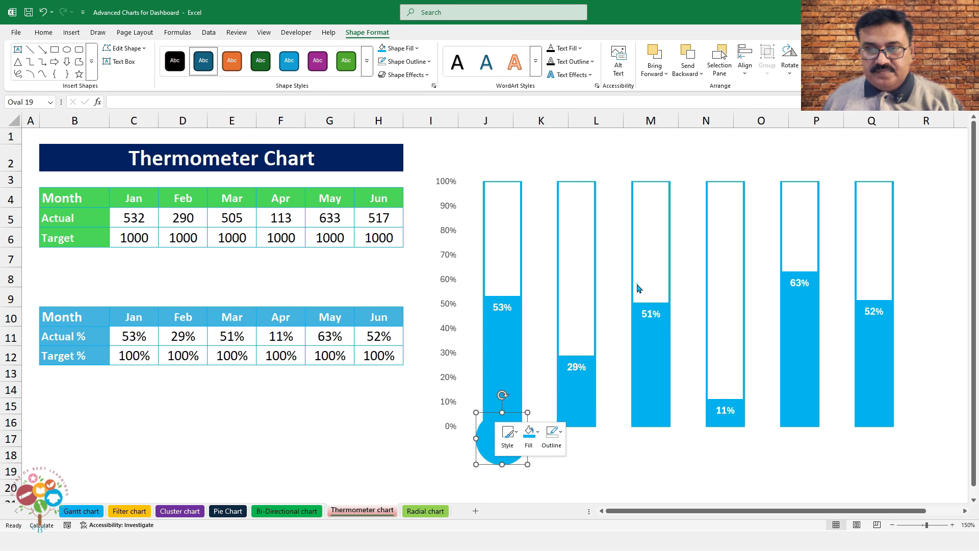
pyautogui.rightClick(492, 460)
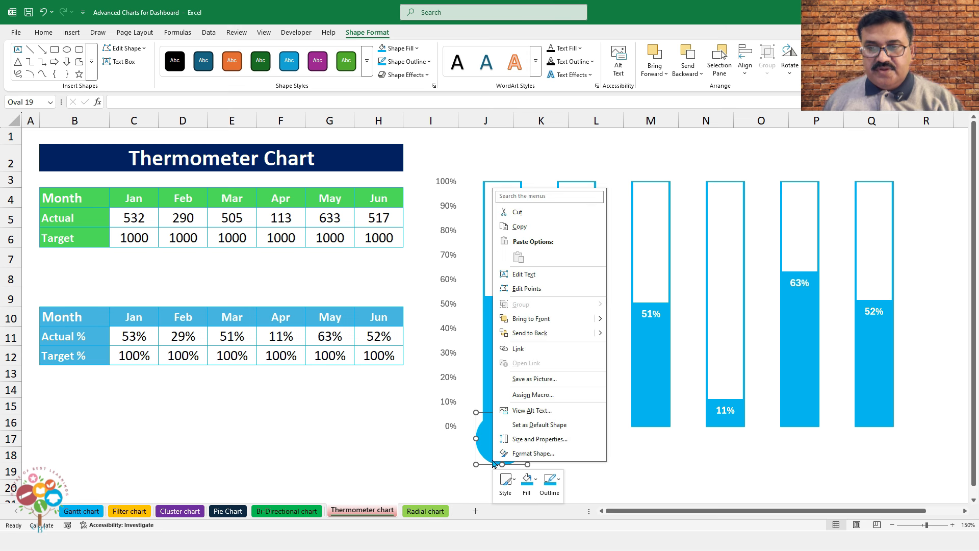
pyautogui.click(515, 275)
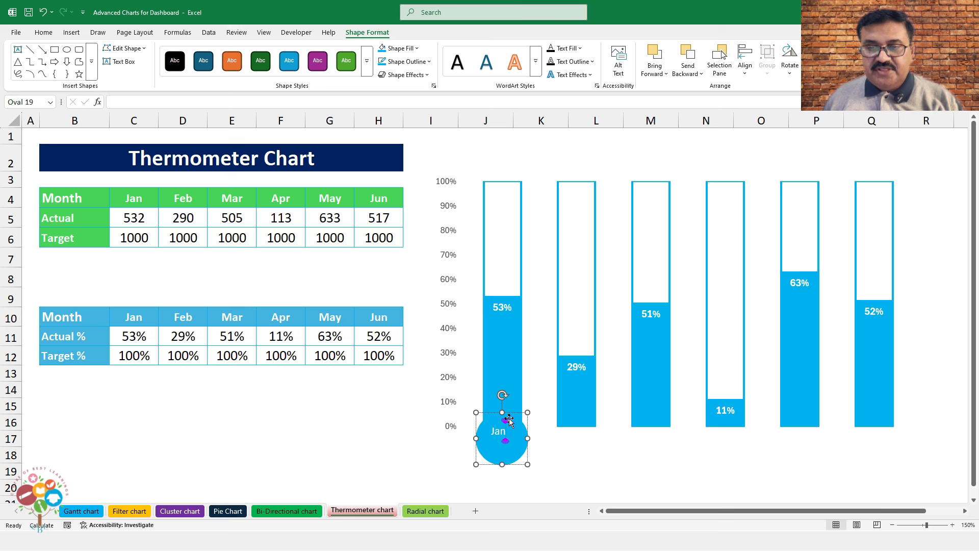
# Centre the Jan text vertically and horizontally in the circle and set it to size 12
pyautogui.click(43, 32)
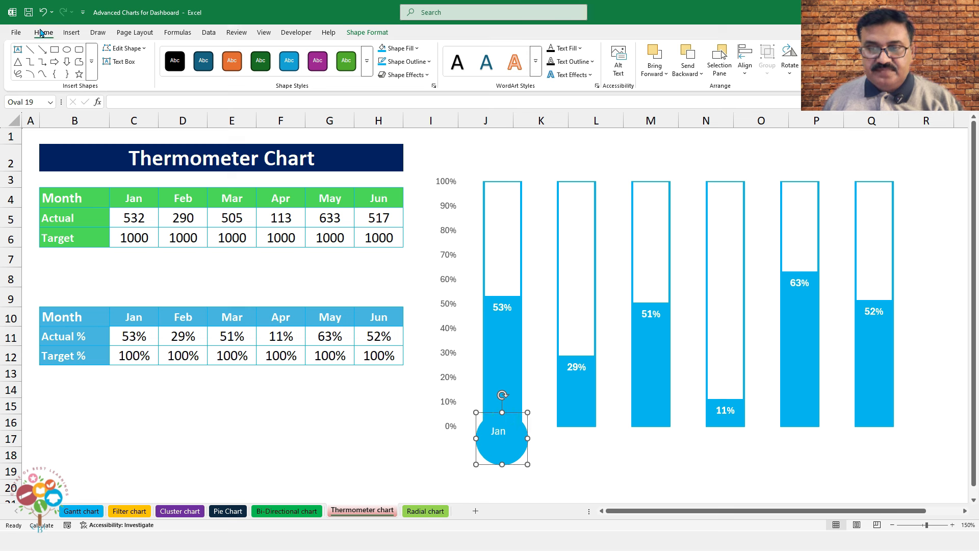
pyautogui.click(237, 52)
pyautogui.click(237, 68)
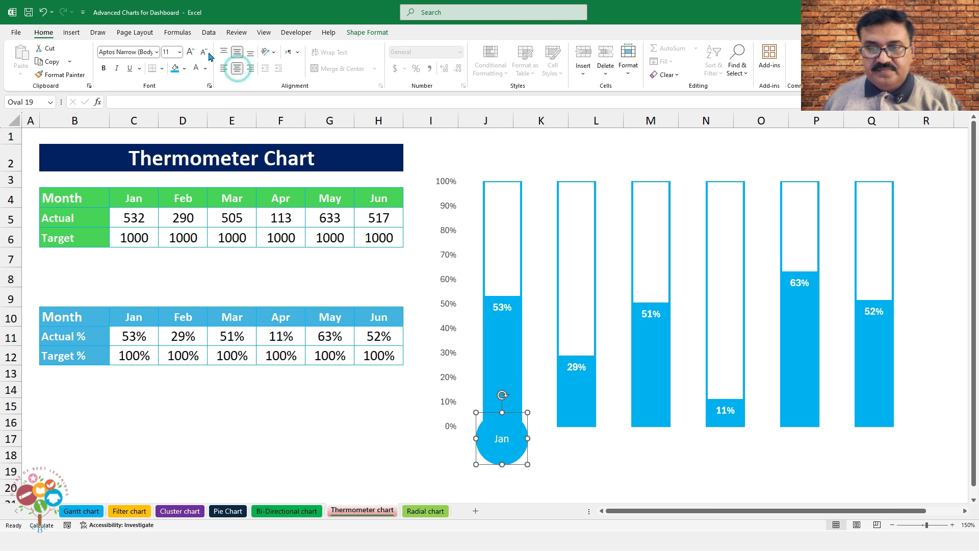
pyautogui.click(191, 53)
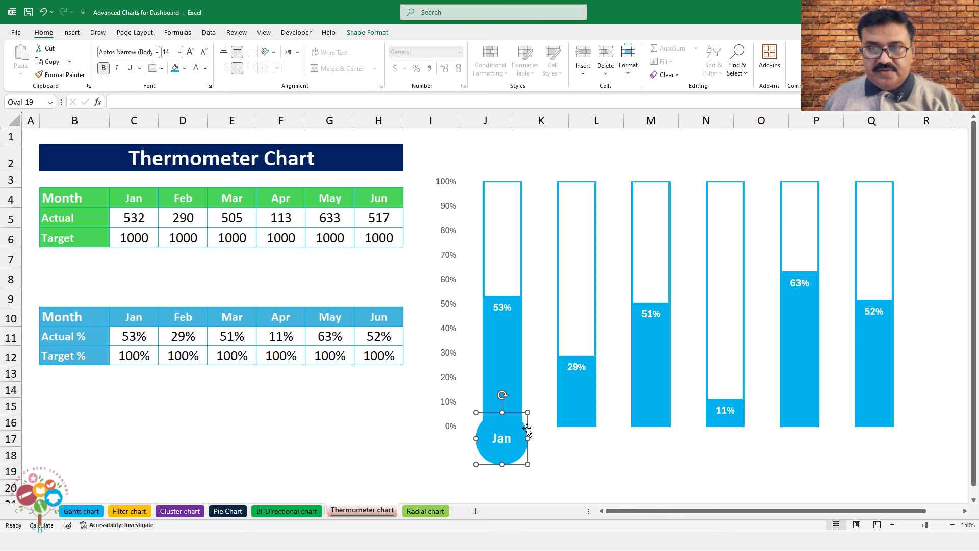
# Duplicate the Jan bulb with Ctrl+D and place copies under the 29%, 51%, 11% and 63% bars
pyautogui.hotkey('ctrl', 'd')
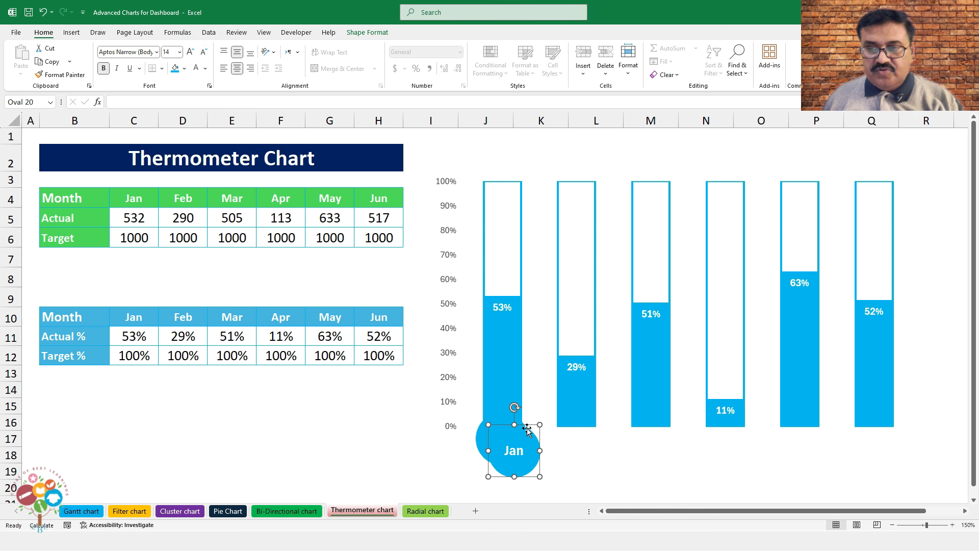
pyautogui.moveTo(527, 431); pyautogui.dragTo(588, 420)
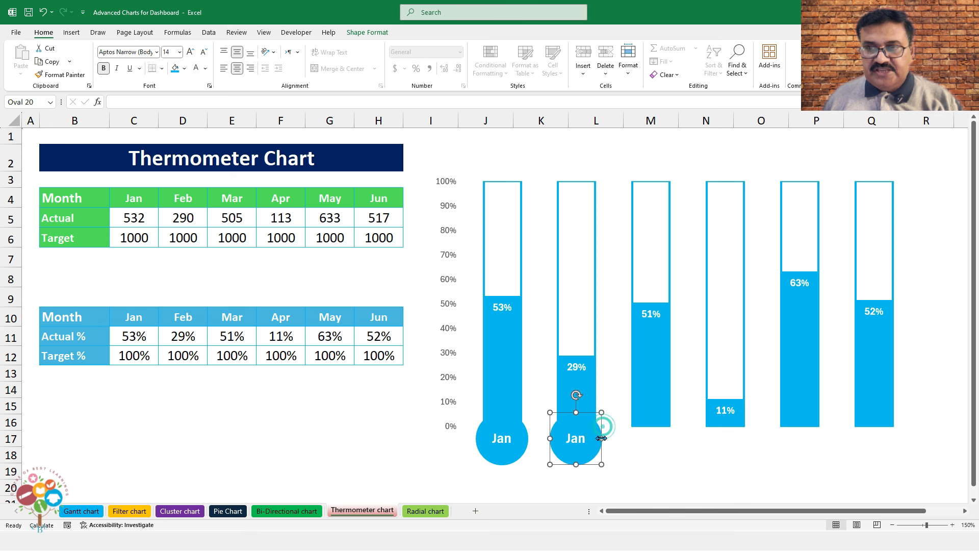
pyautogui.press('Up')
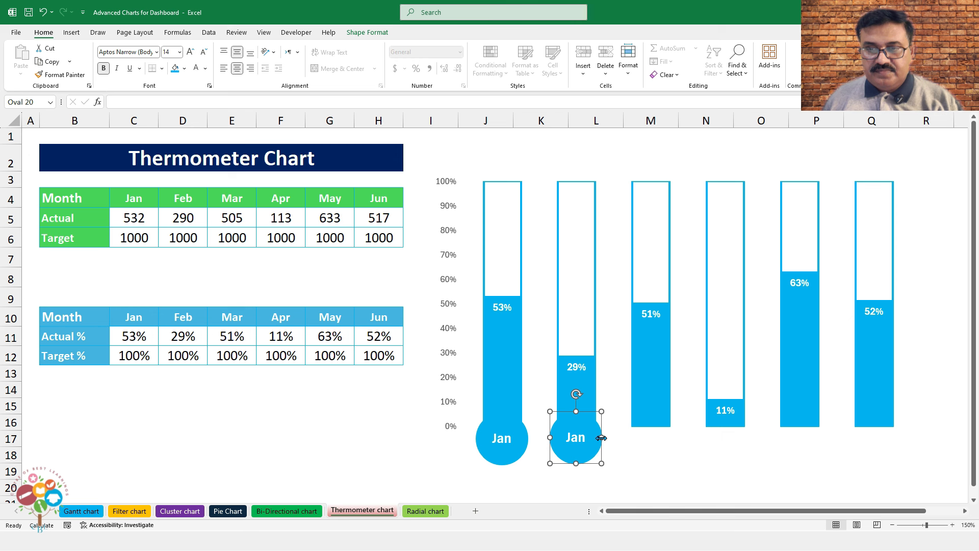
pyautogui.press('Down')
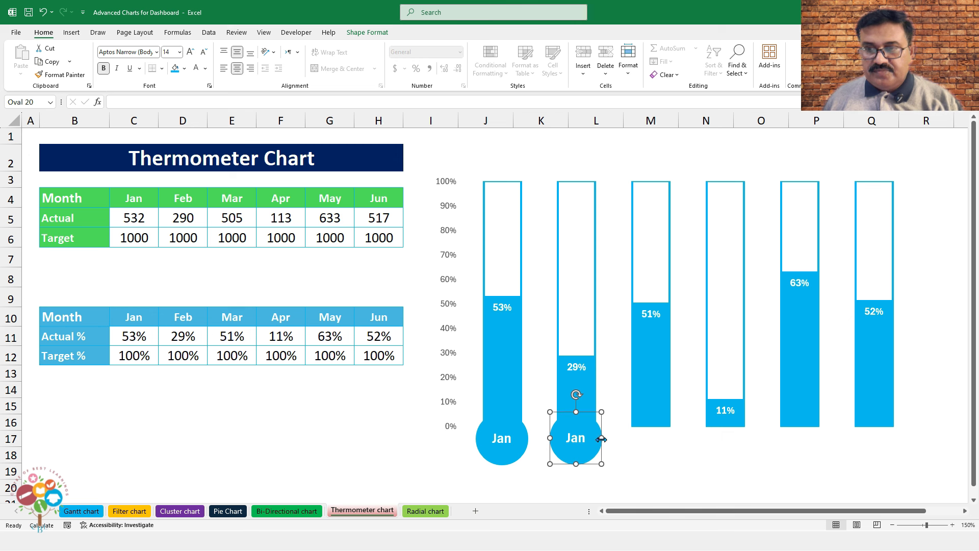
pyautogui.hotkey('ctrl', 'd')
pyautogui.hotkey('ctrl', 'd')
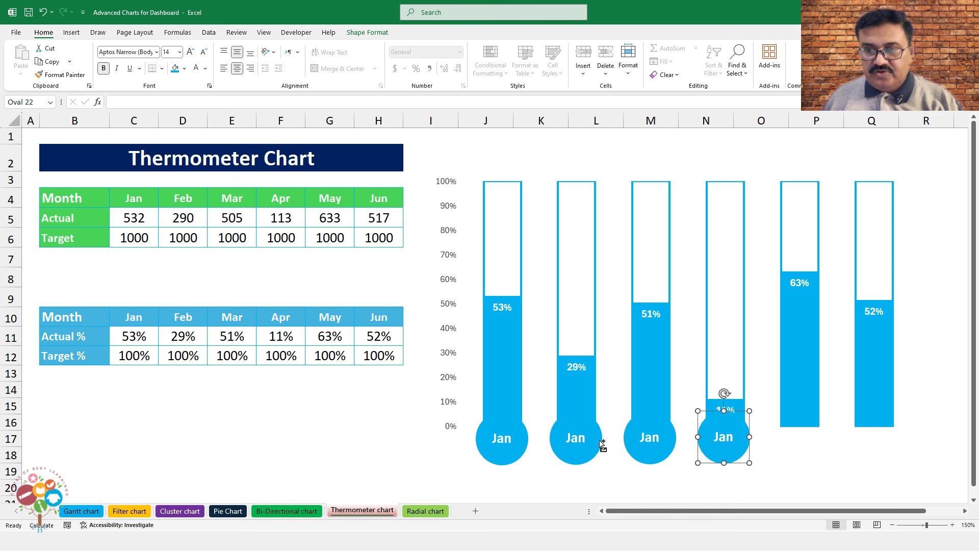
pyautogui.hotkey('ctrl', 'd')
pyautogui.hotkey('ctrl', 'd')
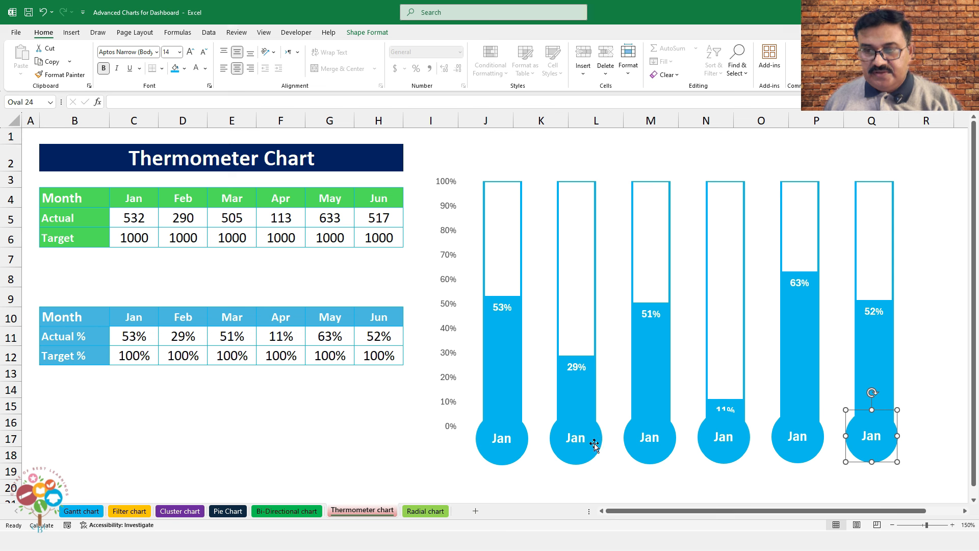
# Select all six bulbs and line them up in one row beneath the columns
pyautogui.keyDown('shift'); pyautogui.click(820, 443); pyautogui.keyUp('shift')
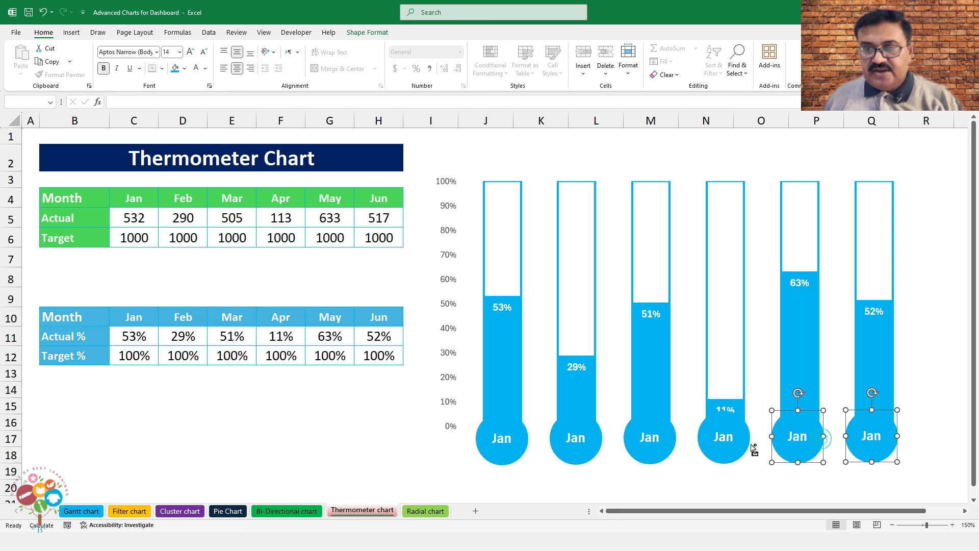
pyautogui.keyDown('shift'); pyautogui.click(748, 446); pyautogui.keyUp('shift')
pyautogui.keyDown('shift'); pyautogui.click(643, 450); pyautogui.keyUp('shift')
pyautogui.keyDown('shift'); pyautogui.click(571, 444); pyautogui.keyUp('shift')
pyautogui.keyDown('shift'); pyautogui.click(512, 441); pyautogui.keyUp('shift')
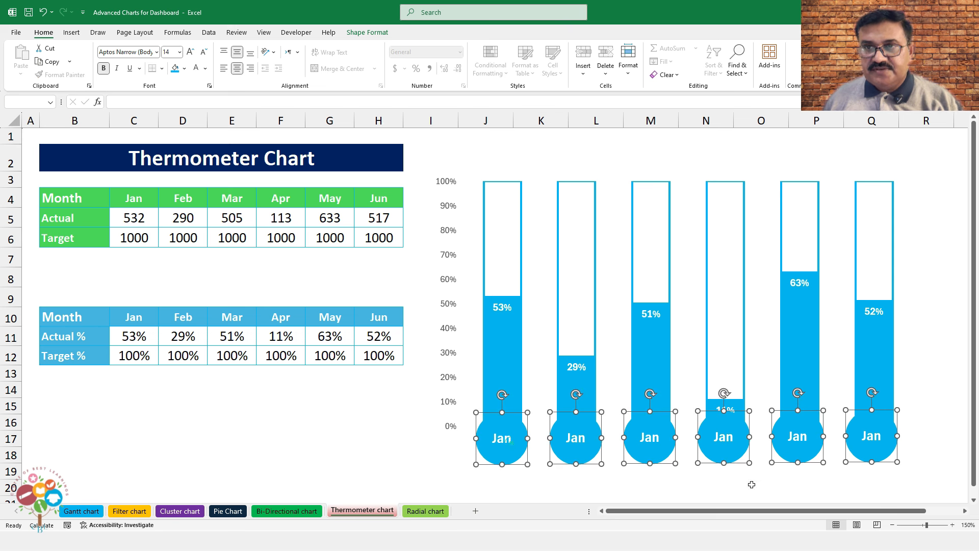
pyautogui.press('Down')
pyautogui.press('Down')
pyautogui.press('Down')
pyautogui.press('Down')
pyautogui.press('Right')
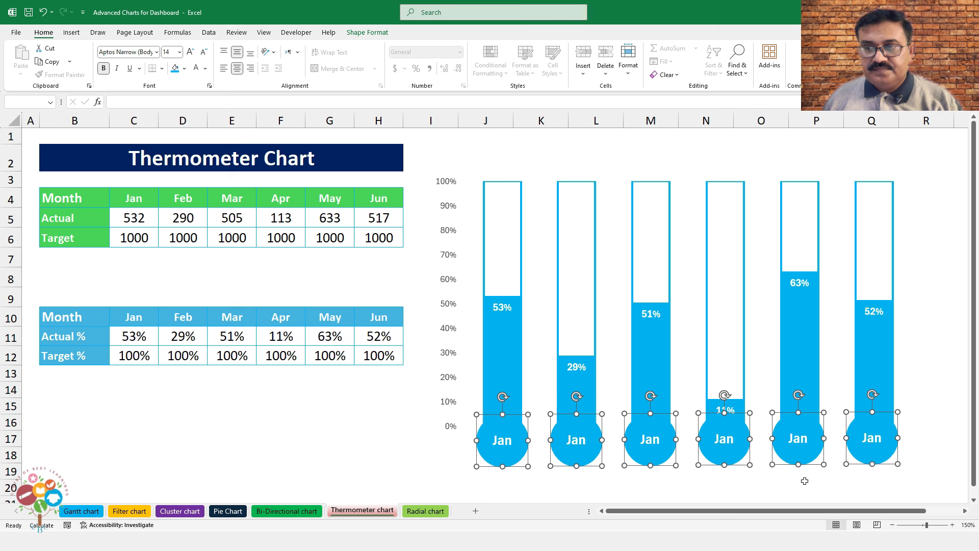
pyautogui.click(936, 407)
pyautogui.press('Up')
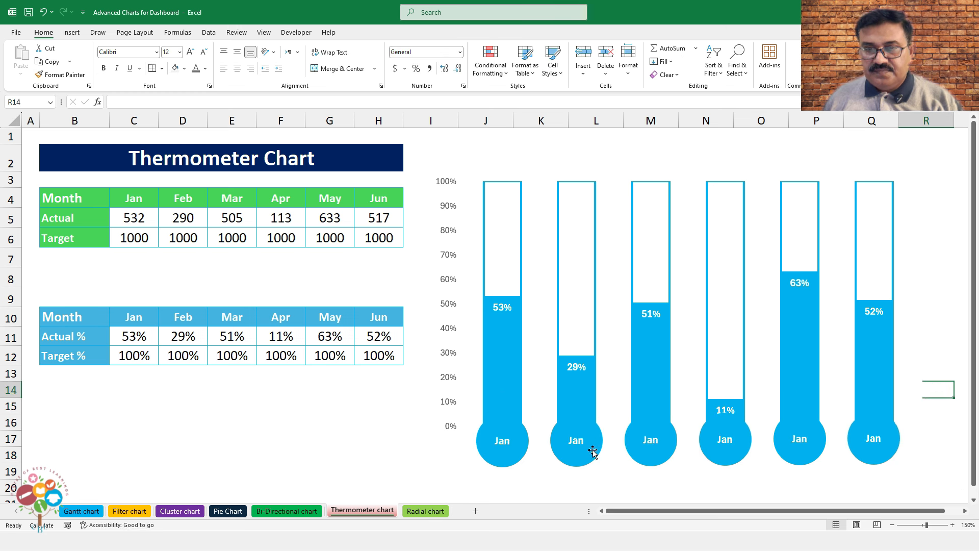
# Relabel the second to sixth bulbs as Feb, Mar, Apr, May and Jun
pyautogui.doubleClick(576, 442)
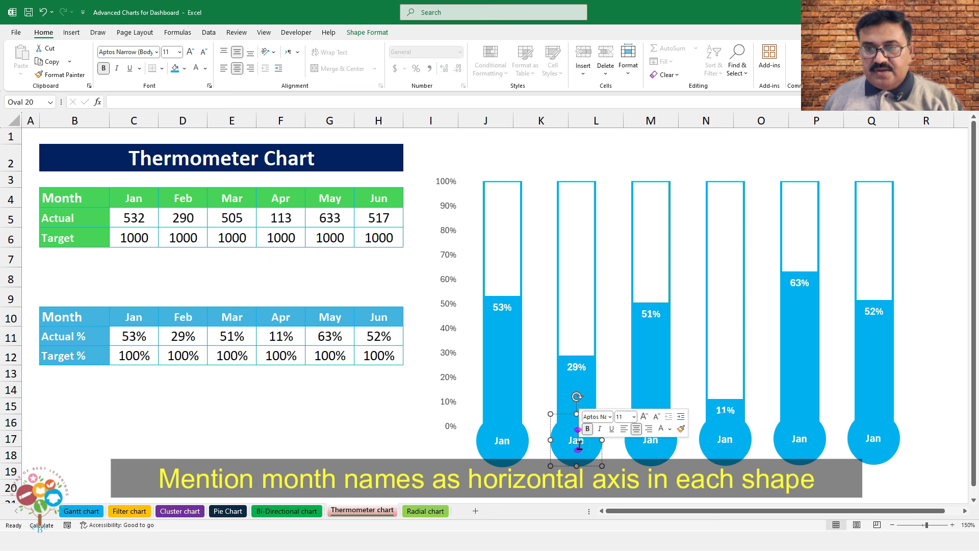
pyautogui.doubleClick(645, 442)
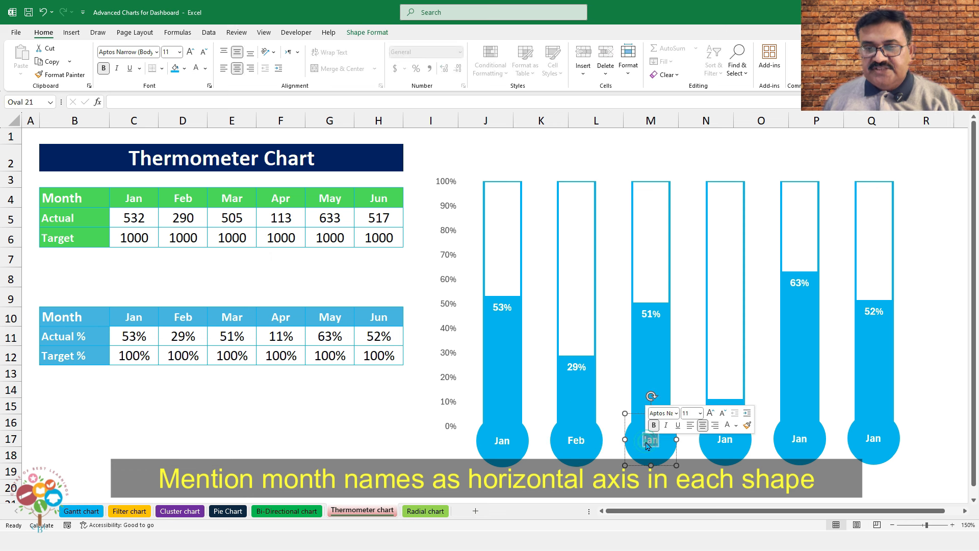
pyautogui.doubleClick(732, 440)
pyautogui.write('Apr')
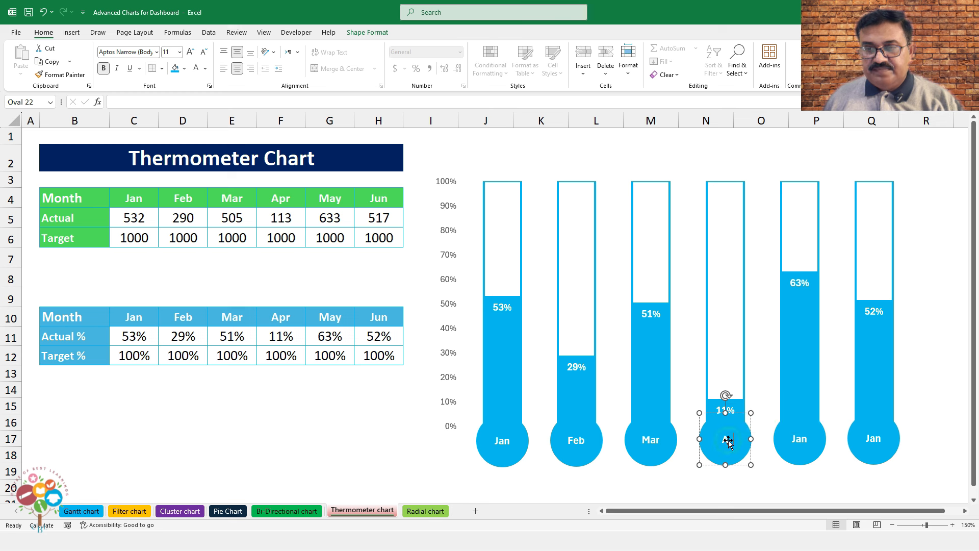
pyautogui.doubleClick(796, 445)
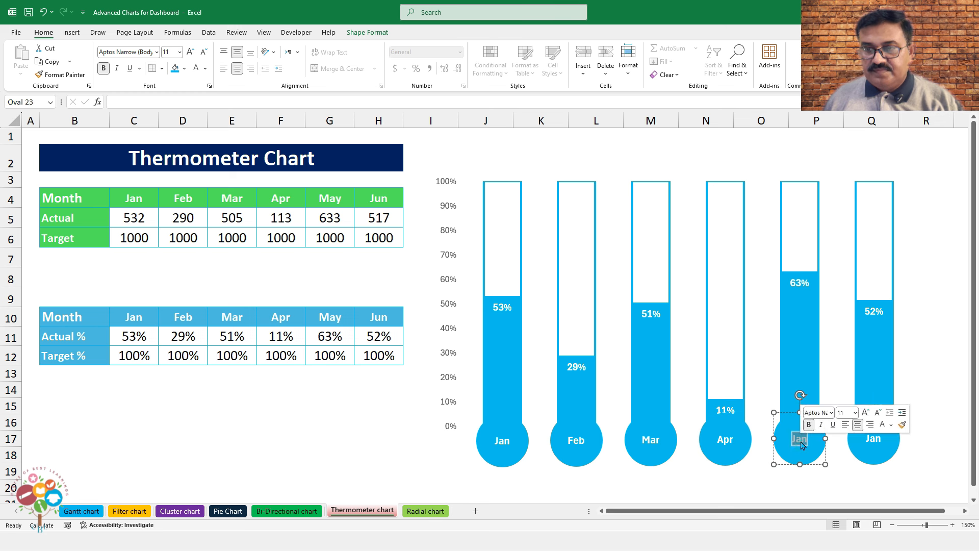
pyautogui.doubleClick(878, 442)
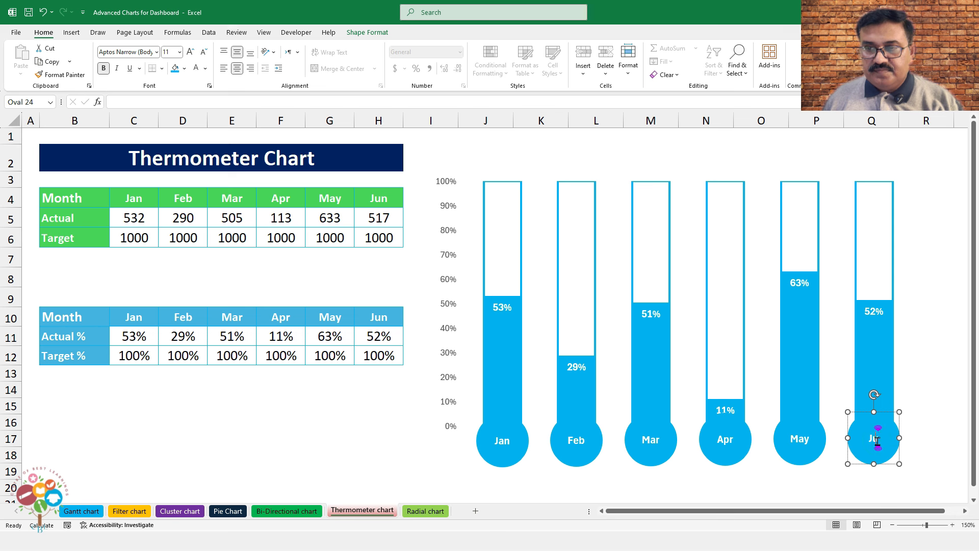
pyautogui.click(925, 398)
# Select the Jun, May, Apr, Mar and Feb bulbs together as shapes
pyautogui.keyDown('ctrl'); pyautogui.click(898, 436); pyautogui.keyUp('ctrl')
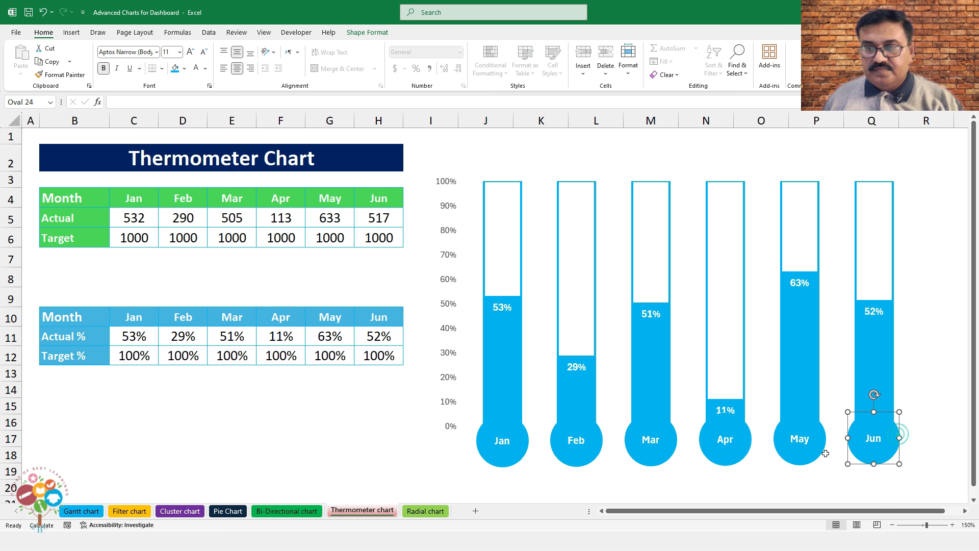
pyautogui.keyDown('ctrl'); pyautogui.click(825, 456); pyautogui.keyUp('ctrl')
pyautogui.keyDown('ctrl'); pyautogui.click(744, 453); pyautogui.keyUp('ctrl')
pyautogui.click(678, 451)
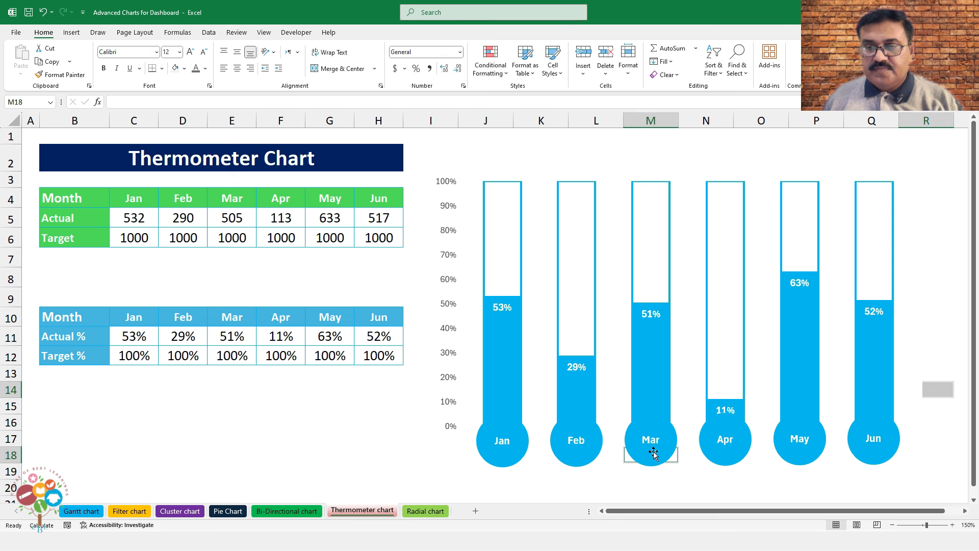
pyautogui.click(894, 444)
pyautogui.keyDown('ctrl'); pyautogui.click(814, 439); pyautogui.keyUp('ctrl')
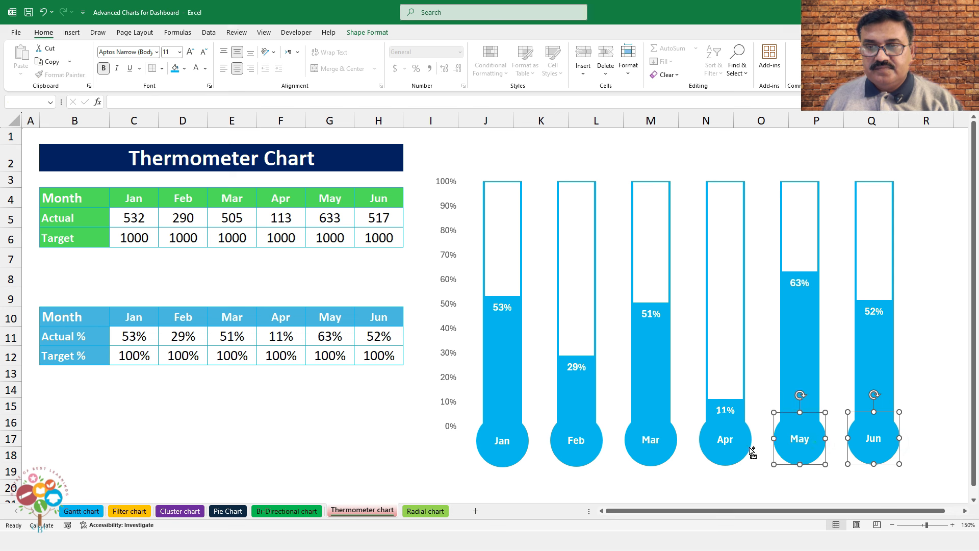
pyautogui.keyDown('ctrl'); pyautogui.click(728, 445); pyautogui.keyUp('ctrl')
pyautogui.keyDown('ctrl'); pyautogui.click(646, 448); pyautogui.keyUp('ctrl')
pyautogui.keyDown('ctrl'); pyautogui.click(583, 449); pyautogui.keyUp('ctrl')
# Group the Jan–Jun bulbs with the chart and nudge the thermometer slightly up-left
pyautogui.keyDown('ctrl'); pyautogui.click(510, 455); pyautogui.keyUp('ctrl')
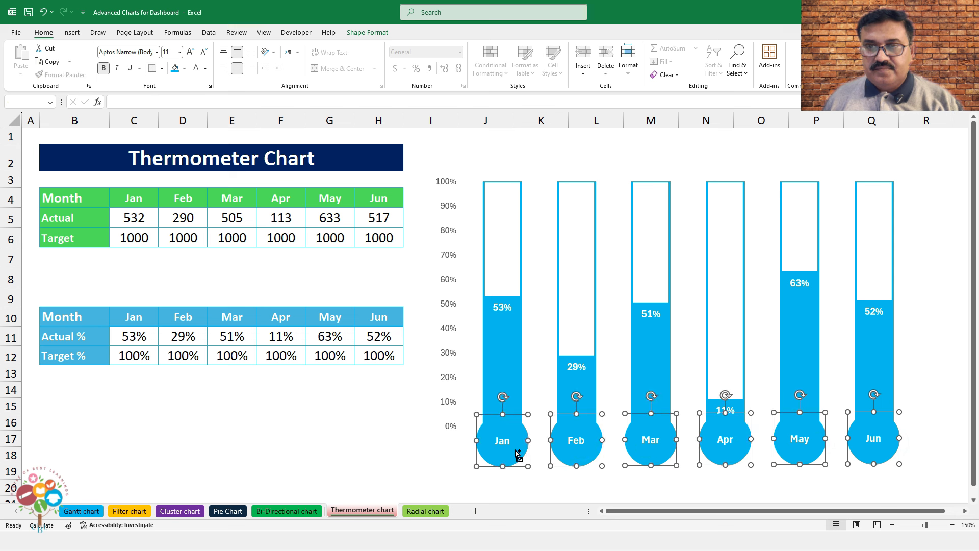
pyautogui.keyDown('ctrl'); pyautogui.click(534, 223); pyautogui.keyUp('ctrl')
pyautogui.rightClick(534, 223)
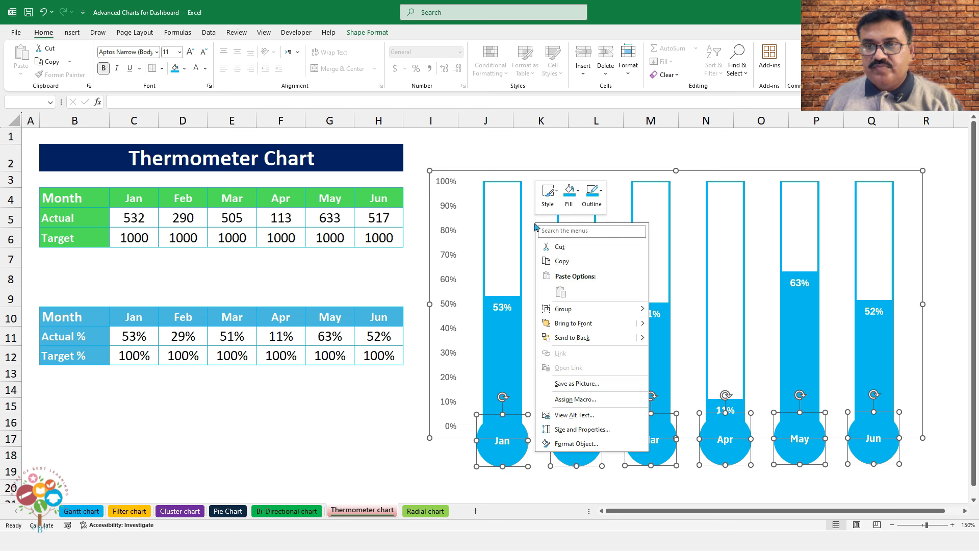
pyautogui.moveTo(639, 311)
pyautogui.click(675, 310)
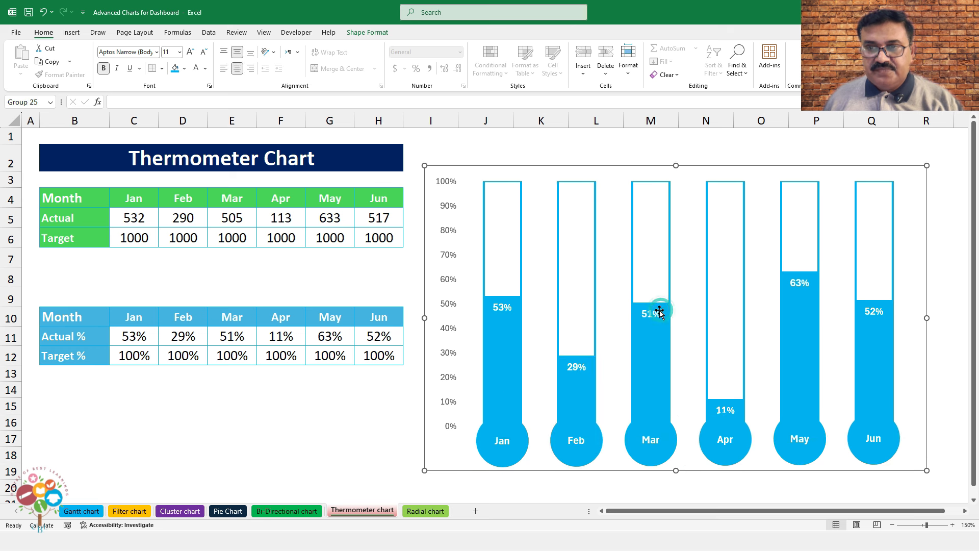
pyautogui.moveTo(624, 168); pyautogui.dragTo(620, 164)
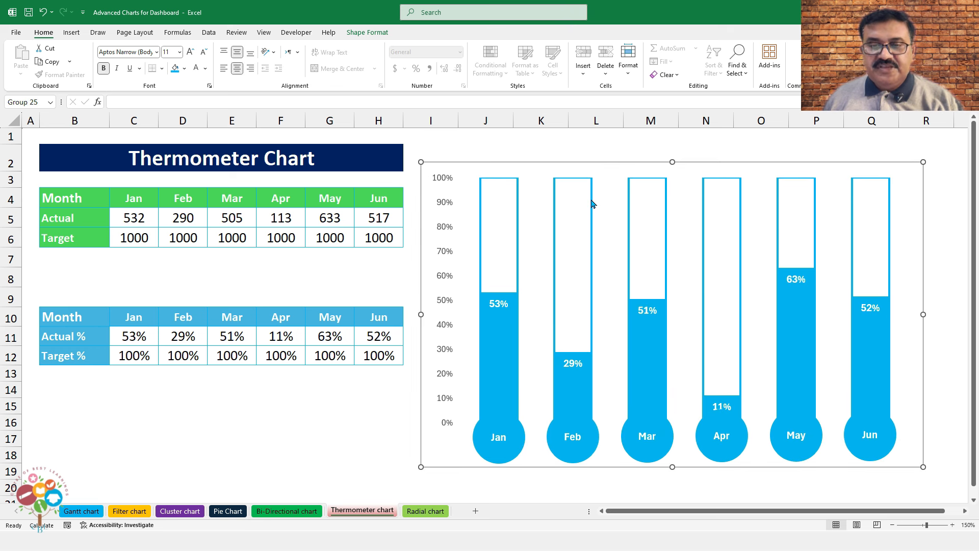
pyautogui.click(355, 400)
# Recalculate six times with F9 so new Actual values refresh the thermometer bars and percentages
pyautogui.click(62, 490)
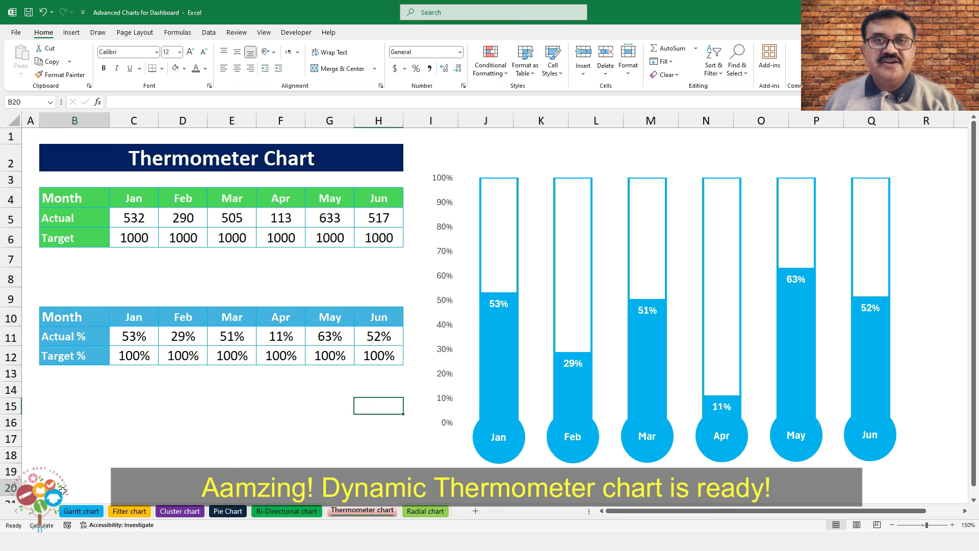
pyautogui.press('F9')
pyautogui.press('F9')
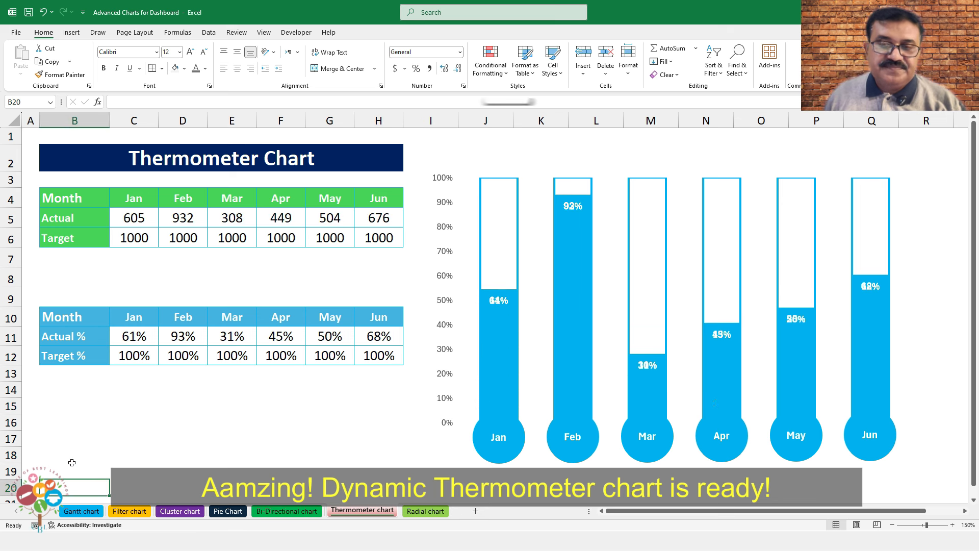
pyautogui.press('F9')
pyautogui.press('F9')
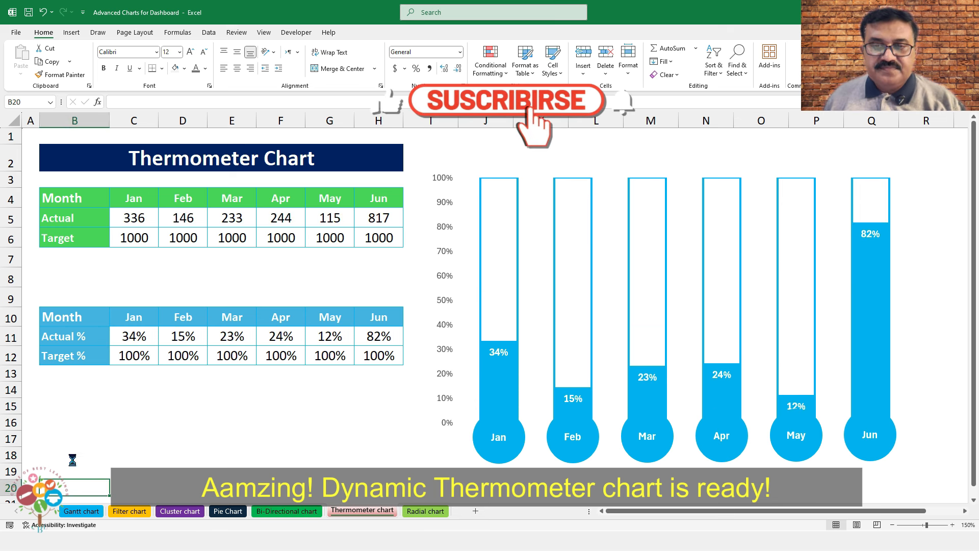
pyautogui.press('F9')
pyautogui.press('F9')
pyautogui.press('F9')
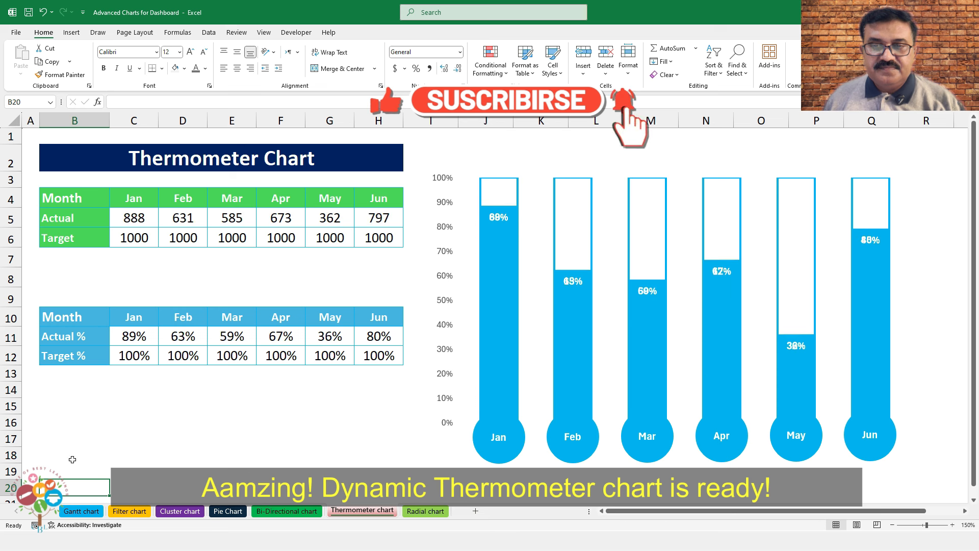
pyautogui.press('F9')
pyautogui.press('F9')
pyautogui.press('F9')
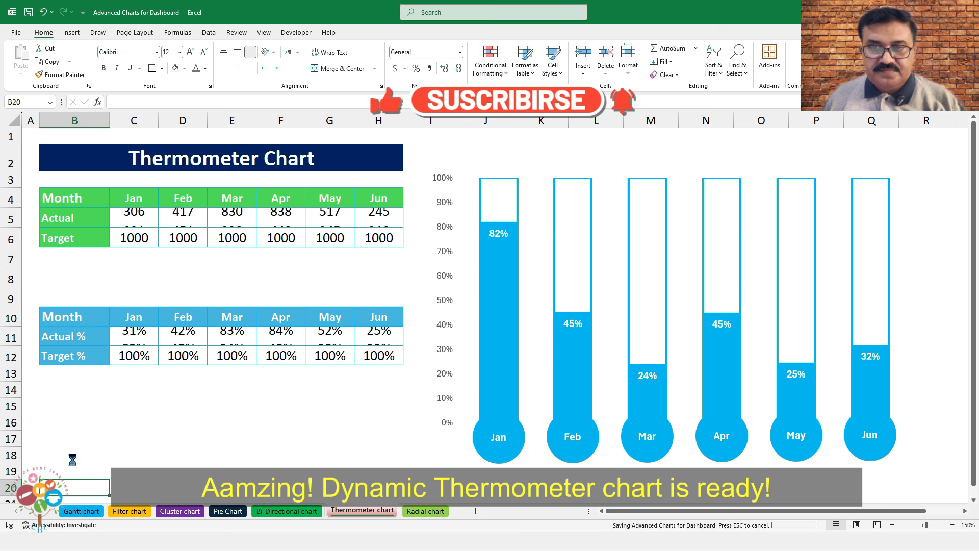
pyautogui.press('F9')
pyautogui.press('F9')
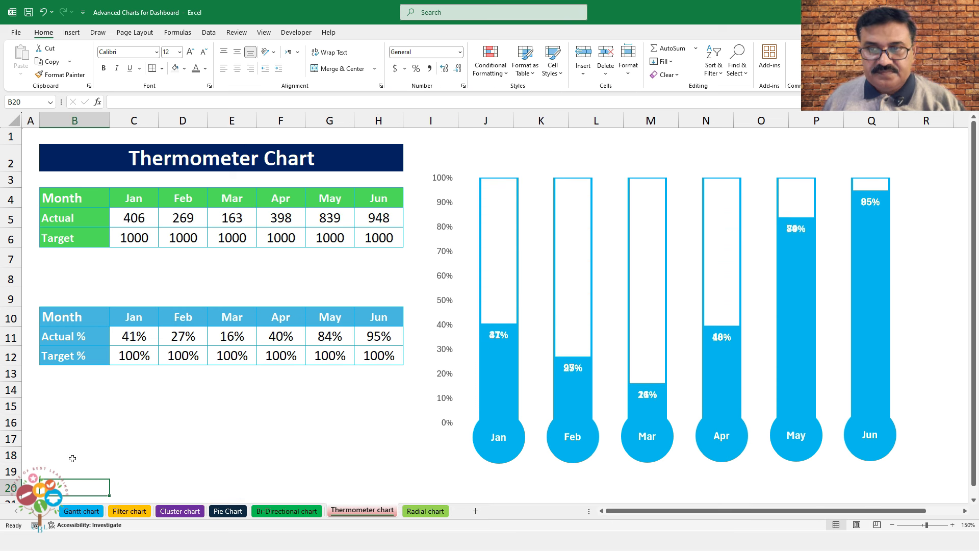
pyautogui.press('F9')
pyautogui.press('F9')
pyautogui.press('F9')
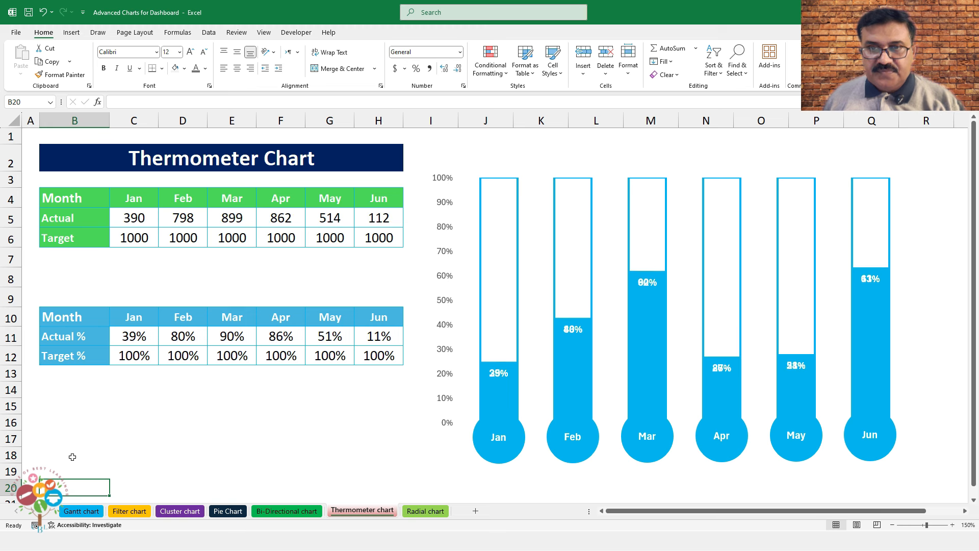
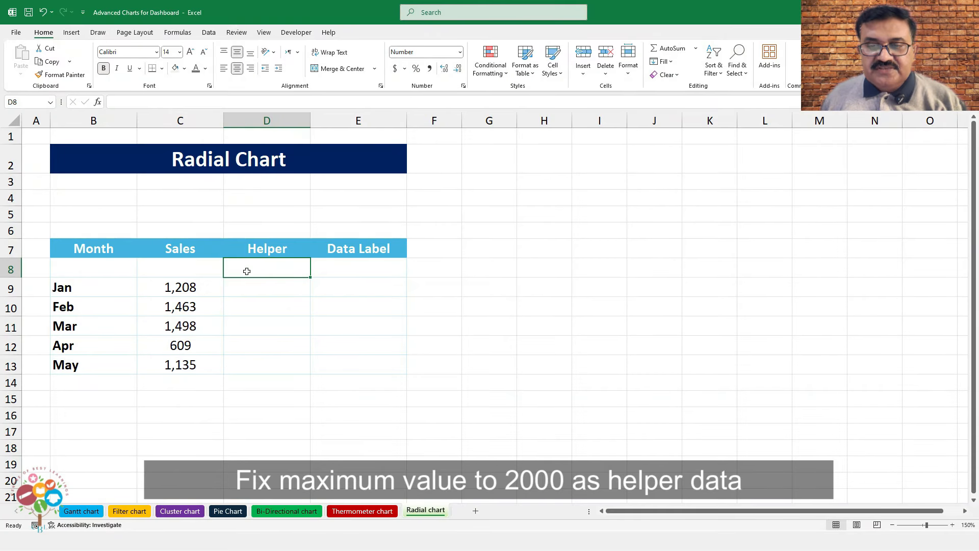
# Enter 2000 in D8 and fill =$D$8-C9 from D9 down to D13
pyautogui.write('2000')
pyautogui.press('Return')
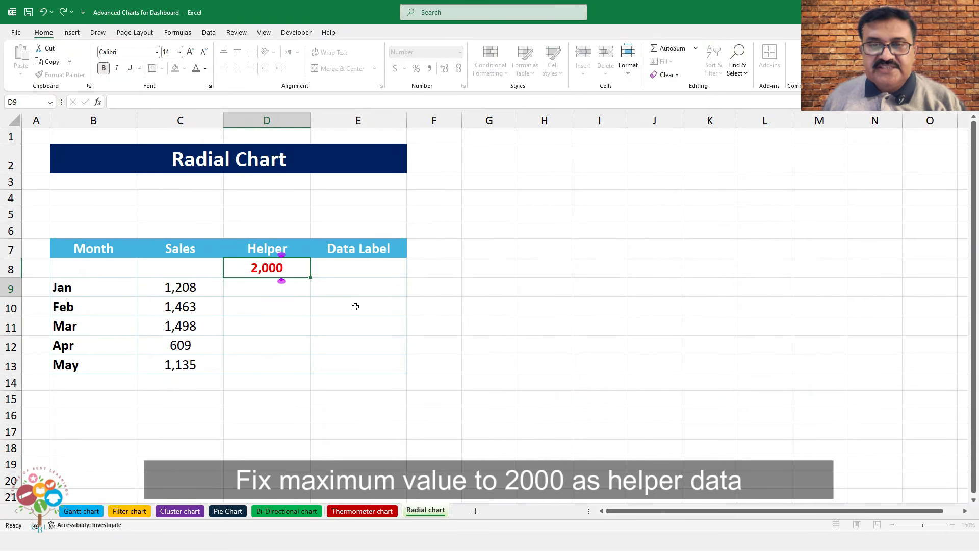
pyautogui.write('=')
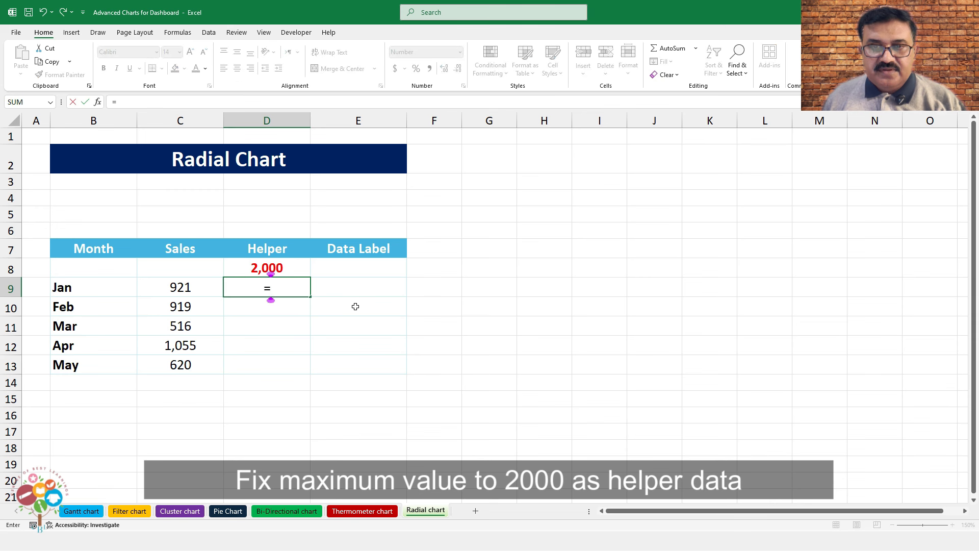
pyautogui.click(282, 262)
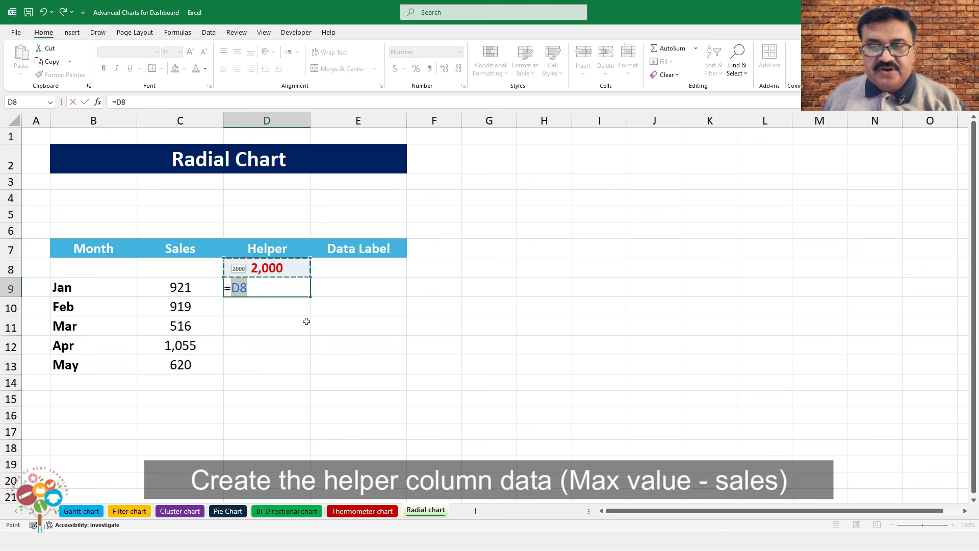
pyautogui.press('F4')
pyautogui.write('-')
pyautogui.click(208, 286)
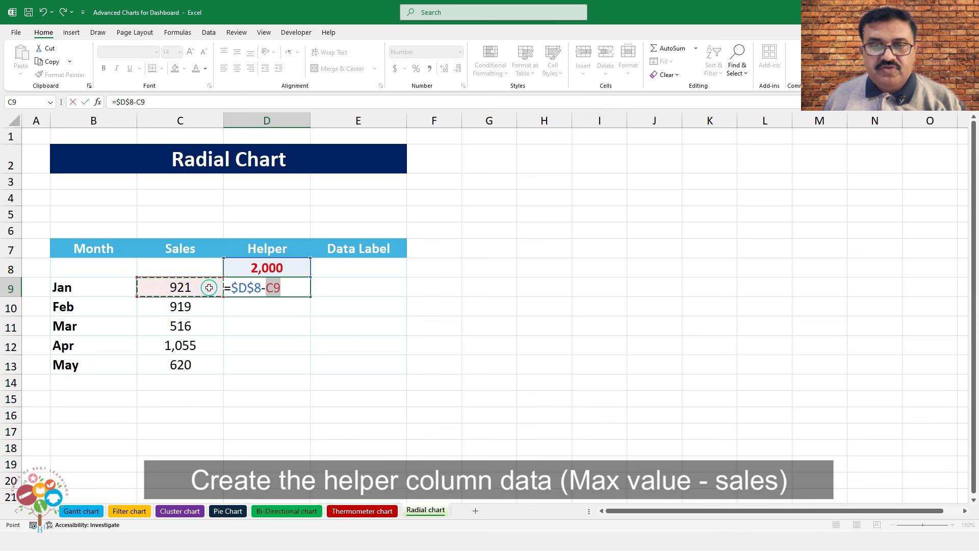
pyautogui.press('Return')
pyautogui.click(285, 289)
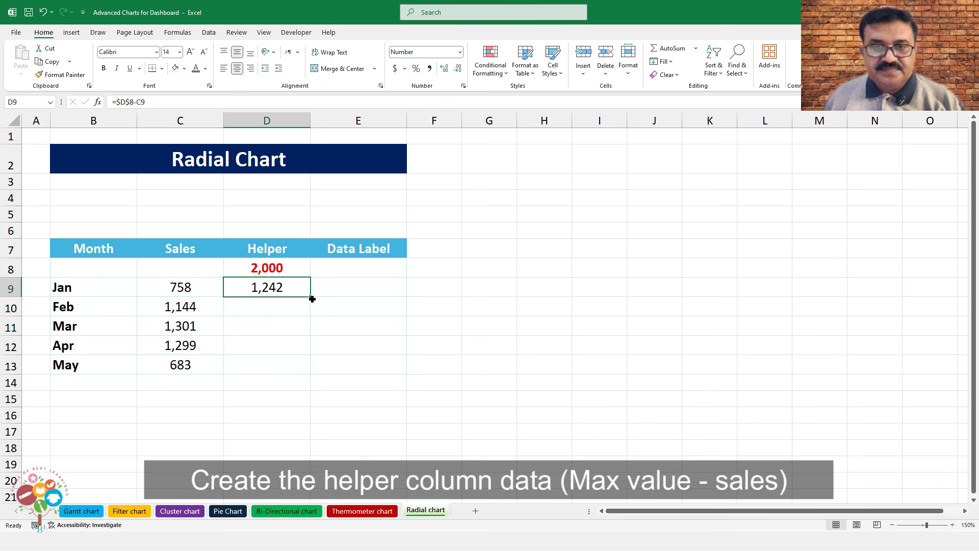
pyautogui.moveTo(309, 296); pyautogui.dragTo(303, 372)
# Fill =B9&" "&C9 from E9 down to E13, then select B9:D13
pyautogui.click(345, 282)
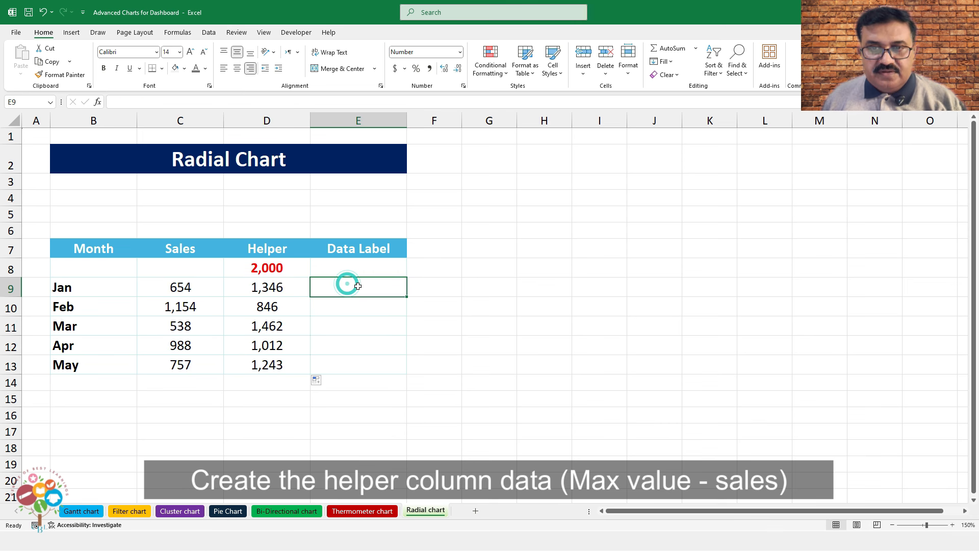
pyautogui.write('=')
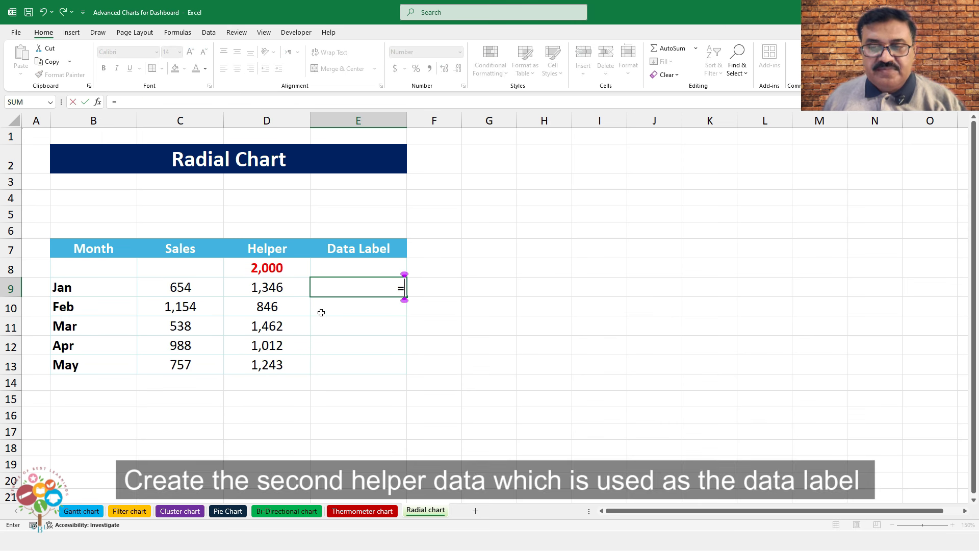
pyautogui.click(123, 287)
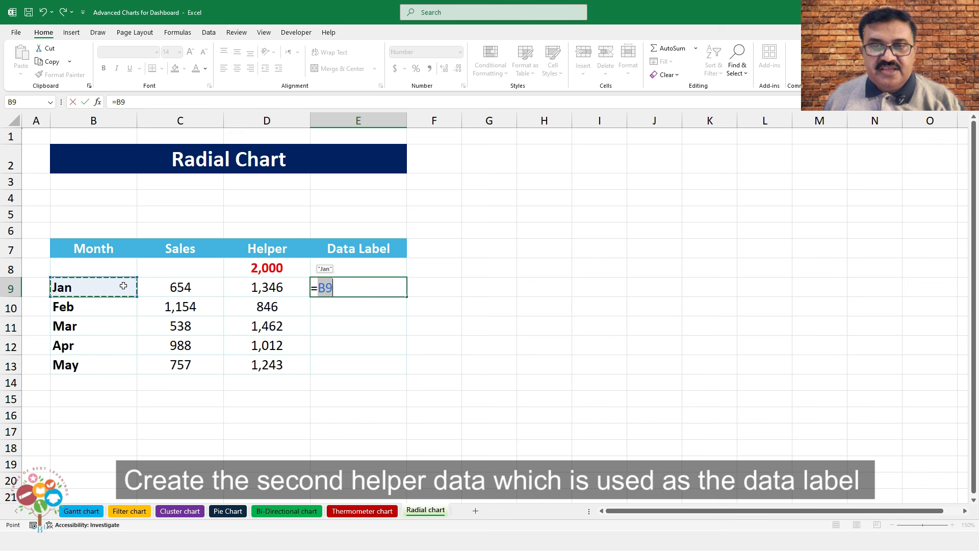
pyautogui.write('&')
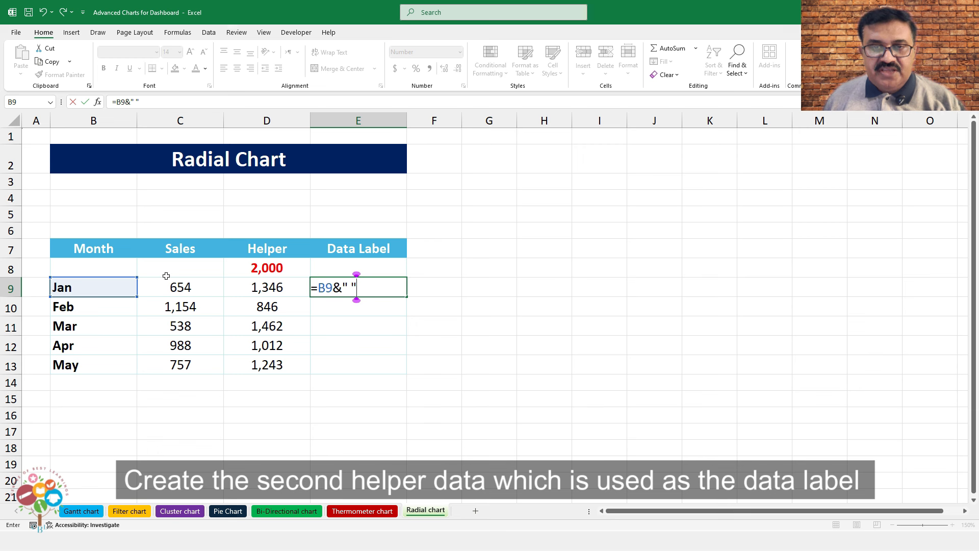
pyautogui.write('" "&')
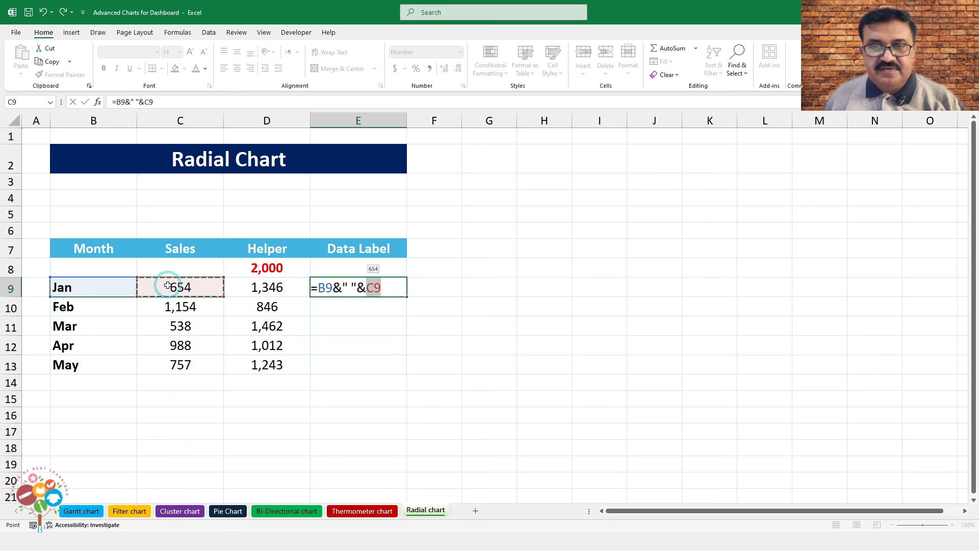
pyautogui.press('Return')
pyautogui.click(381, 283)
pyautogui.moveTo(406, 296); pyautogui.dragTo(408, 368)
pyautogui.click(395, 368)
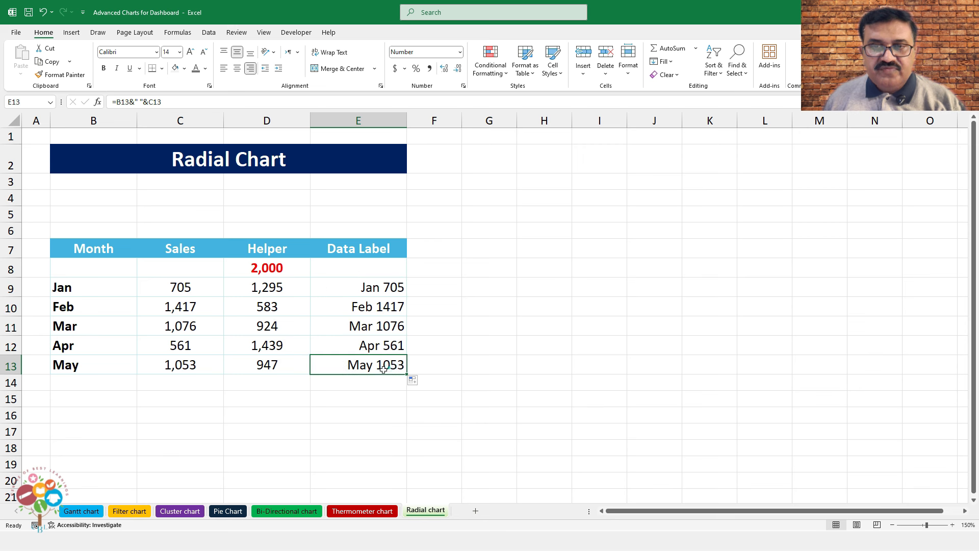
pyautogui.moveTo(96, 286); pyautogui.dragTo(254, 358)
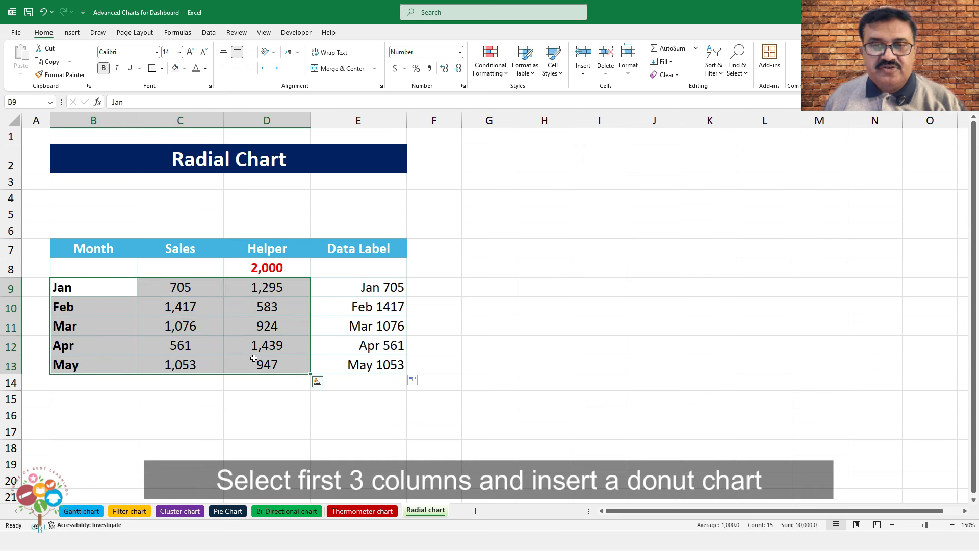
# Insert a doughnut chart beside the Data Label column, enlarge it, and switch rows/columns
pyautogui.click(72, 32)
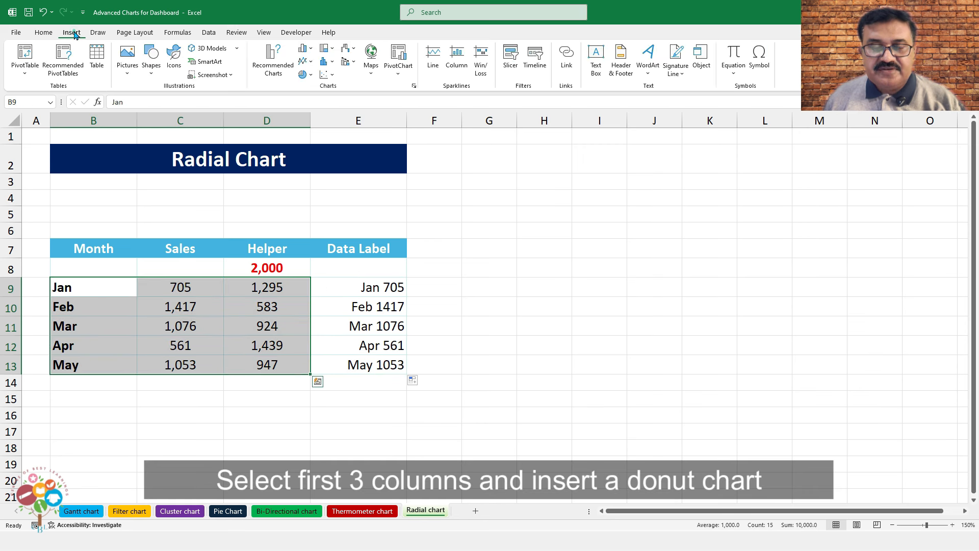
pyautogui.click(306, 74)
pyautogui.click(312, 207)
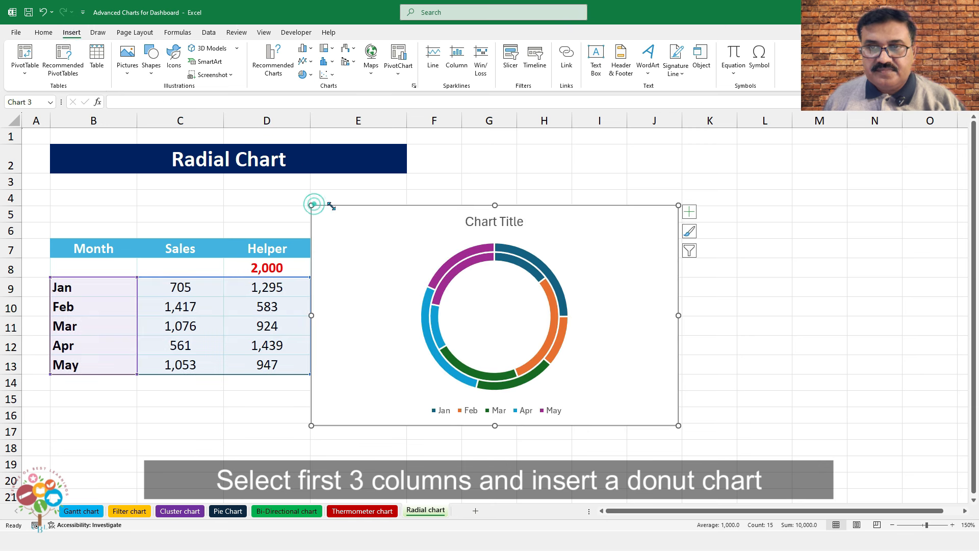
pyautogui.moveTo(511, 208); pyautogui.dragTo(614, 176)
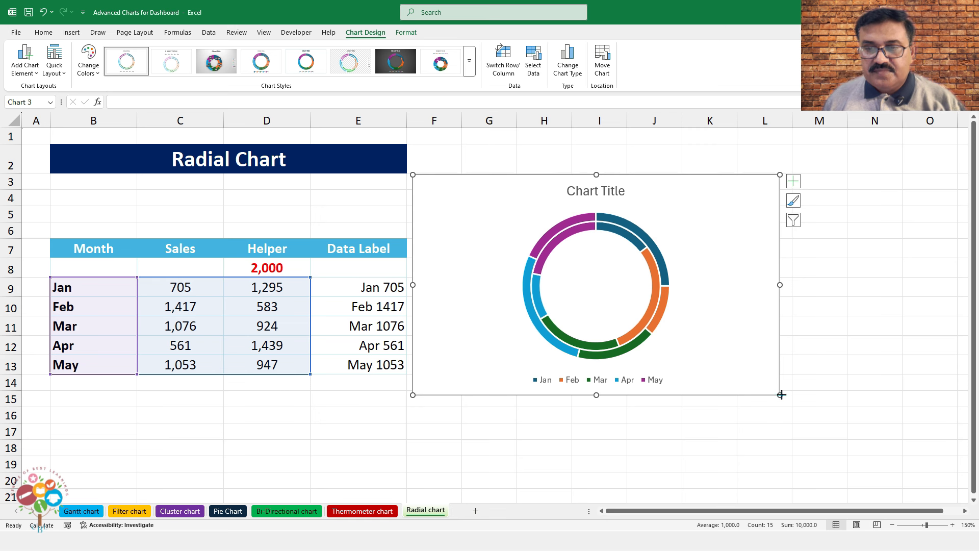
pyautogui.moveTo(781, 394); pyautogui.dragTo(903, 464)
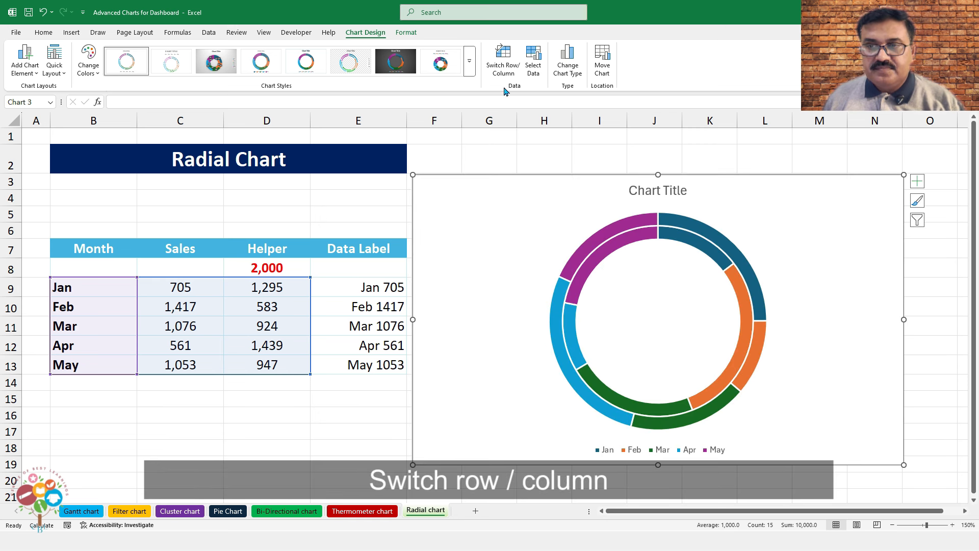
pyautogui.click(503, 60)
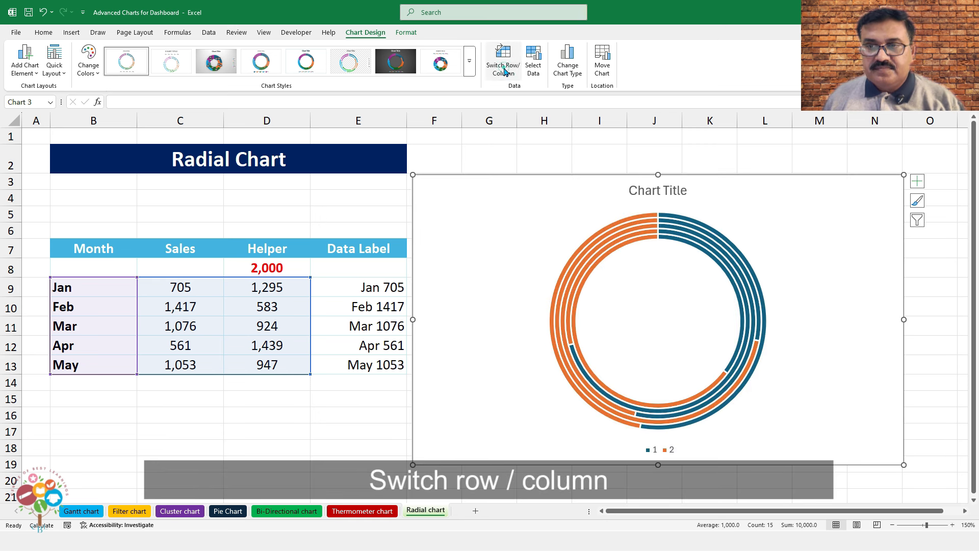
# Set the doughnut hole size to 40%
pyautogui.rightClick(638, 238)
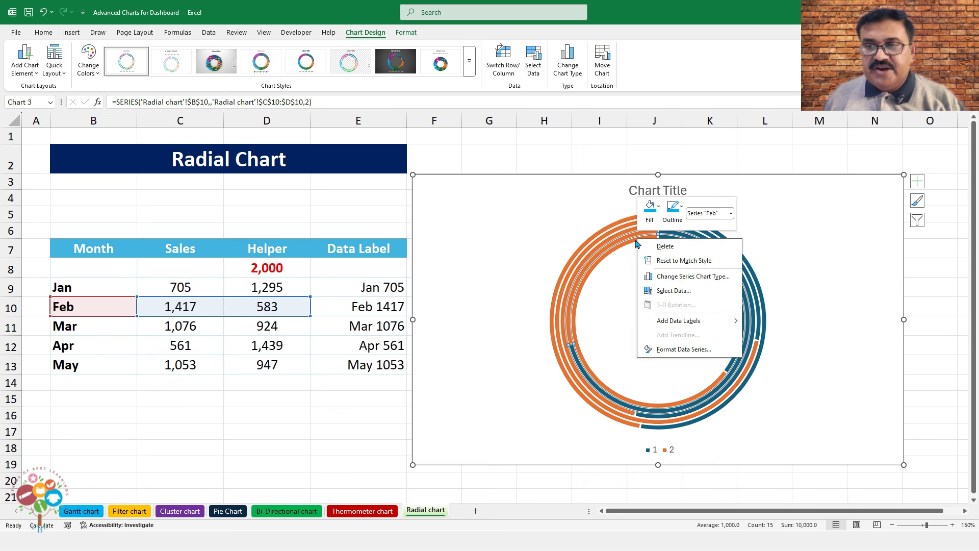
pyautogui.click(678, 349)
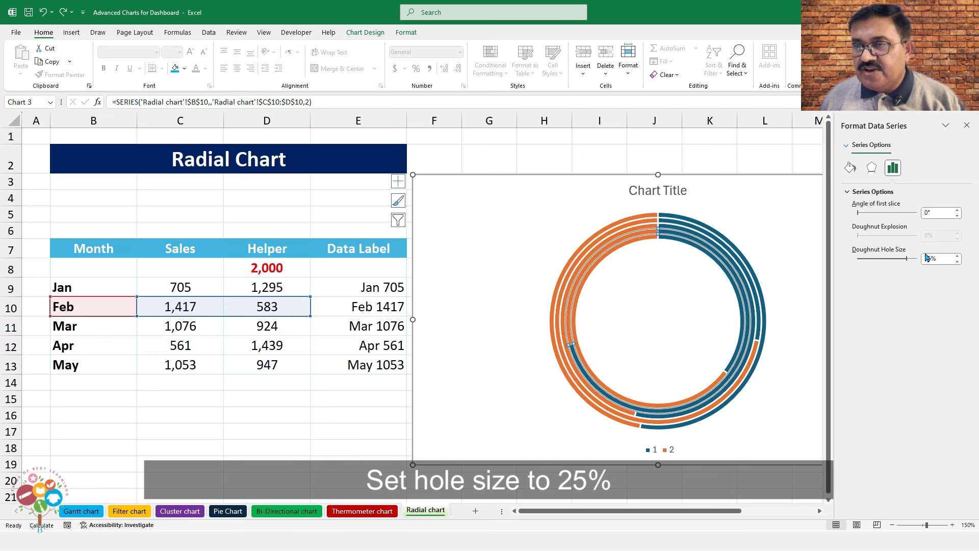
pyautogui.moveTo(931, 259); pyautogui.dragTo(921, 259)
pyautogui.write('40')
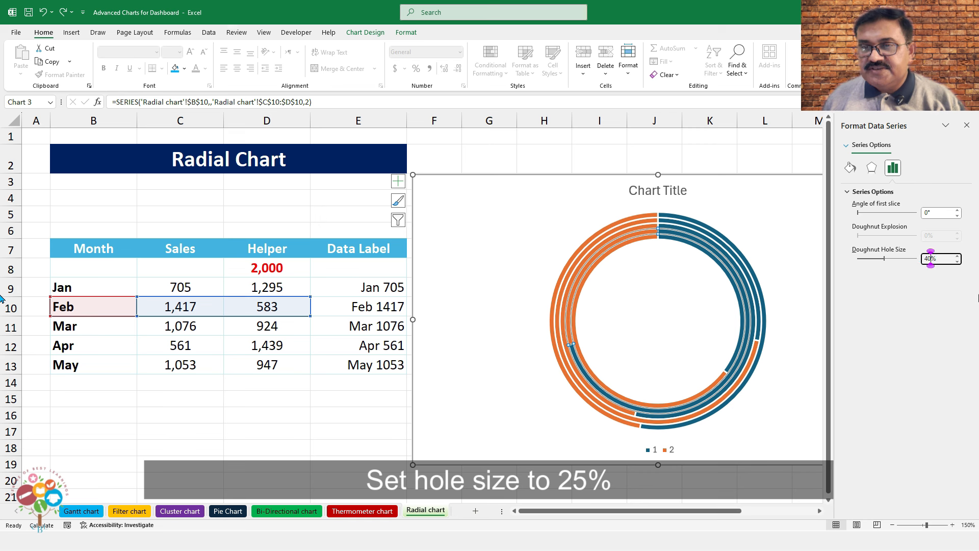
pyautogui.press('Return')
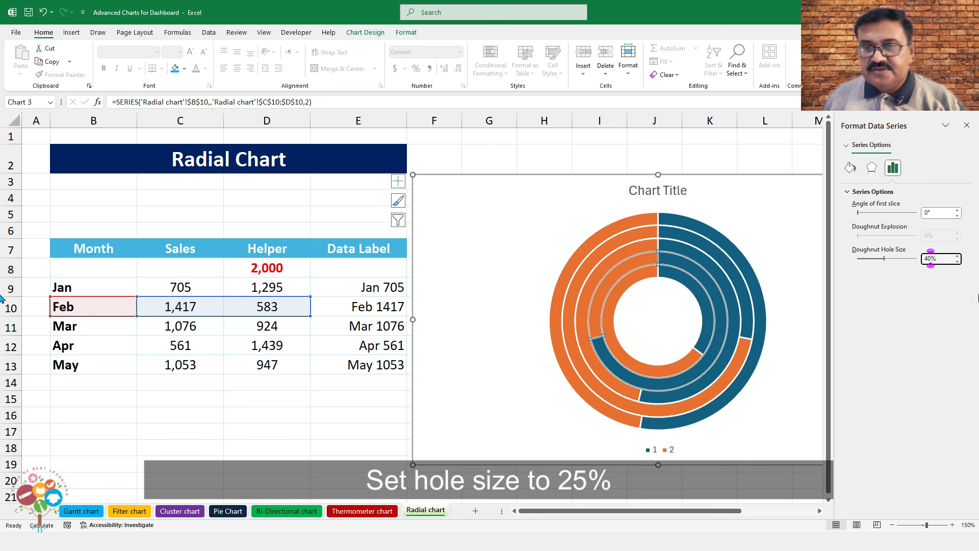
# Give the orange helper arcs of the May, Apr and Mar rings no fill
pyautogui.click(613, 226)
pyautogui.click(613, 226)
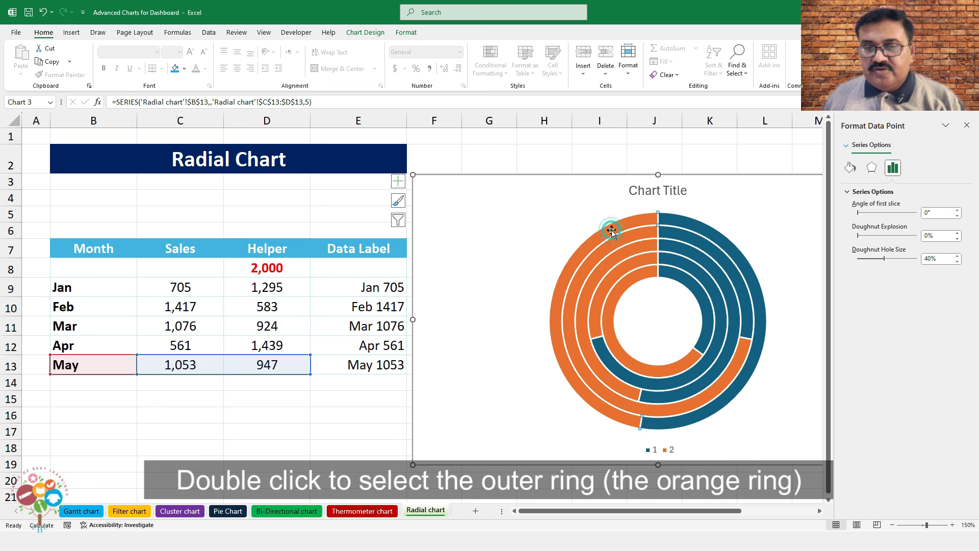
pyautogui.click(851, 168)
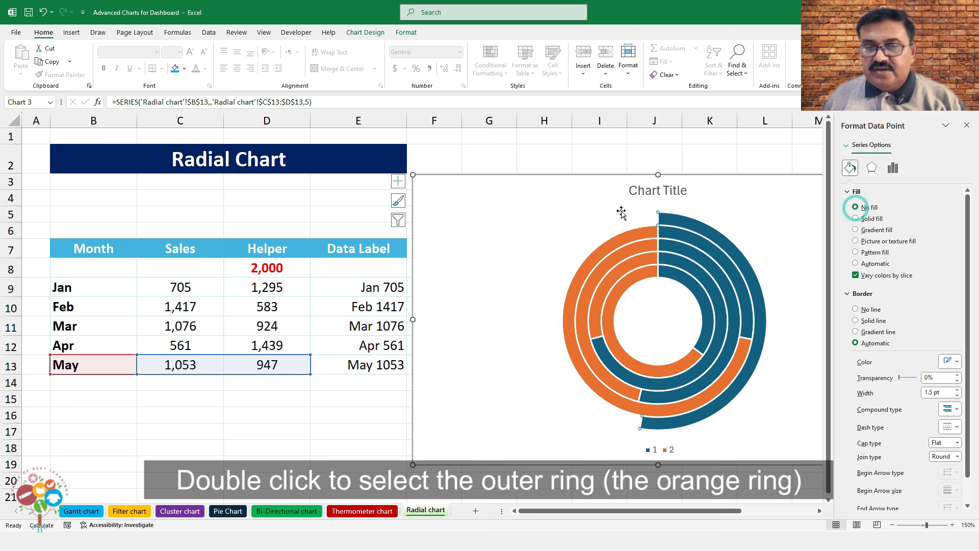
pyautogui.click(618, 240)
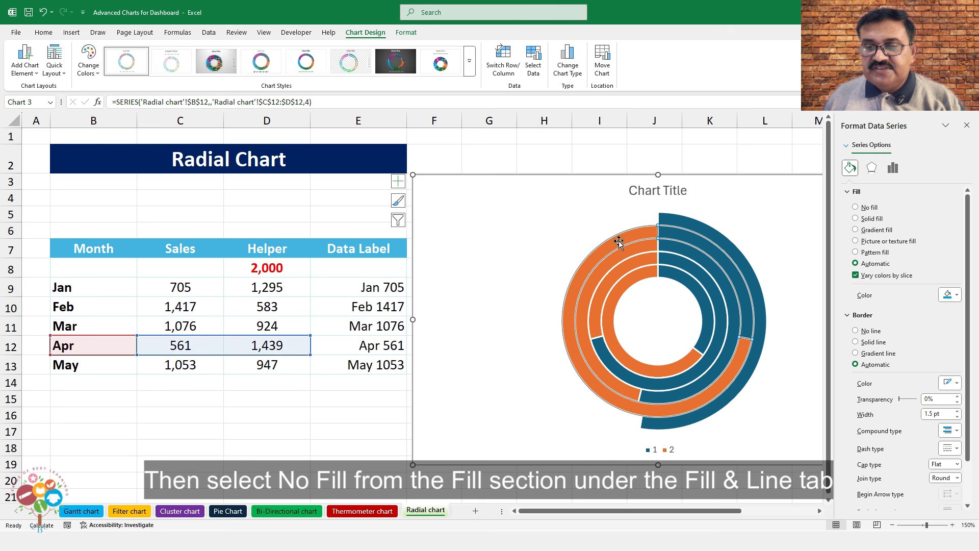
pyautogui.click(618, 240)
pyautogui.click(867, 208)
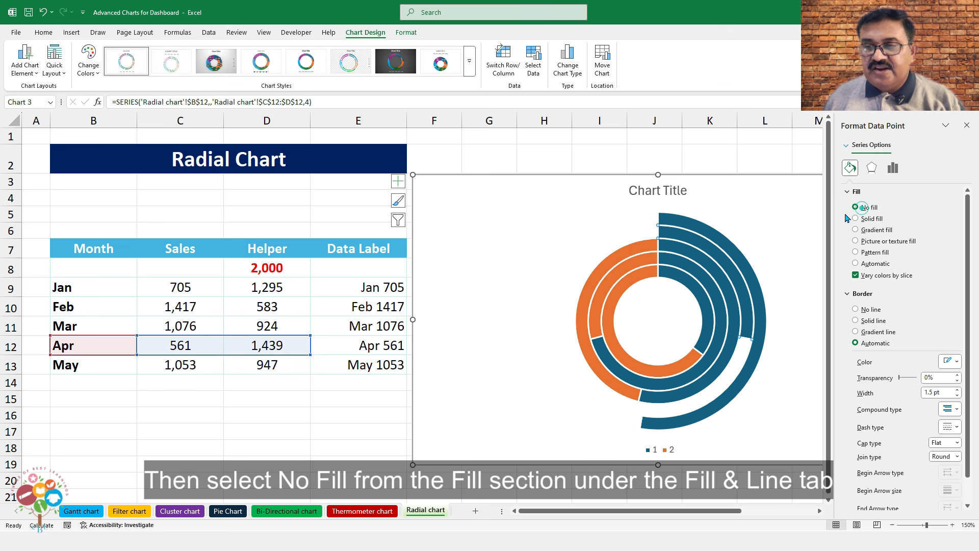
pyautogui.click(621, 252)
pyautogui.click(621, 252)
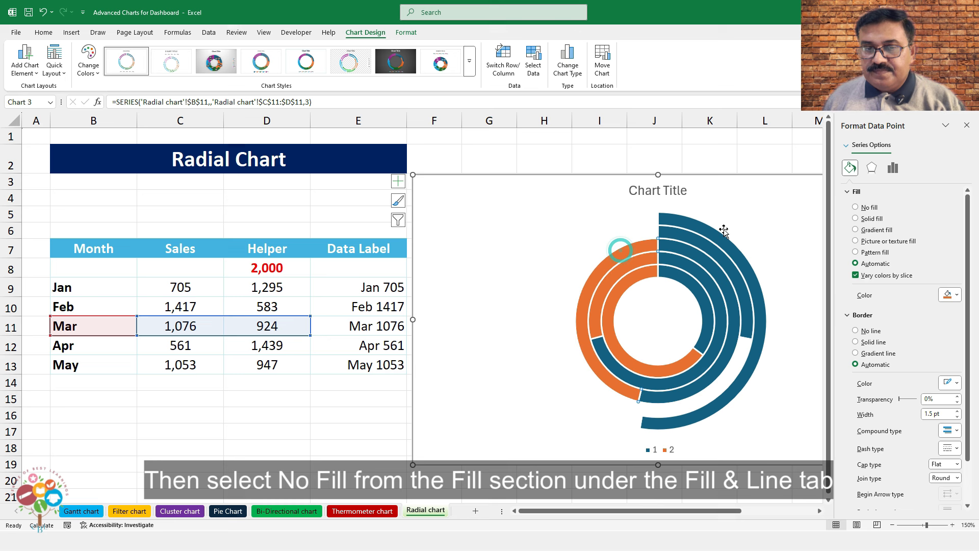
pyautogui.click(863, 208)
# Give the orange helper arcs of the Feb and Jan rings no fill
pyautogui.click(633, 263)
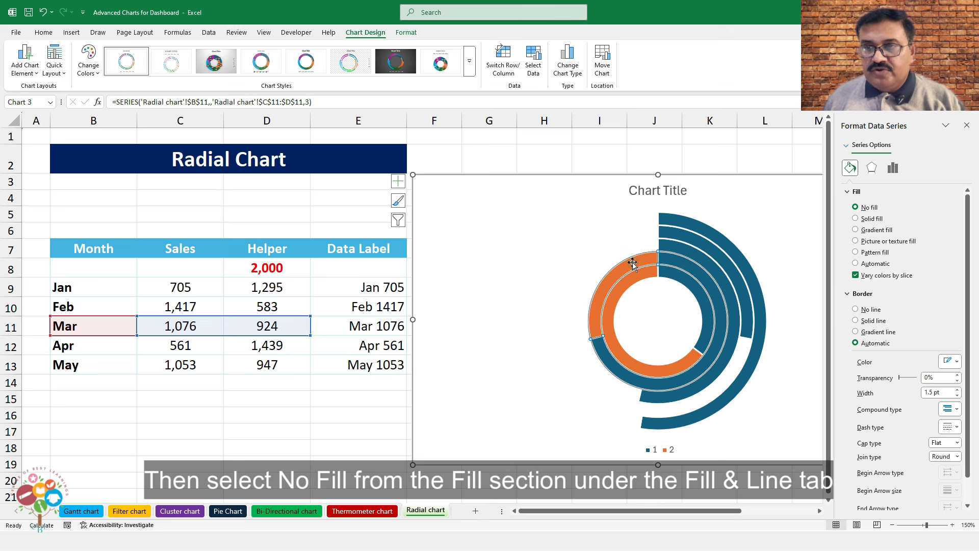
pyautogui.click(632, 263)
pyautogui.click(863, 208)
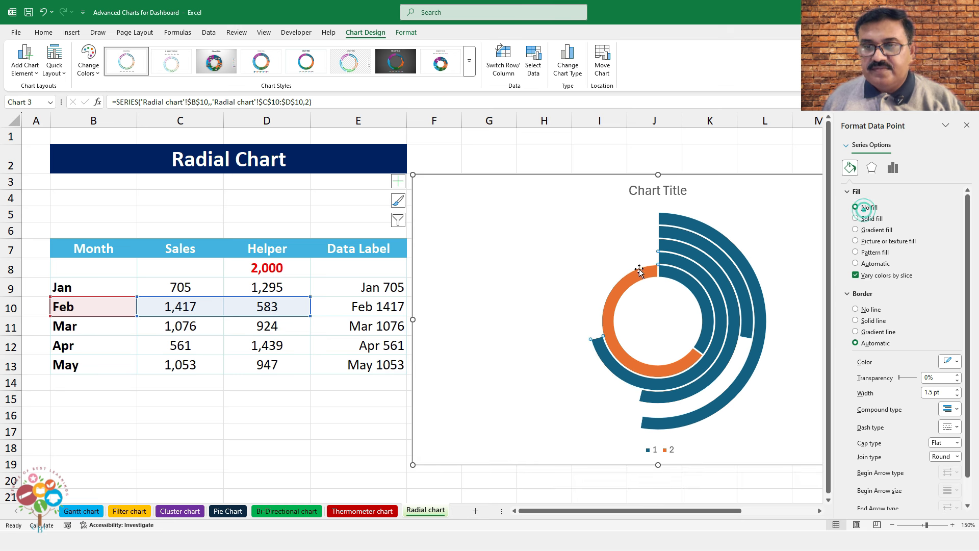
pyautogui.click(638, 272)
pyautogui.click(639, 273)
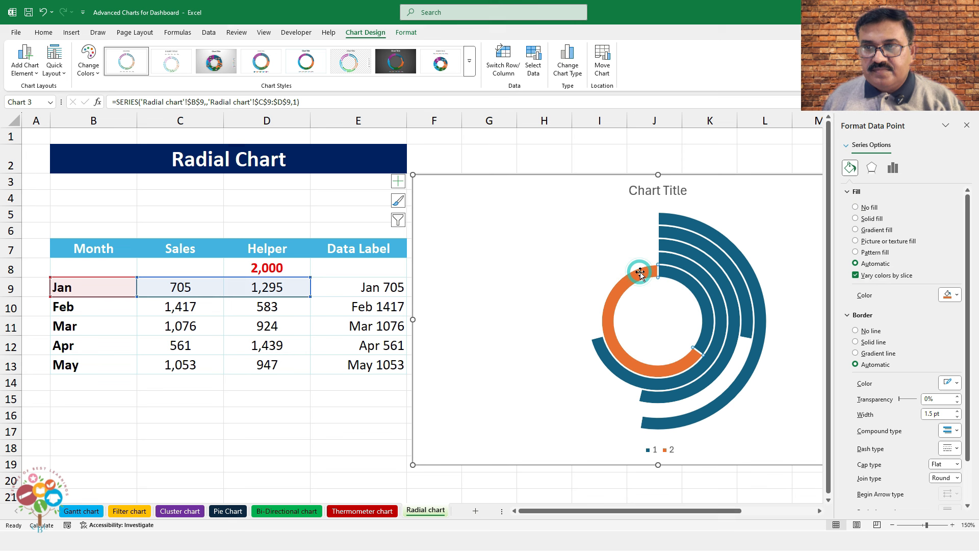
pyautogui.click(863, 208)
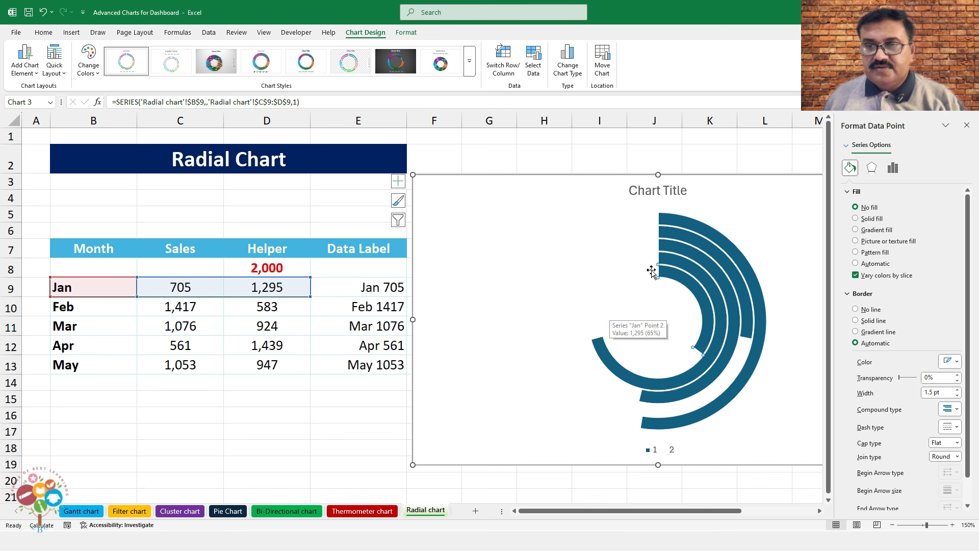
# Colour the Jan arc light blue and the Feb arc green
pyautogui.click(684, 278)
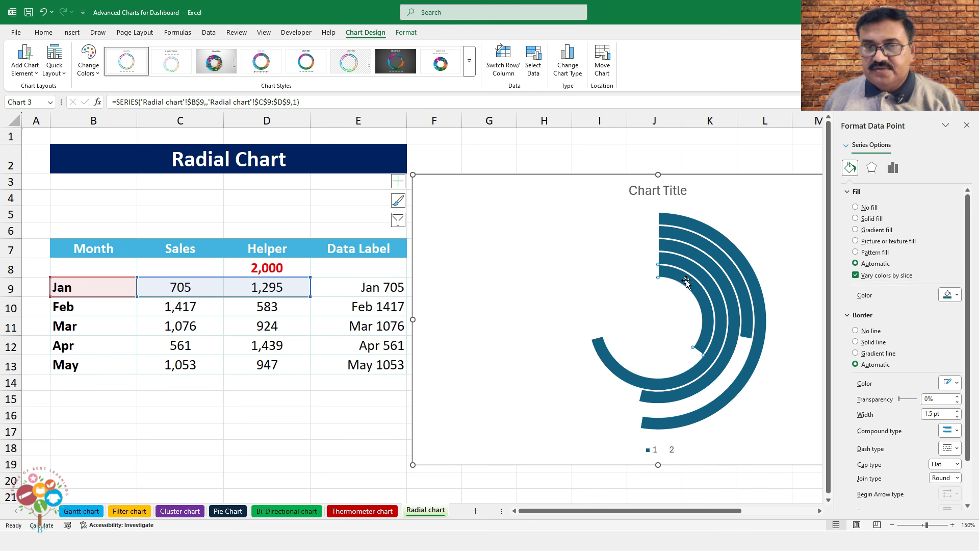
pyautogui.click(955, 295)
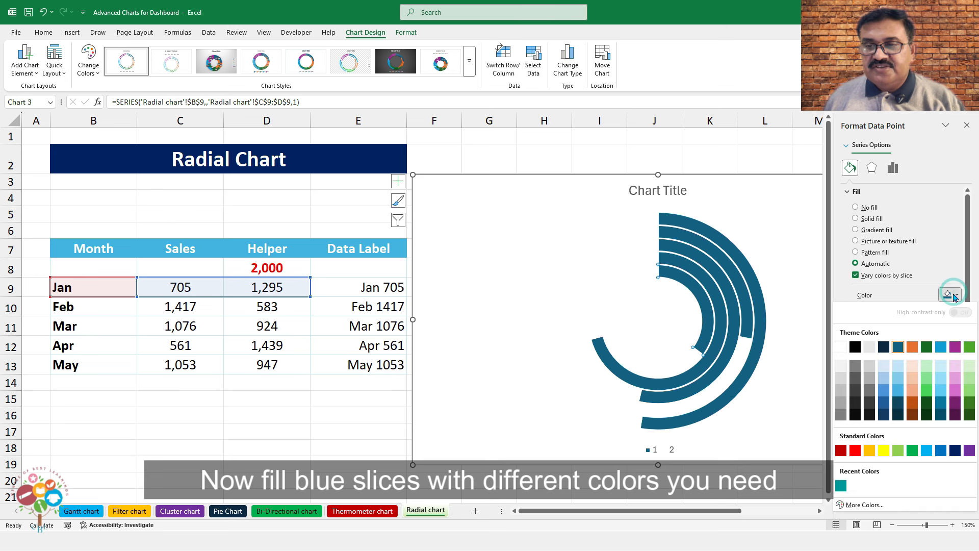
pyautogui.click(942, 368)
pyautogui.click(721, 284)
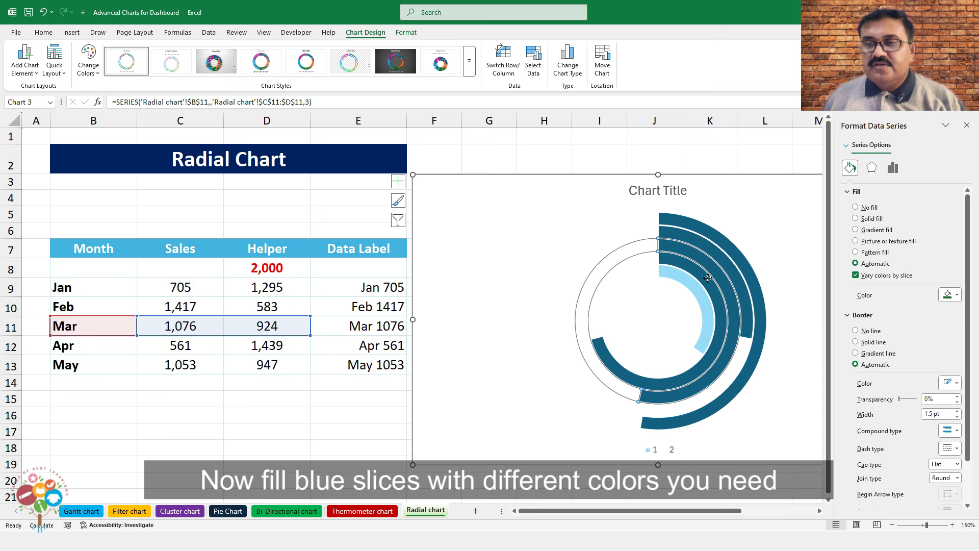
pyautogui.click(708, 279)
pyautogui.click(707, 279)
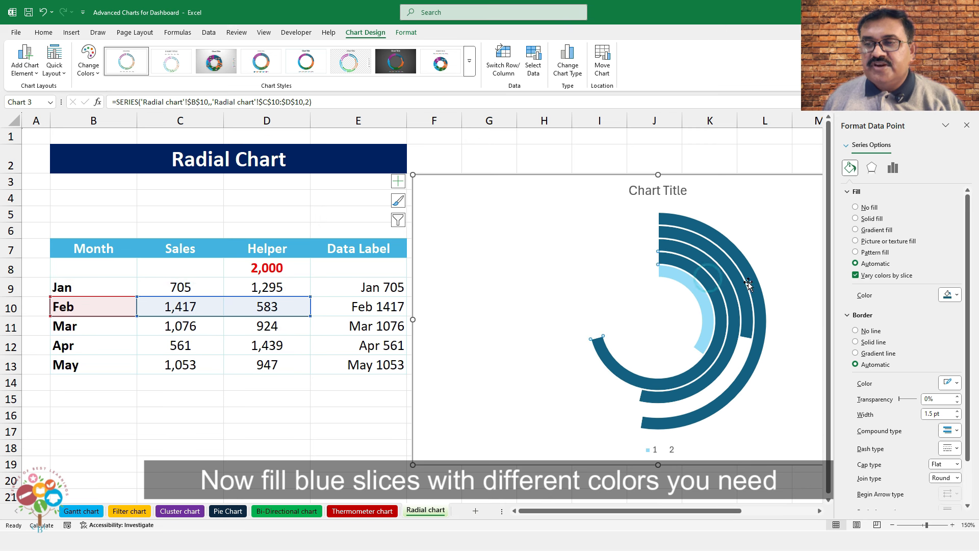
pyautogui.click(949, 295)
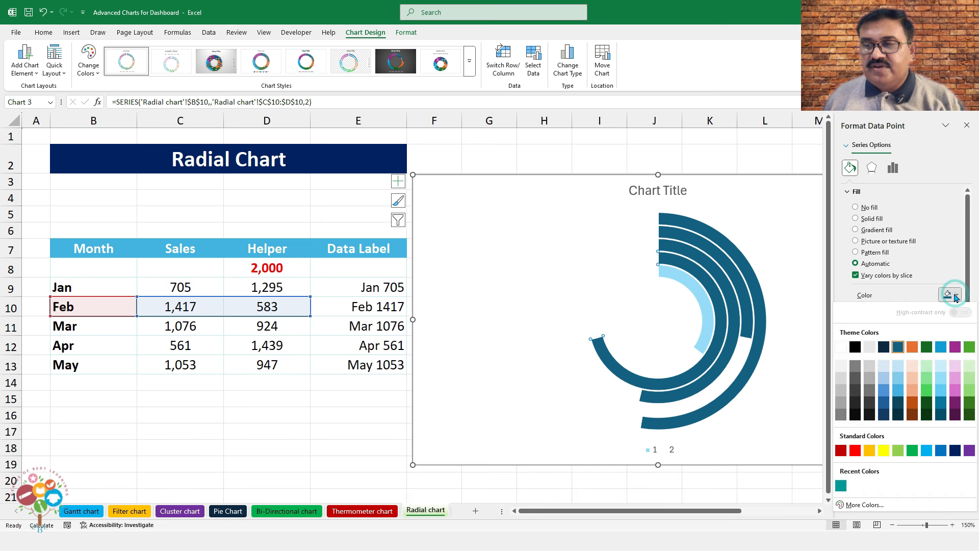
pyautogui.click(926, 390)
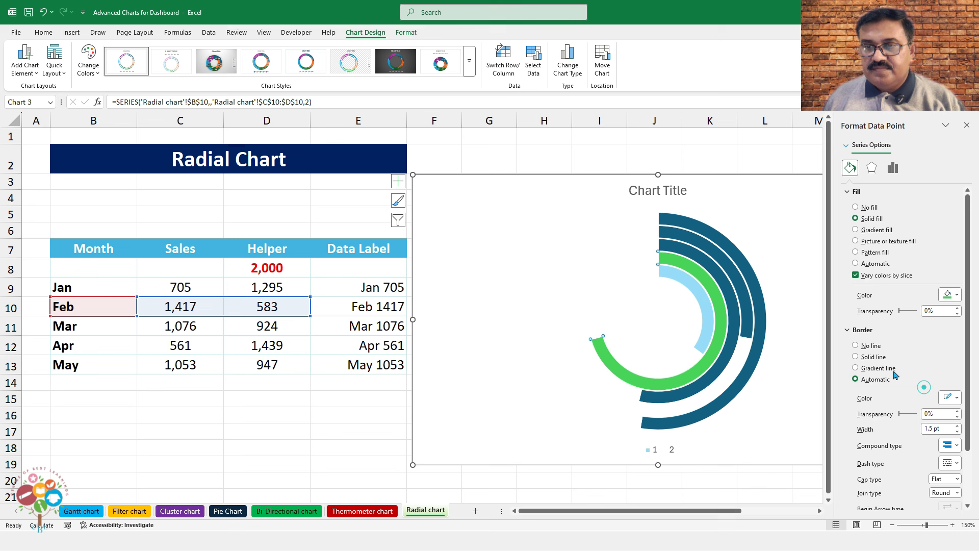
# Colour the Mar arc gold and the Apr arc blue
pyautogui.click(719, 270)
pyautogui.click(719, 271)
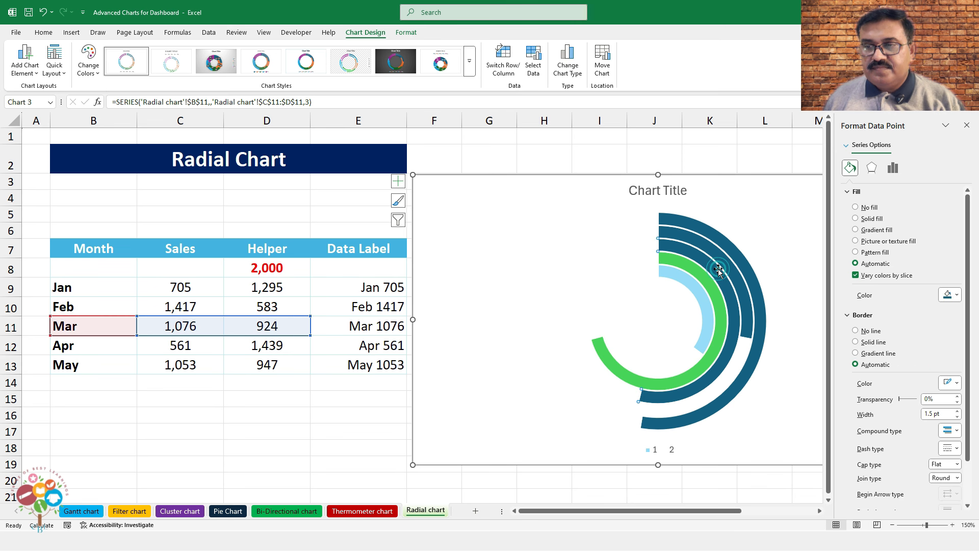
pyautogui.click(958, 294)
pyautogui.click(870, 450)
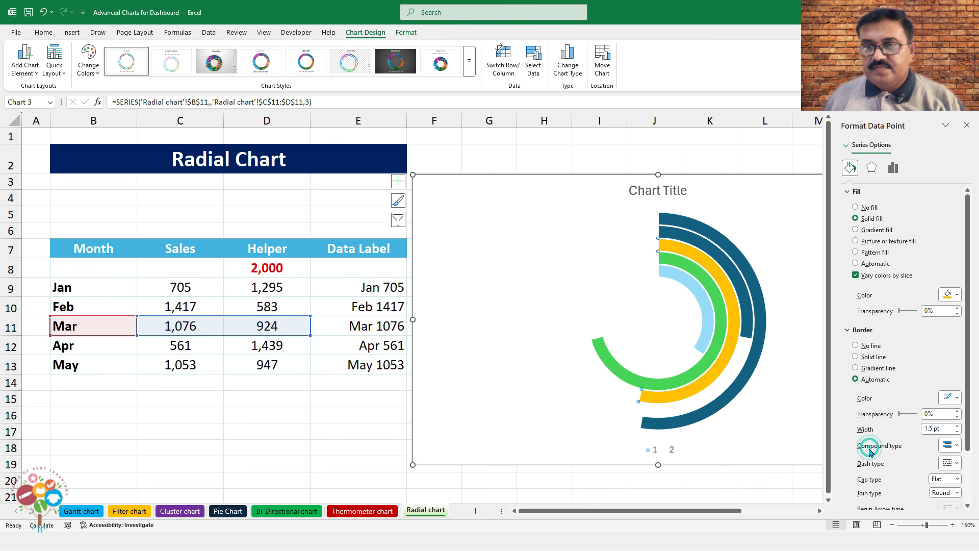
pyautogui.click(686, 240)
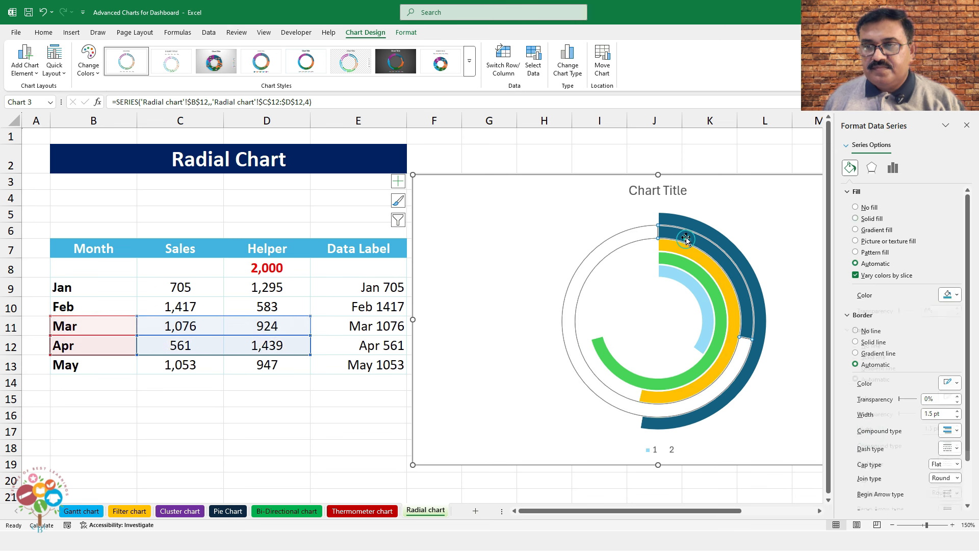
pyautogui.click(958, 295)
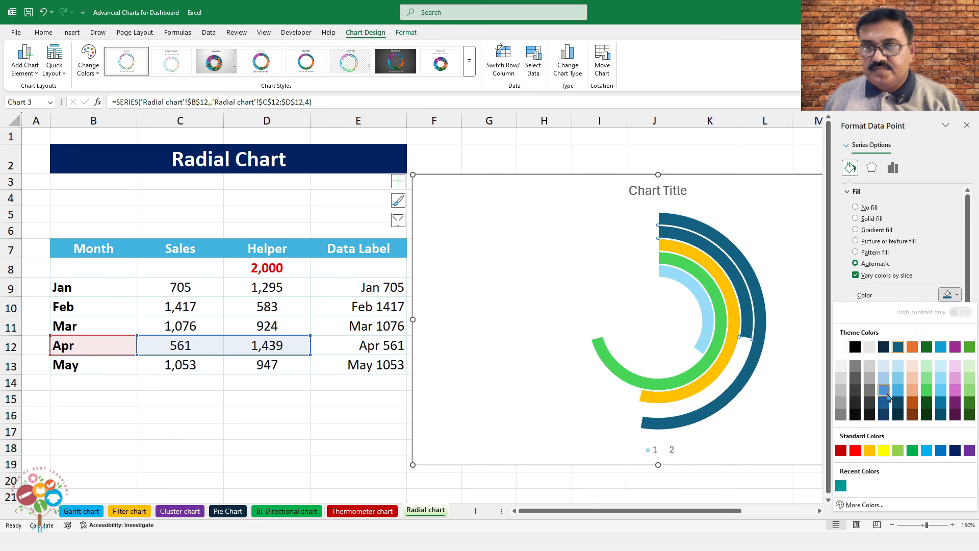
pyautogui.click(886, 394)
# Colour the May arc purple and close the formatting pane
pyautogui.click(740, 262)
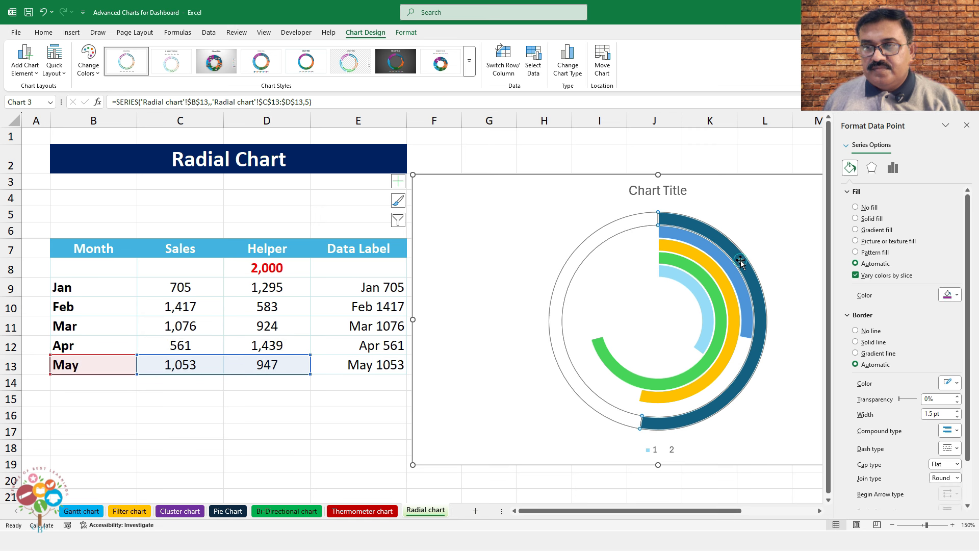
pyautogui.click(956, 296)
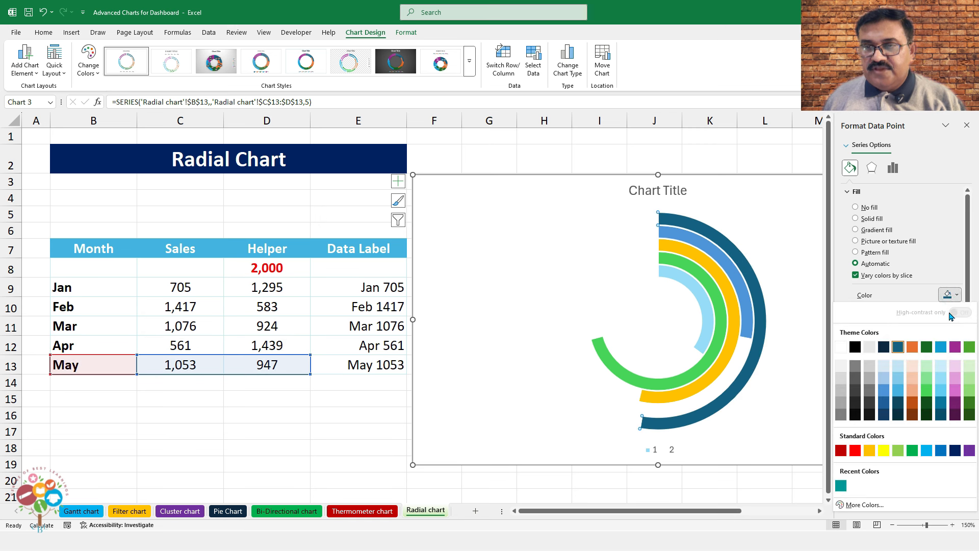
pyautogui.click(955, 347)
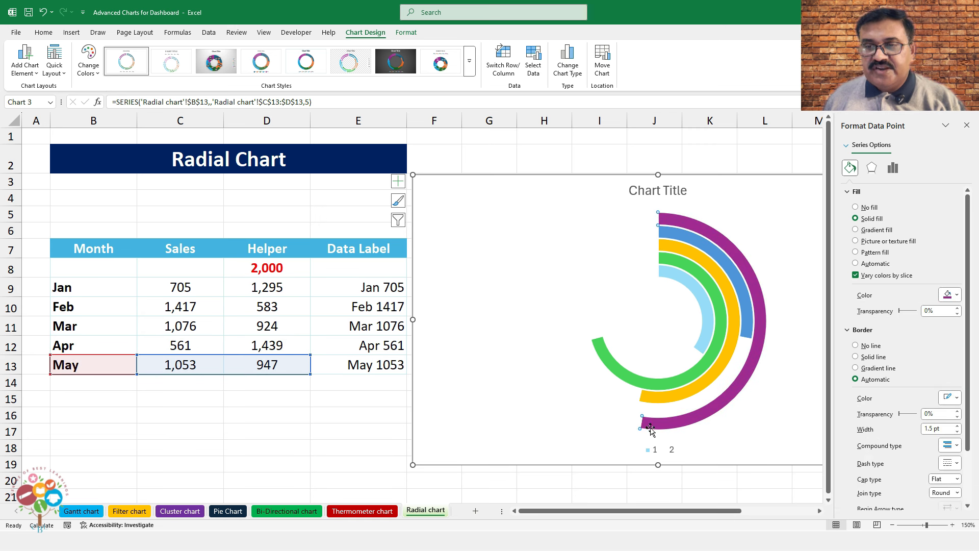
pyautogui.click(557, 477)
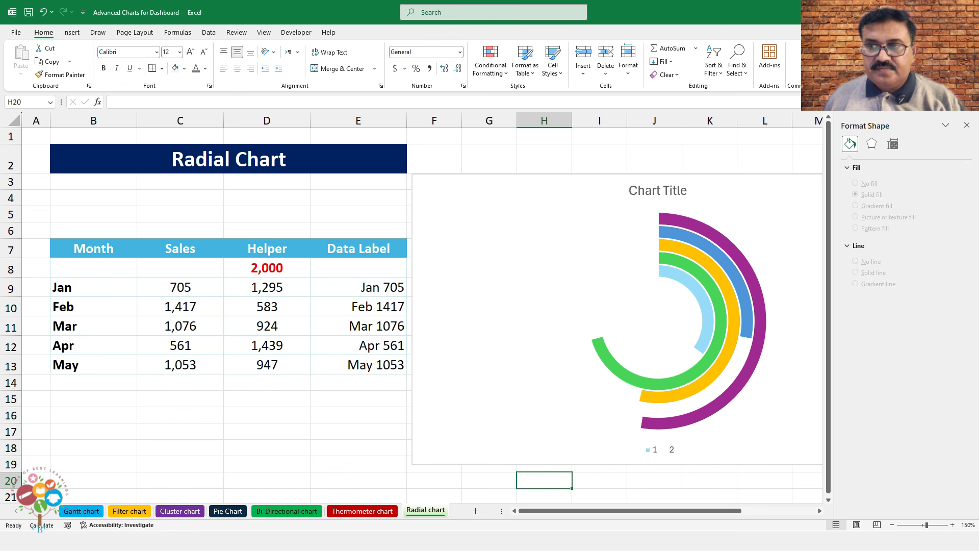
pyautogui.click(966, 126)
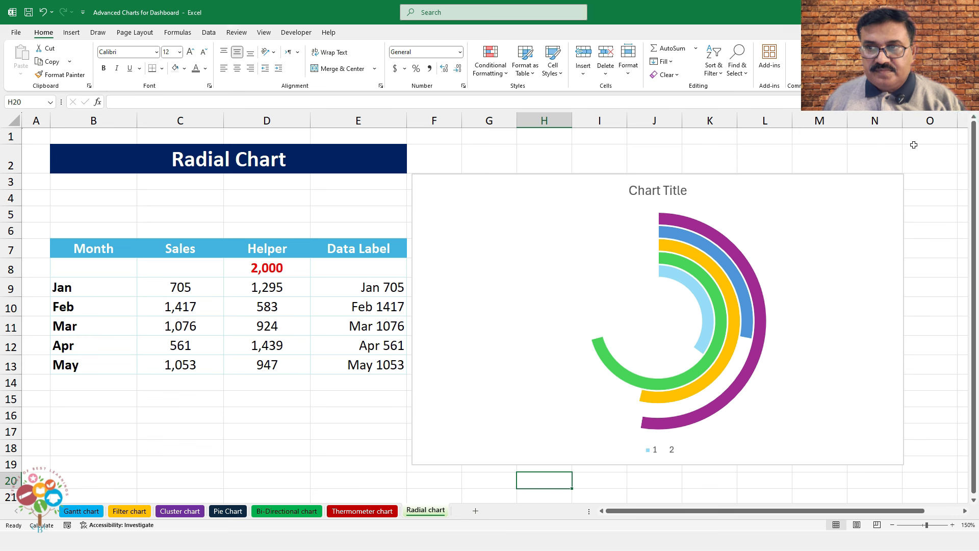
# Turn off the chart title and legend
pyautogui.click(846, 177)
pyautogui.click(917, 181)
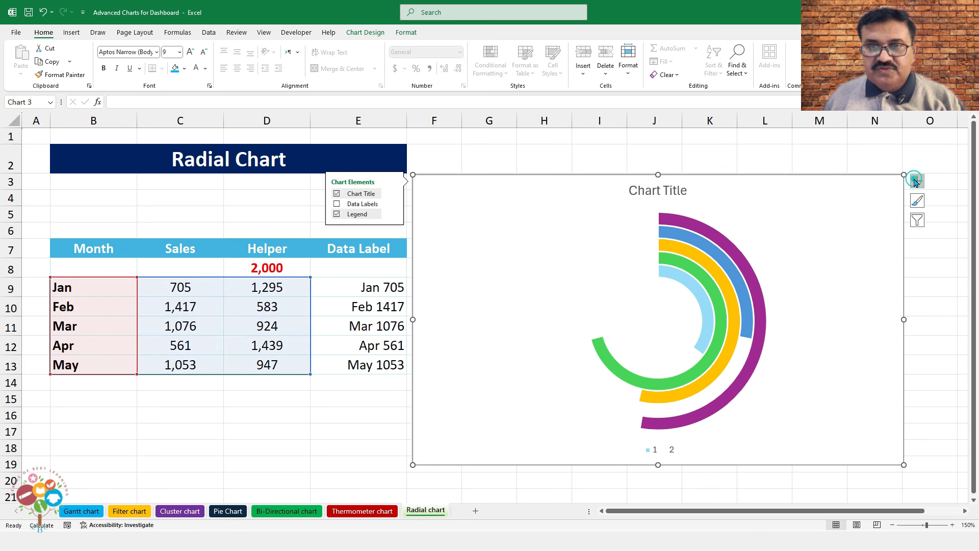
pyautogui.click(337, 194)
pyautogui.click(336, 214)
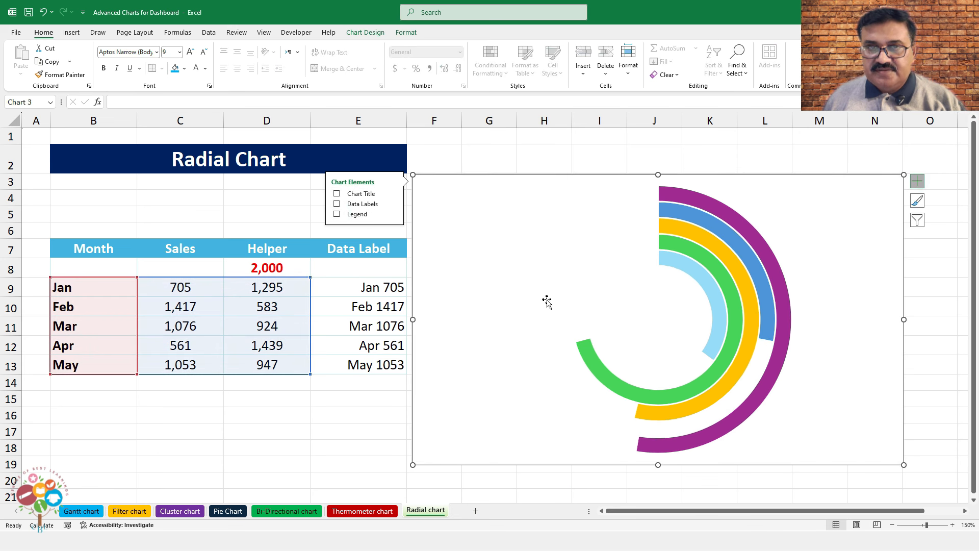
# Draw a small text box near the top of the chart
pyautogui.click(72, 32)
pyautogui.click(595, 56)
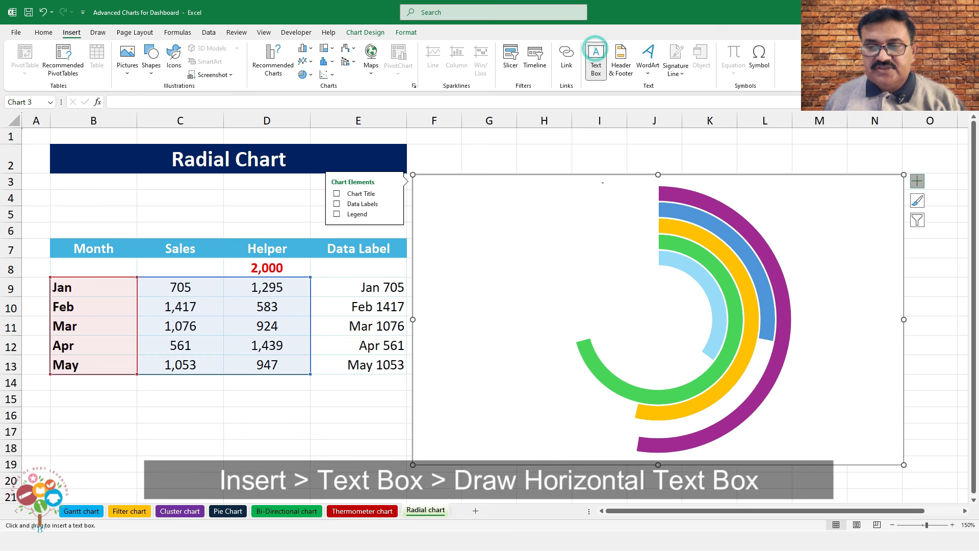
pyautogui.moveTo(588, 189); pyautogui.dragTo(622, 187)
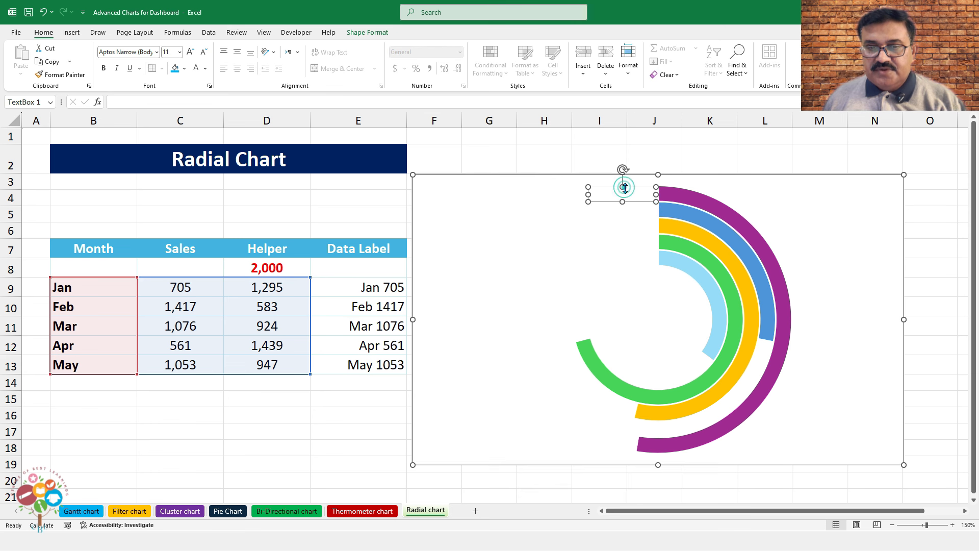
# Link the text box to cell E9 with =E9
pyautogui.click(237, 101)
pyautogui.write('=')
pyautogui.click(368, 289)
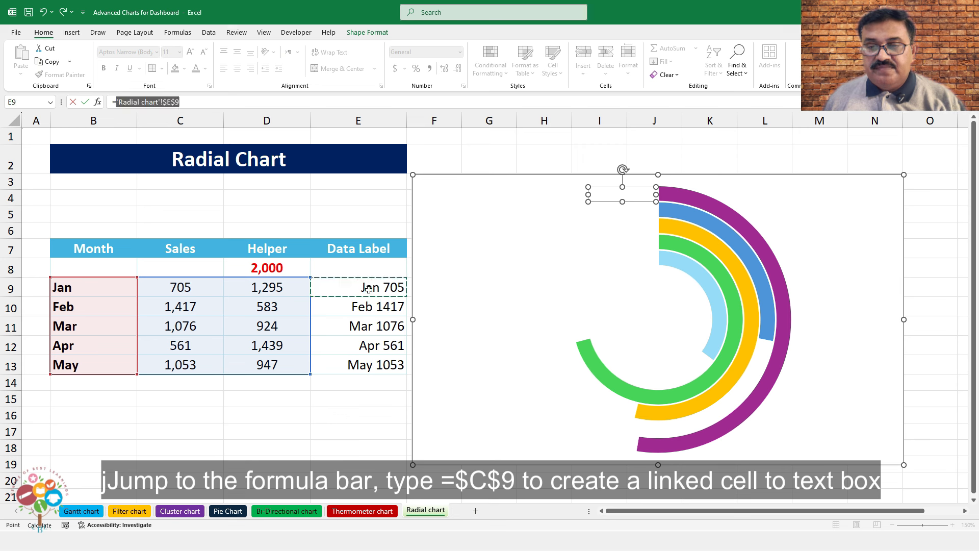
pyautogui.press('Return')
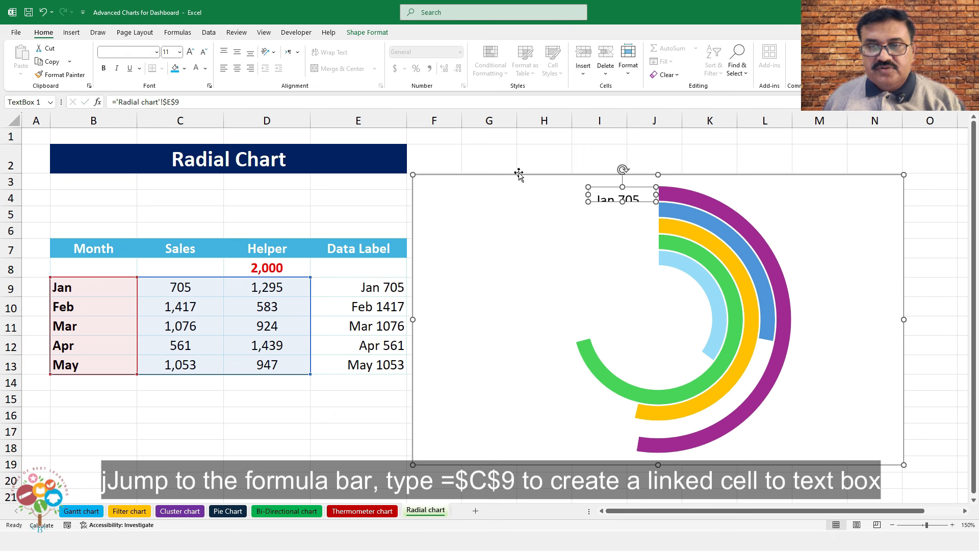
# Make the Jan 705 label middle-aligned, right-aligned, bold and grey
pyautogui.click(370, 34)
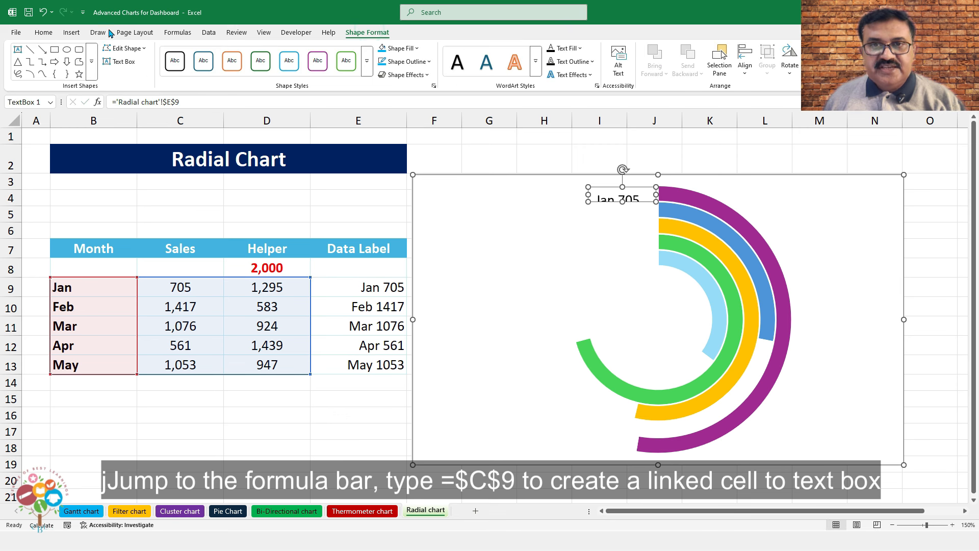
pyautogui.click(44, 32)
pyautogui.click(237, 51)
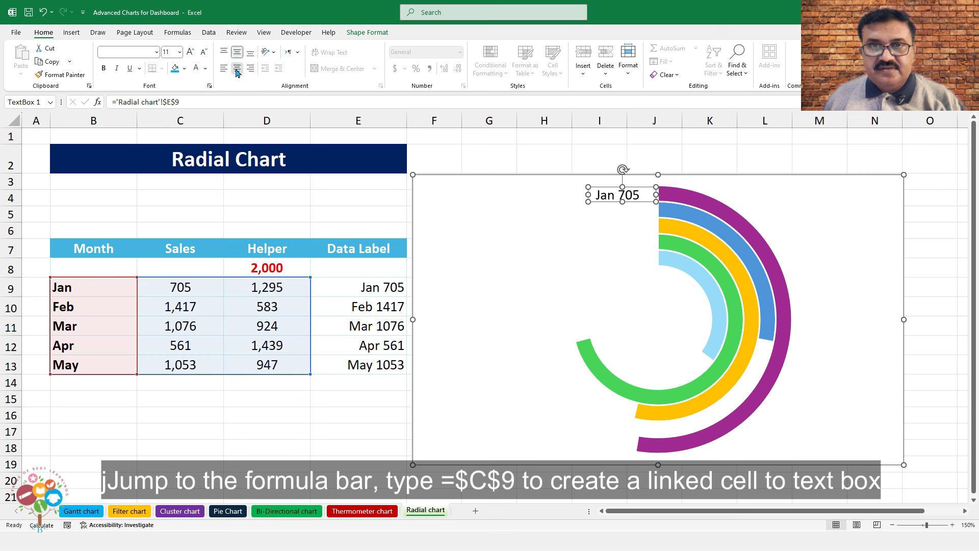
pyautogui.click(237, 69)
pyautogui.click(249, 69)
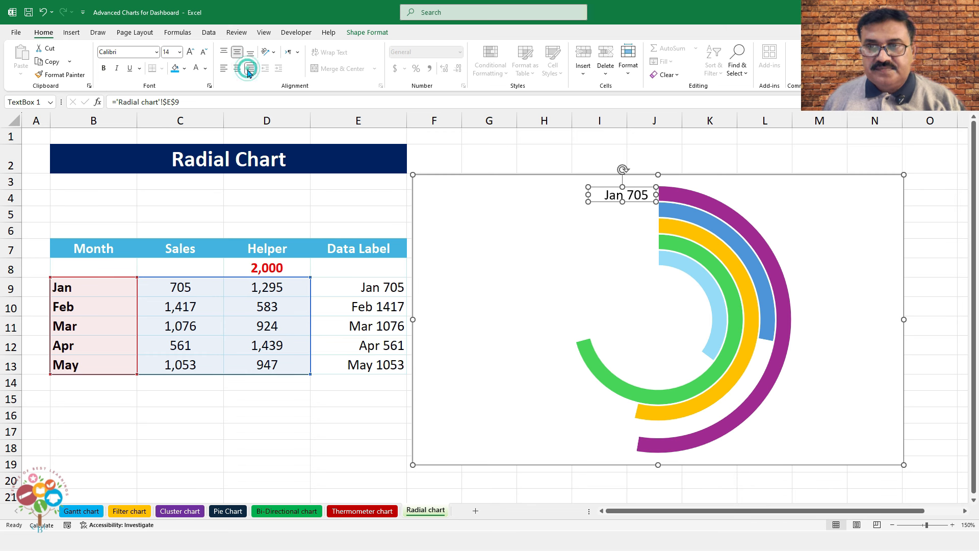
pyautogui.click(104, 70)
pyautogui.click(205, 68)
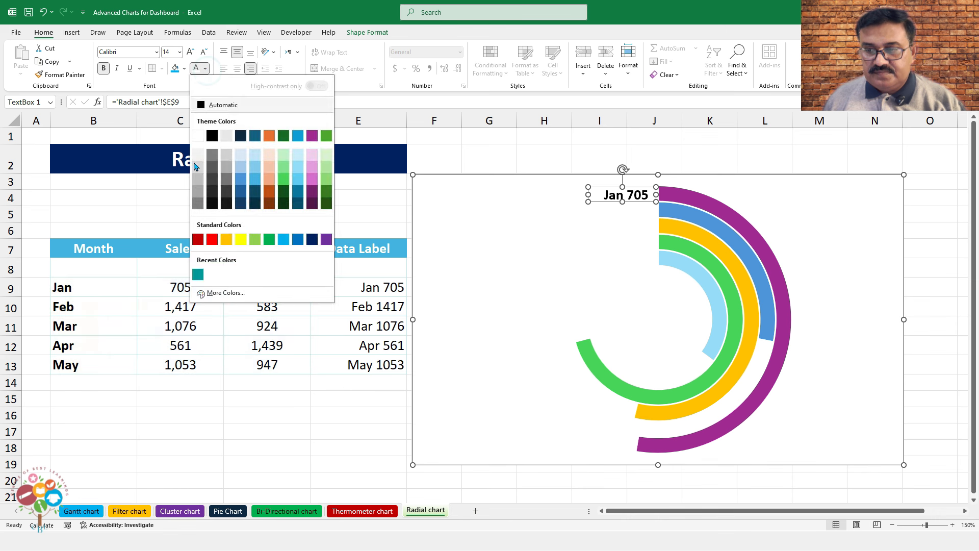
pyautogui.click(199, 203)
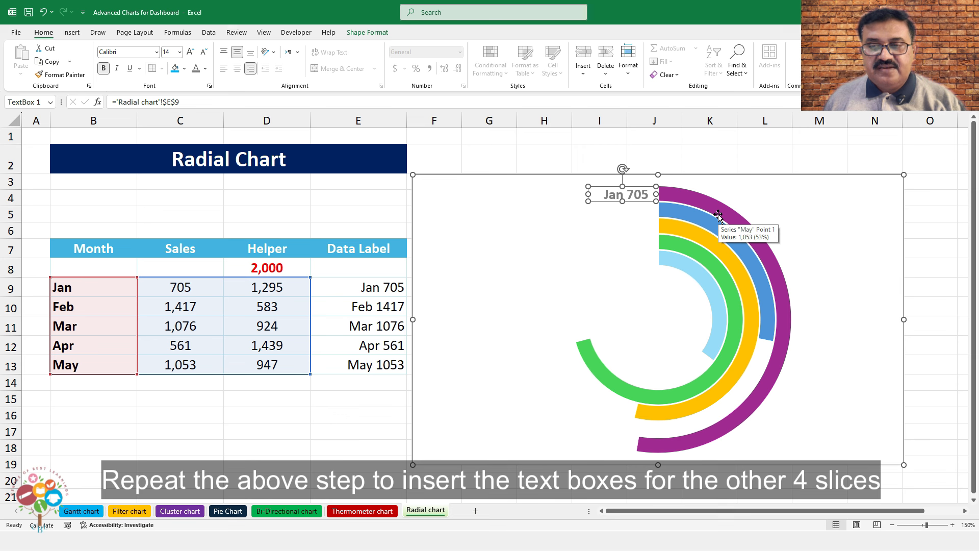
# Duplicate the Jan 705 label with Ctrl+D into five stacked copies
pyautogui.hotkey('ctrl', 'd')
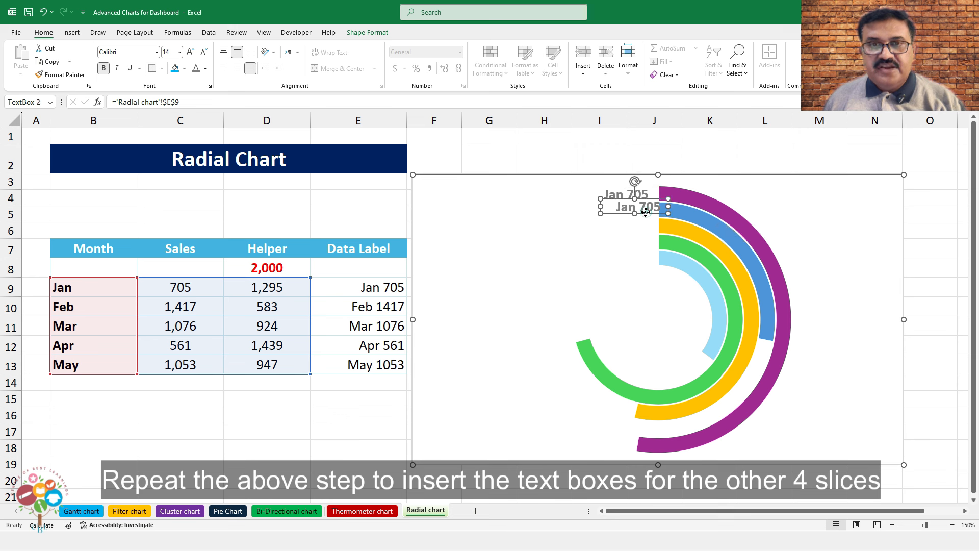
pyautogui.moveTo(646, 212); pyautogui.dragTo(633, 214)
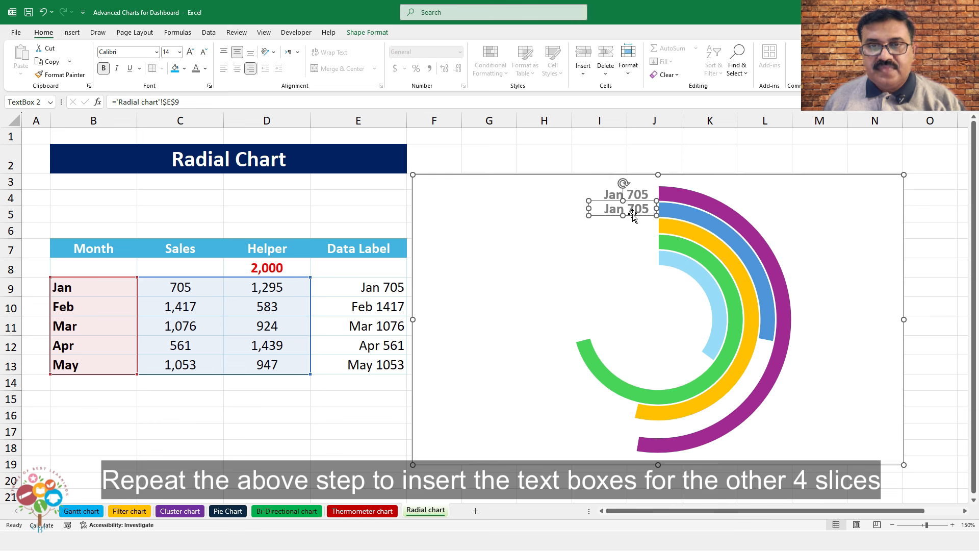
pyautogui.press('Tab')
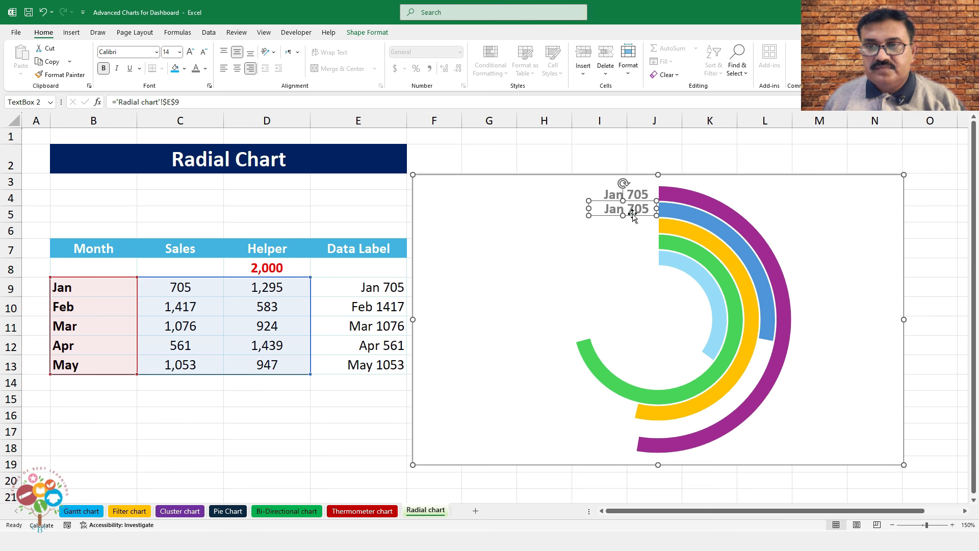
pyautogui.hotkey('ctrl', 'd')
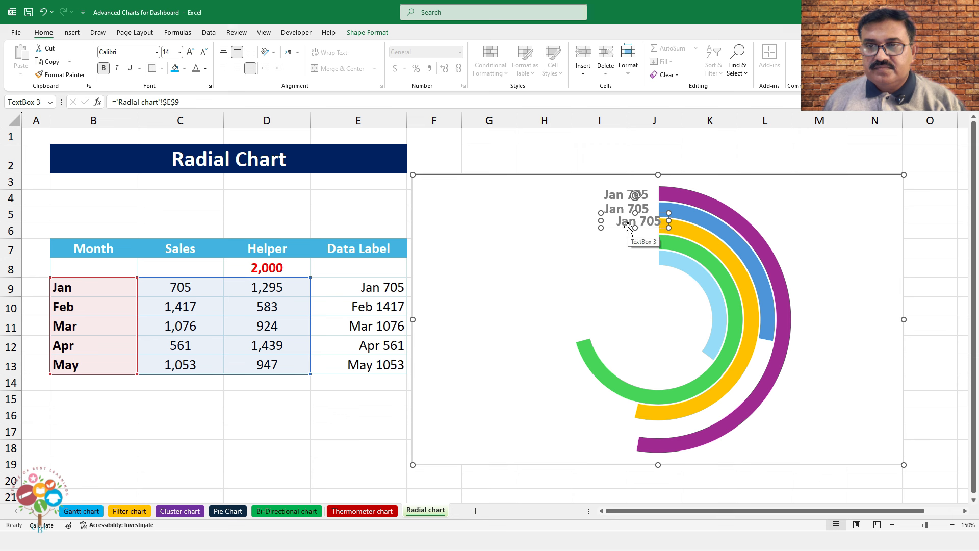
pyautogui.moveTo(635, 229); pyautogui.dragTo(615, 232)
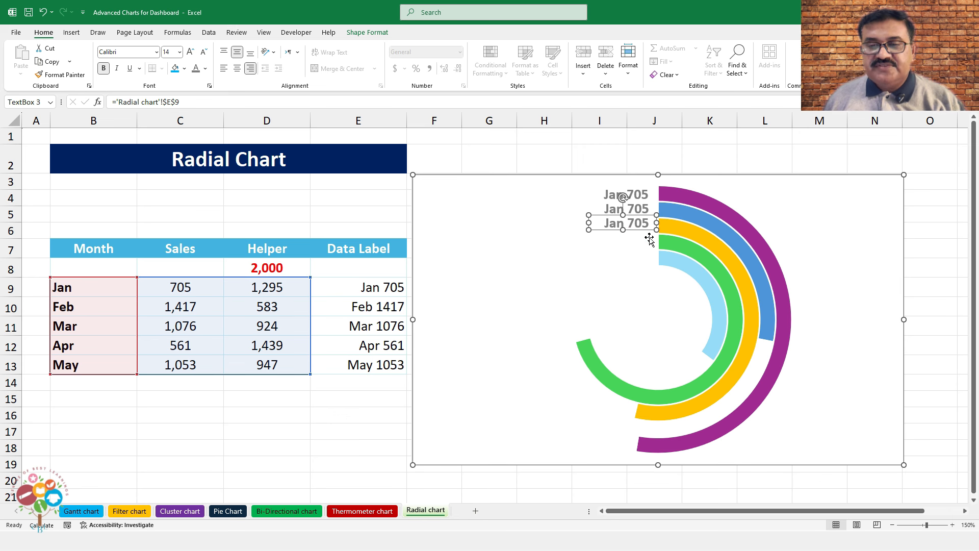
pyautogui.hotkey('ctrl', 'd')
pyautogui.hotkey('ctrl', 'd')
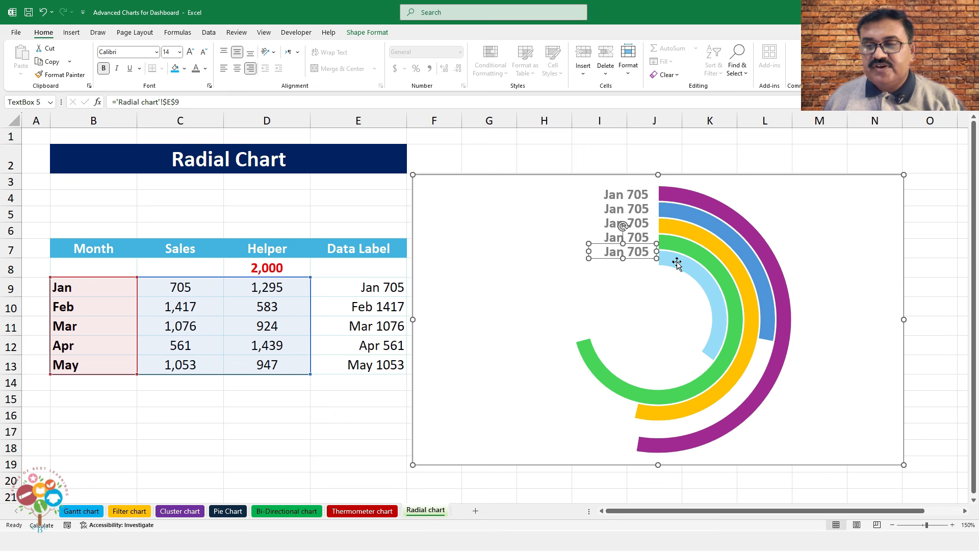
pyautogui.moveTo(639, 259); pyautogui.dragTo(642, 247)
# Nudge the second and third labels slightly lower beside their arcs
pyautogui.click(640, 243)
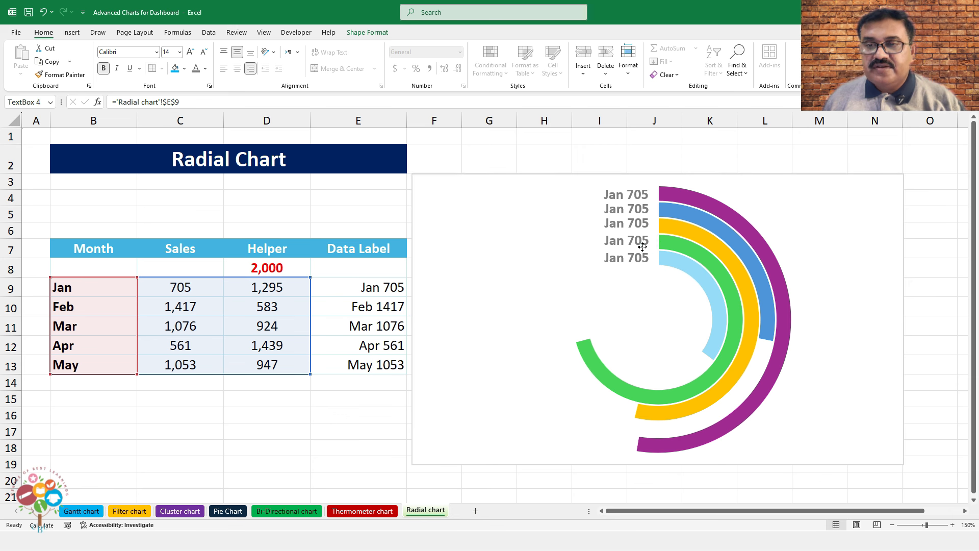
pyautogui.click(640, 224)
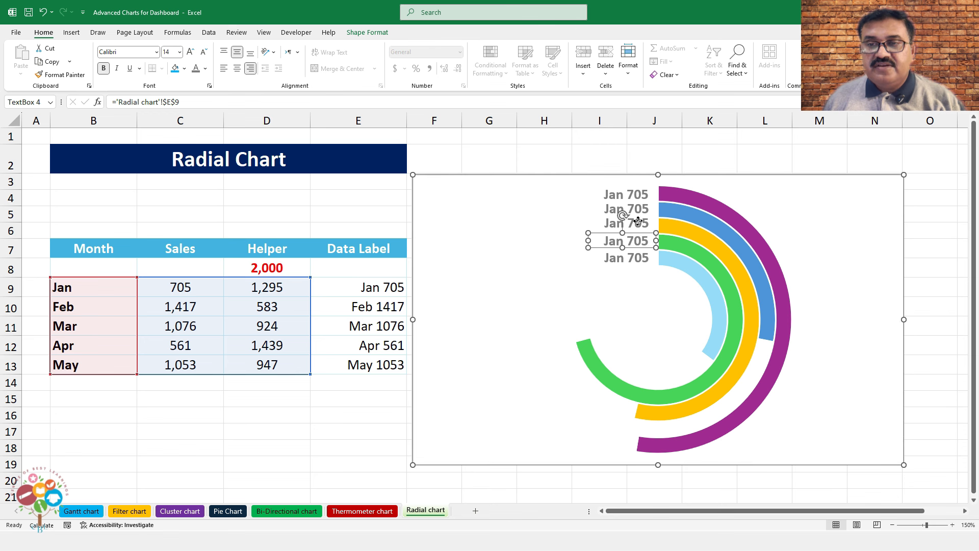
pyautogui.moveTo(641, 229); pyautogui.dragTo(642, 231)
pyautogui.press('Left')
pyautogui.press('Left')
pyautogui.click(641, 217)
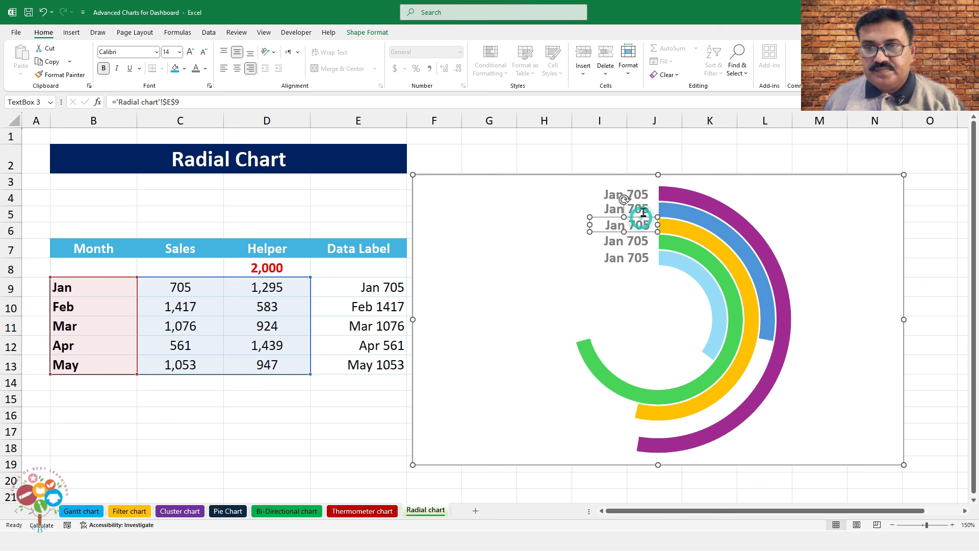
pyautogui.click(641, 216)
pyautogui.moveTo(643, 214); pyautogui.dragTo(644, 216)
# Select all five Jan 705 text boxes, apply Distribute Vertically, then Align Right
pyautogui.keyDown('shift'); pyautogui.click(632, 195); pyautogui.keyUp('shift')
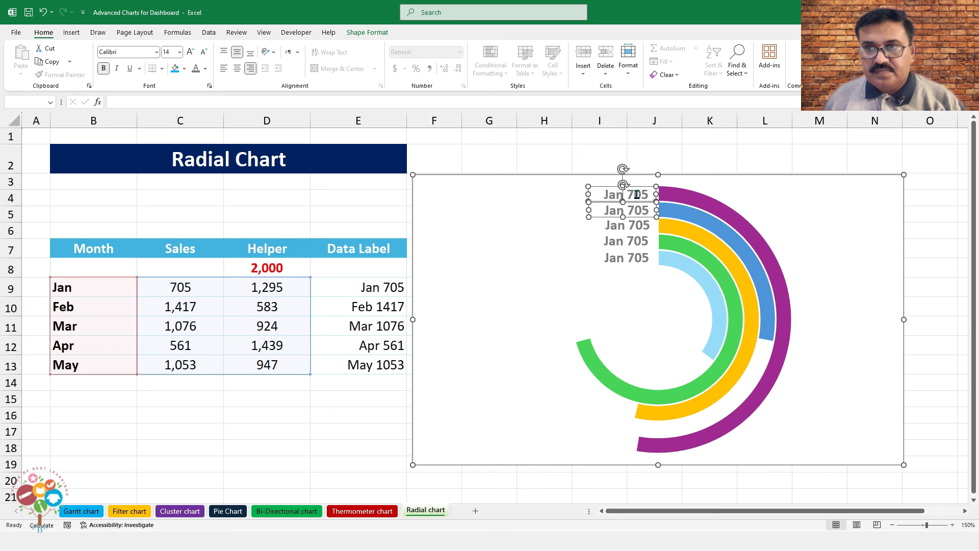
pyautogui.keyDown('shift'); pyautogui.click(634, 224); pyautogui.keyUp('shift')
pyautogui.keyDown('shift'); pyautogui.click(634, 239); pyautogui.keyUp('shift')
pyautogui.keyDown('shift'); pyautogui.click(634, 251); pyautogui.keyUp('shift')
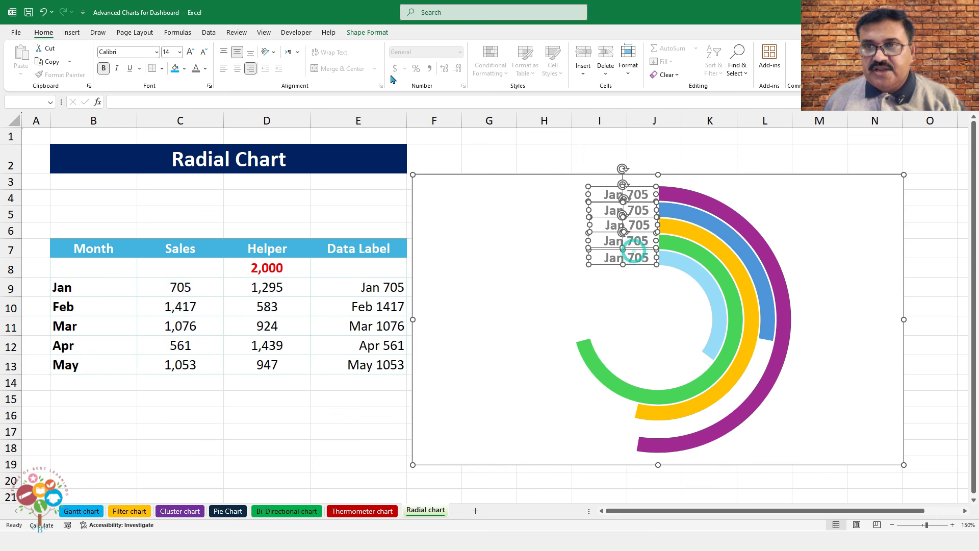
pyautogui.click(367, 32)
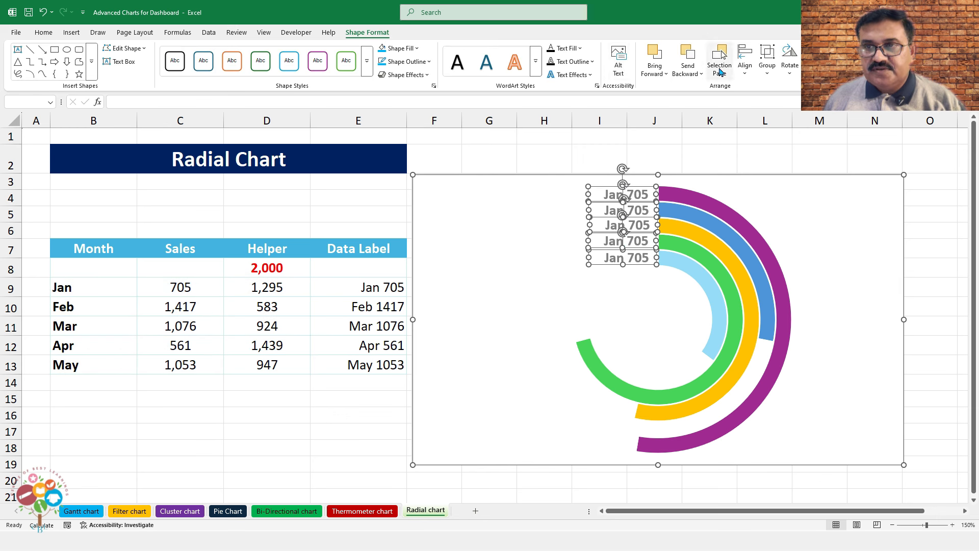
pyautogui.click(745, 60)
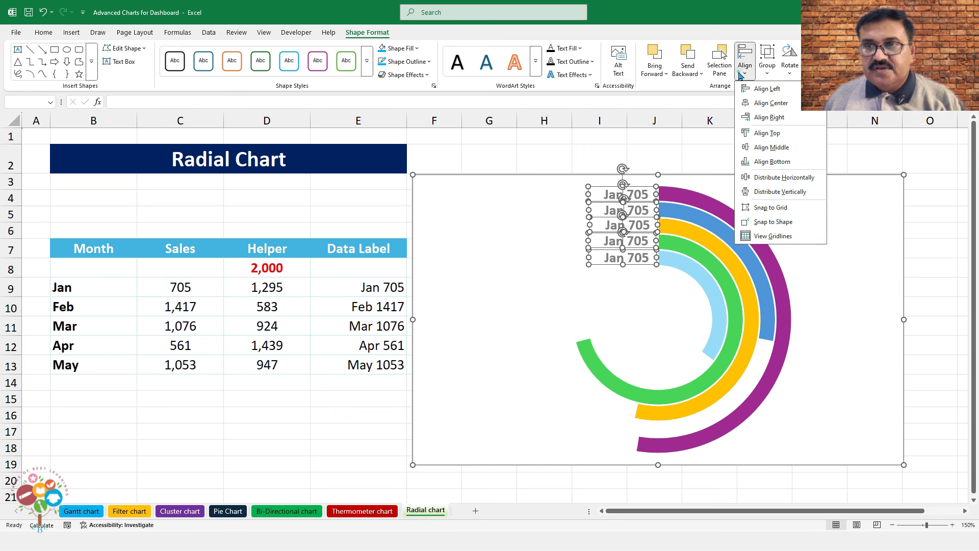
pyautogui.click(769, 192)
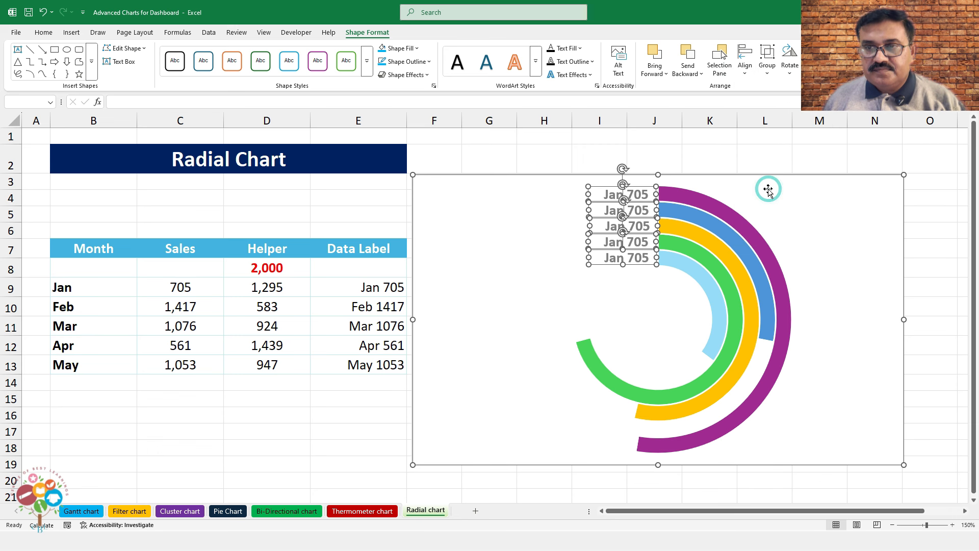
pyautogui.click(743, 71)
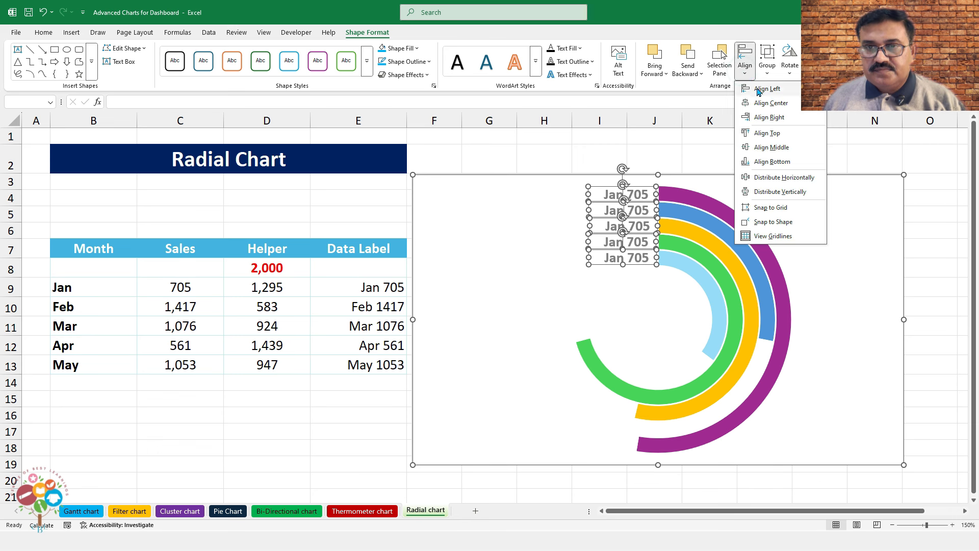
pyautogui.click(758, 118)
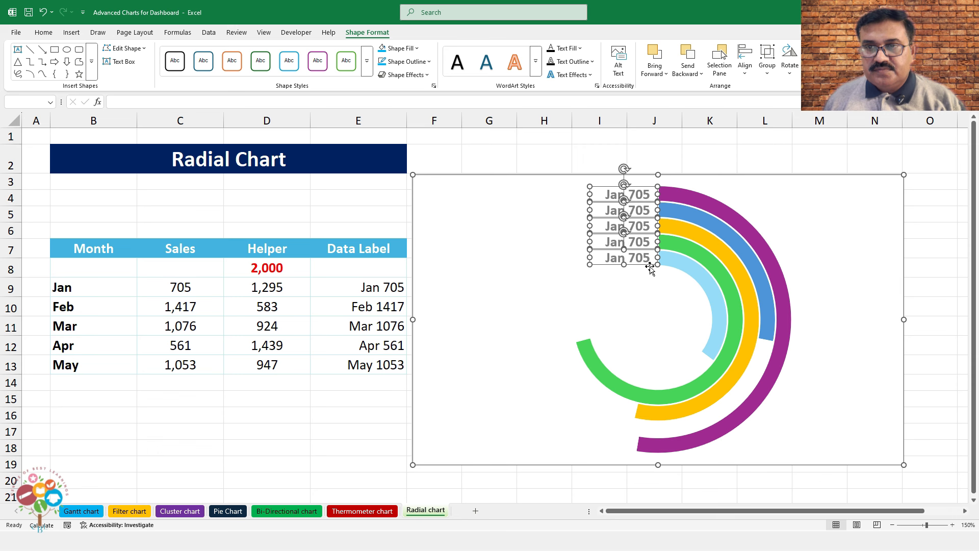
pyautogui.click(687, 157)
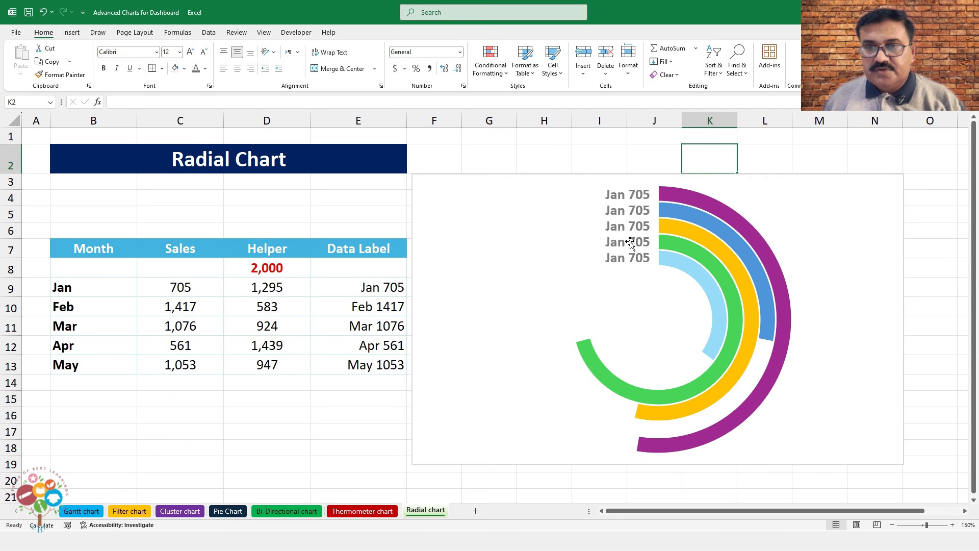
# Set the chart area to No Outline with an outer shadow
pyautogui.click(488, 178)
pyautogui.click(406, 32)
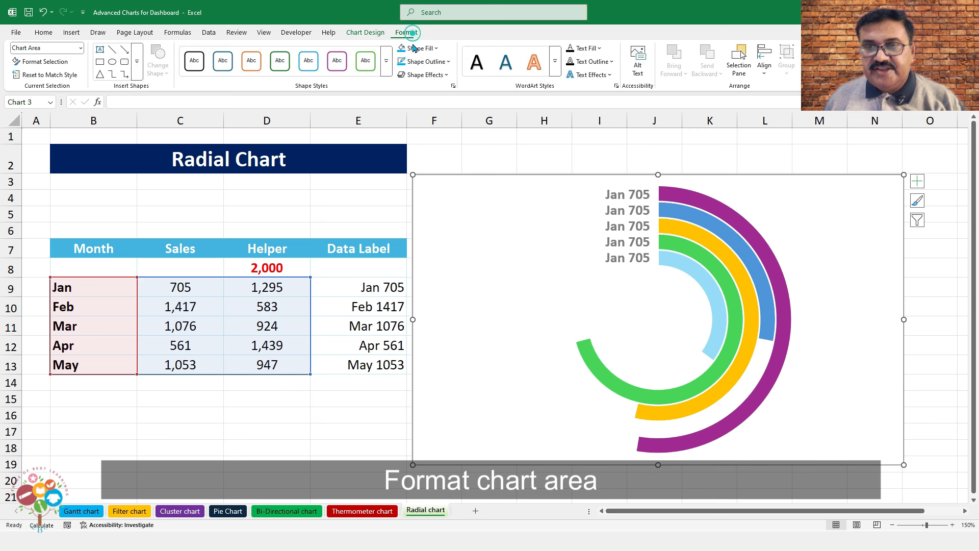
pyautogui.click(439, 62)
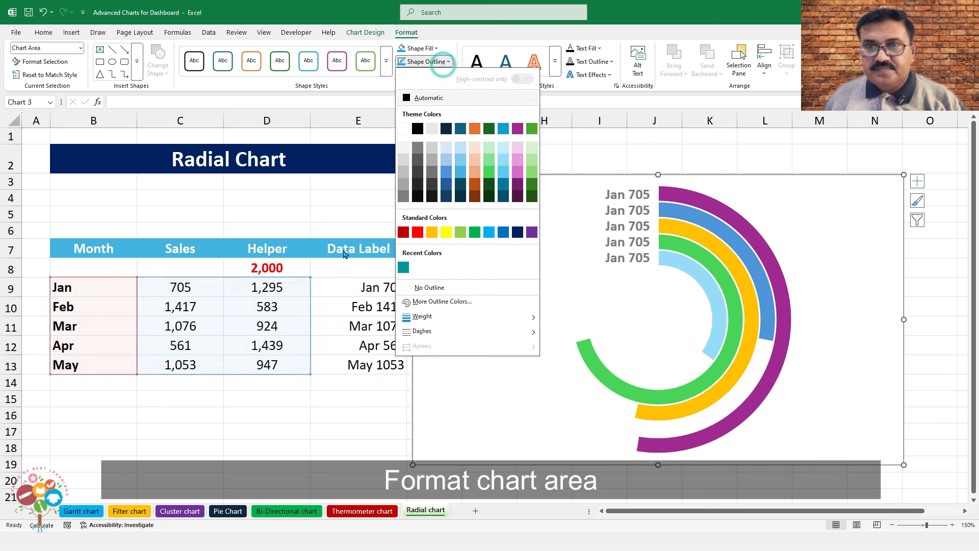
pyautogui.click(432, 288)
pyautogui.click(426, 74)
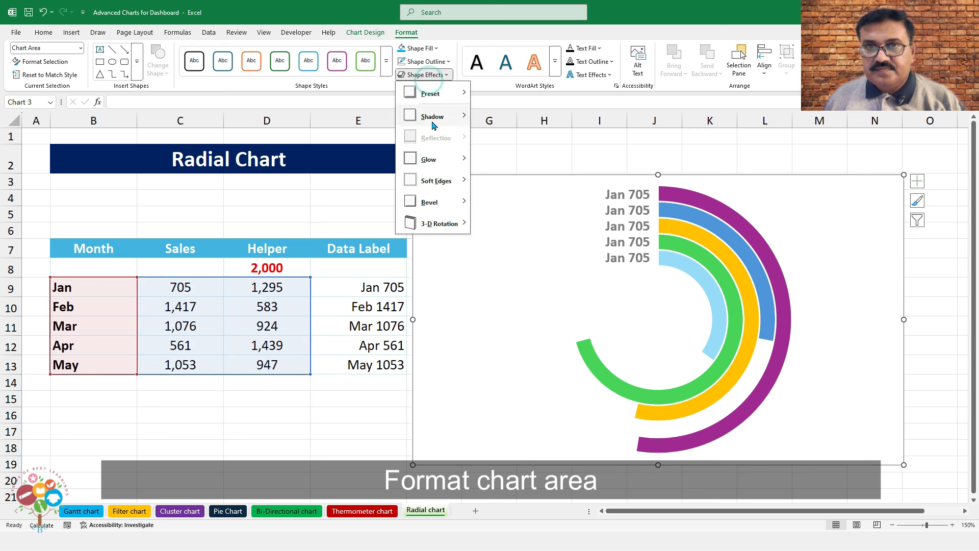
pyautogui.moveTo(443, 118)
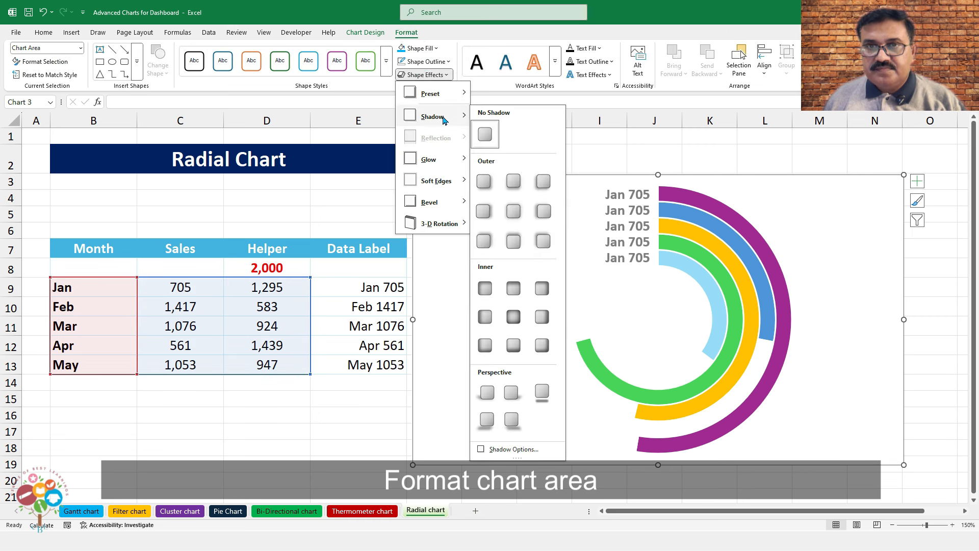
pyautogui.click(484, 176)
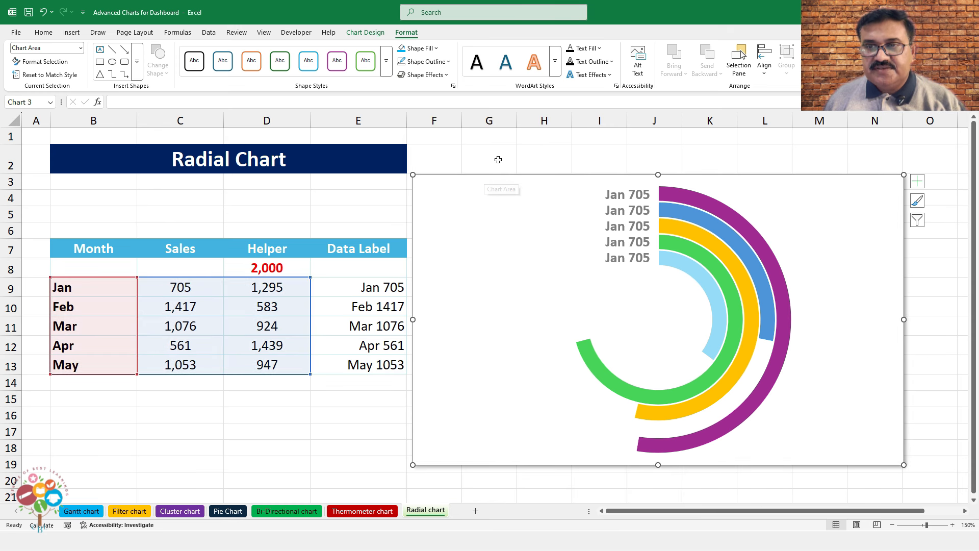
pyautogui.click(497, 158)
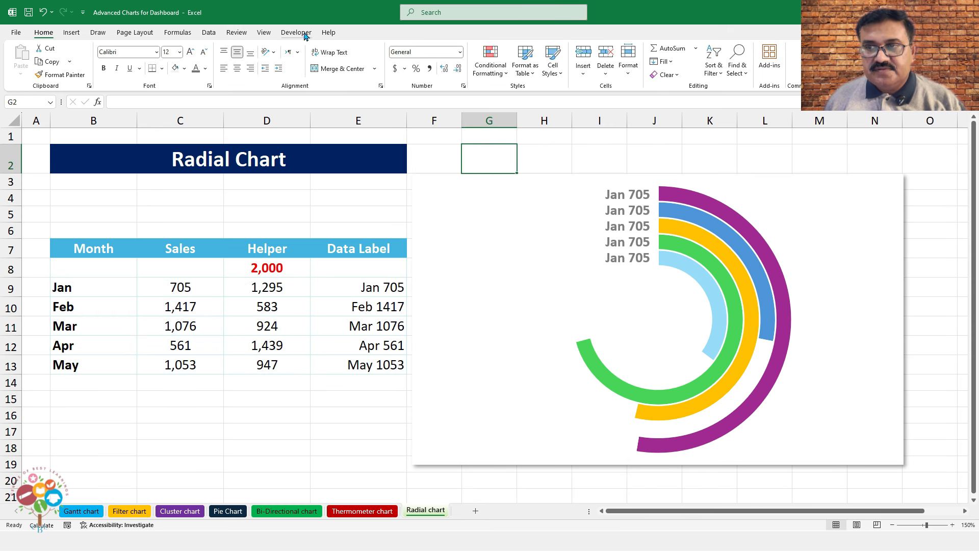
# Untick Gridlines on the View tab to hide worksheet gridlines
pyautogui.click(261, 33)
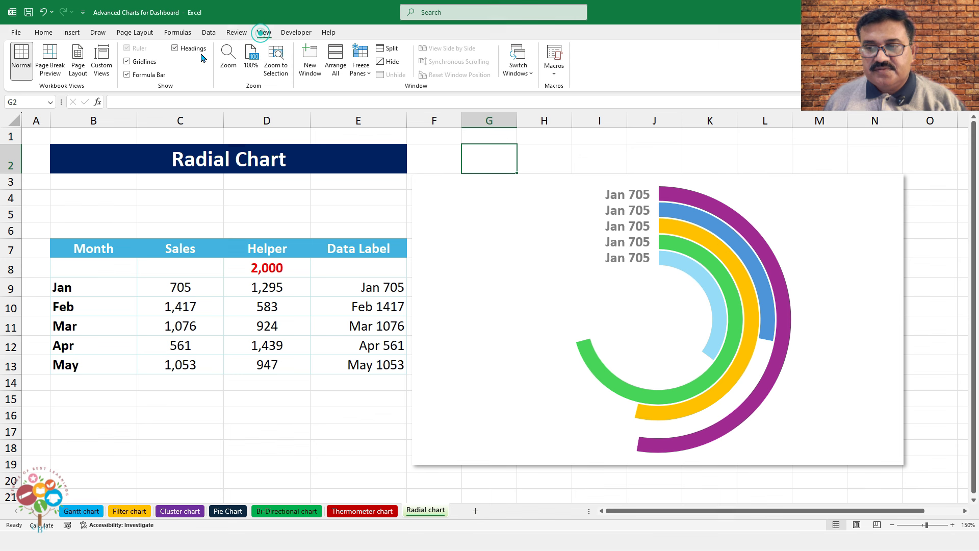
pyautogui.click(127, 61)
pyautogui.click(623, 163)
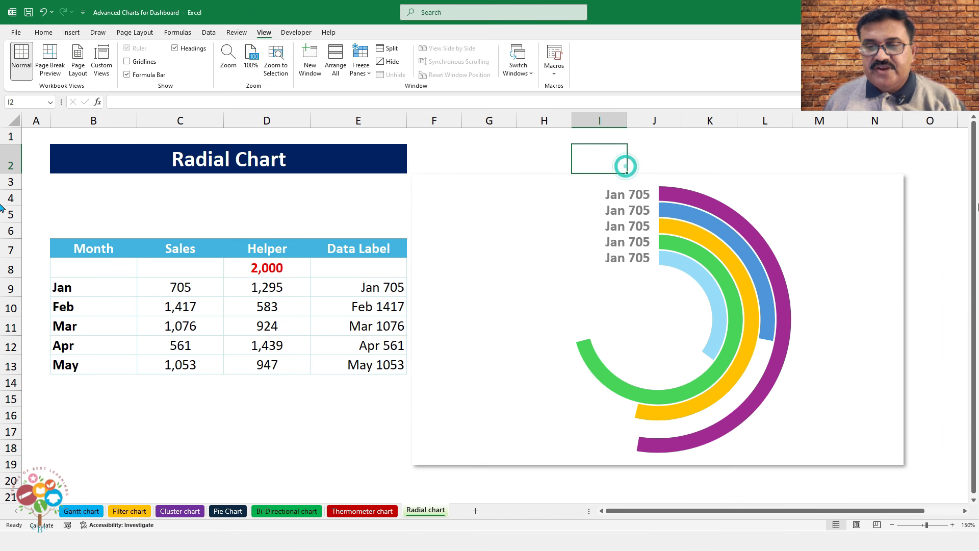
pyautogui.press('Down')
pyautogui.press('Down')
pyautogui.press('Down')
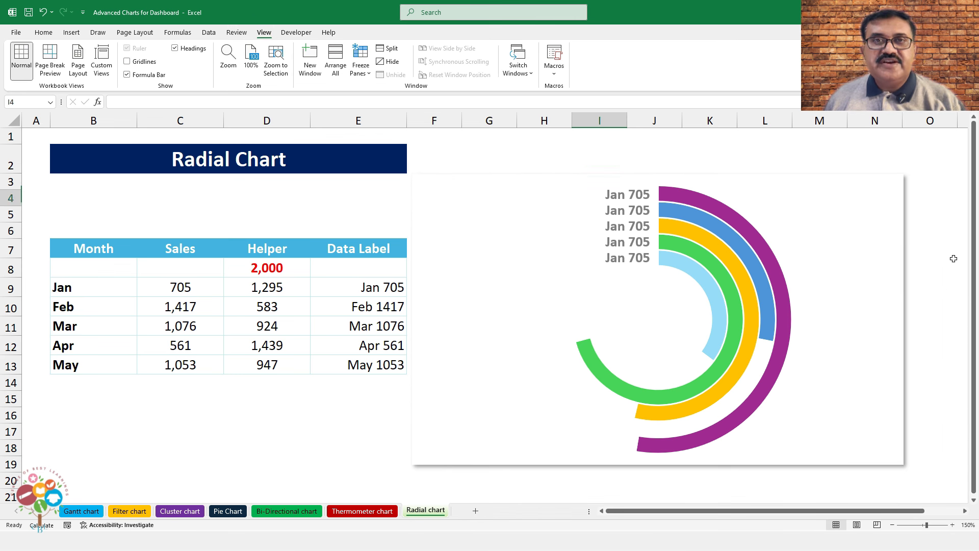